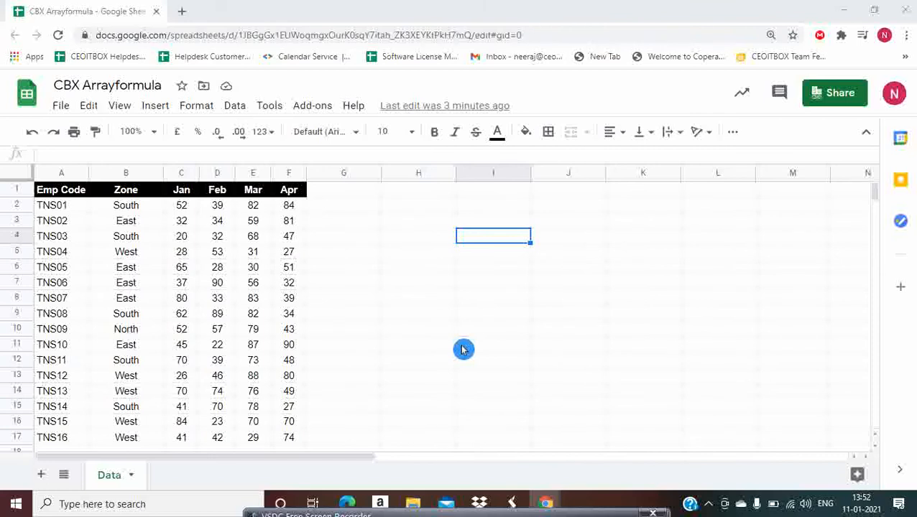
- Enter the array formula ={1,2,3} in cell H5
{"action": "left_click", "coordinate": [439, 260]}
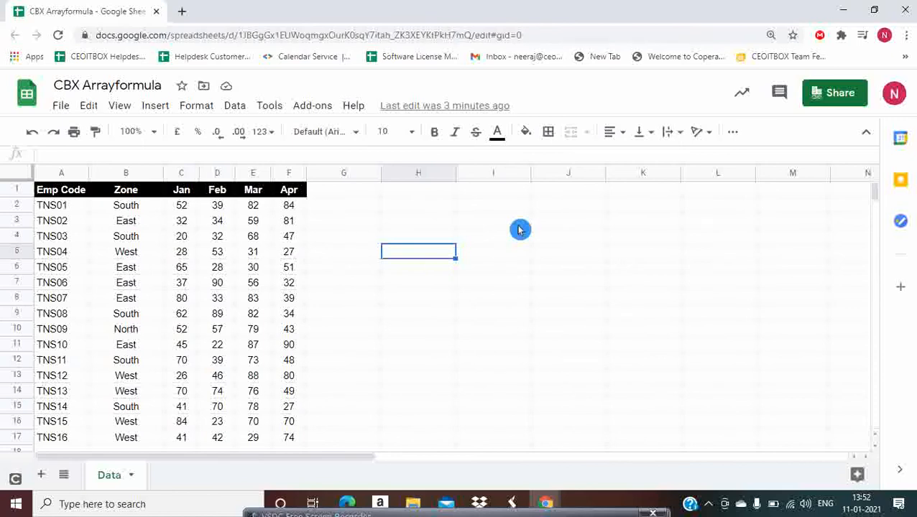
{"action": "type", "text": "="}
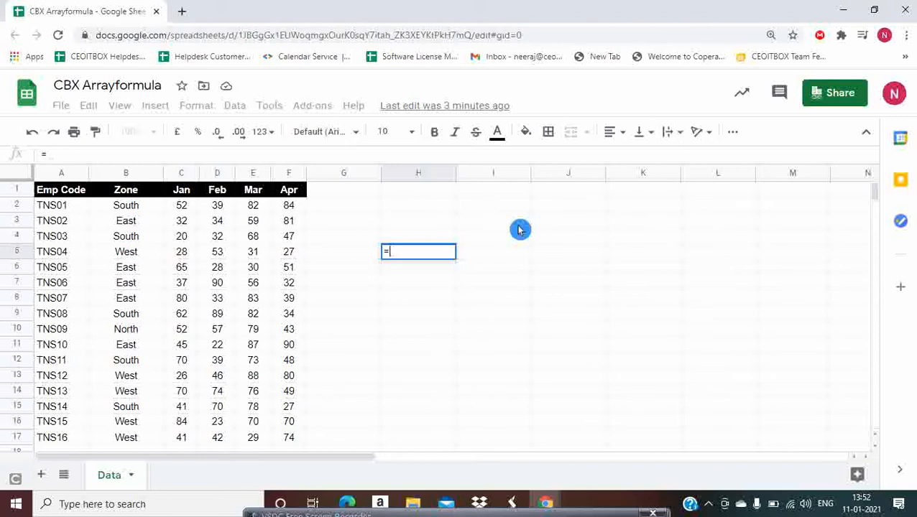
{"action": "type", "text": "{"}
{"action": "type", "text": "1,2"}
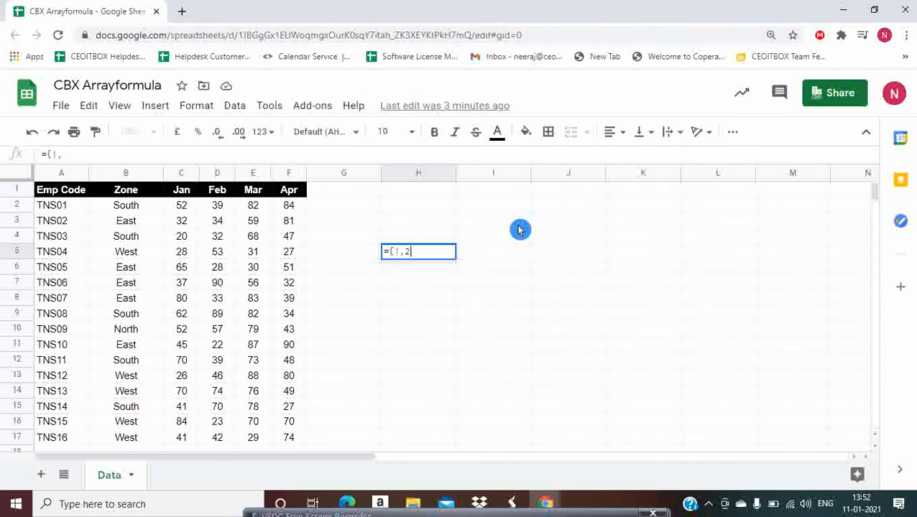
{"action": "type", "text": ",3}"}
{"action": "key", "text": "Return"}
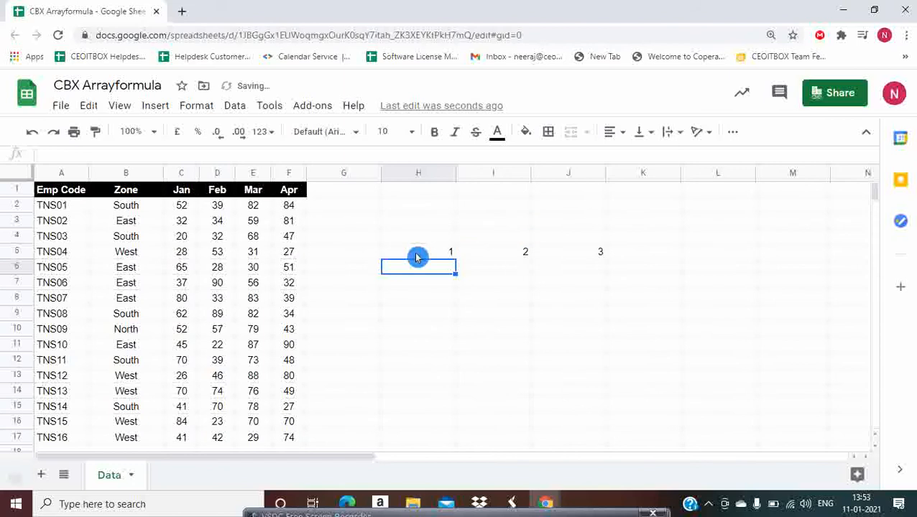
- Replace the numeric array formula in H5 with ={"A","B","C"}
{"action": "left_click", "coordinate": [415, 252]}
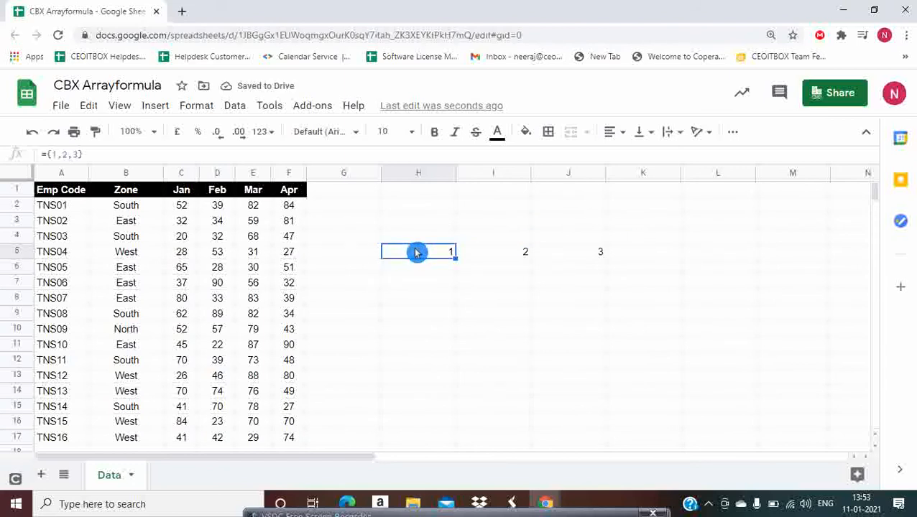
{"action": "key", "text": "shift+Right"}
{"action": "key", "text": "shift+Right"}
{"action": "key", "text": "Right"}
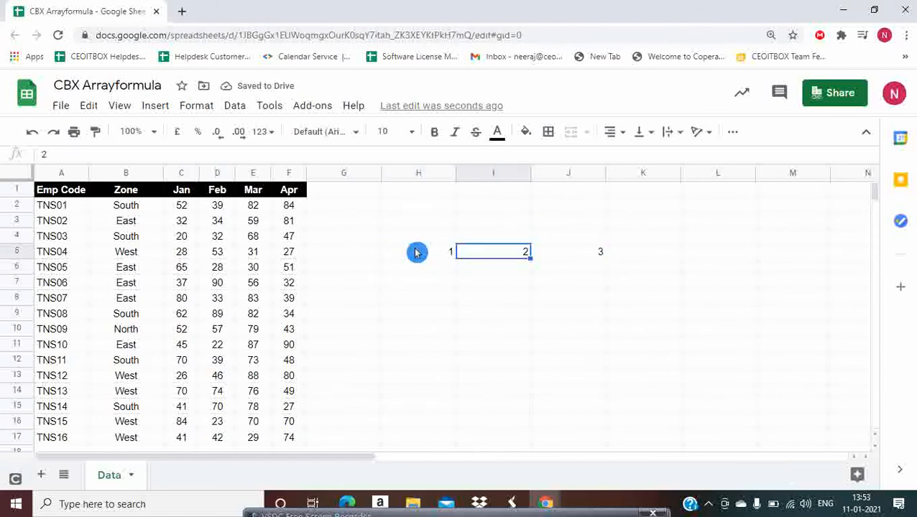
{"action": "key", "text": "Left"}
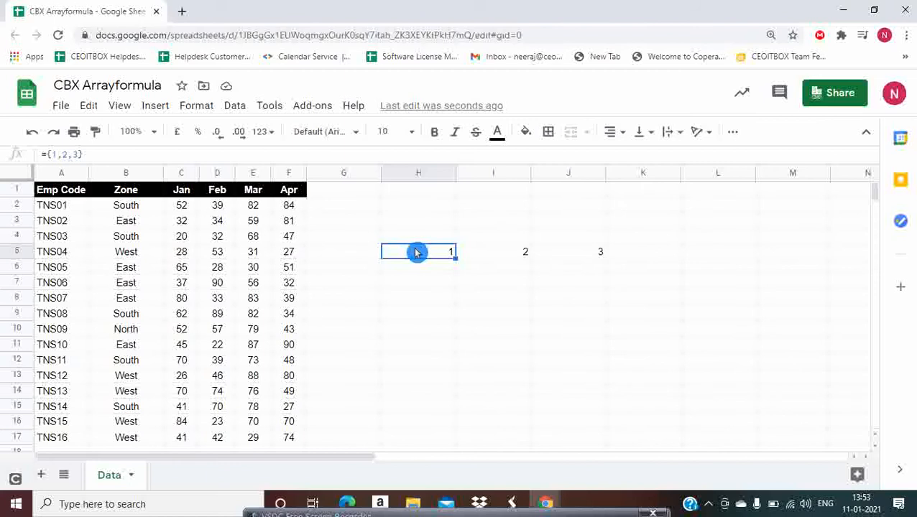
{"action": "key", "text": "Delete"}
{"action": "type", "text": "={"}
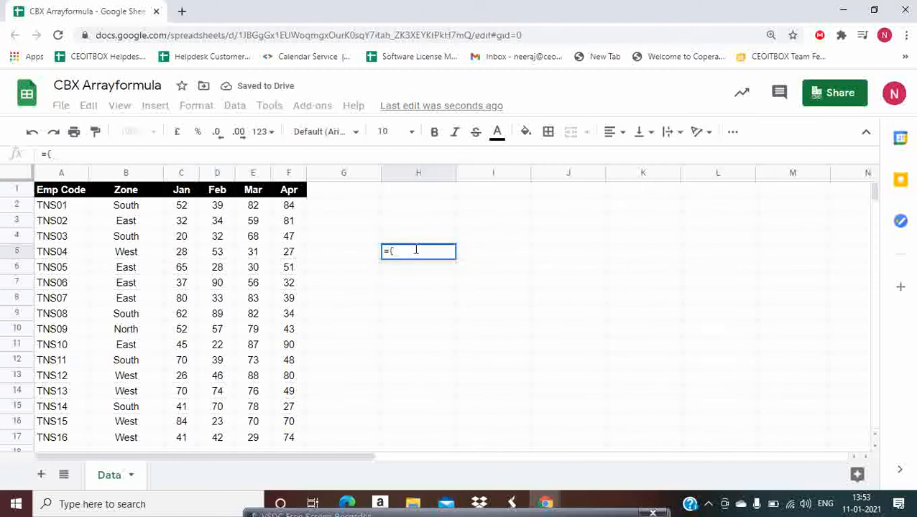
{"action": "type", "text": "\""}
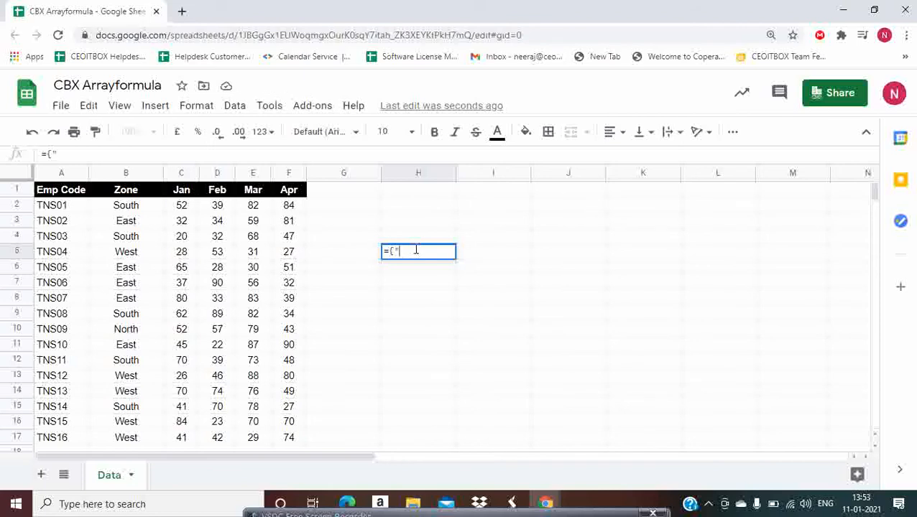
{"action": "type", "text": "A\",\"B\",\"C\"}"}
{"action": "key", "text": "Return"}
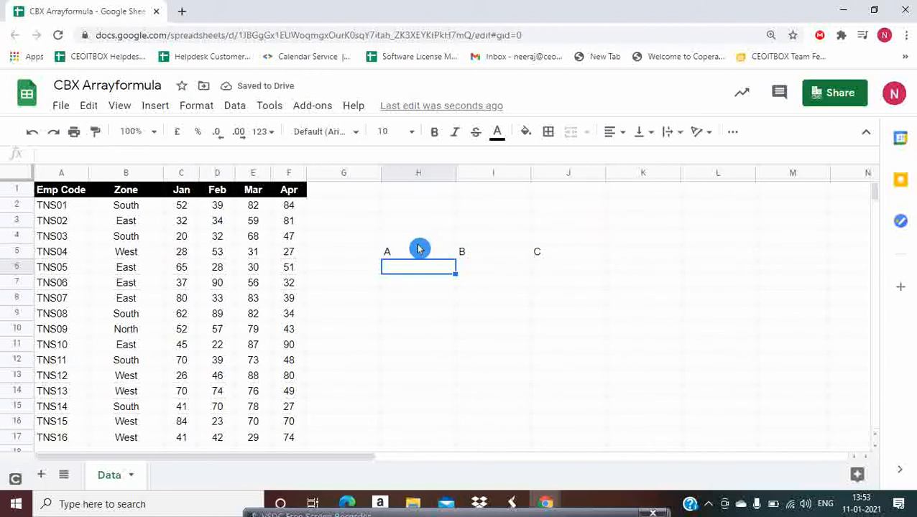
- Examine the comma-separated elements of the array formula in H5 without changing it
{"action": "key", "text": "super+plus"}
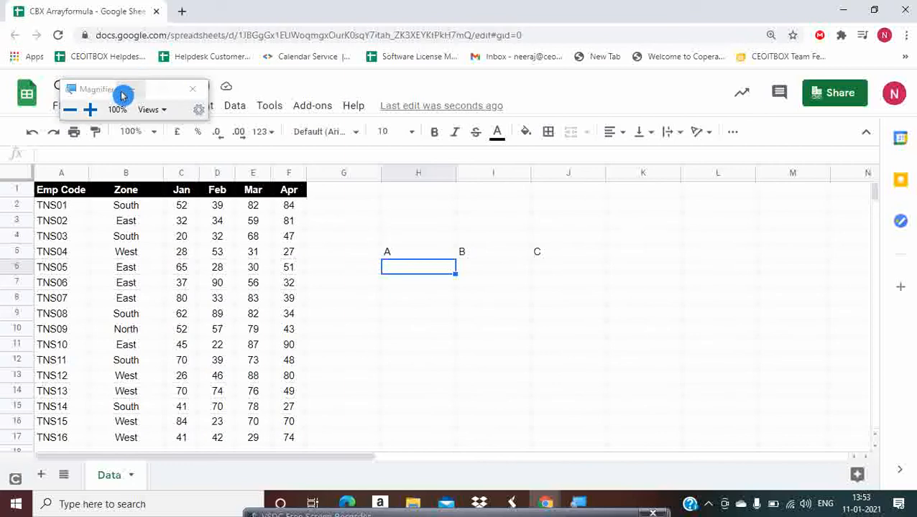
{"action": "key", "text": "super+Escape"}
{"action": "left_click", "coordinate": [409, 252]}
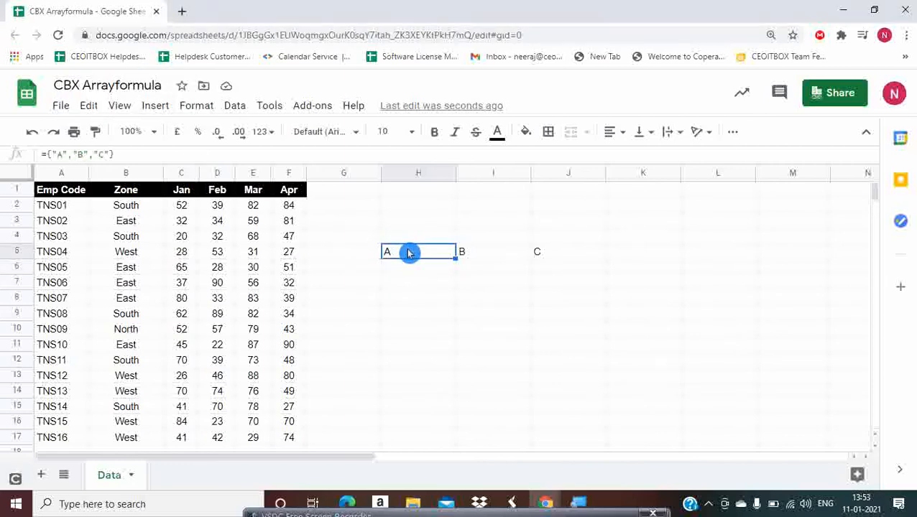
{"action": "double_click", "coordinate": [409, 252]}
{"action": "left_click", "coordinate": [418, 255]}
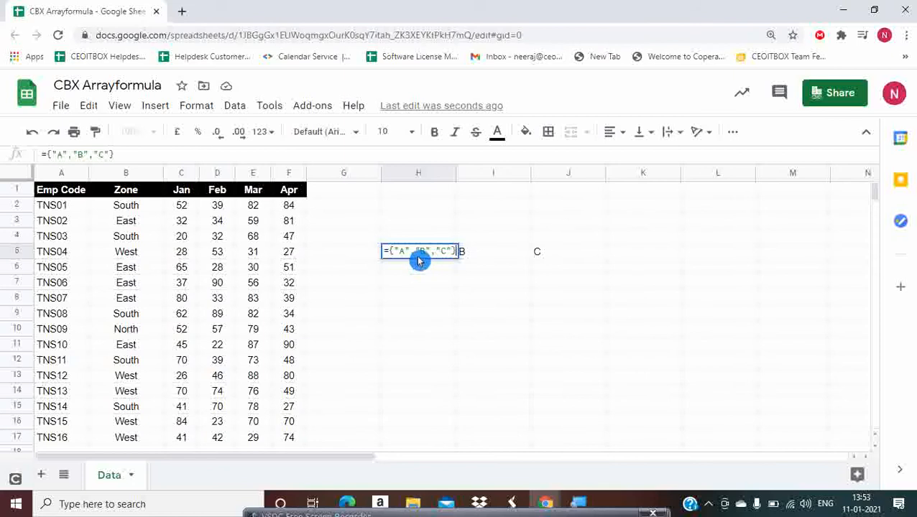
{"action": "key", "text": "Escape"}
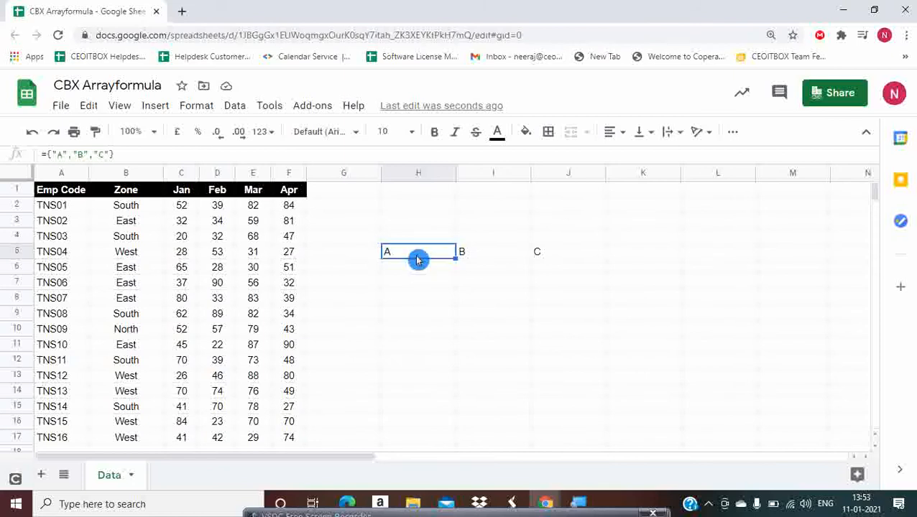
{"action": "left_click", "coordinate": [422, 332]}
{"action": "key", "text": "ctrl+Up"}
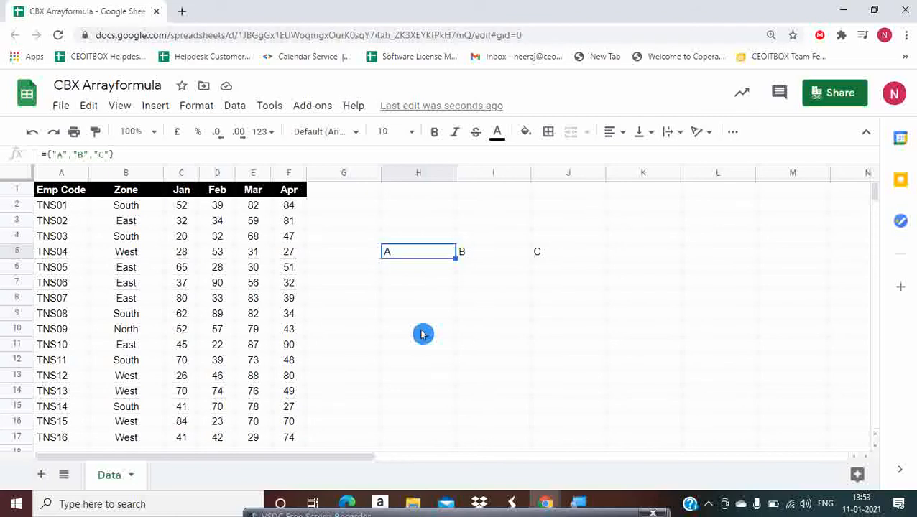
{"action": "key", "text": "F2"}
{"action": "key", "text": "Left"}
{"action": "key", "text": "Left"}
{"action": "key", "text": "Left"}
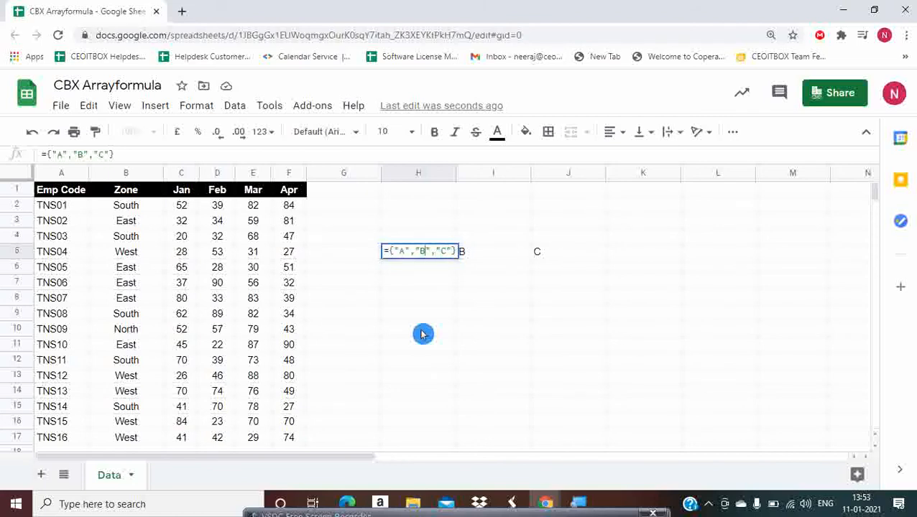
{"action": "key", "text": "Right"}
{"action": "key", "text": "Right"}
{"action": "key", "text": "Right"}
{"action": "key", "text": "Right"}
{"action": "key", "text": "Right"}
{"action": "key", "text": "Right"}
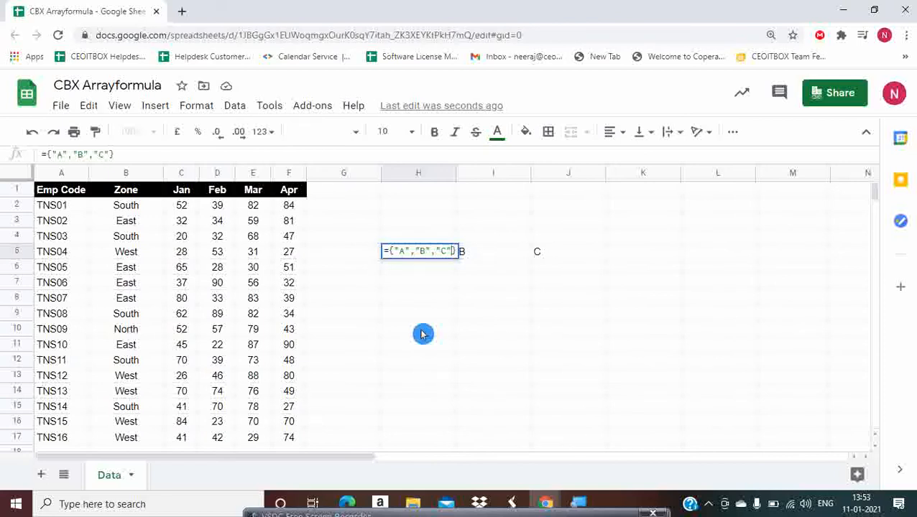
{"action": "key", "text": "Escape"}
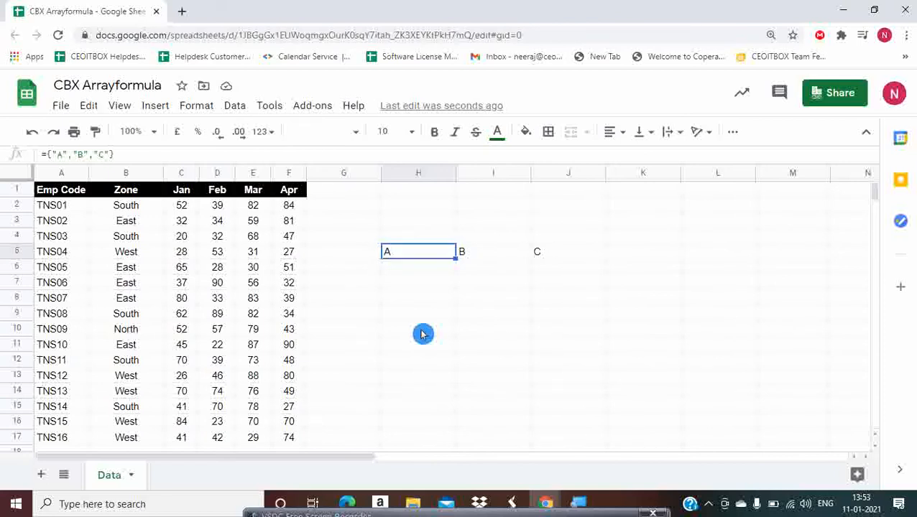
- Compare the contents of cells H5, I5 and J5 across the array's row
{"action": "key", "text": "Right"}
{"action": "key", "text": "Left"}
{"action": "key", "text": "Right"}
{"action": "key", "text": "Right"}
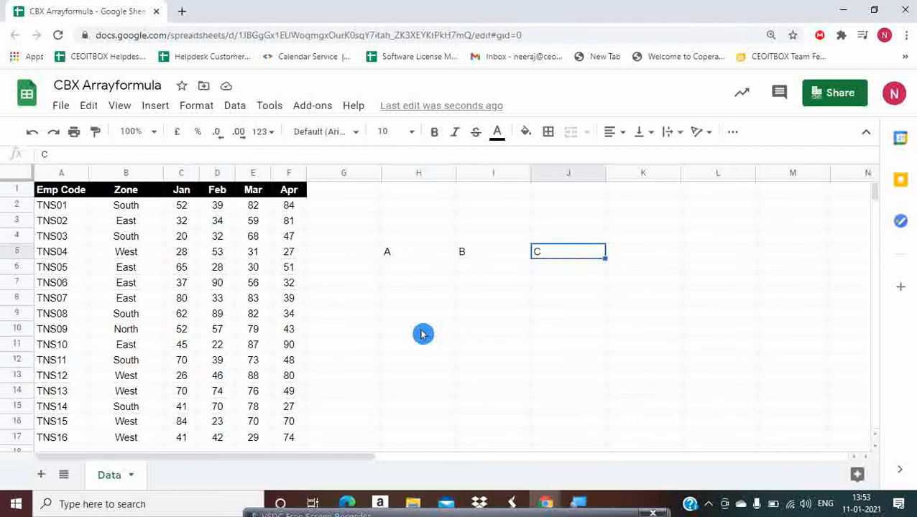
{"action": "key", "text": "Left"}
{"action": "key", "text": "Left"}
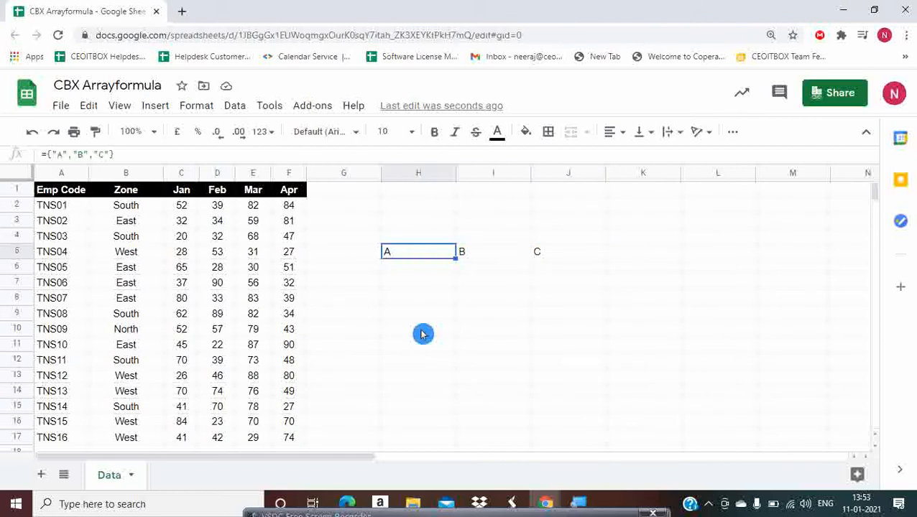
- Replace the formula in H5 with the semicolon-separated array ={"A";"B";"C"} and check the cells H5 to H7
{"action": "key", "text": "Delete"}
{"action": "type", "text": "={"}
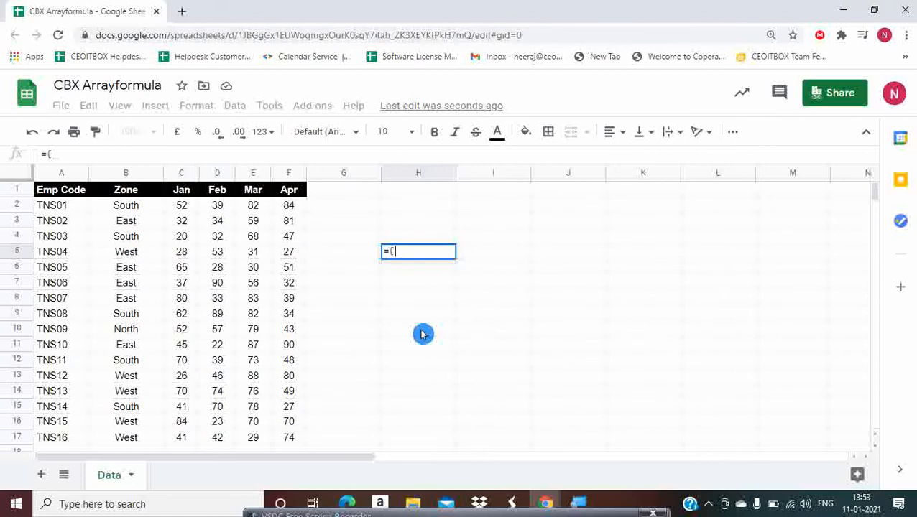
{"action": "type", "text": "\""}
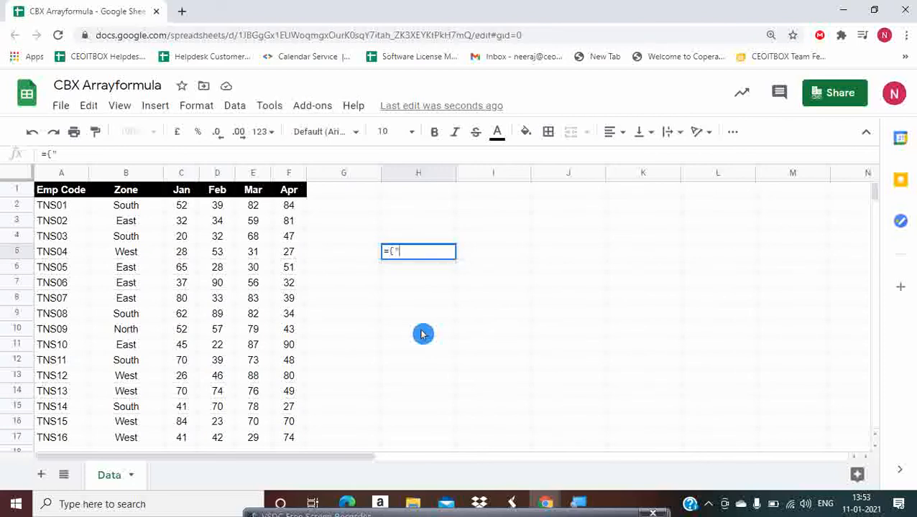
{"action": "type", "text": "A\";"}
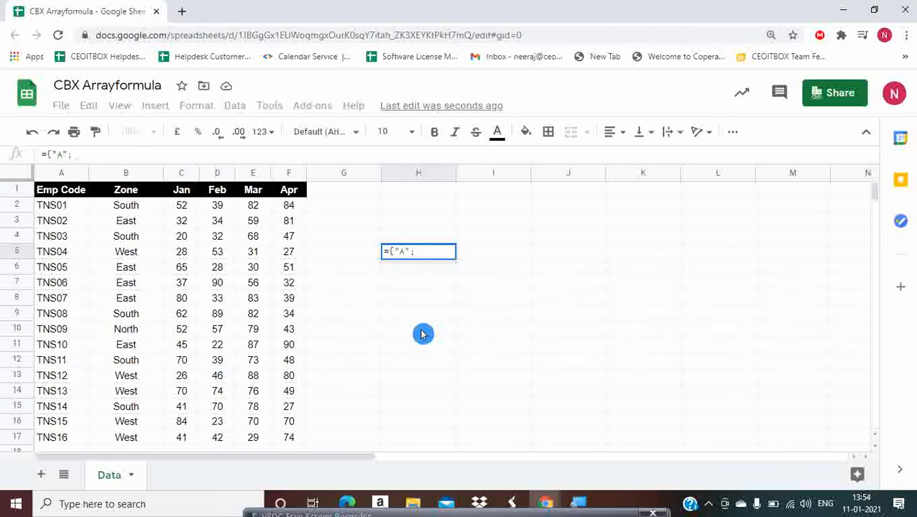
{"action": "type", "text": "\"B\""}
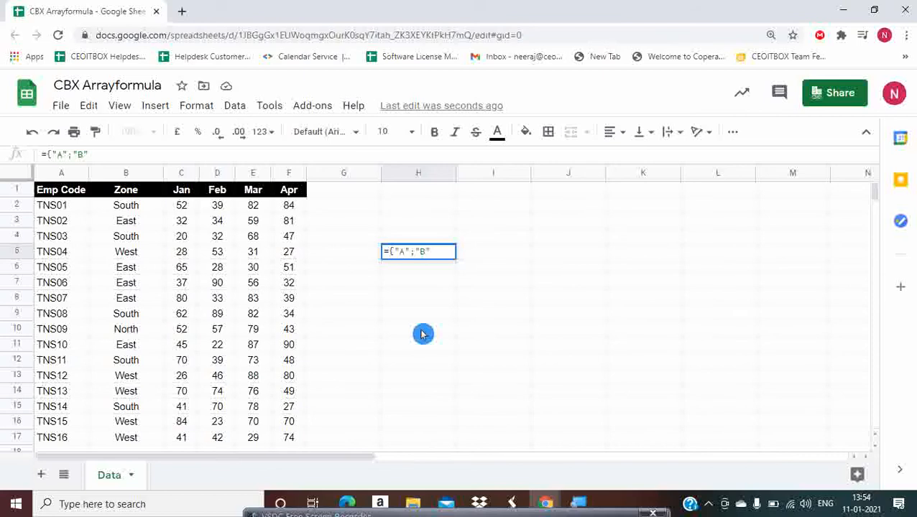
{"action": "type", "text": ",\""}
{"action": "key", "text": "BackSpace"}
{"action": "key", "text": "BackSpace"}
{"action": "type", "text": ";"}
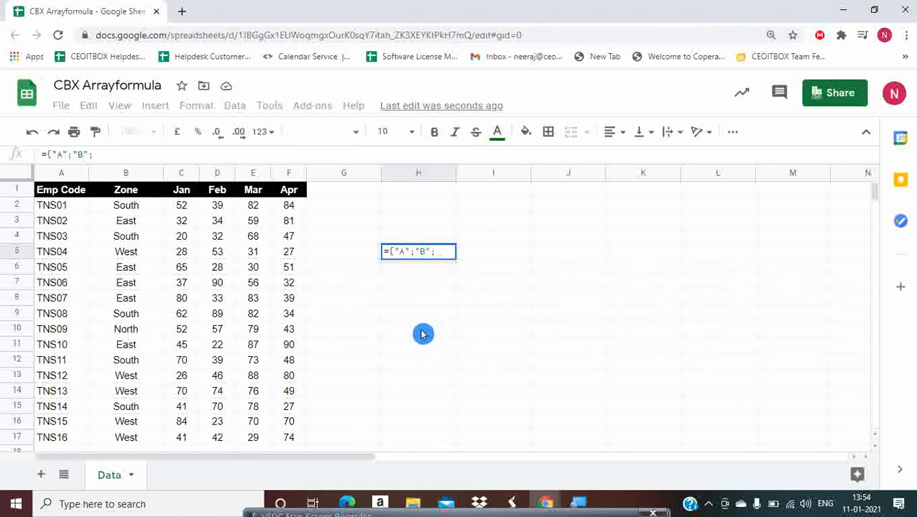
{"action": "type", "text": "\"C"}
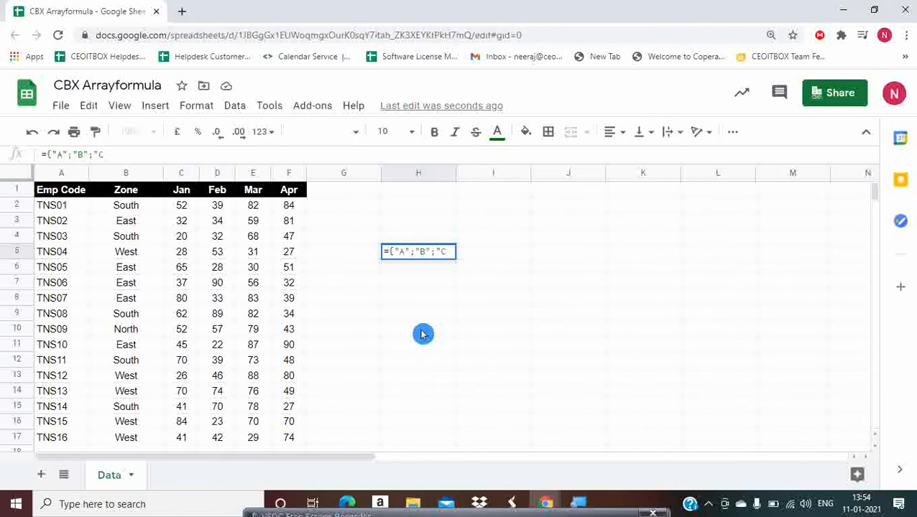
{"action": "type", "text": "\"}"}
{"action": "key", "text": "Return"}
{"action": "key", "text": "Up"}
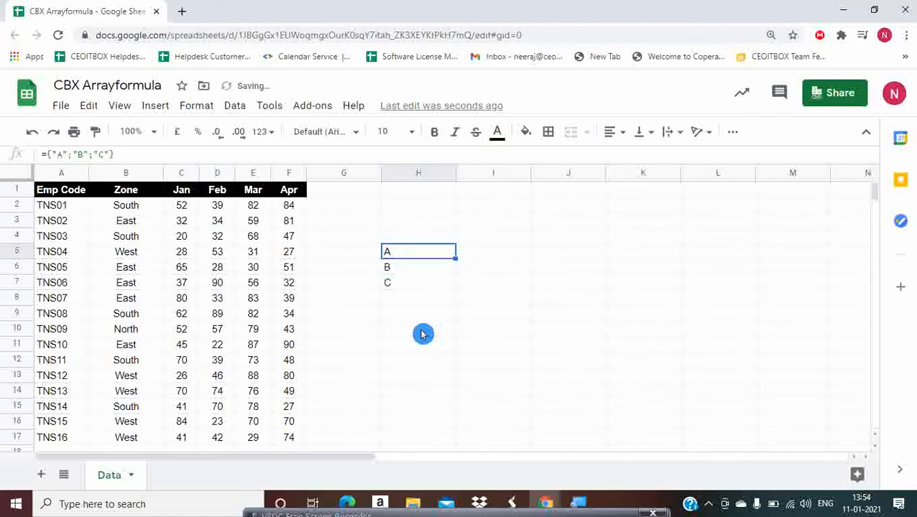
{"action": "key", "text": "shift+Down"}
{"action": "key", "text": "shift+Down"}
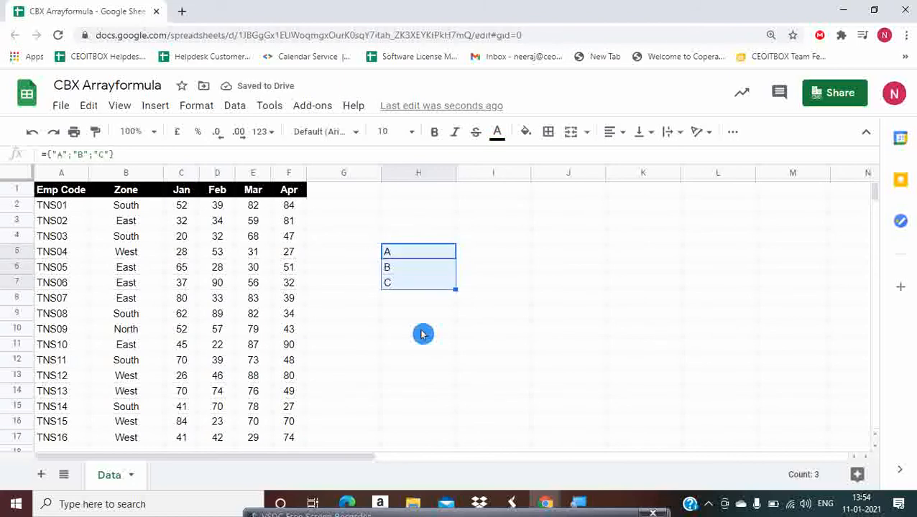
{"action": "key", "text": "Down"}
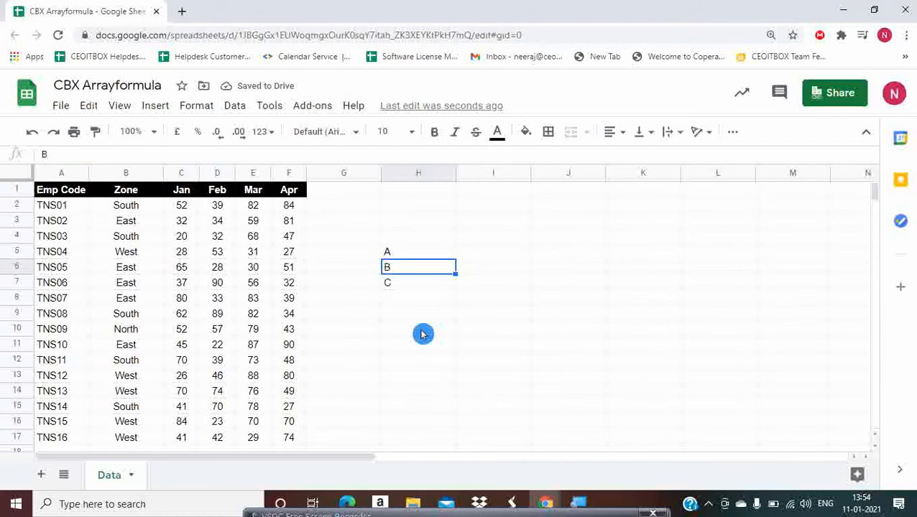
{"action": "key", "text": "Up"}
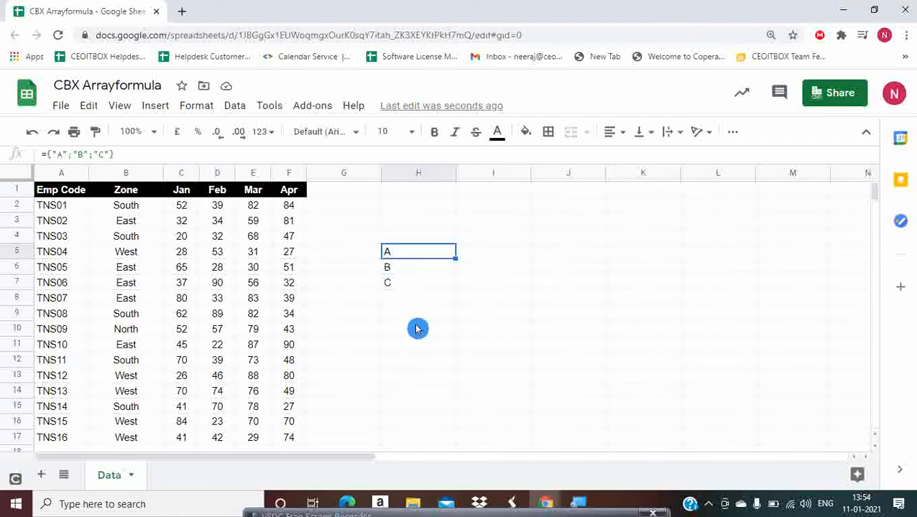
- Start a curly-brace array formula in I5 with the employee code range A2:A17 as its first element
{"action": "key", "text": "Right"}
{"action": "type", "text": "="}
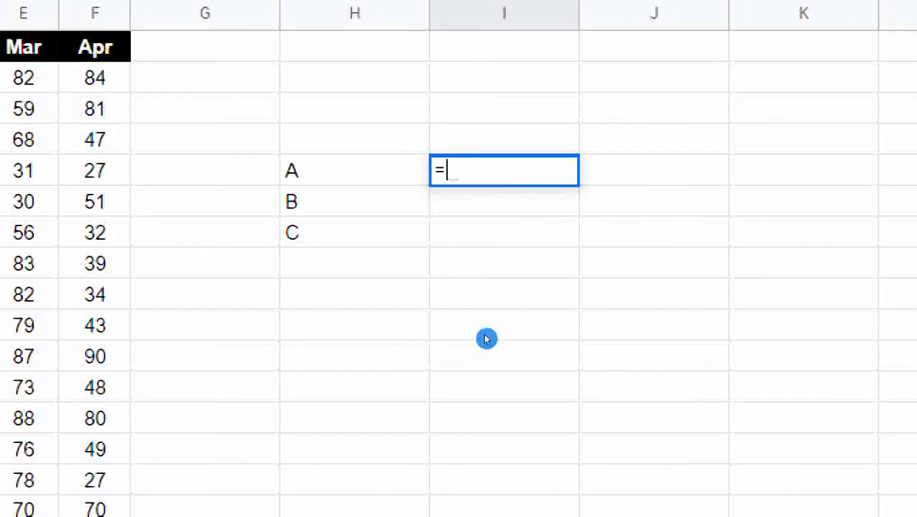
{"action": "type", "text": "{"}
{"action": "key", "text": "Left"}
{"action": "key", "text": "Left"}
{"action": "key", "text": "Left"}
{"action": "key", "text": "Left"}
{"action": "key", "text": "Left"}
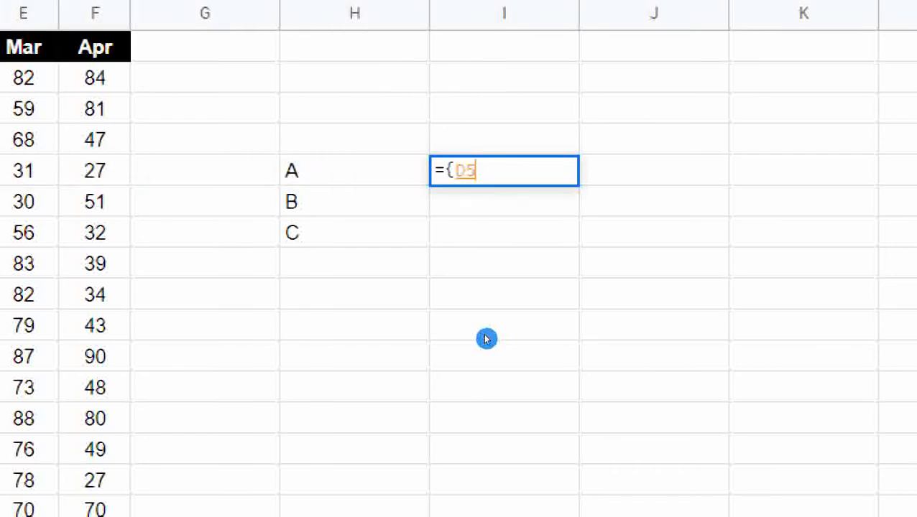
{"action": "key", "text": "Left"}
{"action": "key", "text": "Left"}
{"action": "key", "text": "Left"}
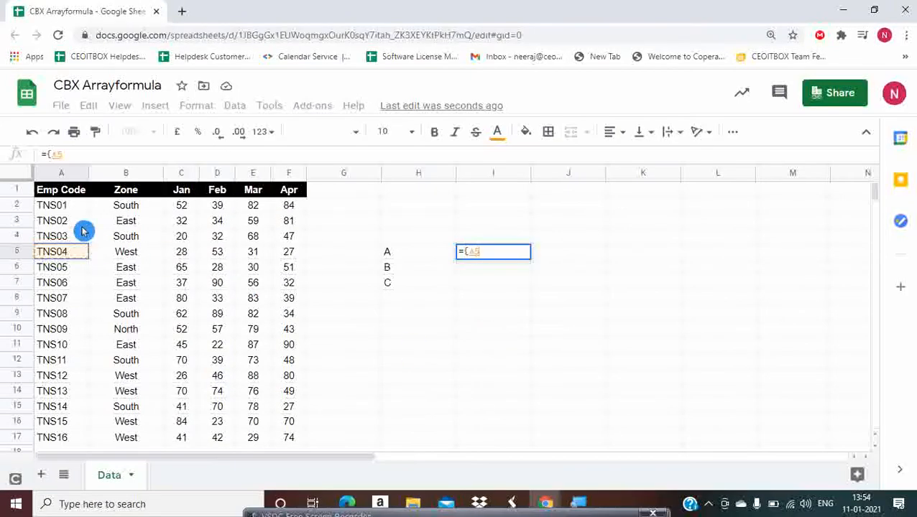
{"action": "left_click", "coordinate": [56, 206]}
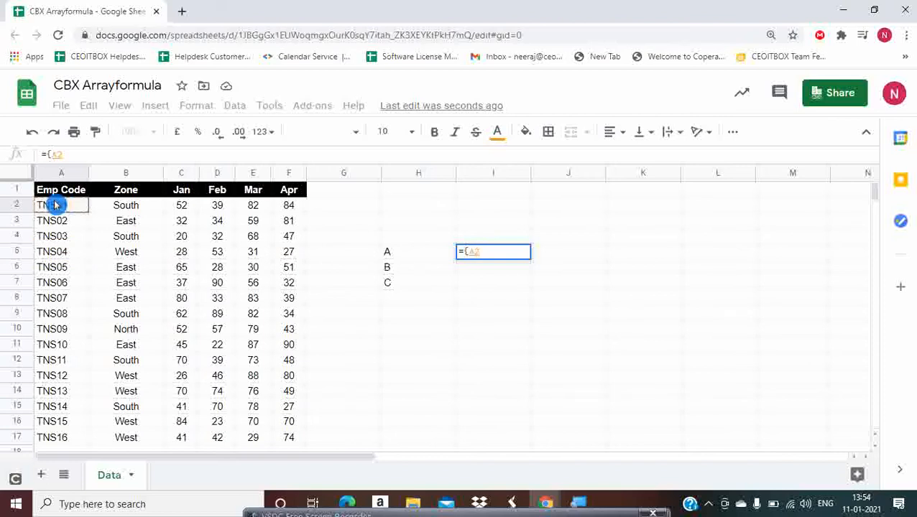
{"action": "key", "text": "ctrl+shift+Down"}
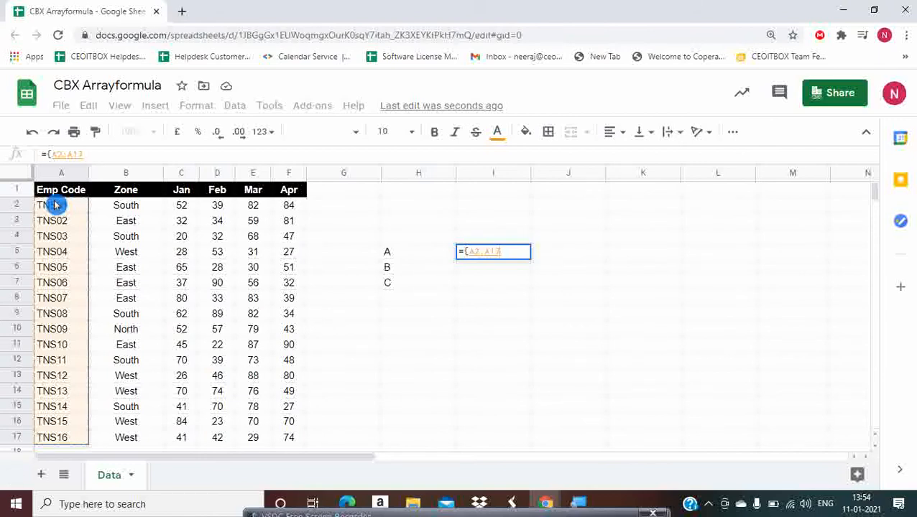
- Add the January range C2:C17 as the second column and complete the I5 formula as ={A2:A17,C2:C17}
{"action": "type", "text": ","}
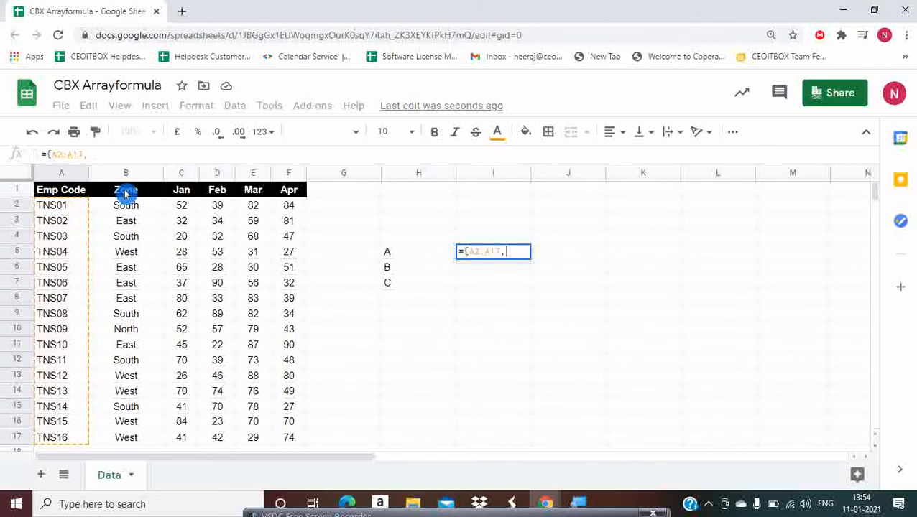
{"action": "left_click", "coordinate": [182, 206]}
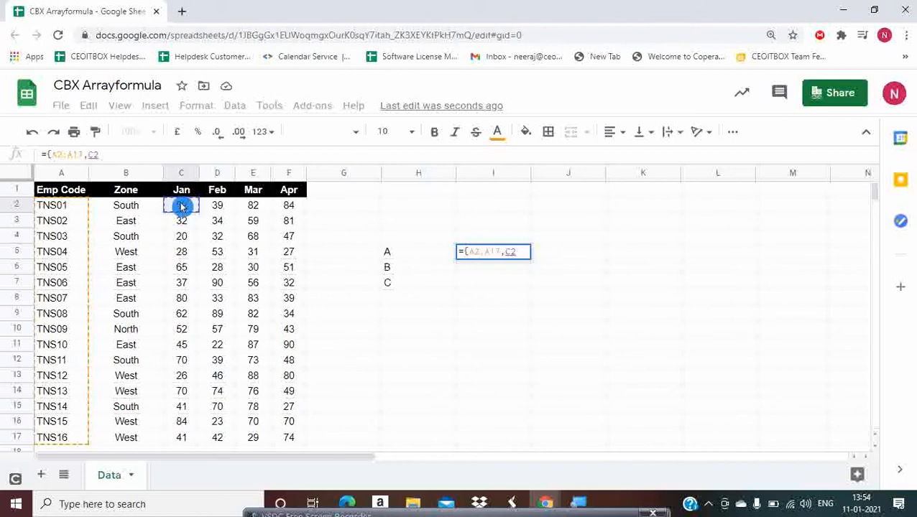
{"action": "key", "text": "ctrl+shift+Down"}
{"action": "type", "text": "}"}
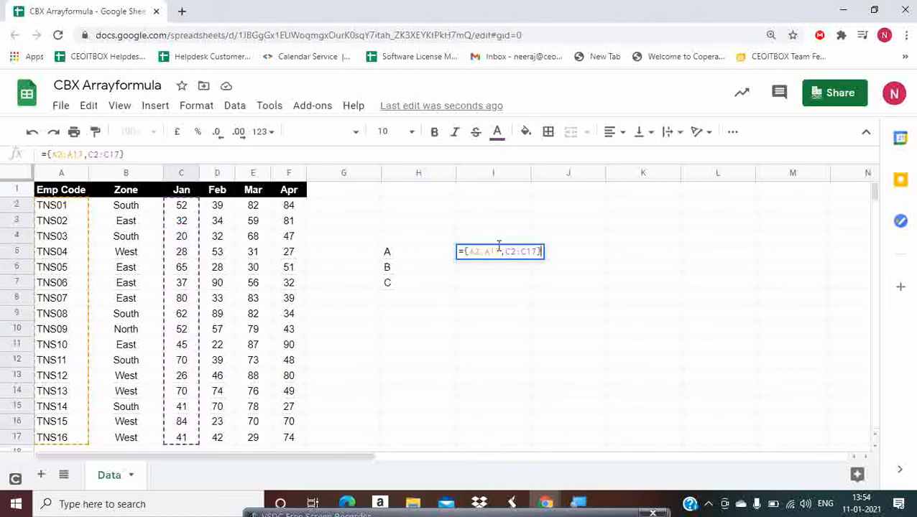
{"action": "left_click", "coordinate": [561, 256]}
{"action": "key", "text": "Return"}
- Examine the extent of the array output in columns I and J and compare the contents of I5 and J5
{"action": "left_click", "coordinate": [475, 256]}
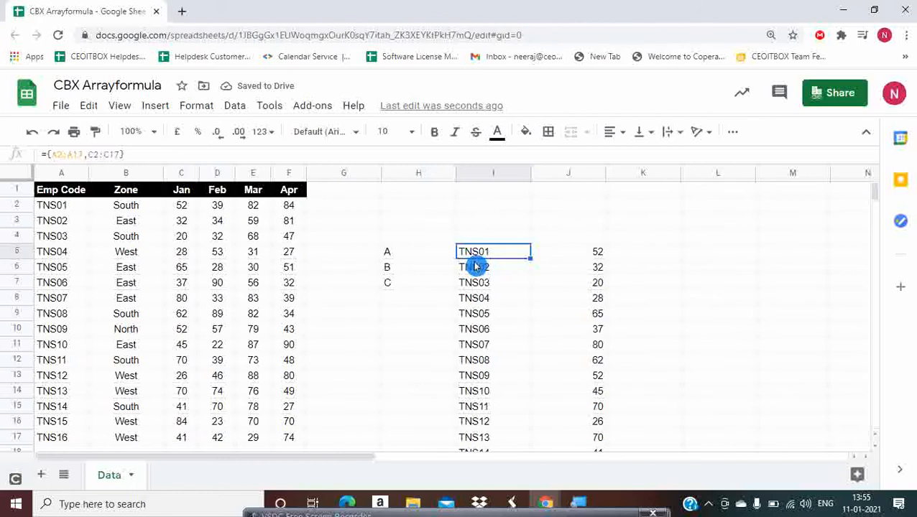
{"action": "key", "text": "ctrl+Down"}
{"action": "key", "text": "ctrl+Up"}
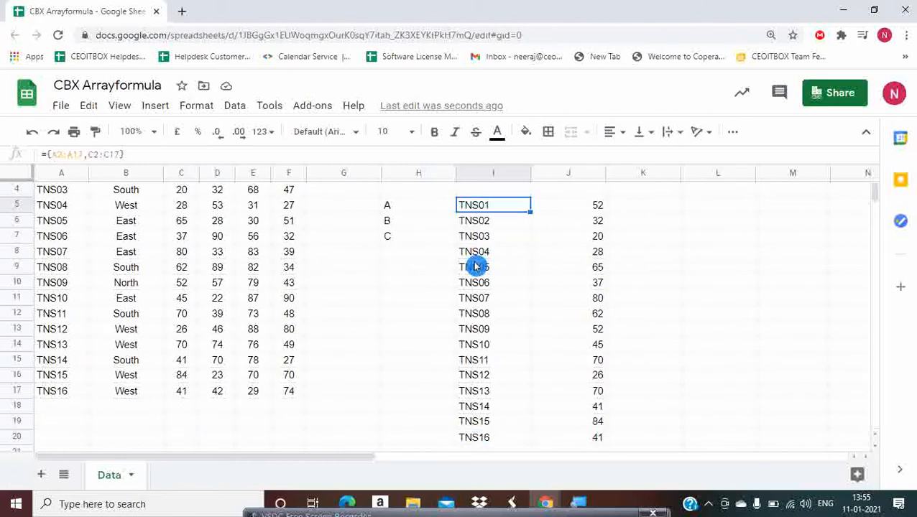
{"action": "key", "text": "Right"}
{"action": "key", "text": "Right"}
{"action": "key", "text": "Left"}
{"action": "key", "text": "Up"}
{"action": "key", "text": "Up"}
{"action": "key", "text": "Down"}
{"action": "key", "text": "Down"}
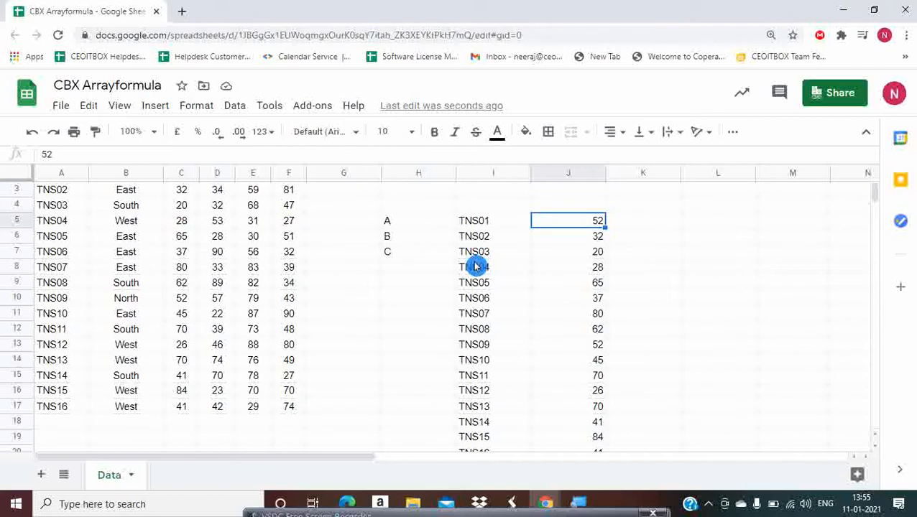
{"action": "key", "text": "Left"}
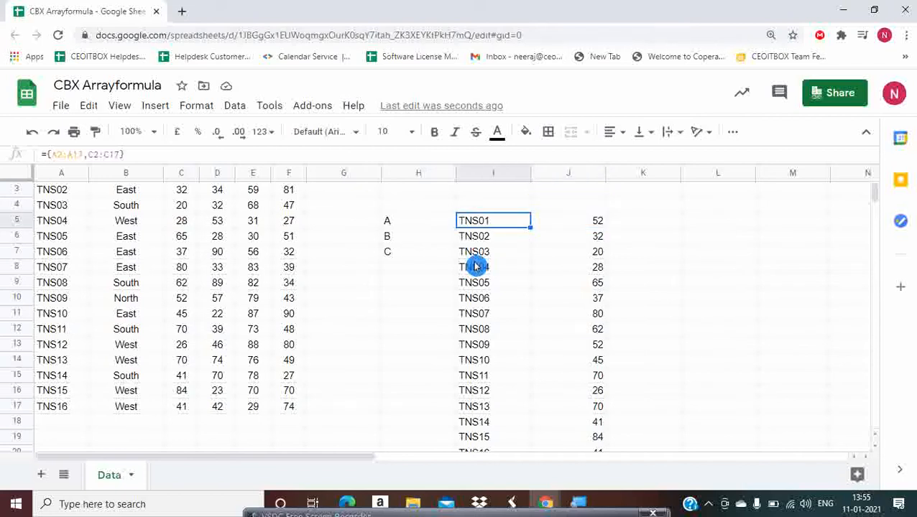
- Edit the array formula in I5 so its first range is A1:A17
{"action": "key", "text": "F2"}
{"action": "key", "text": "Left"}
{"action": "key", "text": "Left"}
{"action": "key", "text": "Left"}
{"action": "key", "text": "Left"}
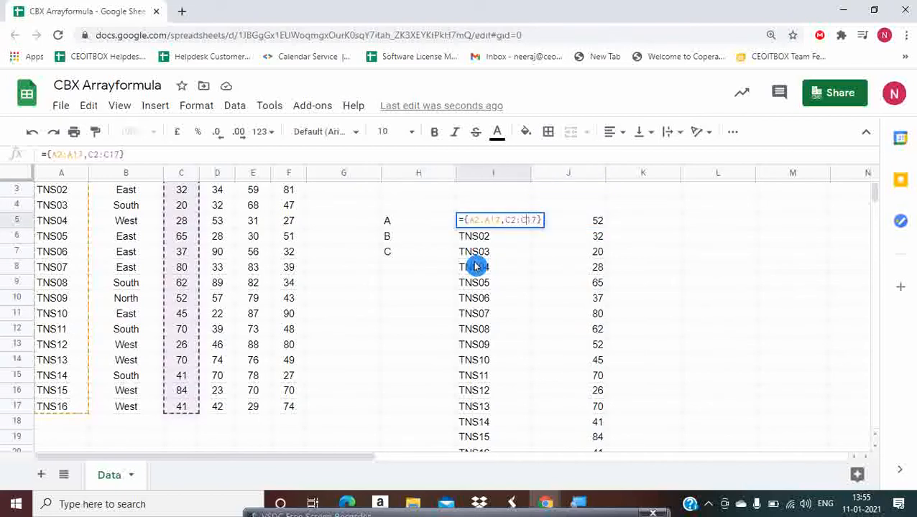
{"action": "key", "text": "Left"}
{"action": "key", "text": "Left"}
{"action": "key", "text": "Left"}
{"action": "key", "text": "Left"}
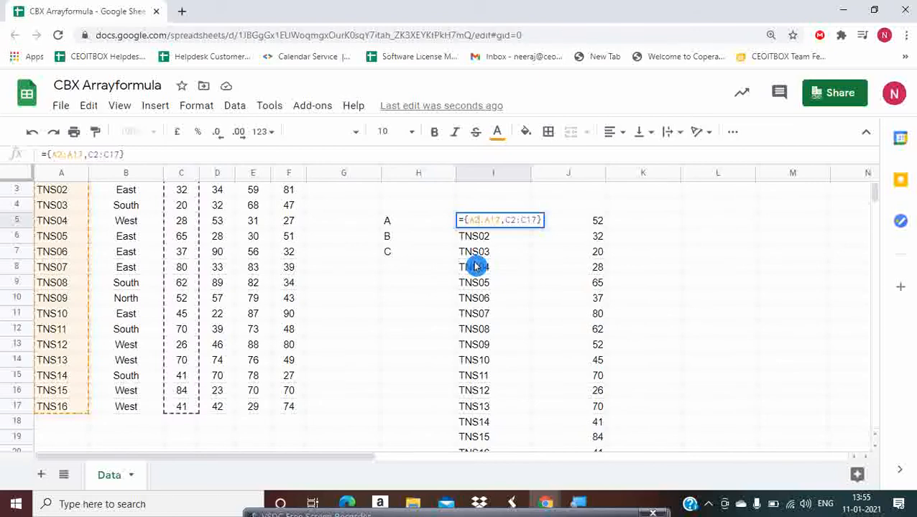
{"action": "key", "text": "BackSpace"}
{"action": "type", "text": "1"}
- Change the second range of the I5 array formula to C1:C17 and apply the formula
{"action": "key", "text": "Right"}
{"action": "key", "text": "Right"}
{"action": "key", "text": "Right"}
{"action": "key", "text": "Right"}
{"action": "key", "text": "Right"}
{"action": "key", "text": "Right"}
{"action": "key", "text": "Right"}
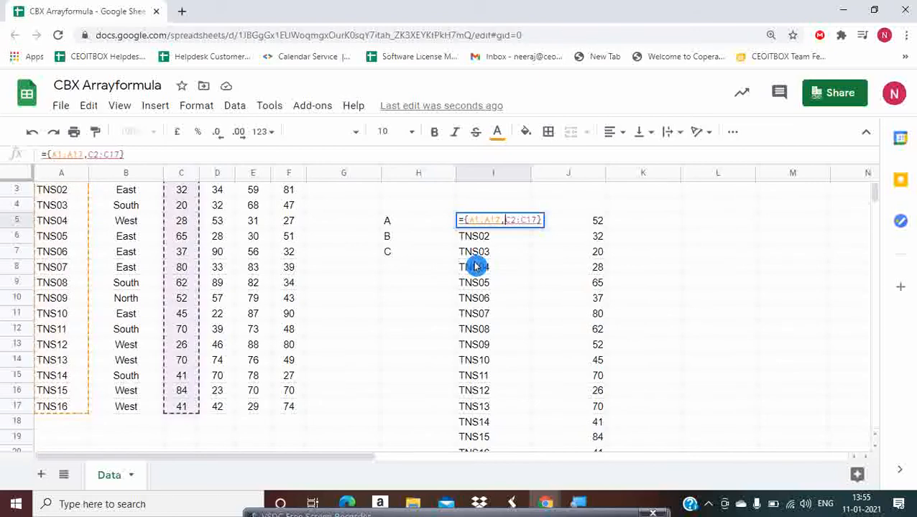
{"action": "key", "text": "BackSpace"}
{"action": "type", "text": "1"}
{"action": "key", "text": "Return"}
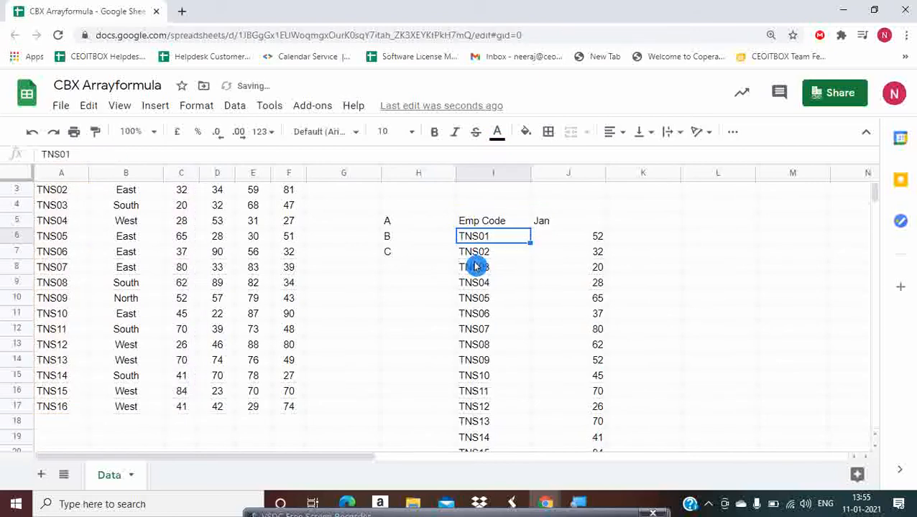
- Check the array output down column I and center the Emp Code and Jan headers in I5:J5
{"action": "key", "text": "Up"}
{"action": "key", "text": "Right"}
{"action": "key", "text": "Left"}
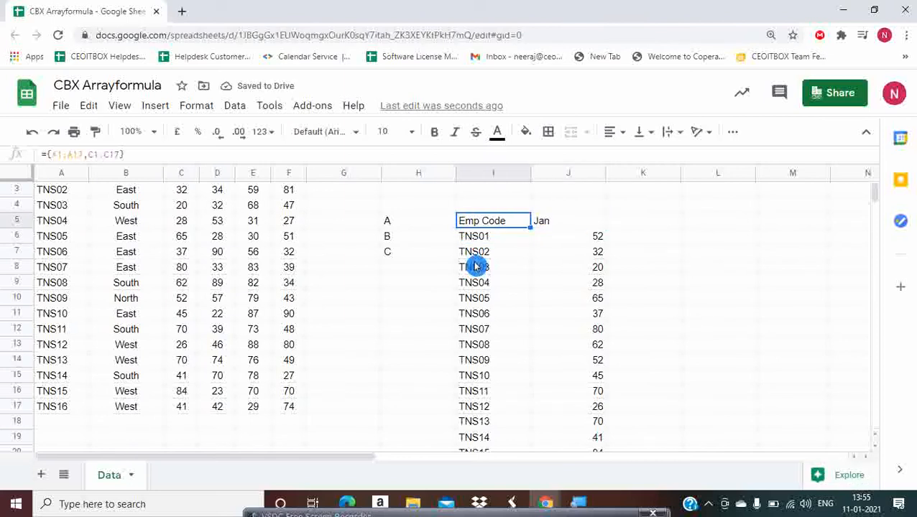
{"action": "key", "text": "ctrl+Down"}
{"action": "key", "text": "ctrl+Up"}
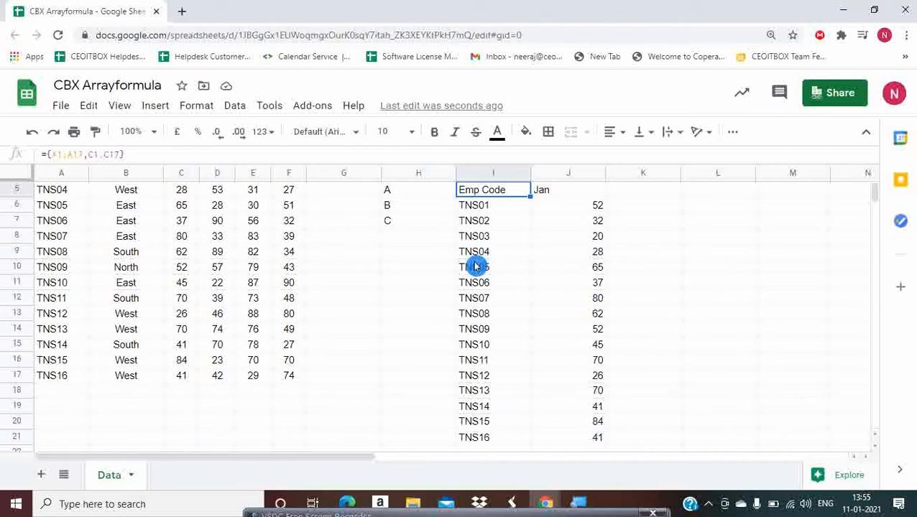
{"action": "key", "text": "shift+Right"}
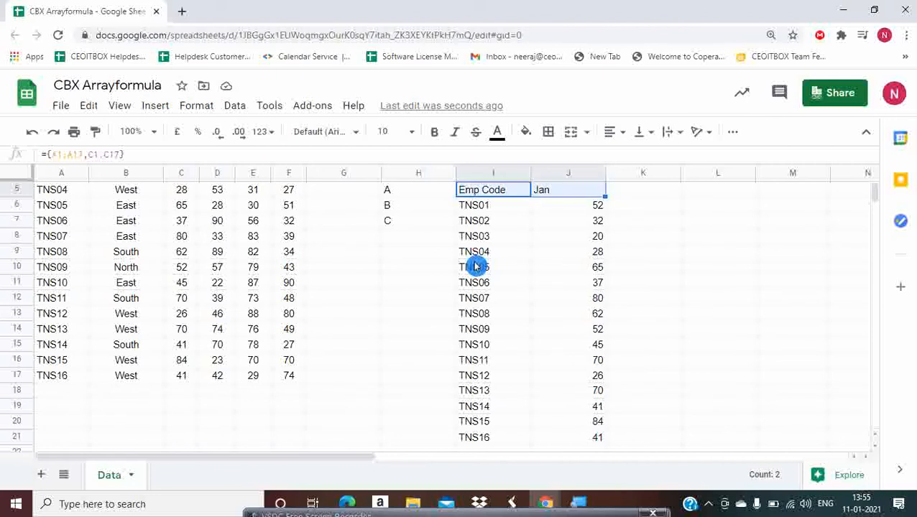
{"action": "key", "text": "ctrl+shift+e"}
{"action": "key", "text": "Down"}
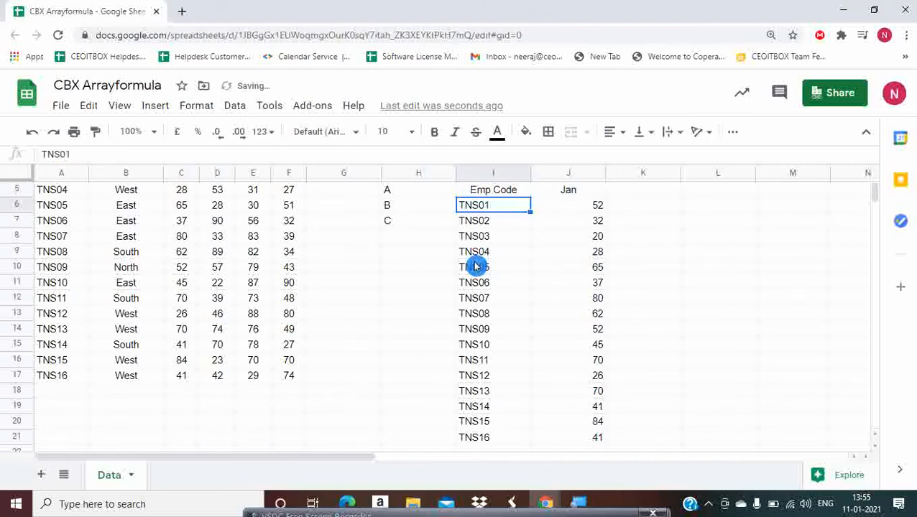
- Delete the contents of the two-column array output in I5:J21
{"action": "key", "text": "Up"}
{"action": "key", "text": "ctrl+shift+Down"}
{"action": "key", "text": "shift+Right"}
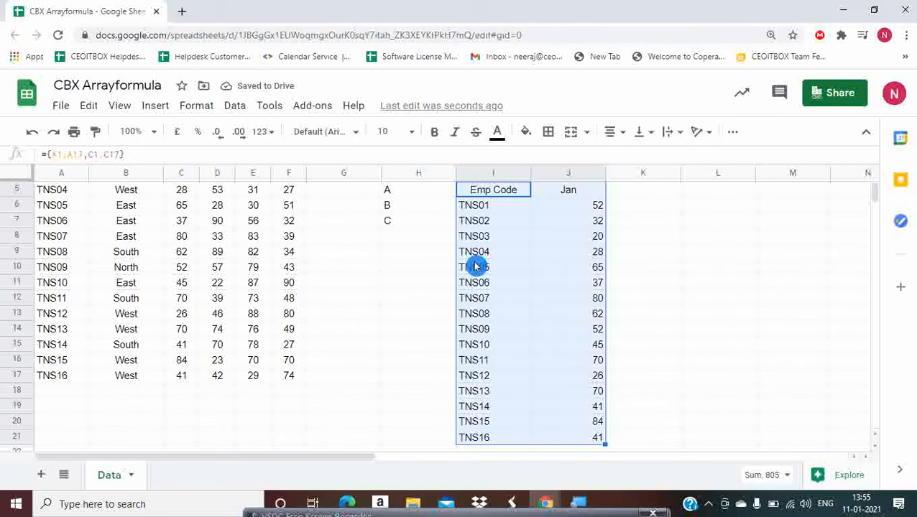
{"action": "key", "text": "Delete"}
- Clear the A, B, C array from cells H5:H7
{"action": "key", "text": "Left"}
{"action": "key", "text": "Up"}
{"action": "key", "text": "Up"}
{"action": "key", "text": "Up"}
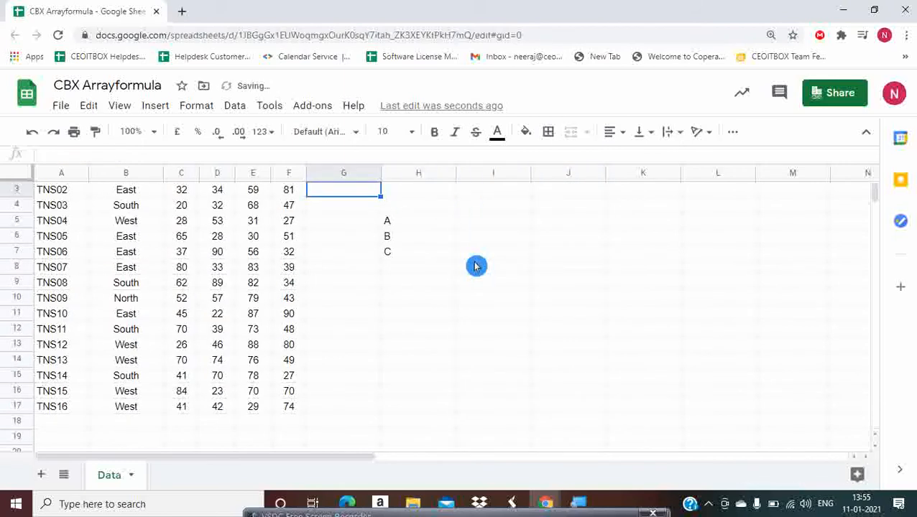
{"action": "key", "text": "Down"}
{"action": "key", "text": "Down"}
{"action": "key", "text": "Down"}
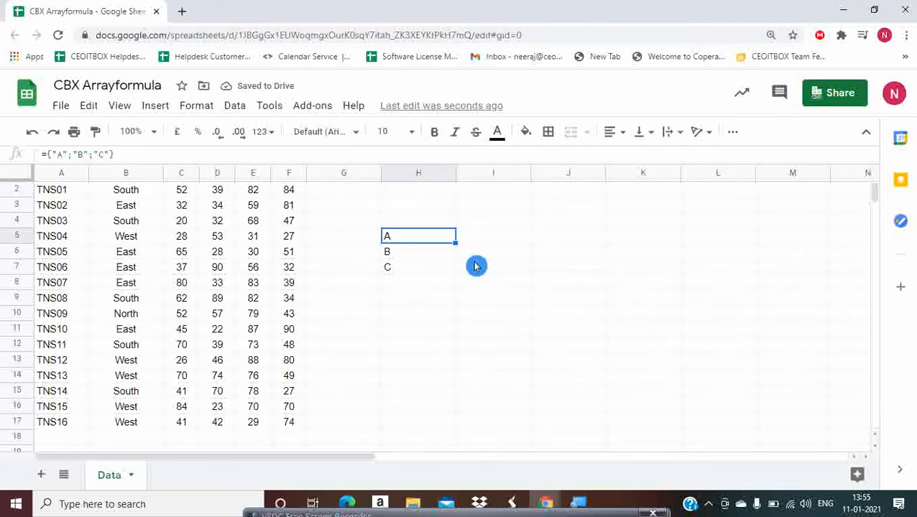
{"action": "key", "text": "Down"}
{"action": "key", "text": "Up"}
{"action": "key", "text": "shift+Down"}
{"action": "key", "text": "shift+Down"}
{"action": "key", "text": "Delete"}
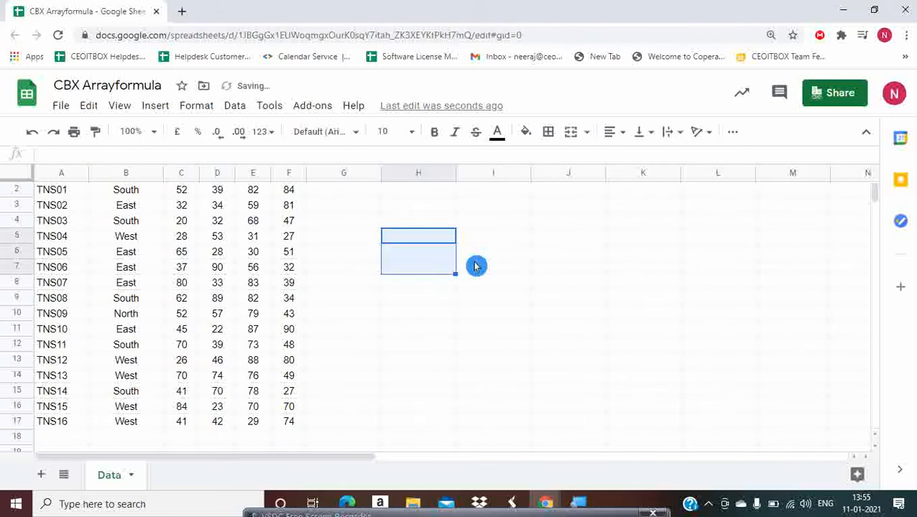
{"action": "key", "text": "Down"}
{"action": "key", "text": "Down"}
{"action": "key", "text": "ctrl+Up"}
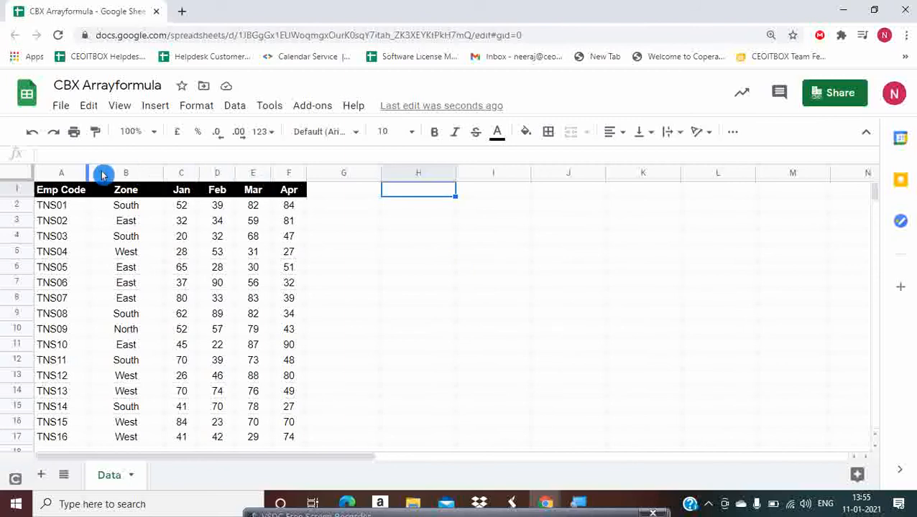
- Copy the Emp Code header and first four employee codes from A1:A5 into J2:J6
{"action": "left_click", "coordinate": [501, 242]}
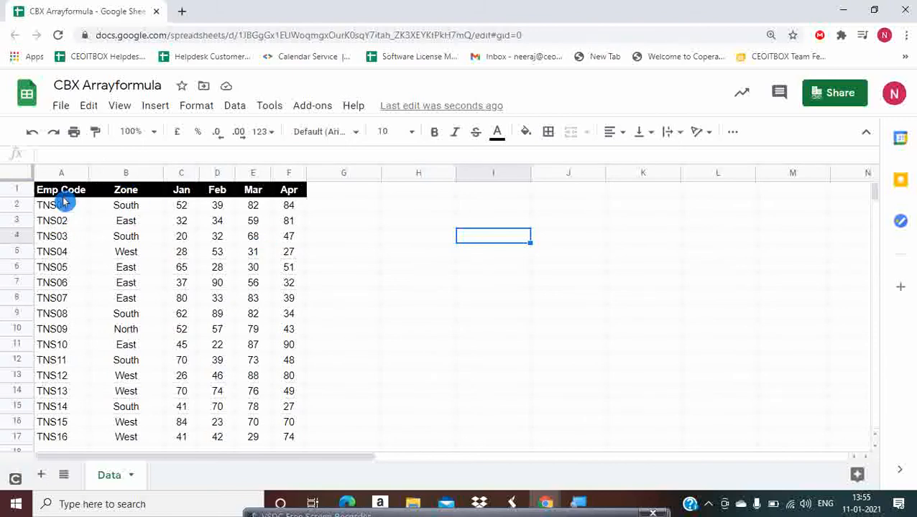
{"action": "left_click_drag", "start_coordinate": [61, 194], "coordinate": [61, 200]}
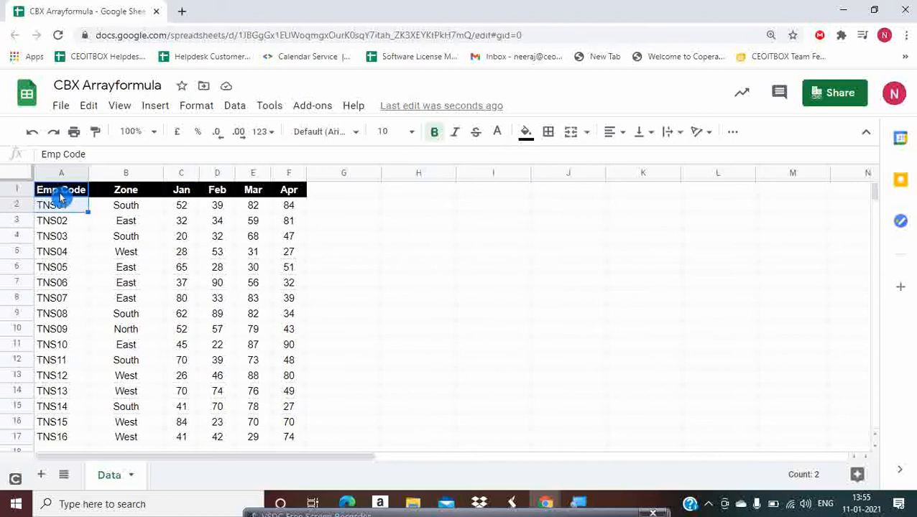
{"action": "key", "text": "shift+Down"}
{"action": "key", "text": "shift+Down"}
{"action": "key", "text": "shift+Down"}
{"action": "key", "text": "ctrl+c"}
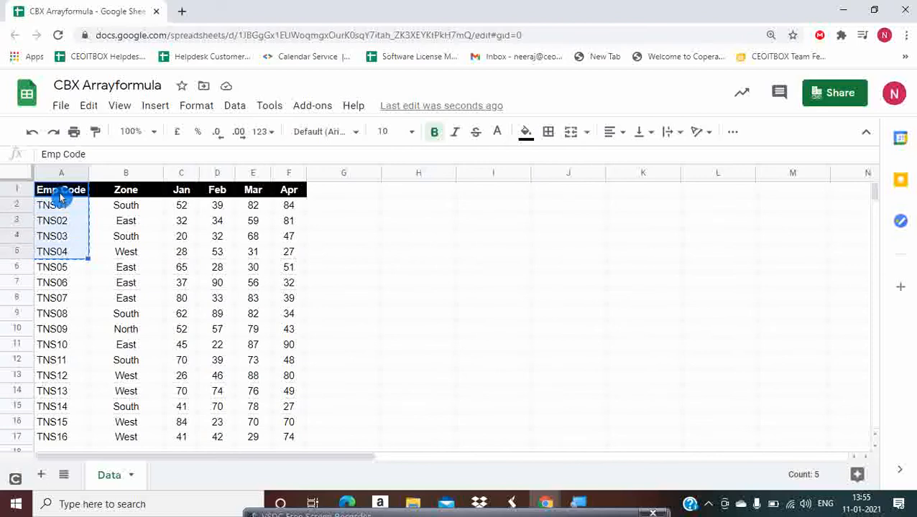
{"action": "key", "text": "Right"}
{"action": "key", "text": "Right"}
{"action": "key", "text": "Right"}
{"action": "key", "text": "Right"}
{"action": "key", "text": "Right"}
{"action": "key", "text": "Right"}
{"action": "key", "text": "Right"}
{"action": "key", "text": "Right"}
{"action": "key", "text": "Right"}
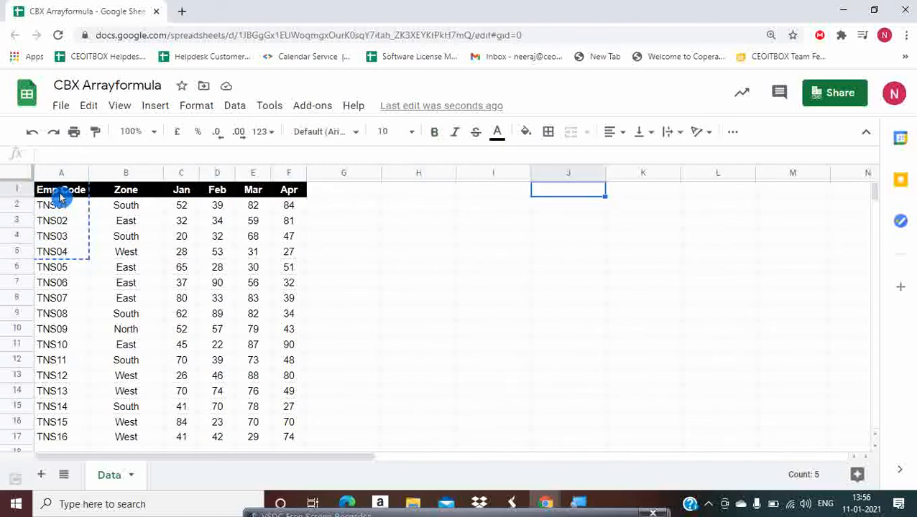
{"action": "key", "text": "Down"}
{"action": "key", "text": "ctrl+v"}
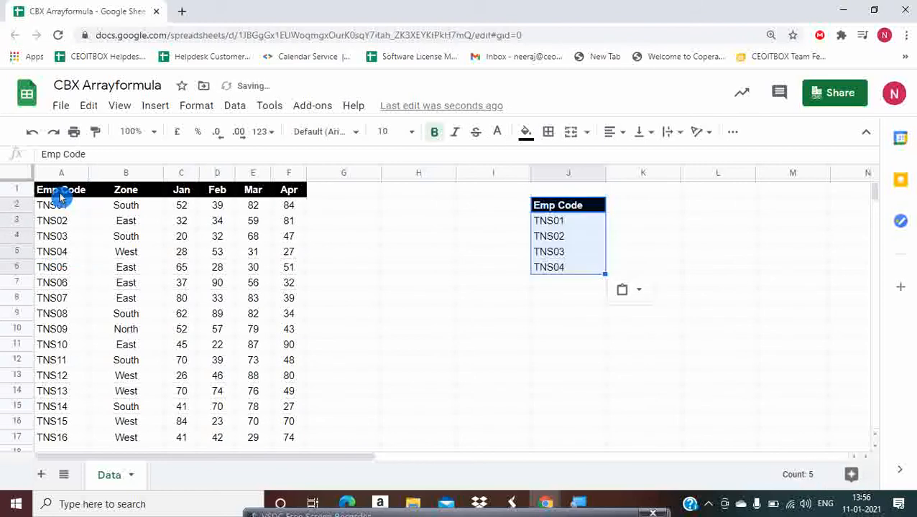
- Enter the header Jan in K2 beside the copied Emp Code header
{"action": "key", "text": "Right"}
{"action": "type", "text": "Jan"}
{"action": "key", "text": "Return"}
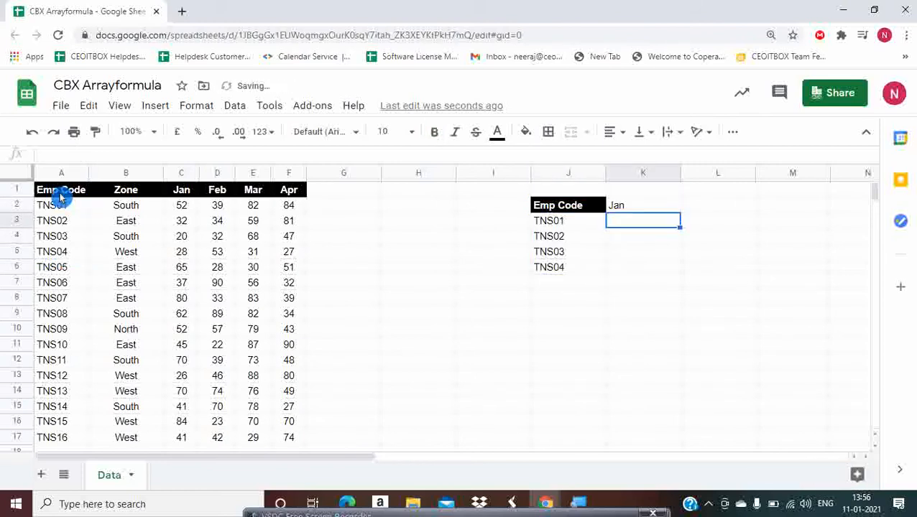
- Enter a VLOOKUP in K3 that finds J3 in A2:F17 and returns column 3 with an exact match (0)
{"action": "key", "text": "Up"}
{"action": "key", "text": "Down"}
{"action": "type", "text": "=vl"}
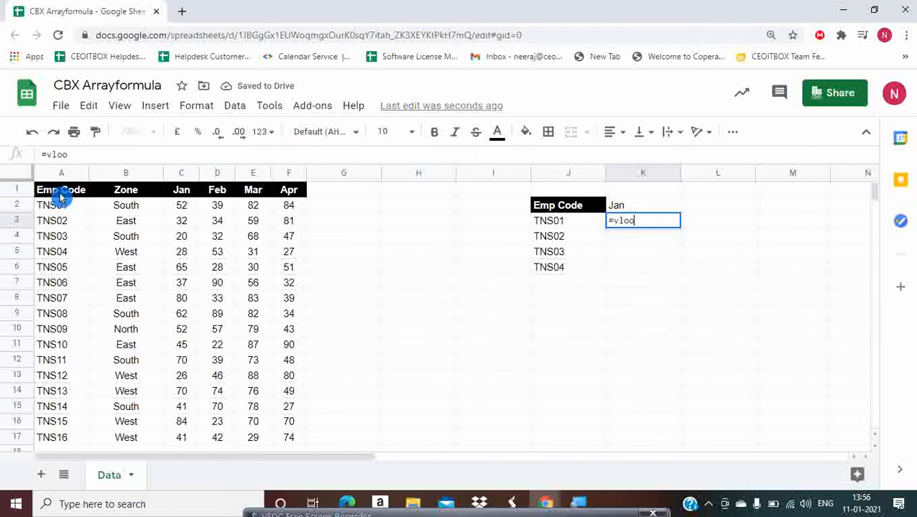
{"action": "type", "text": "ookup("}
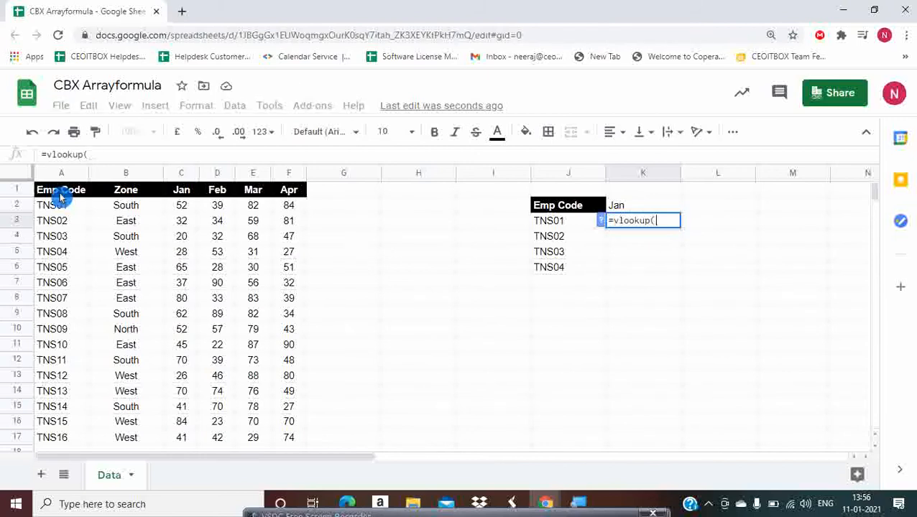
{"action": "key", "text": "Left"}
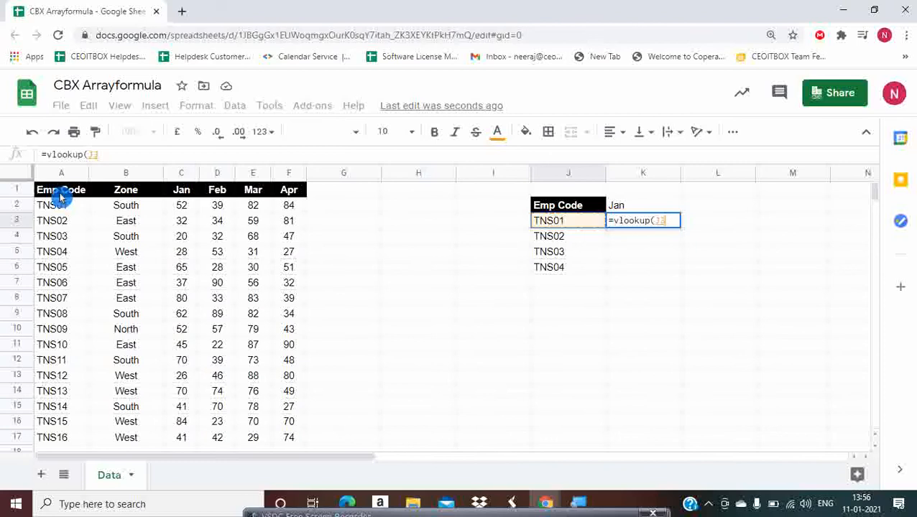
{"action": "type", "text": ","}
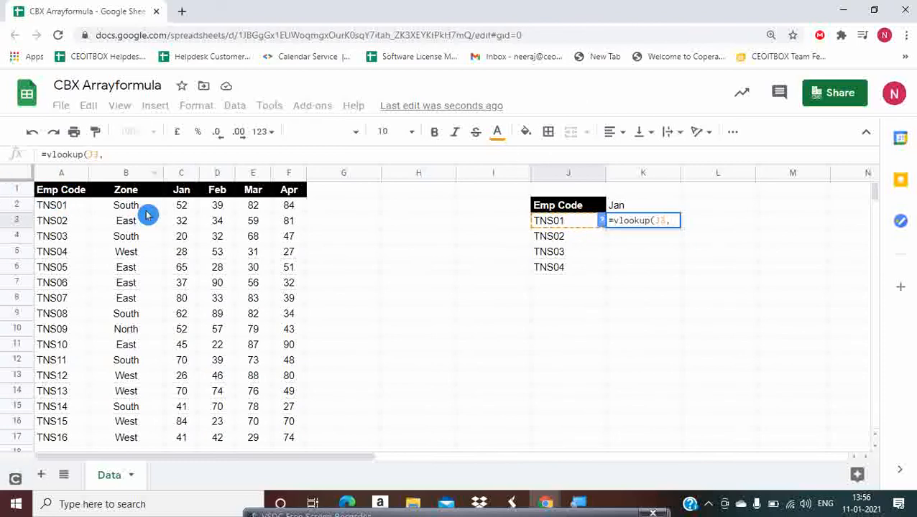
{"action": "left_click", "coordinate": [54, 206]}
{"action": "key", "text": "ctrl+shift+Right"}
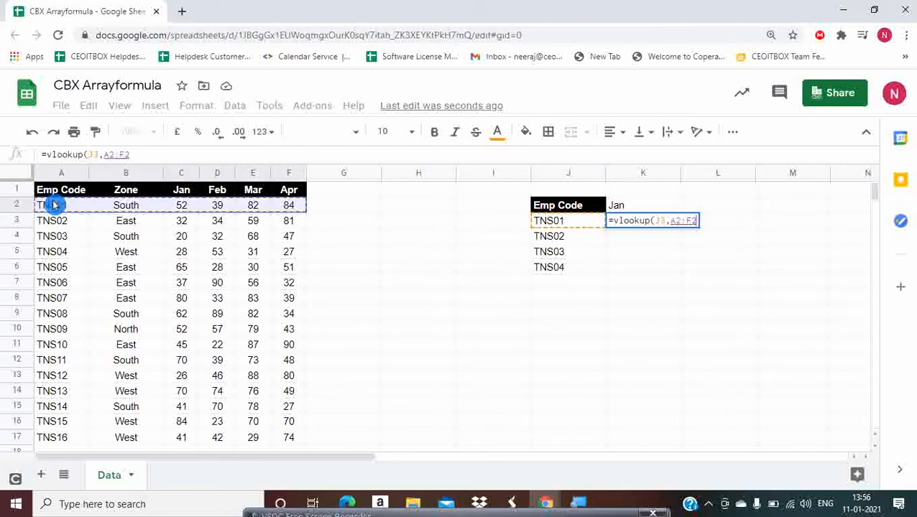
{"action": "key", "text": "ctrl+shift+Down"}
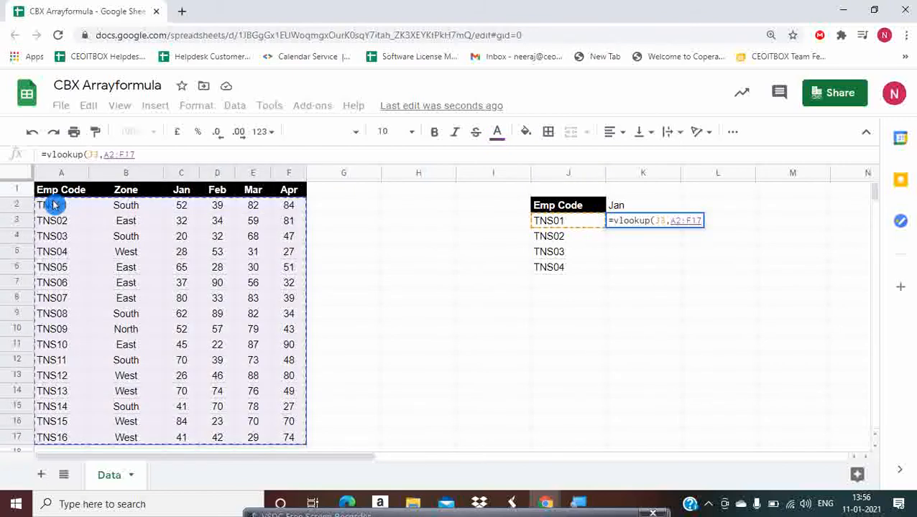
{"action": "type", "text": ","}
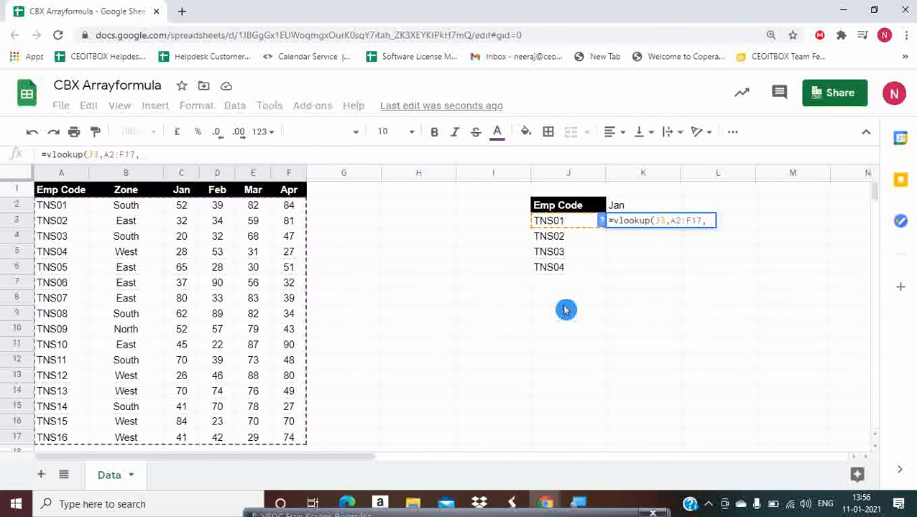
{"action": "type", "text": "3,0"}
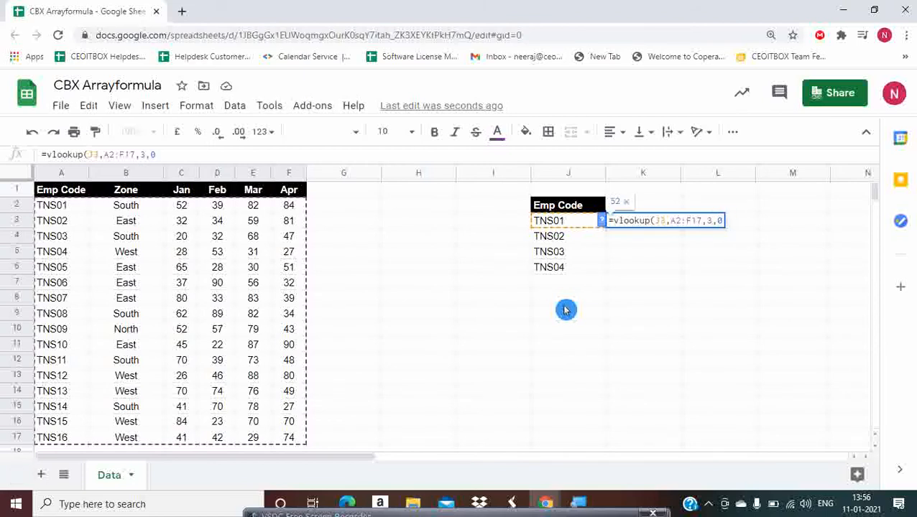
{"action": "key", "text": "Return"}
{"action": "key", "text": "Up"}
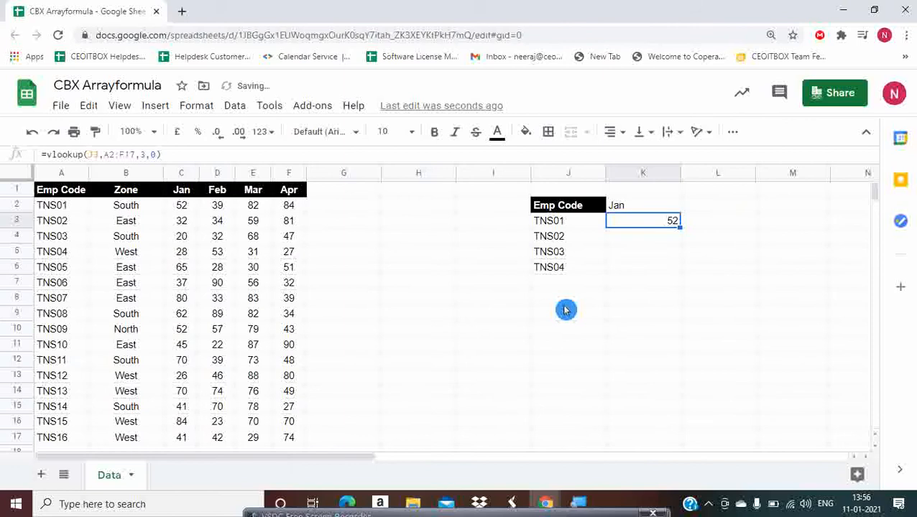
- Move the whole Emp Code column so that it follows the Zone column in the data table
{"action": "left_click", "coordinate": [54, 174]}
{"action": "left_click_drag", "start_coordinate": [54, 174], "coordinate": [148, 159]}
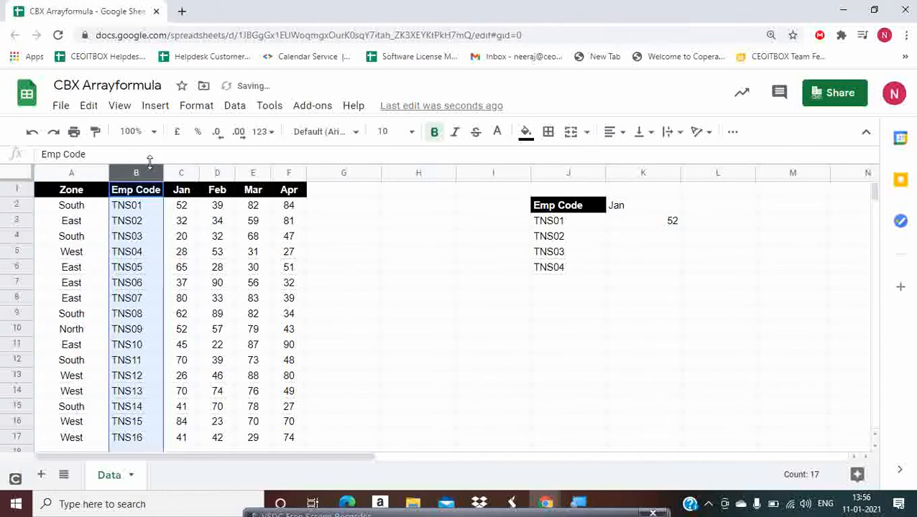
- Delete the VLOOKUP formula from K3 and keep that cell selected
{"action": "left_click", "coordinate": [663, 221]}
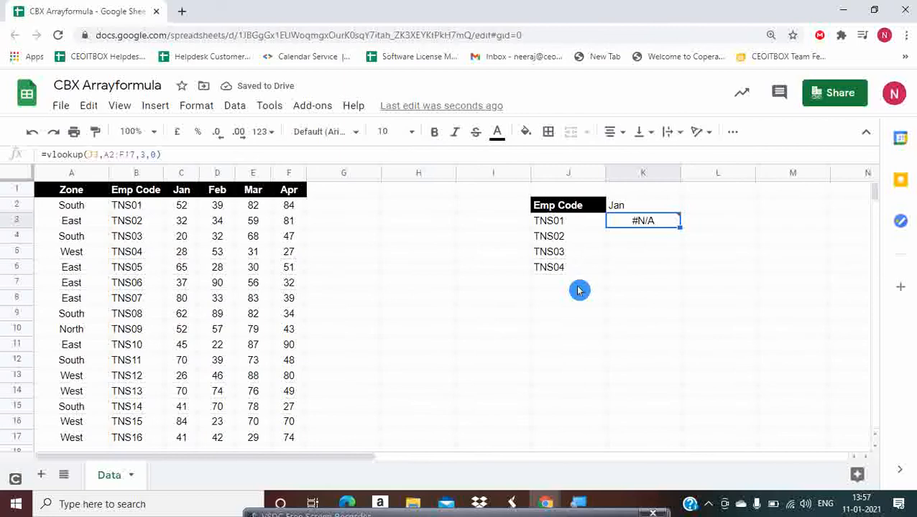
{"action": "key", "text": "Delete"}
{"action": "key", "text": "Up"}
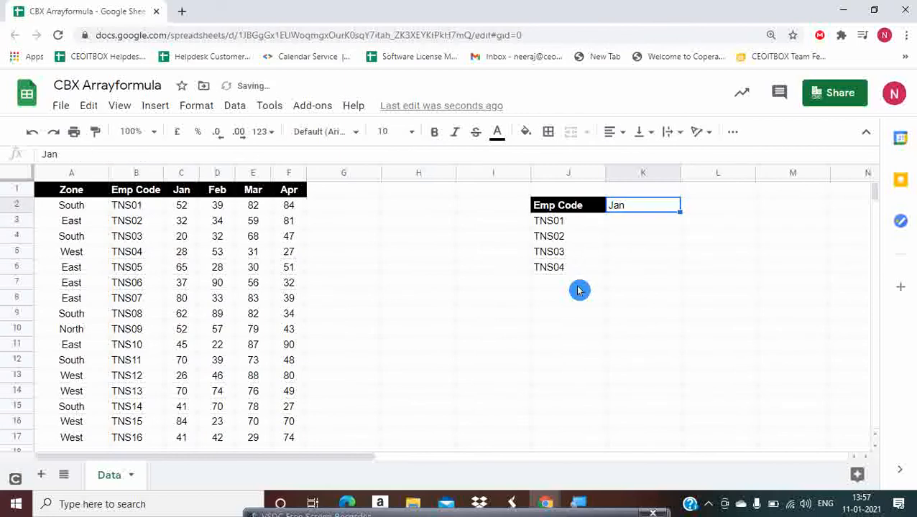
{"action": "key", "text": "Down"}
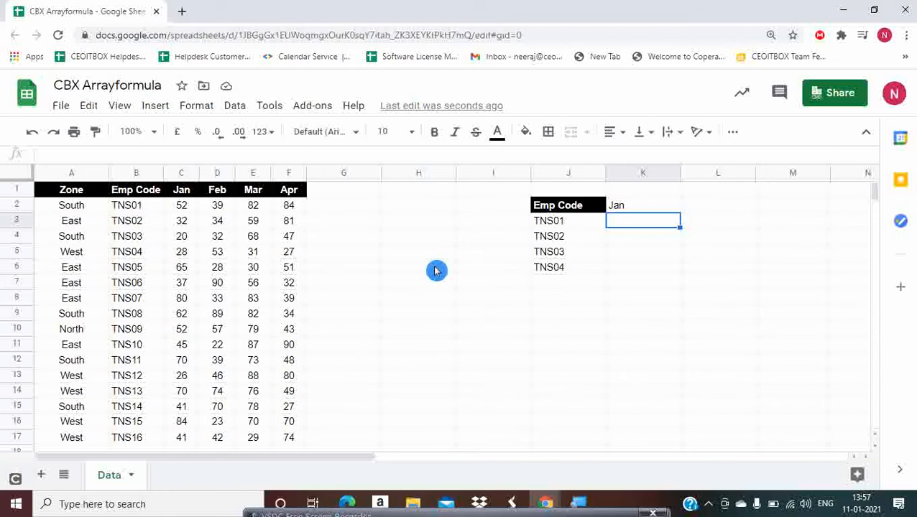
- Examine how the lookup code in J3 relates to the data range A2:F17 and its first column, Zone
{"action": "left_click", "coordinate": [549, 221]}
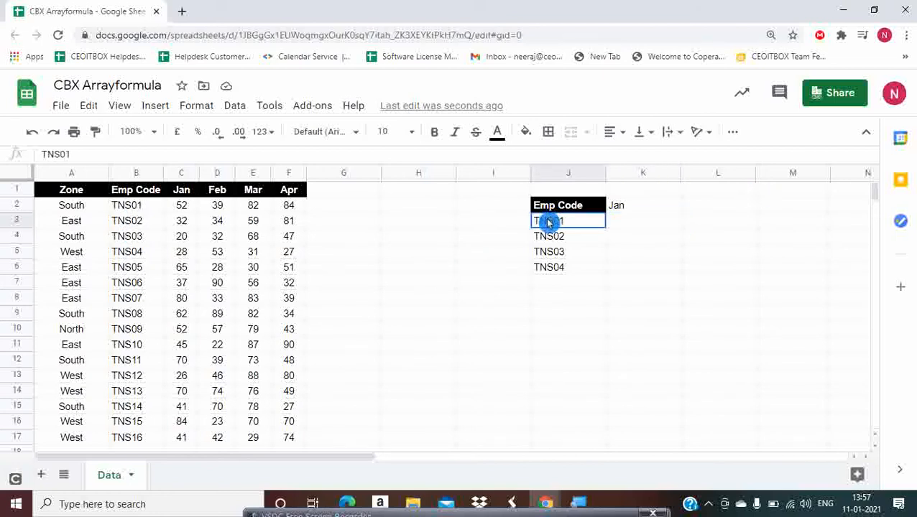
{"action": "key", "text": "ctrl+c"}
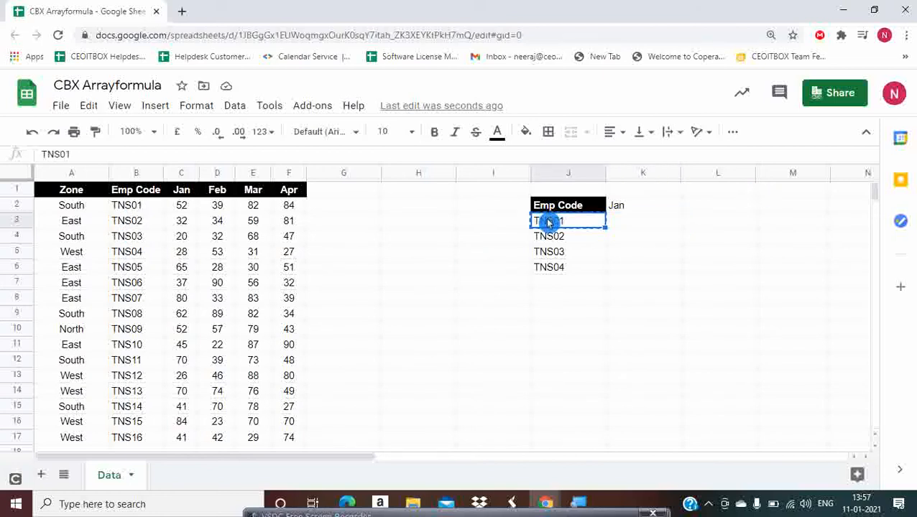
{"action": "left_click", "coordinate": [46, 210]}
{"action": "key", "text": "ctrl+shift+Down"}
{"action": "key", "text": "shift+Right"}
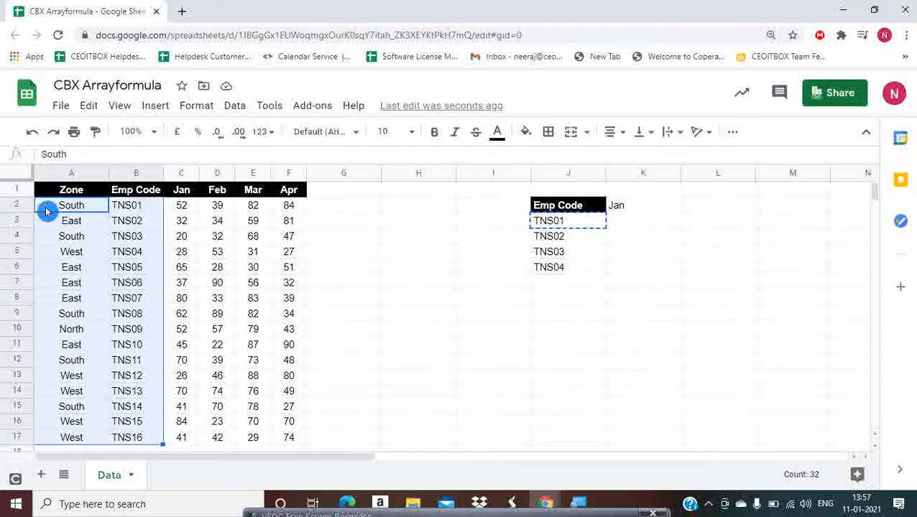
{"action": "key", "text": "shift+Right"}
{"action": "key", "text": "shift+Right"}
{"action": "key", "text": "shift+Right"}
{"action": "key", "text": "shift+Right"}
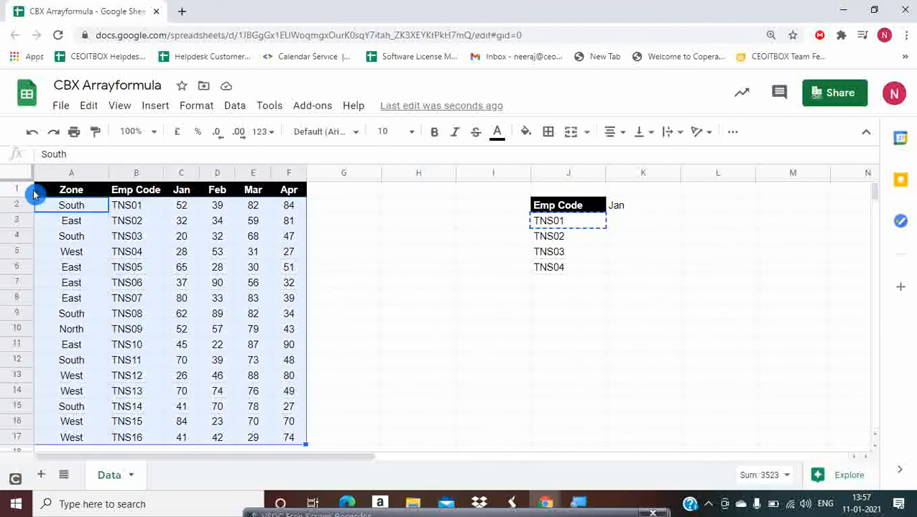
{"action": "left_click", "coordinate": [63, 172]}
{"action": "left_click", "coordinate": [212, 209]}
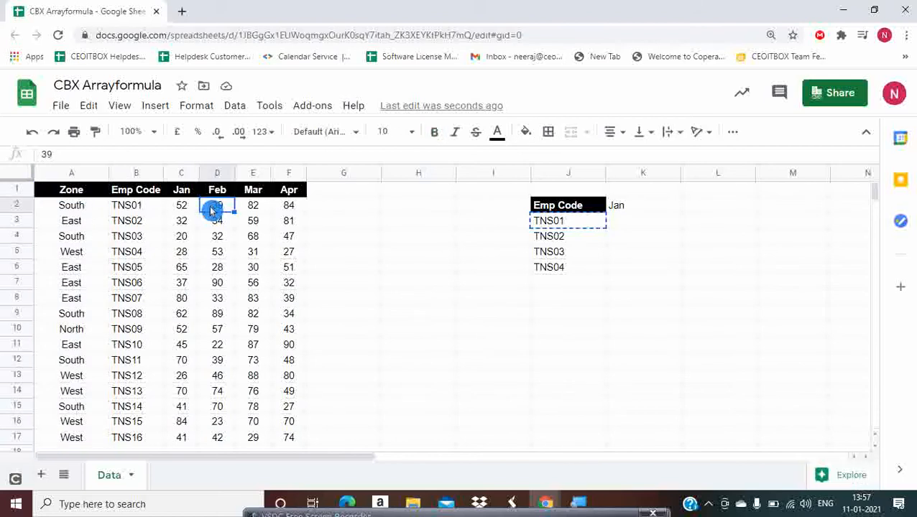
{"action": "key", "text": "Escape"}
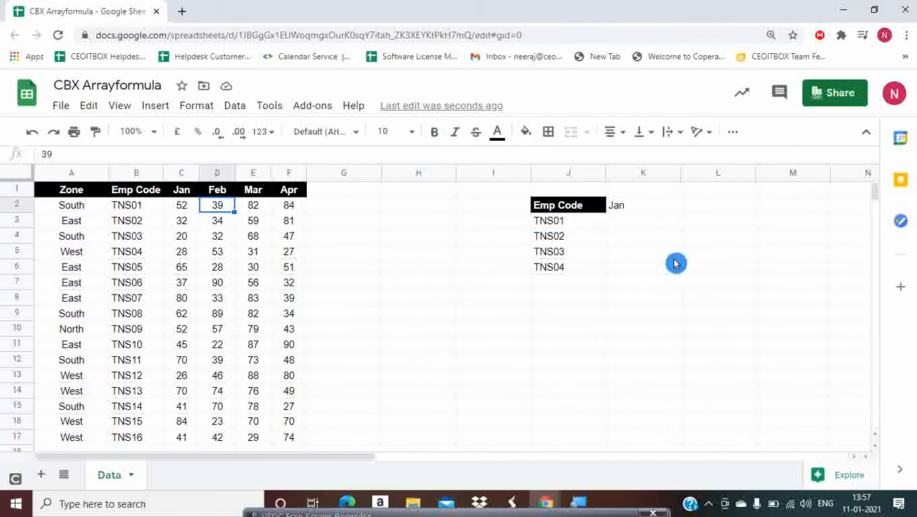
- Enter the array formula ={B2:B17,C2:C17} in I9 to combine the Emp Code and Jan columns
{"action": "left_click", "coordinate": [488, 320]}
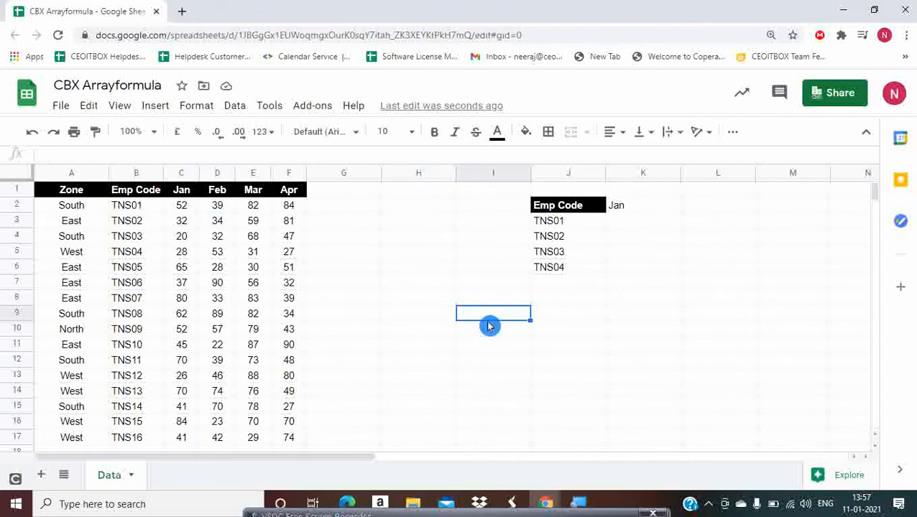
{"action": "type", "text": "={"}
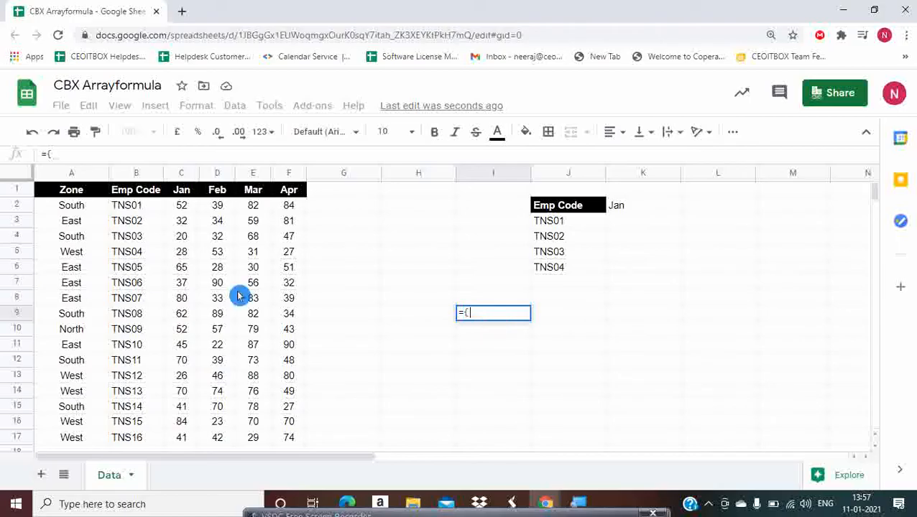
{"action": "left_click", "coordinate": [140, 208]}
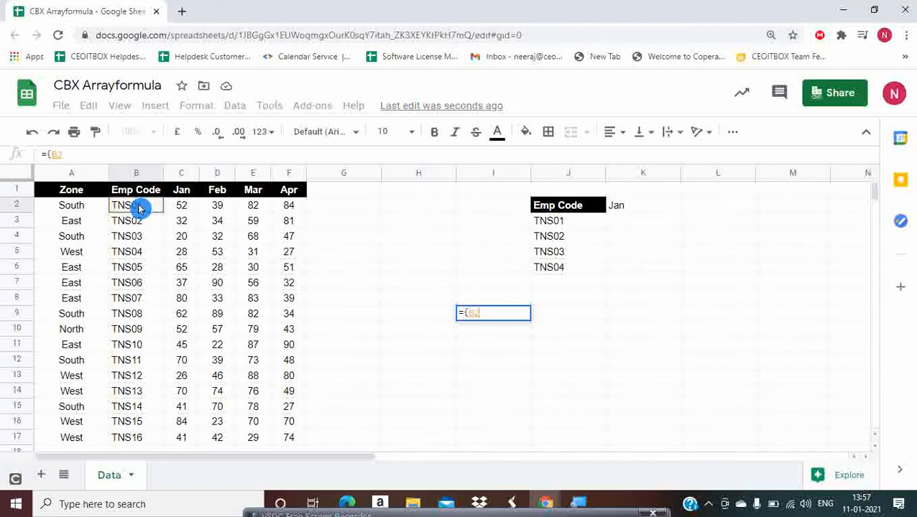
{"action": "key", "text": "ctrl+shift+Down"}
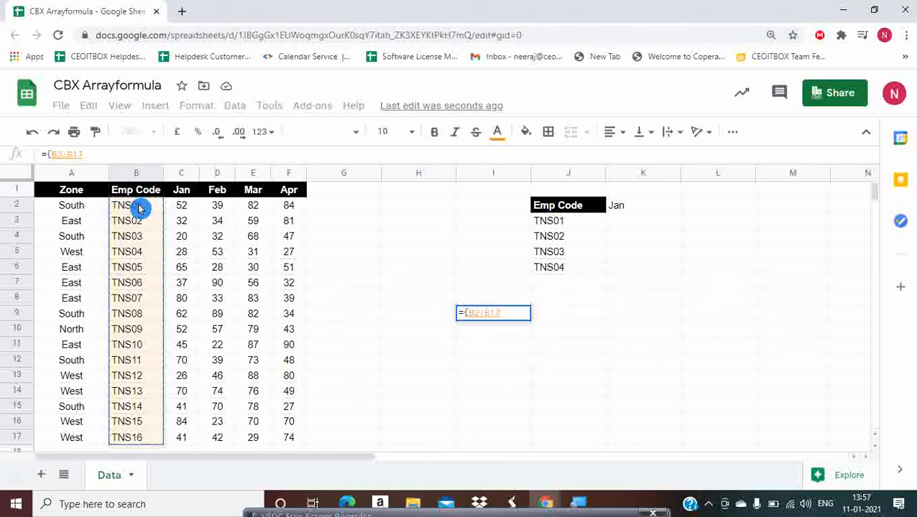
{"action": "type", "text": ","}
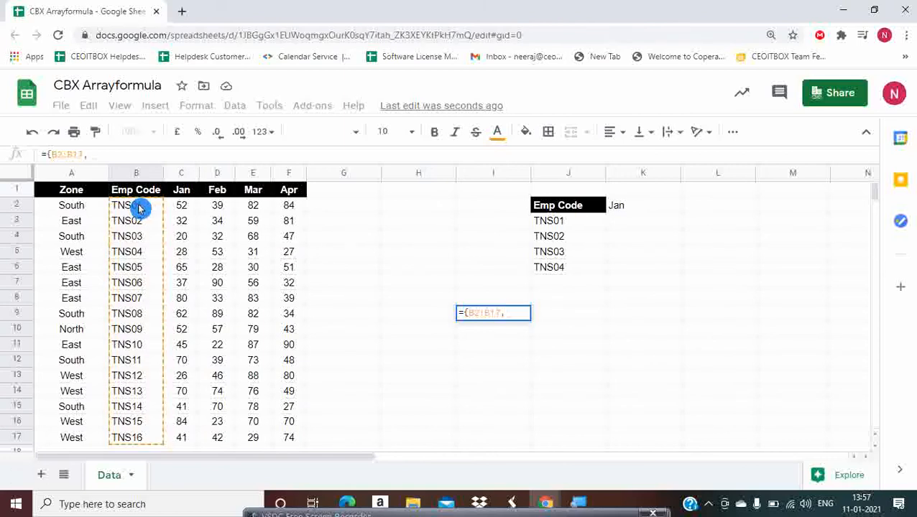
{"action": "left_click", "coordinate": [185, 206]}
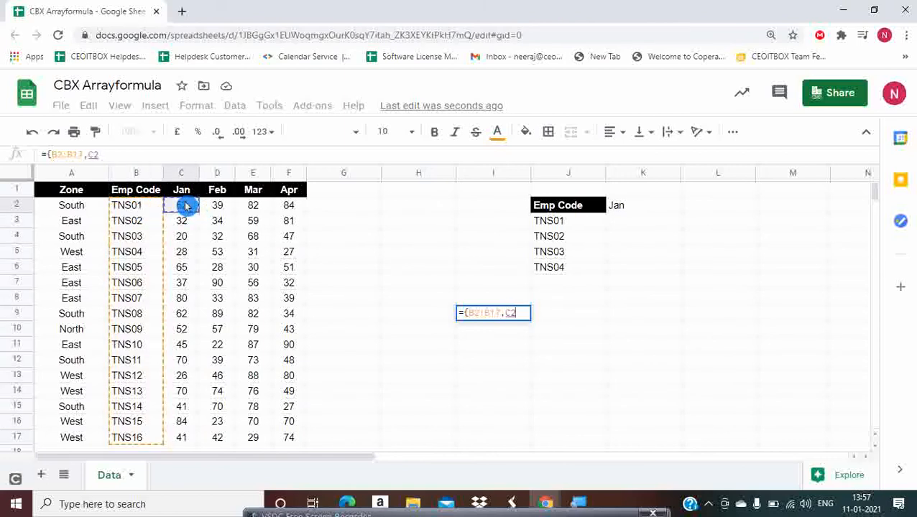
{"action": "key", "text": "ctrl+shift+Down"}
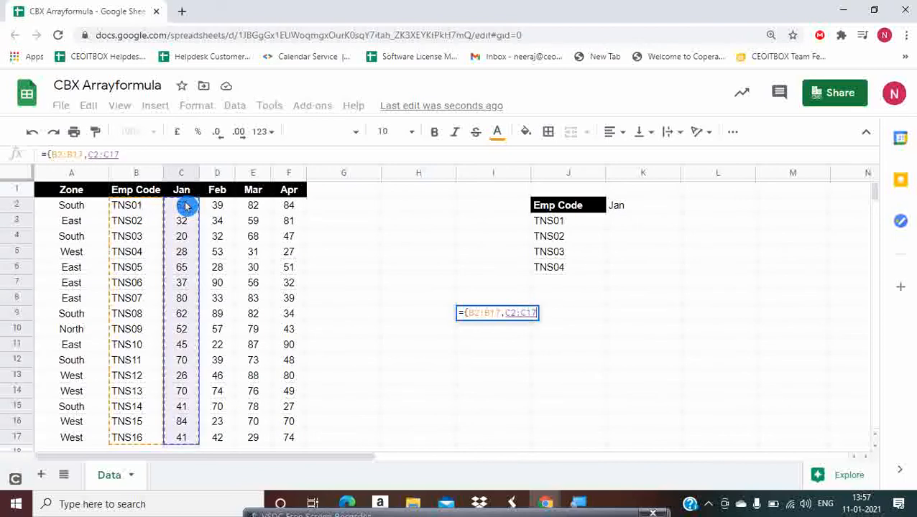
{"action": "type", "text": "}"}
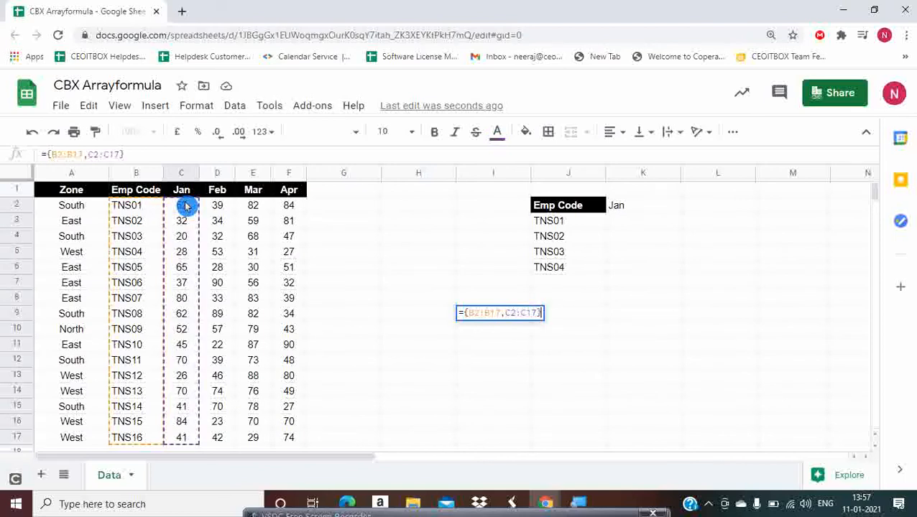
{"action": "key", "text": "Return"}
{"action": "key", "text": "Up"}
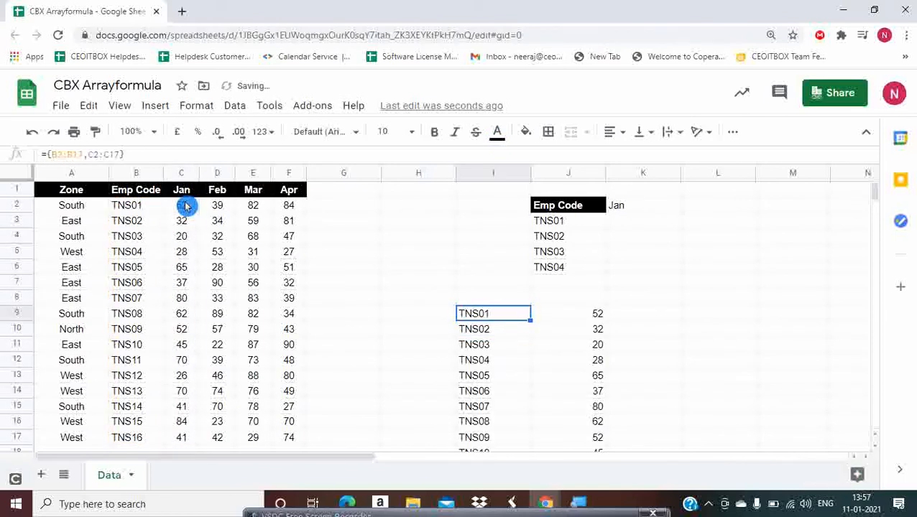
- Check the array output down to its last row and copy the full formula text from I9
{"action": "key", "text": "ctrl+Down"}
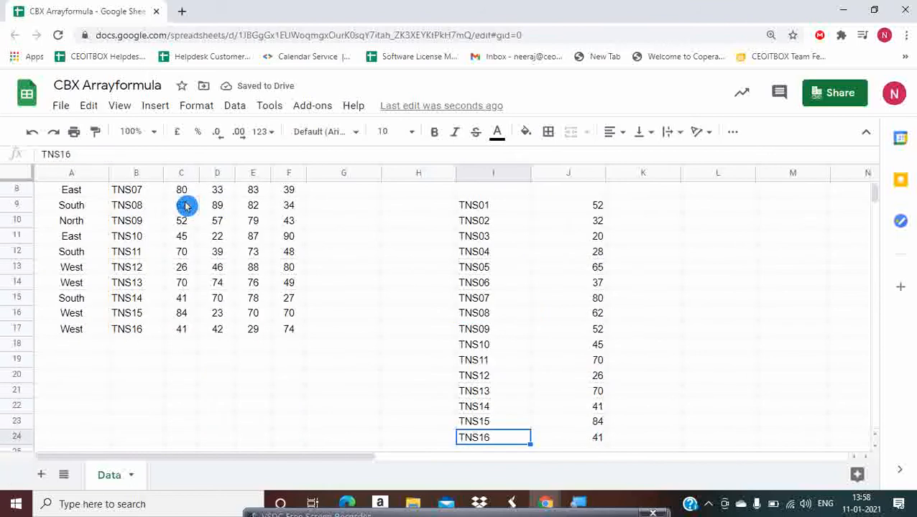
{"action": "key", "text": "ctrl+Up"}
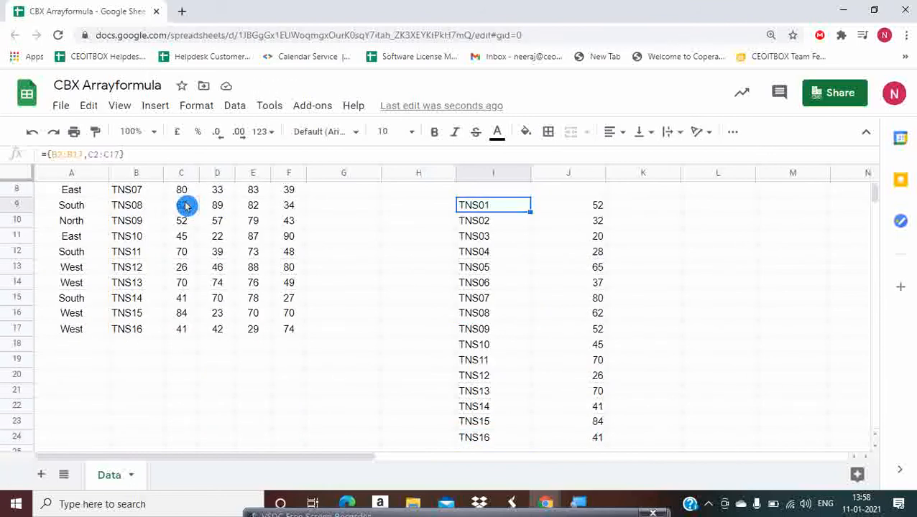
{"action": "key", "text": "F2"}
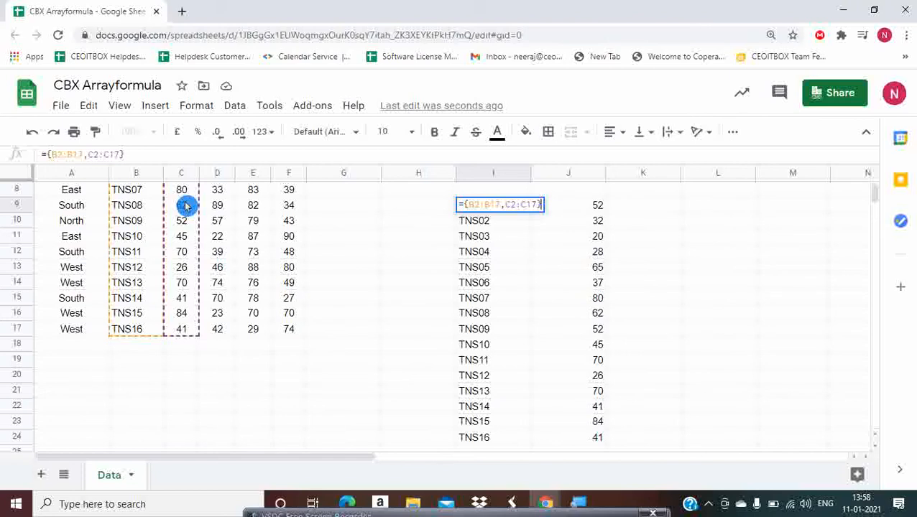
{"action": "key", "text": "ctrl+a"}
{"action": "key", "text": "Escape"}
- Start a VLOOKUP formula in K3 under Jan, using the employee code in J3 as the search key
{"action": "key", "text": "Right"}
{"action": "key", "text": "Right"}
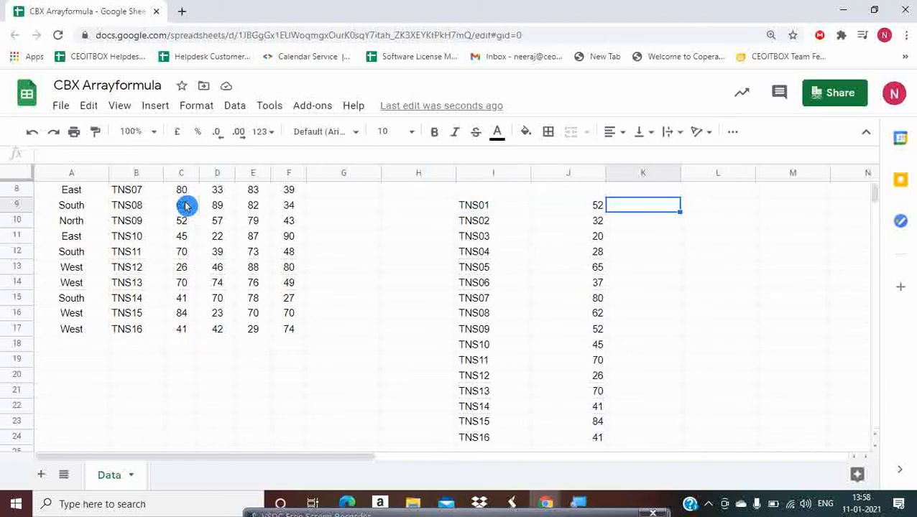
{"action": "key", "text": "ctrl+Up"}
{"action": "key", "text": "Down"}
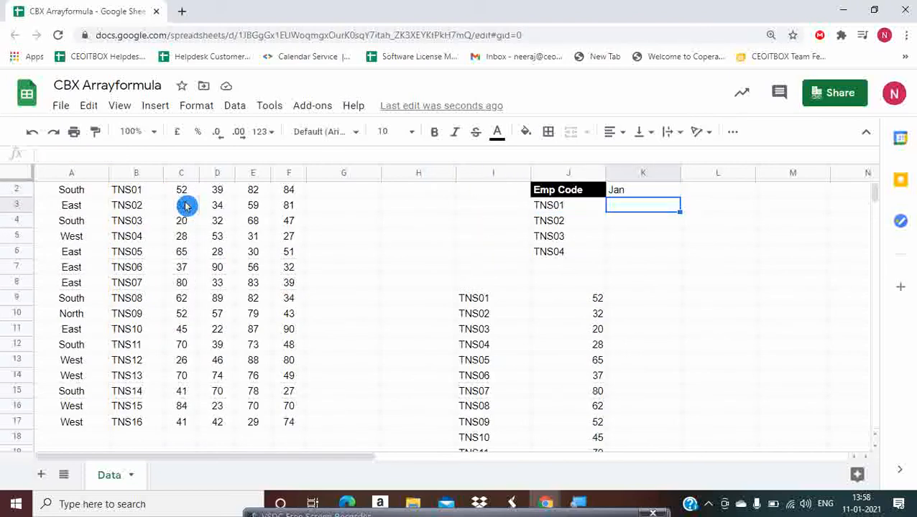
{"action": "type", "text": "=v11"}
{"action": "key", "text": "BackSpace"}
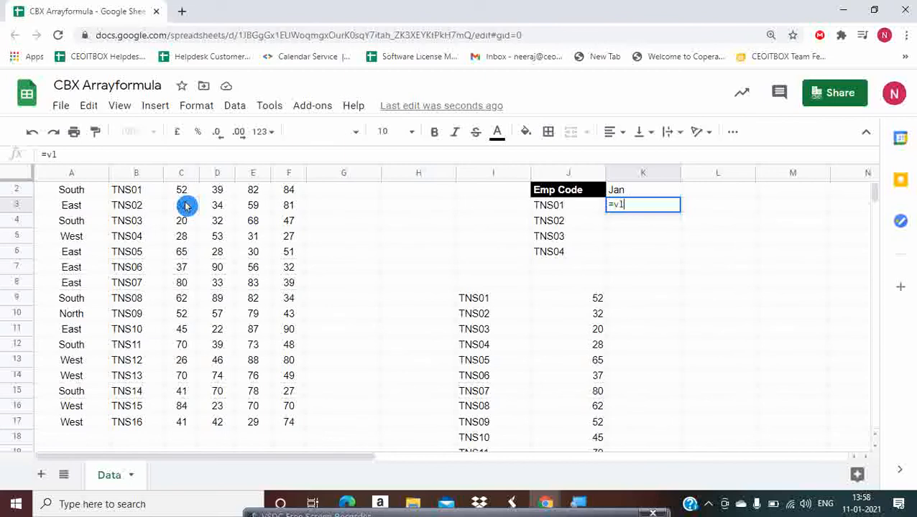
{"action": "type", "text": "ookup("}
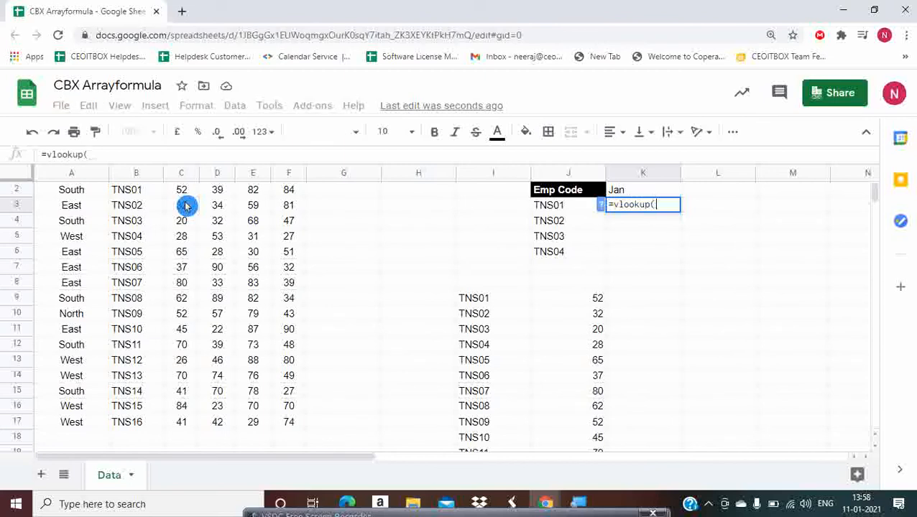
{"action": "left_click", "coordinate": [601, 206]}
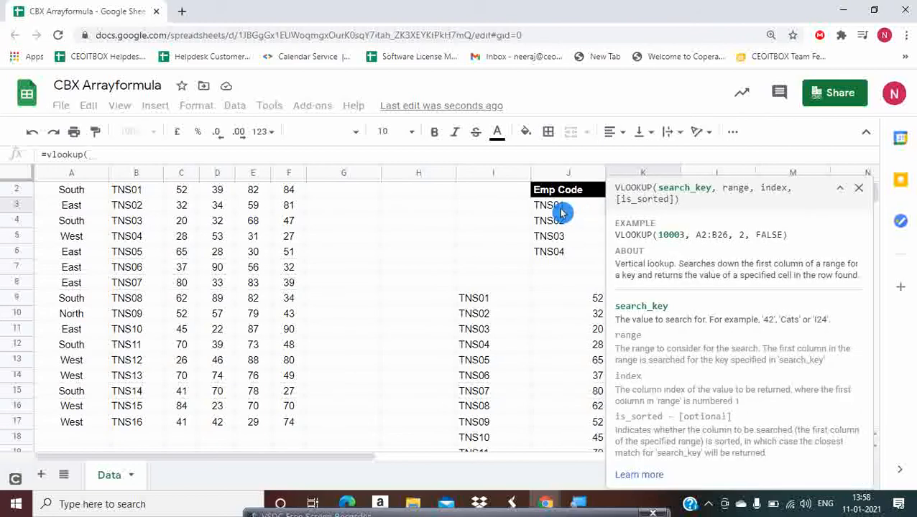
{"action": "left_click", "coordinate": [562, 208]}
{"action": "type", "text": ","}
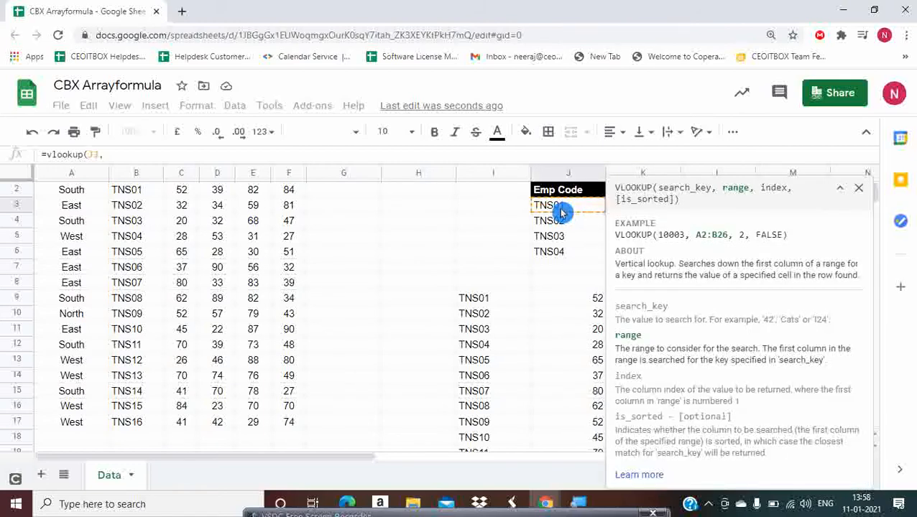
- Set the VLOOKUP range to the copied array {B2:B17,C2:C17}, without its equals sign
{"action": "key", "text": "Left"}
{"action": "key", "text": "Left"}
{"action": "key", "text": "Left"}
{"action": "key", "text": "Left"}
{"action": "key", "text": "Left"}
{"action": "key", "text": "Left"}
{"action": "key", "text": "Left"}
{"action": "key", "text": "Left"}
{"action": "key", "text": "Left"}
{"action": "key", "text": "Left"}
{"action": "key", "text": "Up"}
{"action": "key", "text": "Up"}
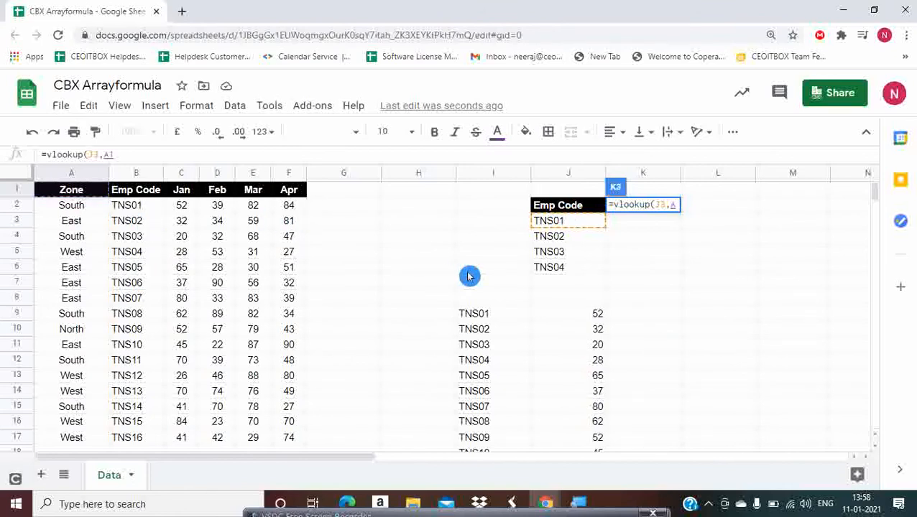
{"action": "key", "text": "BackSpace"}
{"action": "type", "text": "={B2:B17,C2:C17}"}
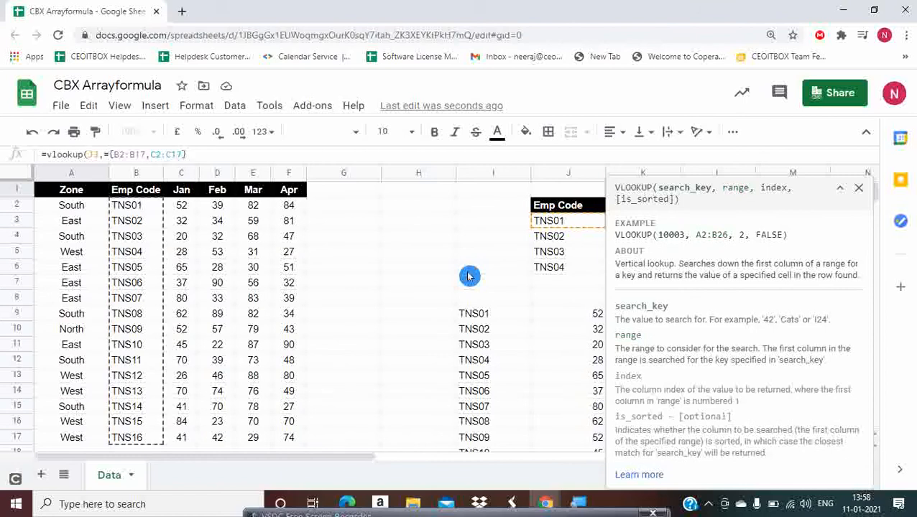
{"action": "left_click", "coordinate": [858, 192]}
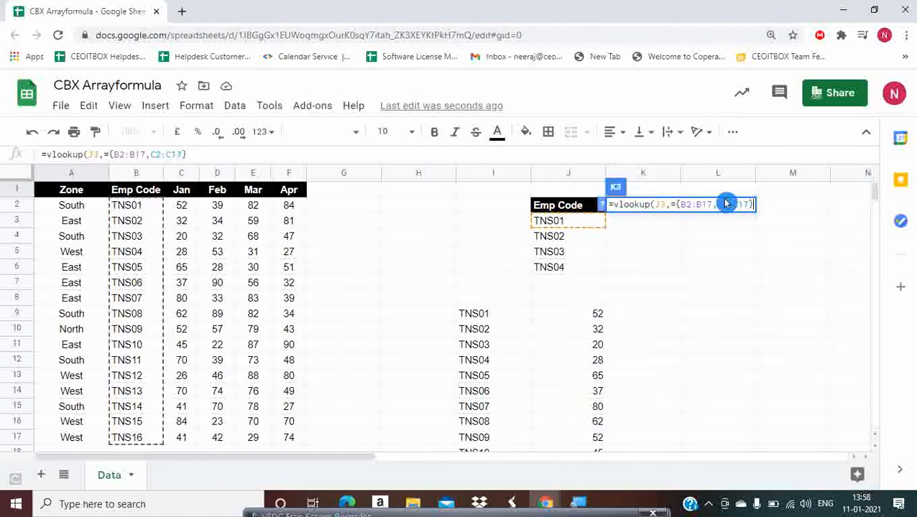
{"action": "left_click", "coordinate": [677, 206]}
{"action": "key", "text": "BackSpace"}
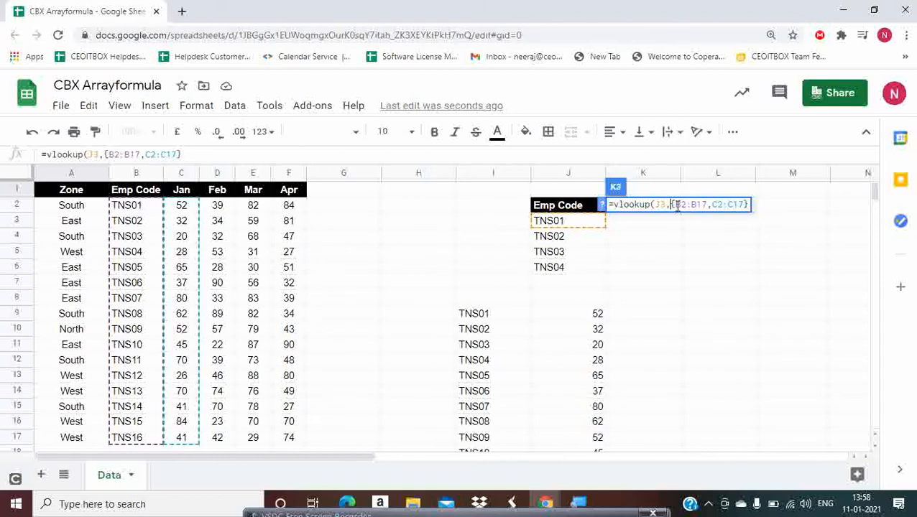
- Complete the VLOOKUP in K3 with column index 2 and exact match 0, and enter the formula
{"action": "key", "text": "End"}
{"action": "type", "text": ","}
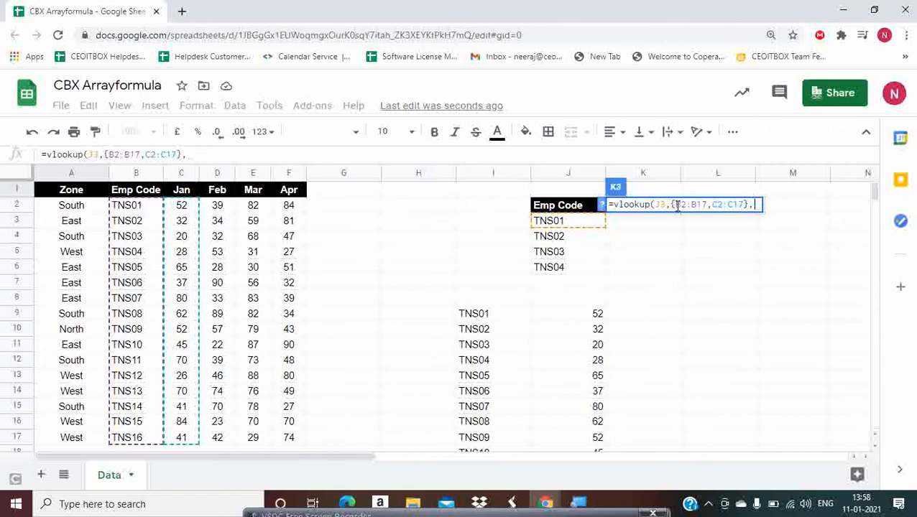
{"action": "type", "text": "2,0"}
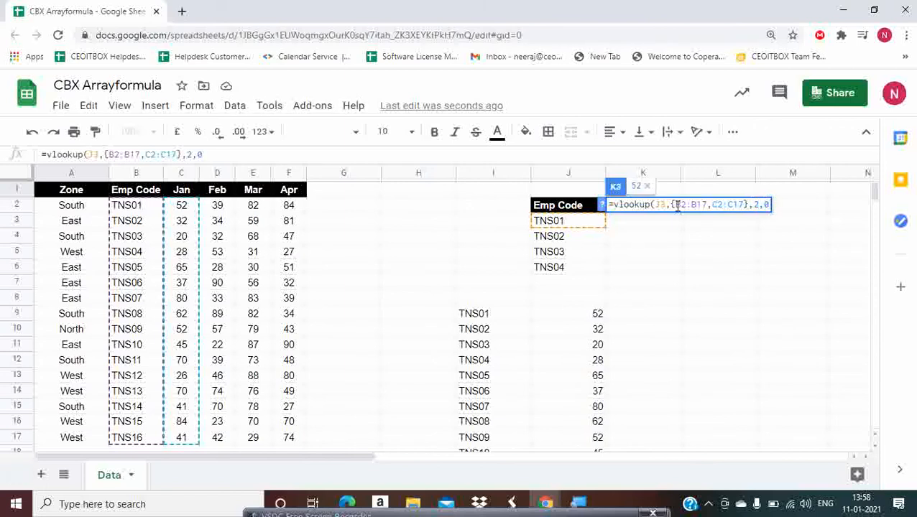
{"action": "type", "text": ")"}
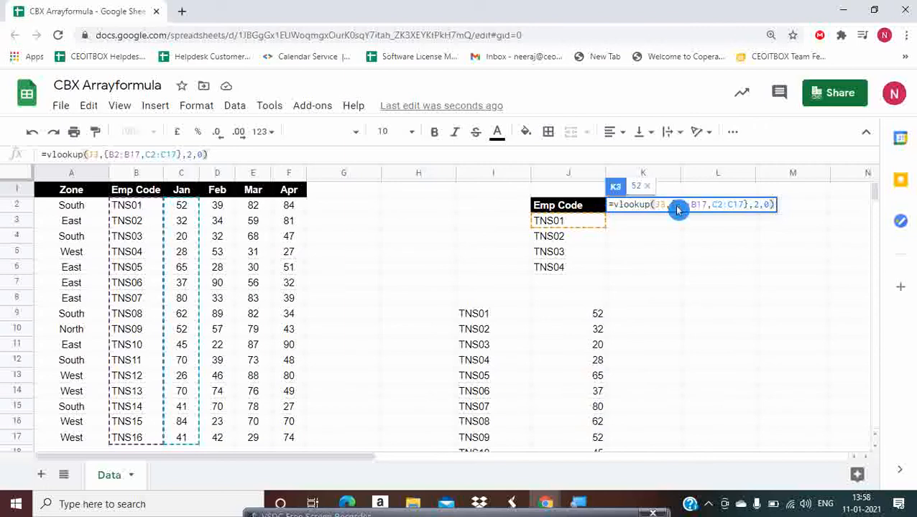
{"action": "key", "text": "Return"}
{"action": "key", "text": "Up"}
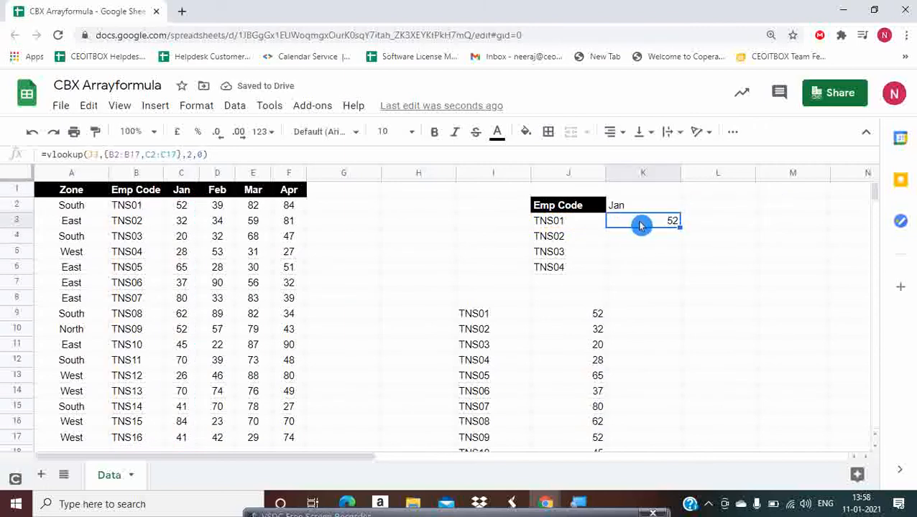
- Review the formula in K3 and delete the standalone array formula from I9
{"action": "double_click", "coordinate": [640, 225]}
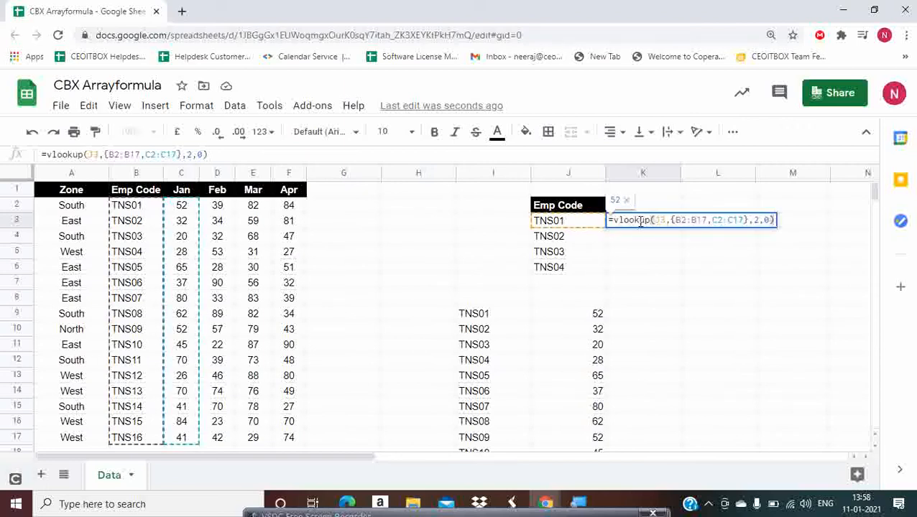
{"action": "key", "text": "Escape"}
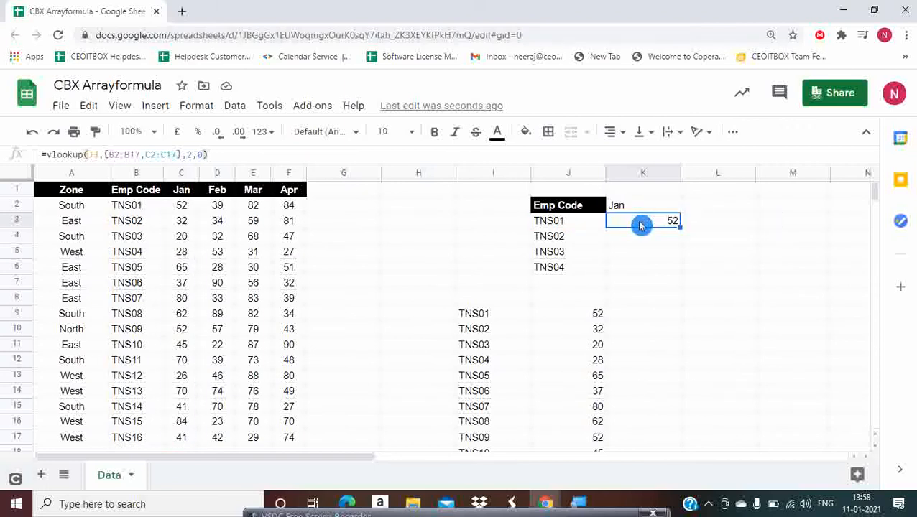
{"action": "left_click", "coordinate": [481, 321]}
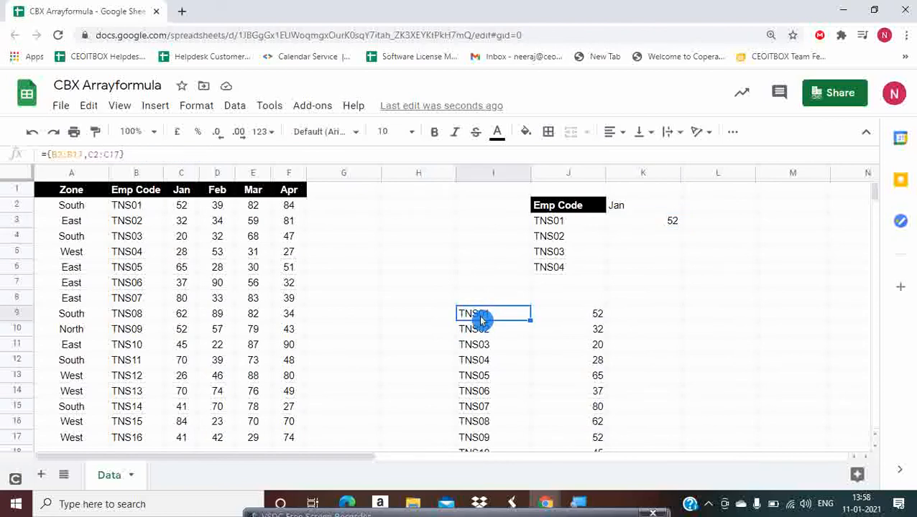
{"action": "key", "text": "Delete"}
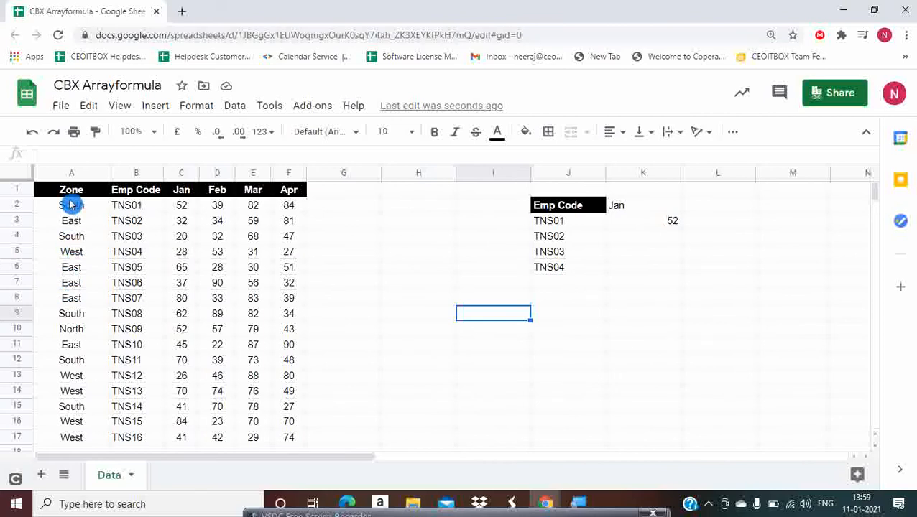
- Copy the data rows A9:F17 from the Data sheet
{"action": "left_click", "coordinate": [71, 194]}
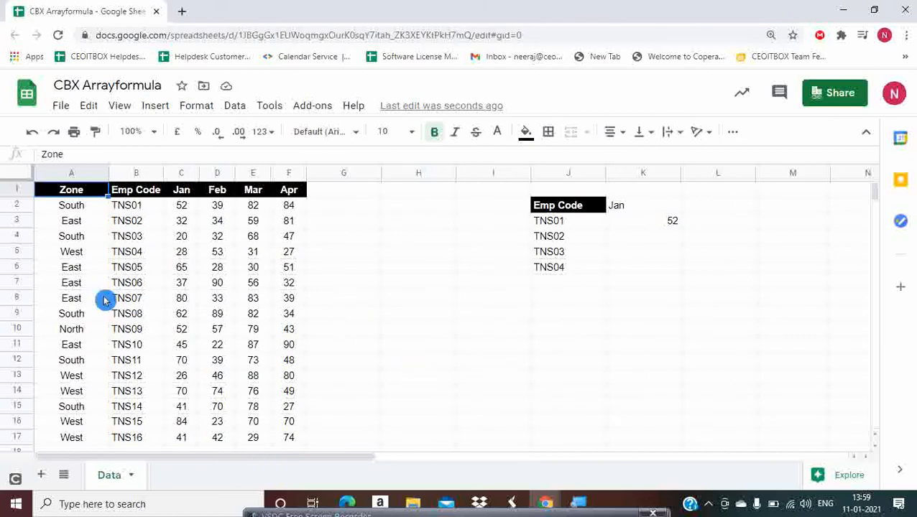
{"action": "left_click", "coordinate": [74, 314]}
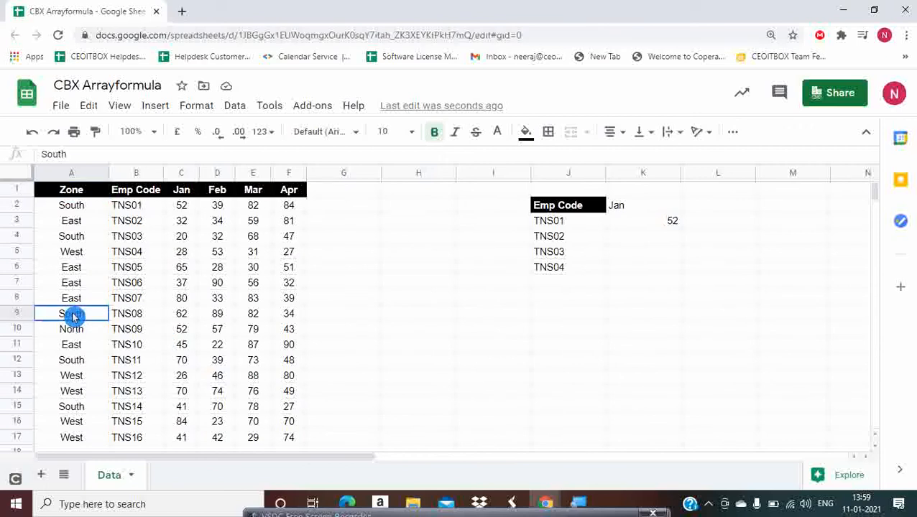
{"action": "key", "text": "ctrl+shift+Down"}
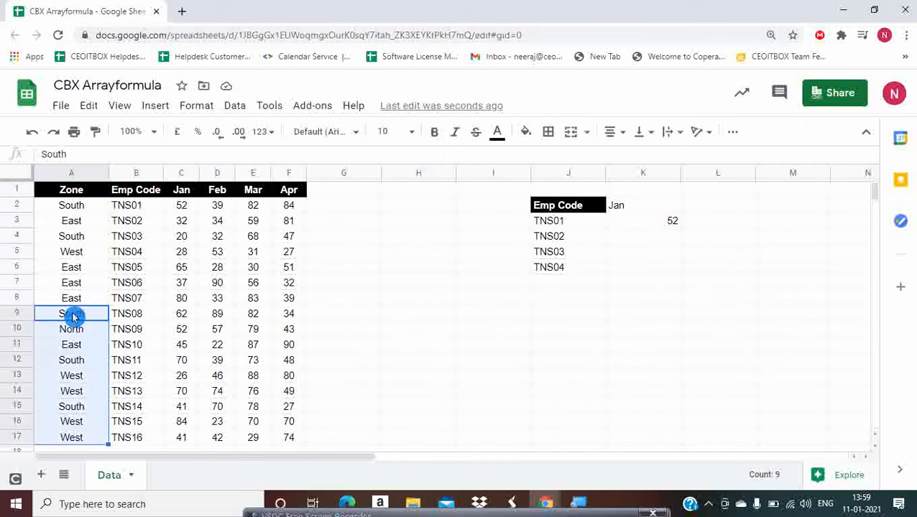
{"action": "key", "text": "ctrl+shift+Right"}
{"action": "key", "text": "ctrl+c"}
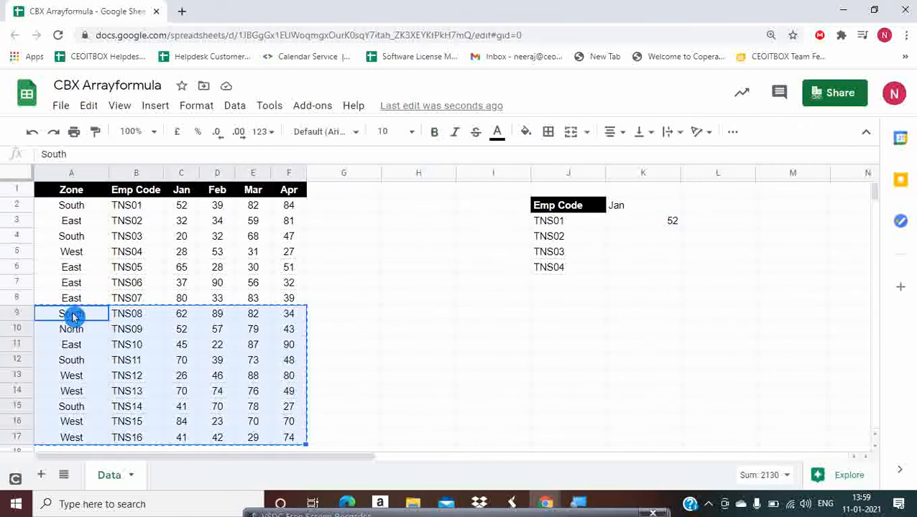
- Add a new sheet and paste the copied rows starting at A2
{"action": "left_click", "coordinate": [39, 477]}
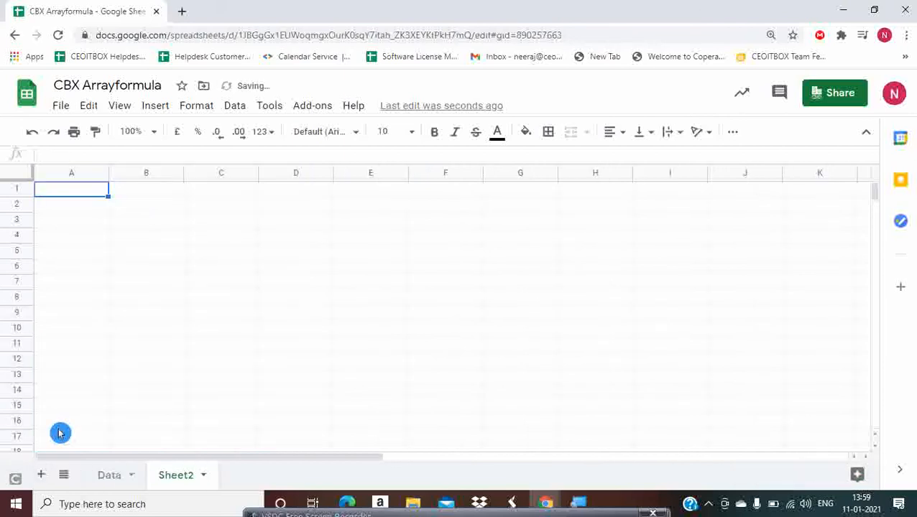
{"action": "key", "text": "Down"}
{"action": "key", "text": "ctrl+v"}
{"action": "key", "text": "Down"}
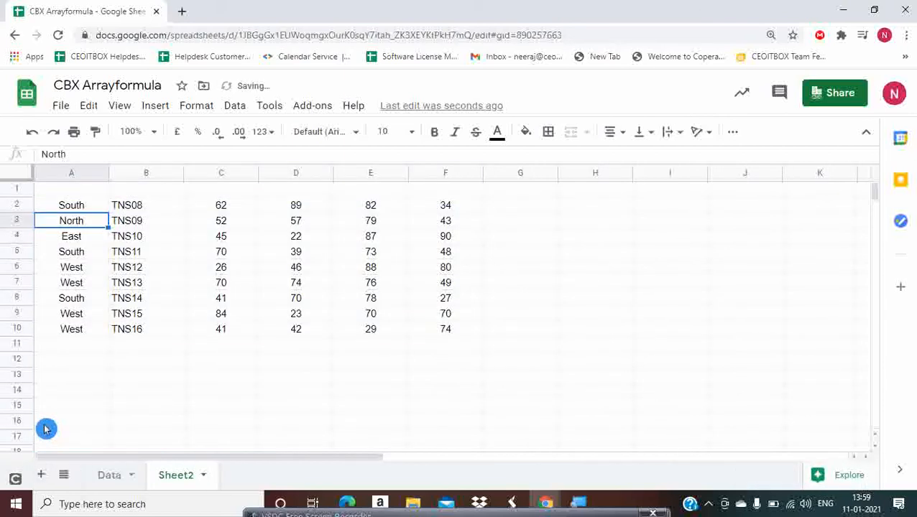
- Compare the pasted block A2:F10 on Sheet2 with the data rows A2:F17 on the Data sheet
{"action": "key", "text": "Up"}
{"action": "key", "text": "ctrl+a"}
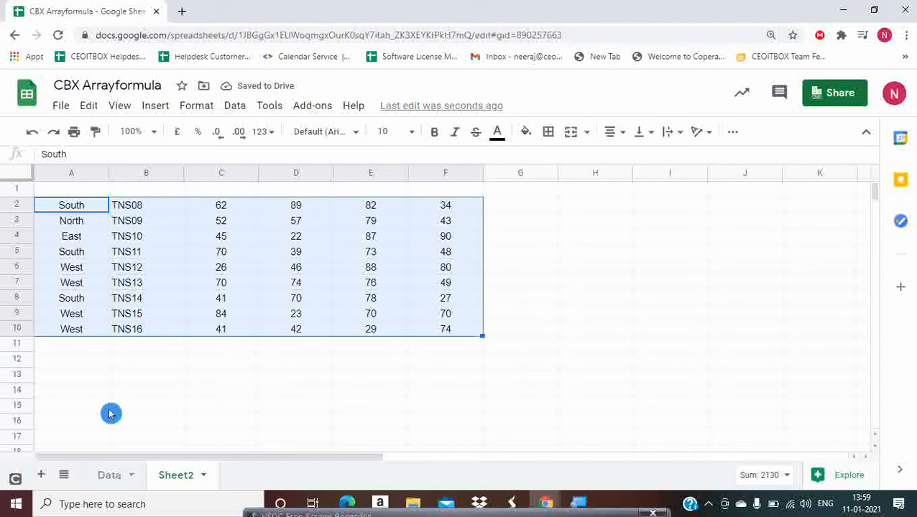
{"action": "left_click", "coordinate": [109, 476]}
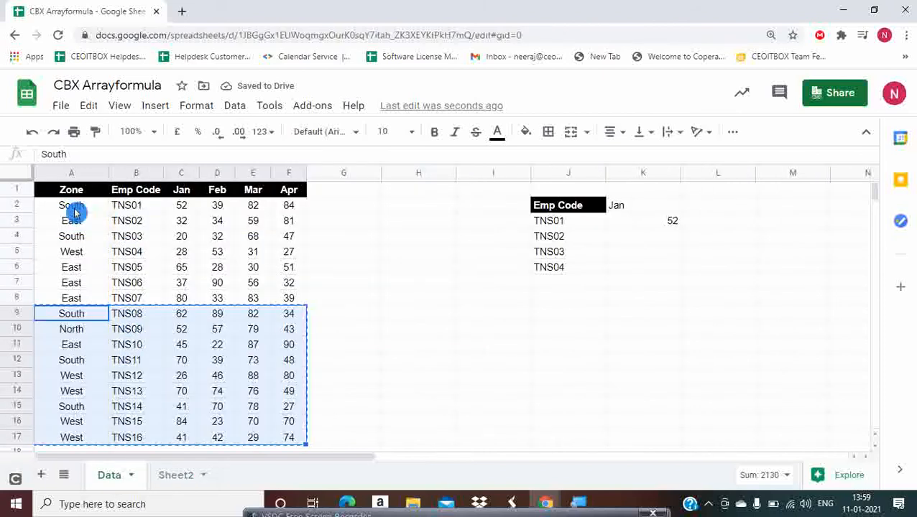
{"action": "left_click", "coordinate": [75, 210]}
{"action": "key", "text": "ctrl+shift+Down"}
{"action": "key", "text": "ctrl+shift+Right"}
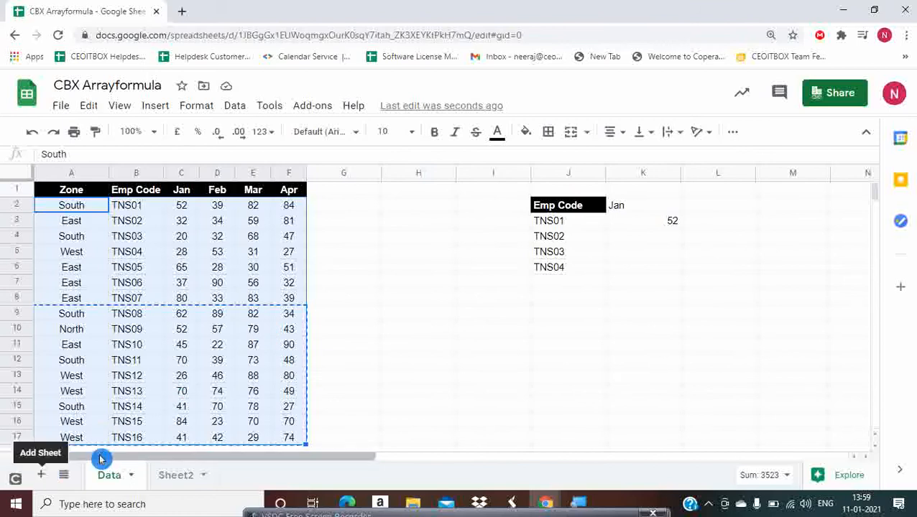
- Add another sheet and begin a curly-brace array formula in A1 with Data!A1:F17 followed by a semicolon
{"action": "left_click", "coordinate": [43, 477]}
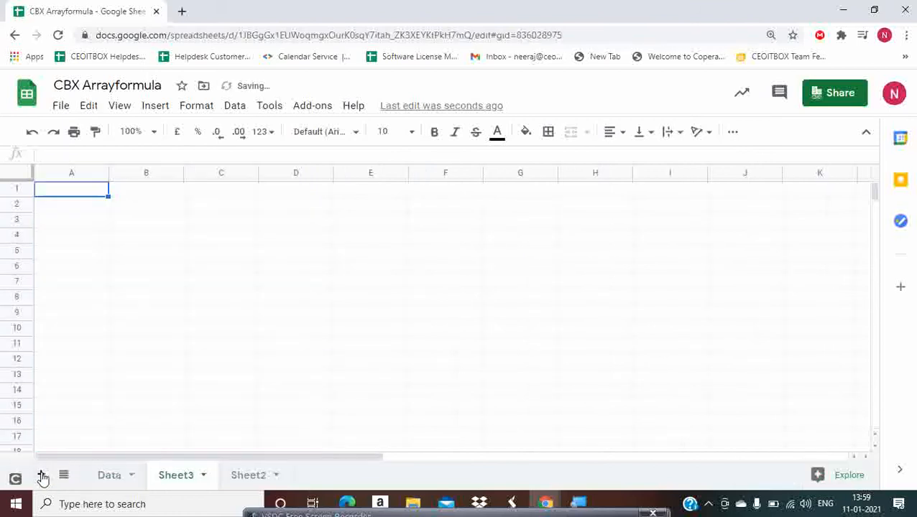
{"action": "type", "text": "={"}
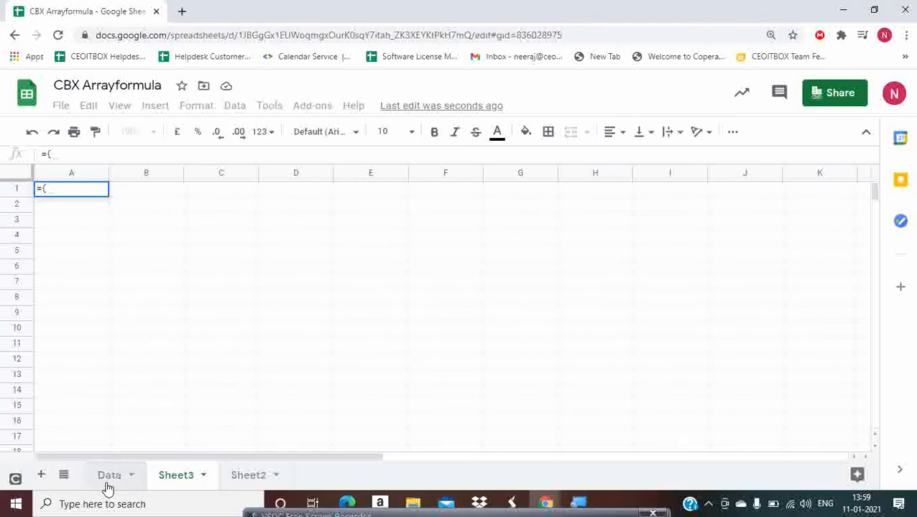
{"action": "left_click", "coordinate": [109, 476]}
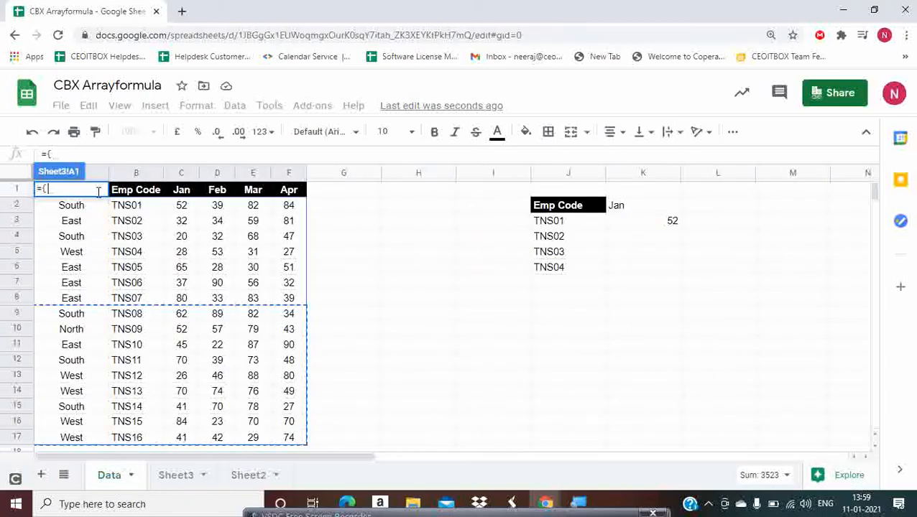
{"action": "left_click", "coordinate": [127, 190]}
{"action": "key", "text": "Left"}
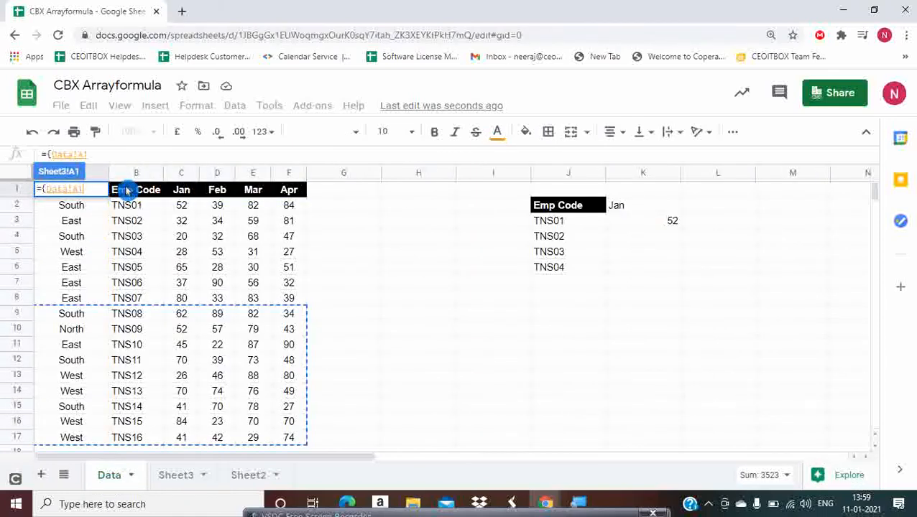
{"action": "key", "text": "ctrl+shift+Down"}
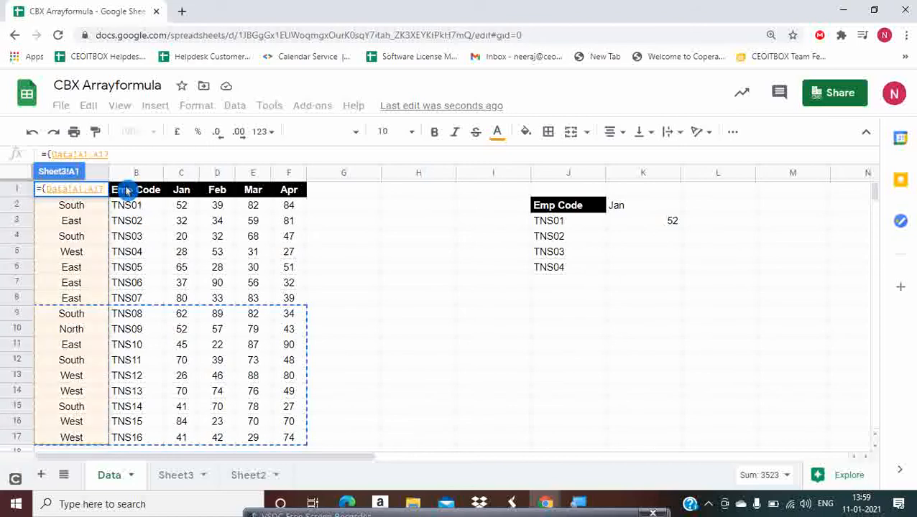
{"action": "key", "text": "ctrl+shift+Right"}
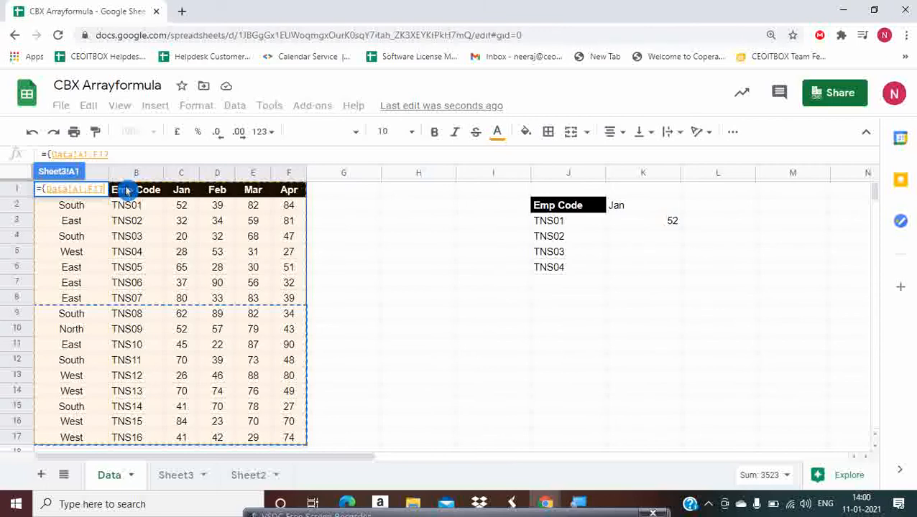
{"action": "type", "text": ";"}
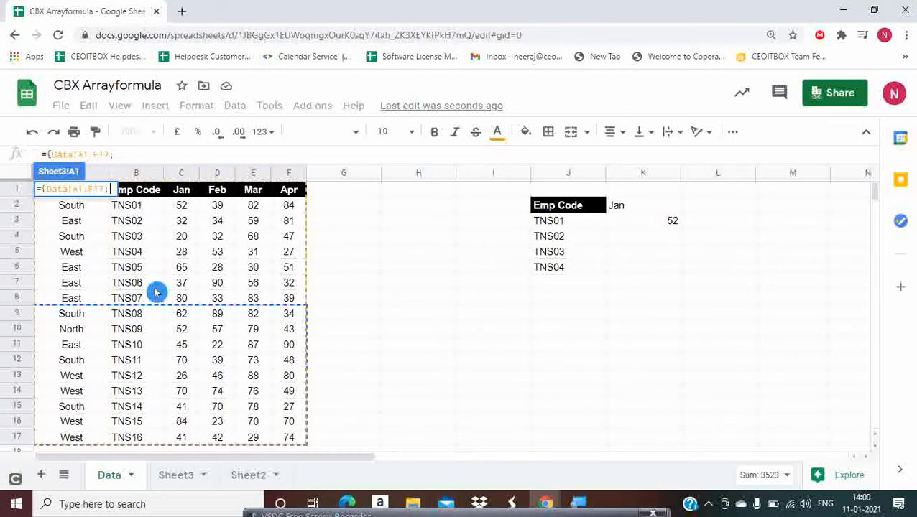
{"action": "left_click", "coordinate": [175, 483]}
{"action": "left_click", "coordinate": [94, 272]}
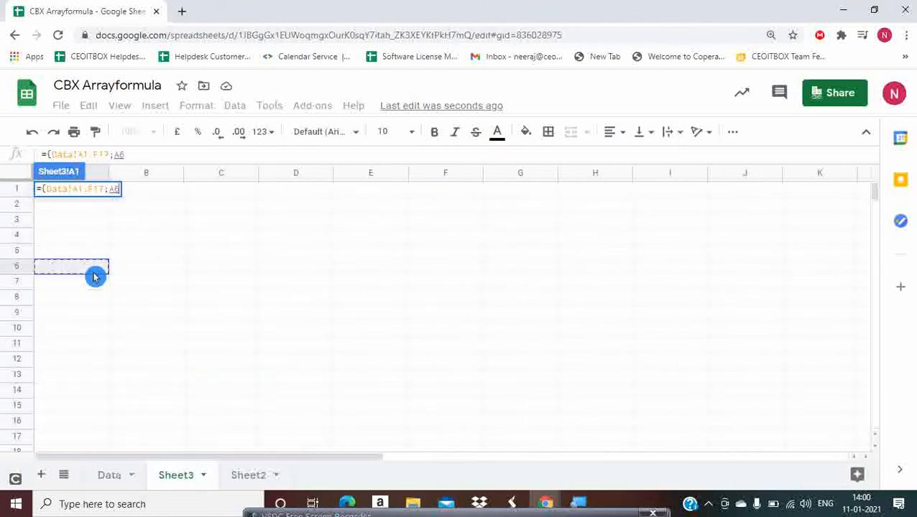
{"action": "key", "text": "Up"}
{"action": "key", "text": "Up"}
{"action": "key", "text": "Up"}
{"action": "key", "text": "Up"}
{"action": "key", "text": "Up"}
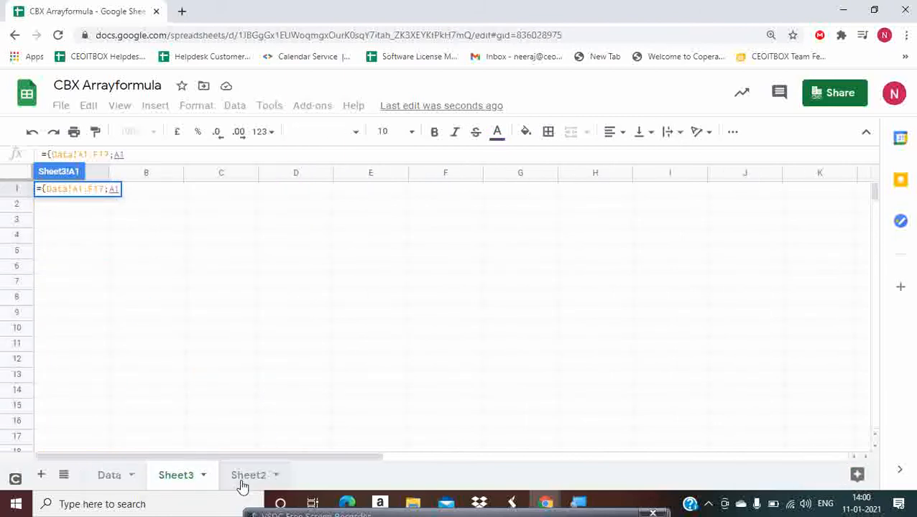
- Append the Sheet2 range A2:F10 as the second block of the array formula, close the curly brace and enter the formula
{"action": "left_click", "coordinate": [244, 477]}
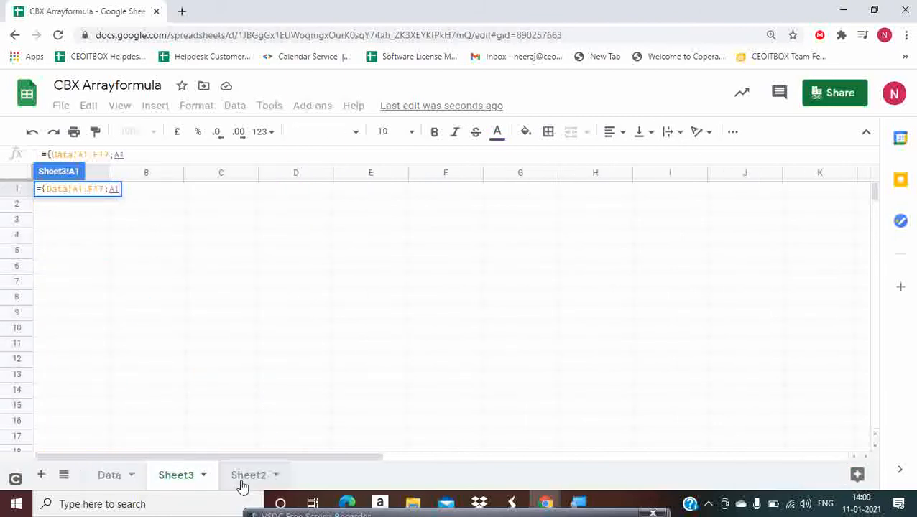
{"action": "left_click", "coordinate": [71, 209]}
{"action": "key", "text": "ctrl+shift+Right"}
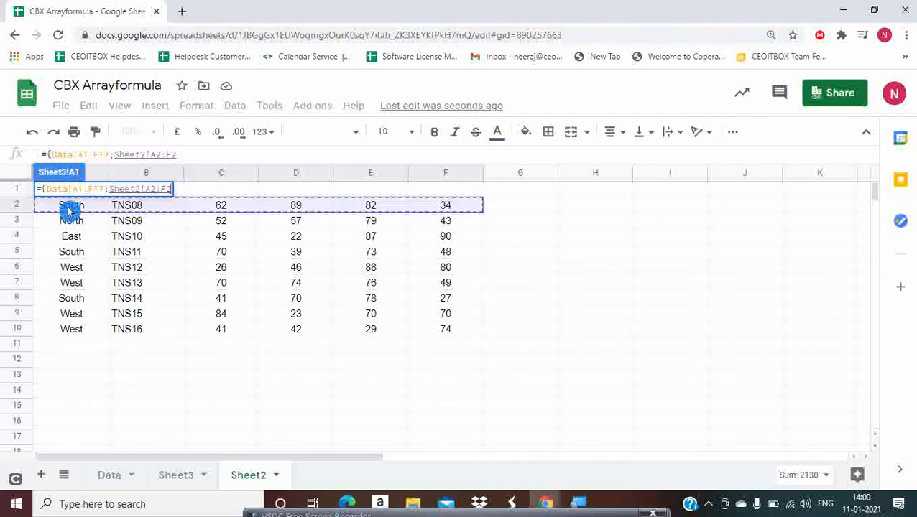
{"action": "key", "text": "ctrl+shift+Down"}
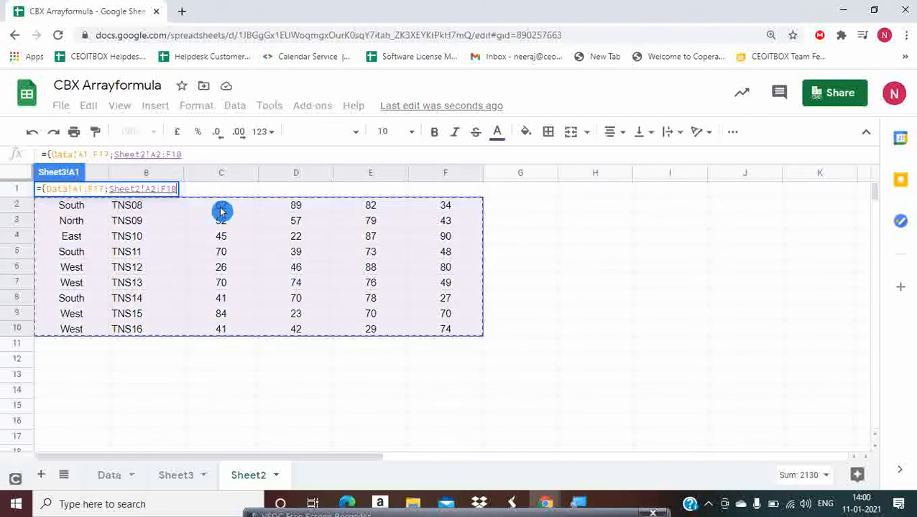
{"action": "type", "text": "}"}
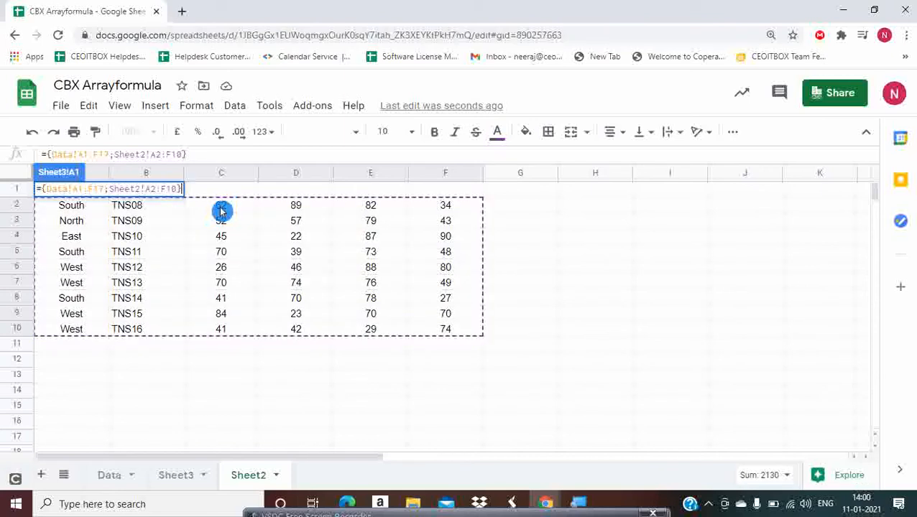
{"action": "type", "text": "="}
{"action": "key", "text": "BackSpace"}
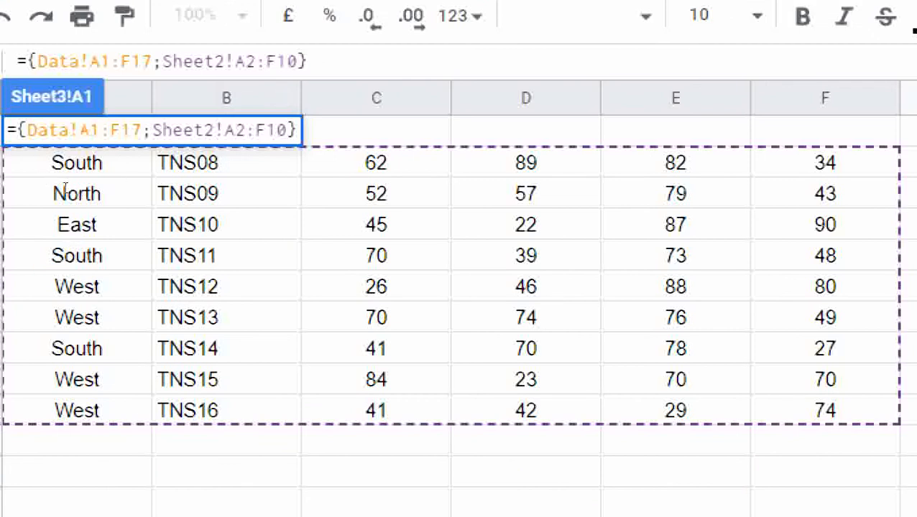
{"action": "left_click", "coordinate": [97, 199]}
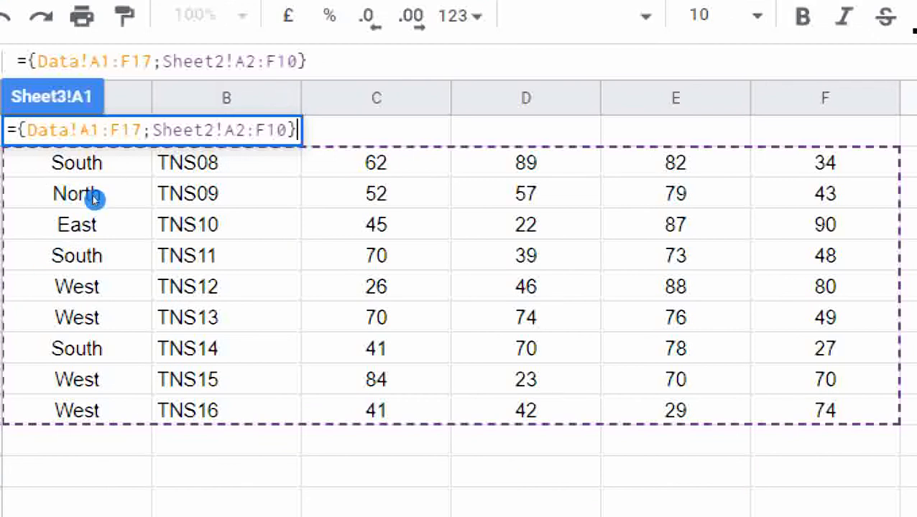
{"action": "left_click", "coordinate": [55, 179]}
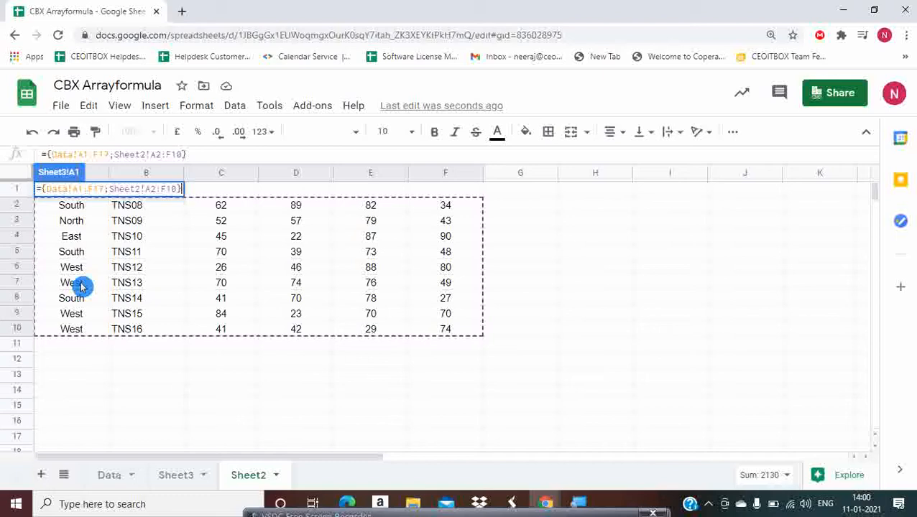
{"action": "key", "text": "Return"}
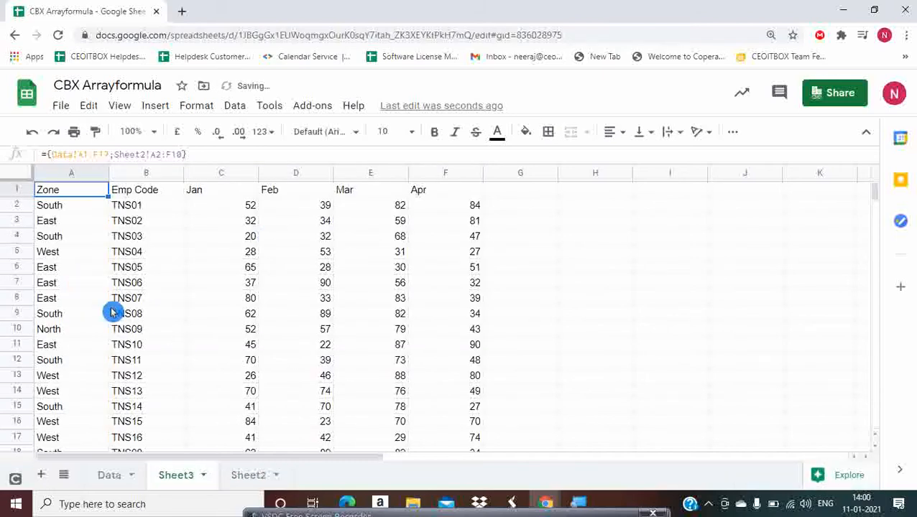
- Check the stacked rows on Sheet3 from the header in A1 down to the last row of the combined block
{"action": "key", "text": "ctrl+Down"}
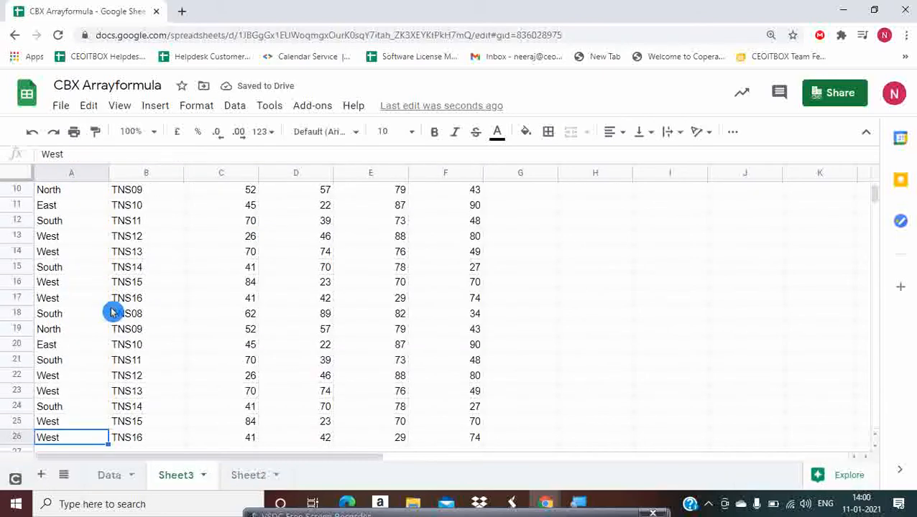
{"action": "key", "text": "ctrl+Up"}
{"action": "key", "text": "ctrl+shift+Right"}
{"action": "key", "text": "ctrl+shift+Down"}
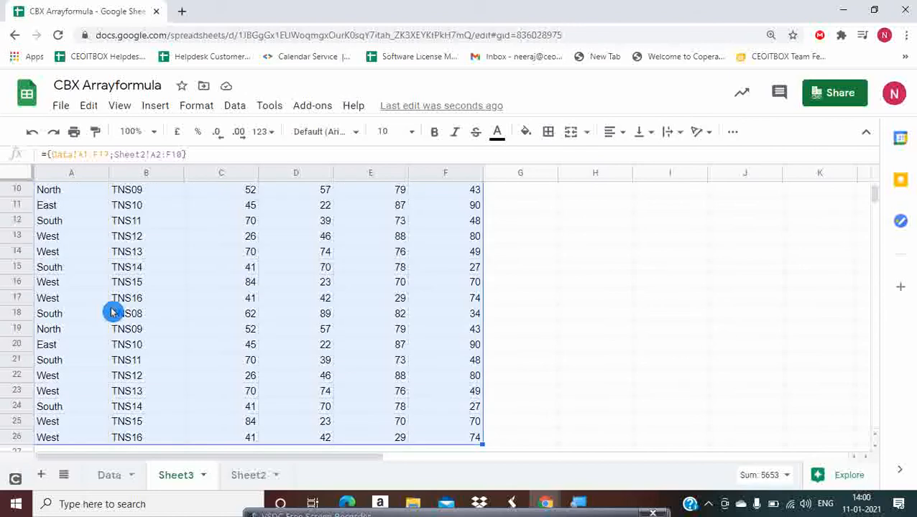
{"action": "key", "text": "ctrl+Up"}
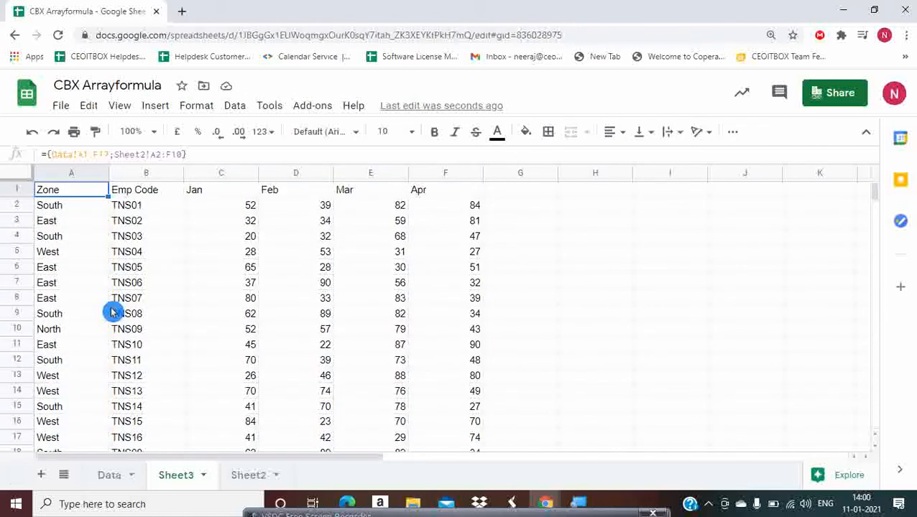
- Return to the Data sheet and review the VLOOKUP formula in K3 and the Feb values in D2:D17
{"action": "left_click", "coordinate": [104, 485]}
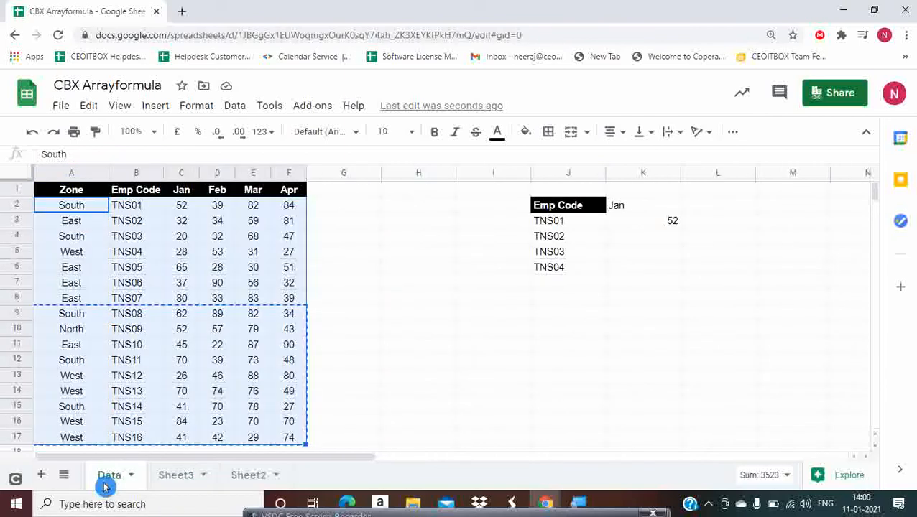
{"action": "left_click", "coordinate": [539, 301]}
{"action": "key", "text": "Right"}
{"action": "key", "text": "Right"}
{"action": "key", "text": "Left"}
{"action": "key", "text": "Left"}
{"action": "key", "text": "Left"}
{"action": "key", "text": "Left"}
{"action": "key", "text": "Left"}
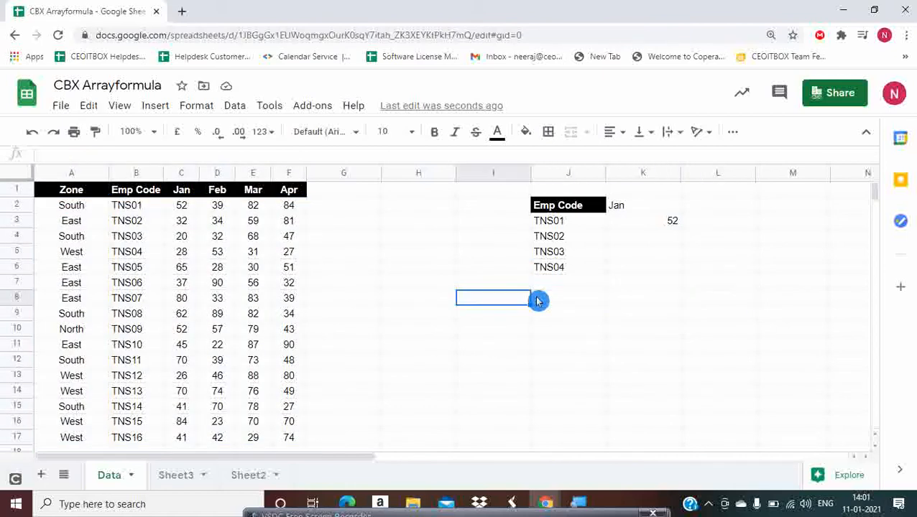
{"action": "key", "text": "Right"}
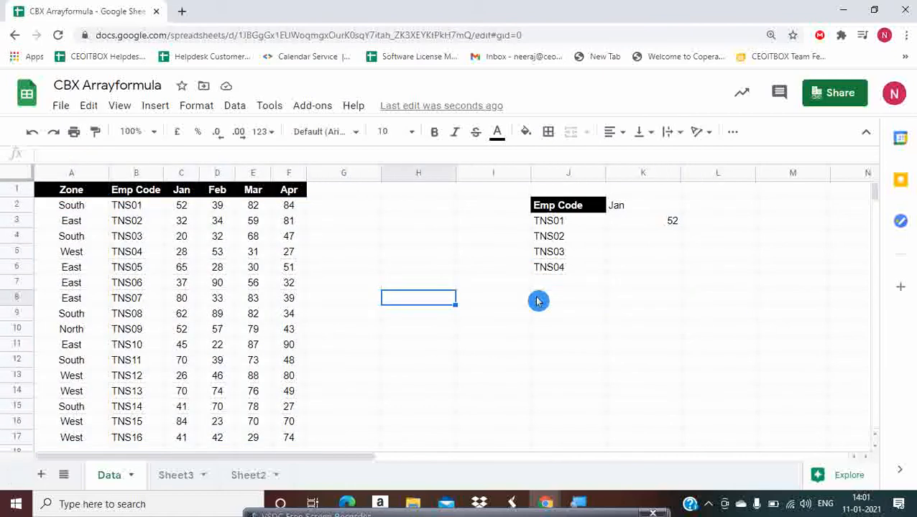
{"action": "key", "text": "Down"}
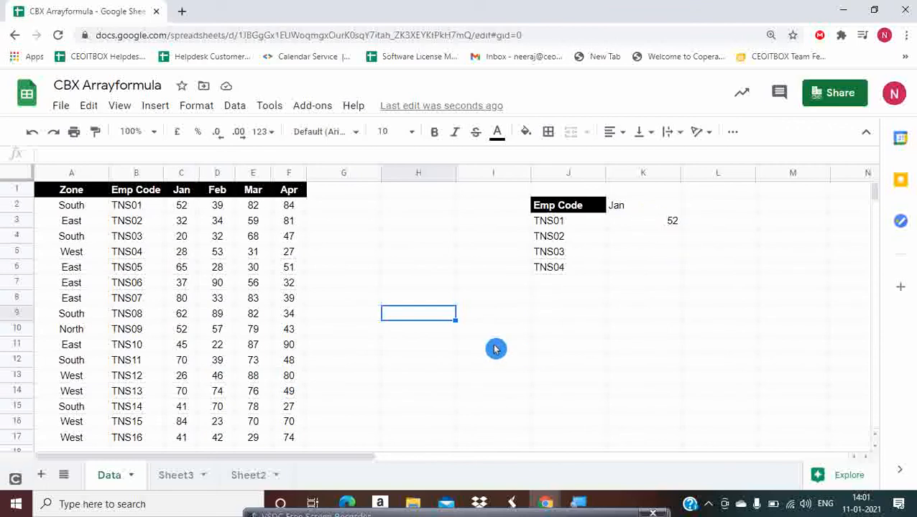
{"action": "left_click", "coordinate": [640, 222]}
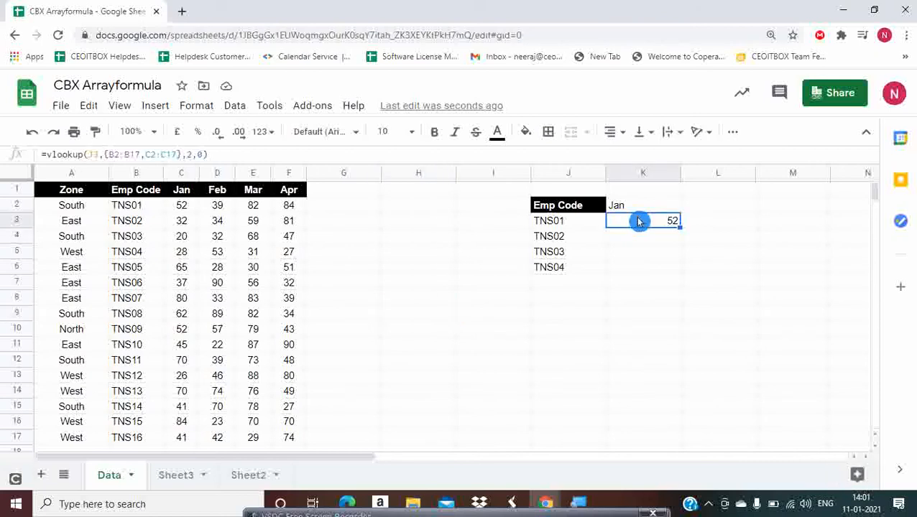
{"action": "left_click", "coordinate": [229, 205]}
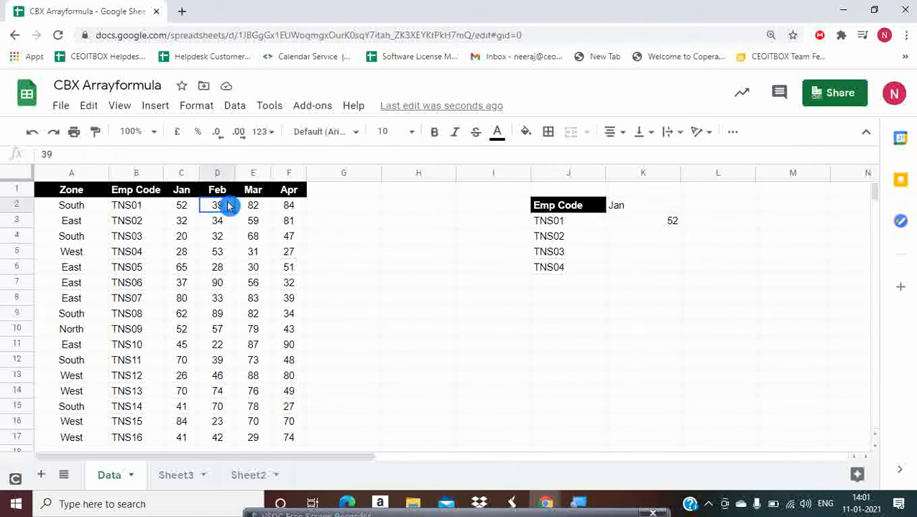
{"action": "key", "text": "ctrl+shift+Down"}
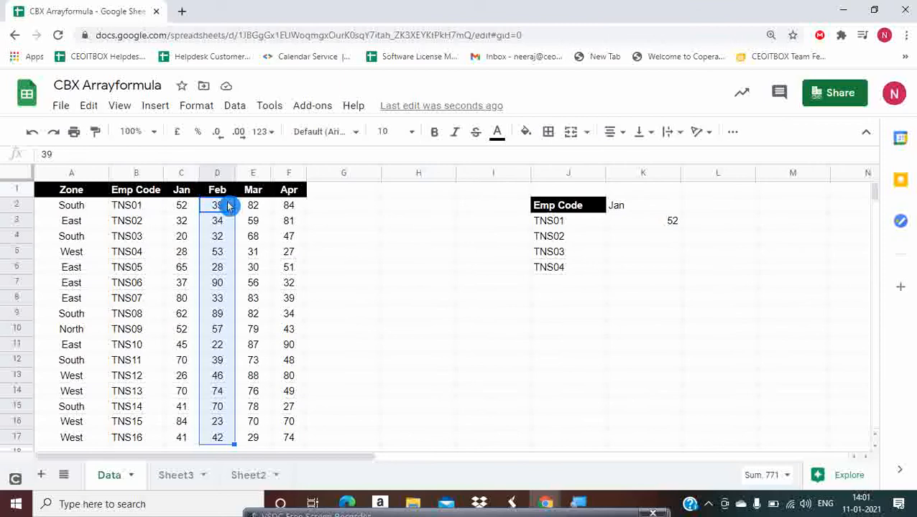
- Try the curly-brace formula ={D2:D17+500} in H2 to add 500 to all the Feb values
{"action": "key", "text": "Right"}
{"action": "key", "text": "Right"}
{"action": "key", "text": "Right"}
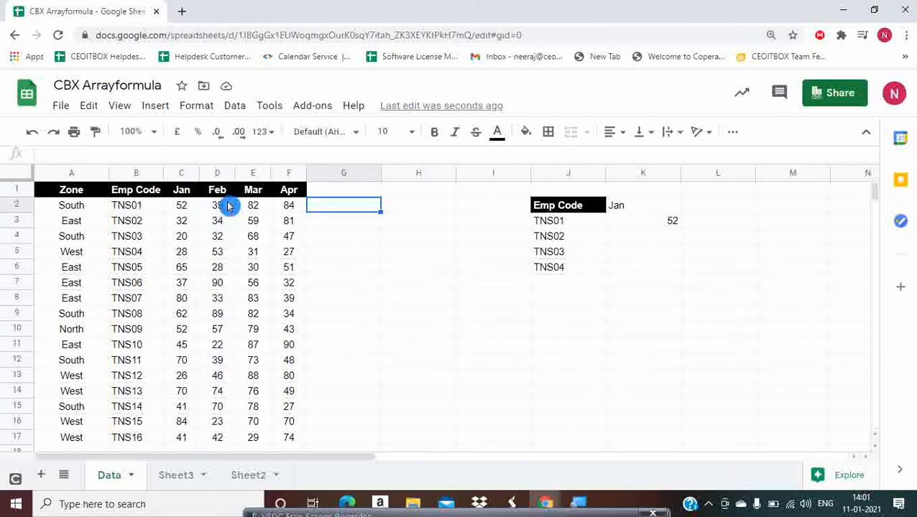
{"action": "key", "text": "Right"}
{"action": "type", "text": "={"}
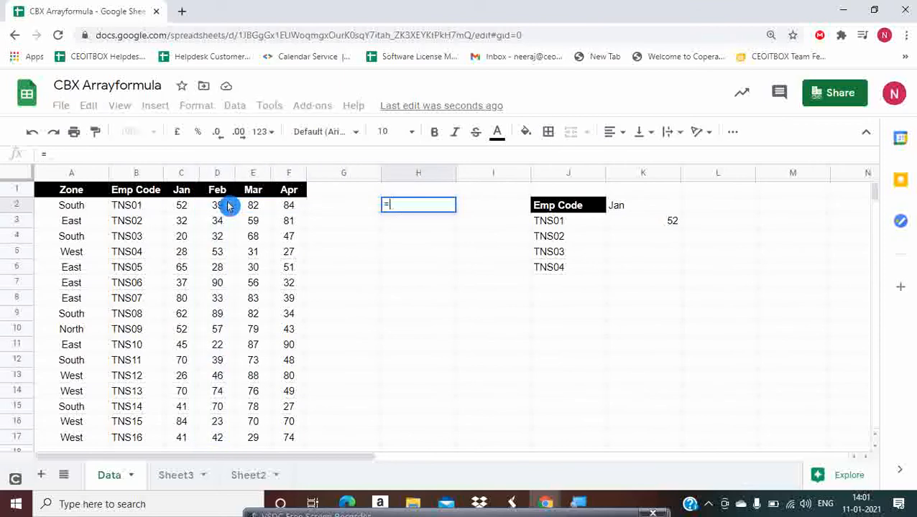
{"action": "key", "text": "Left"}
{"action": "key", "text": "Left"}
{"action": "key", "text": "Left"}
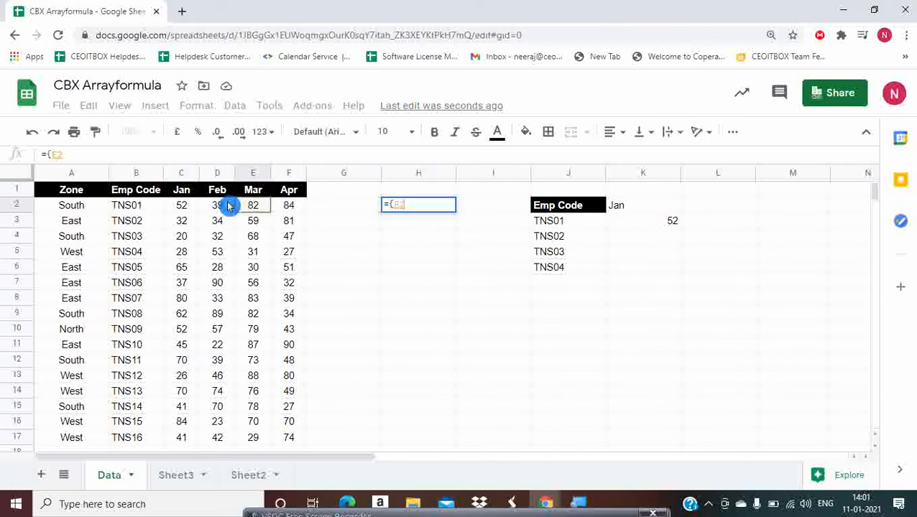
{"action": "key", "text": "Left"}
{"action": "key", "text": "ctrl+shift+Down"}
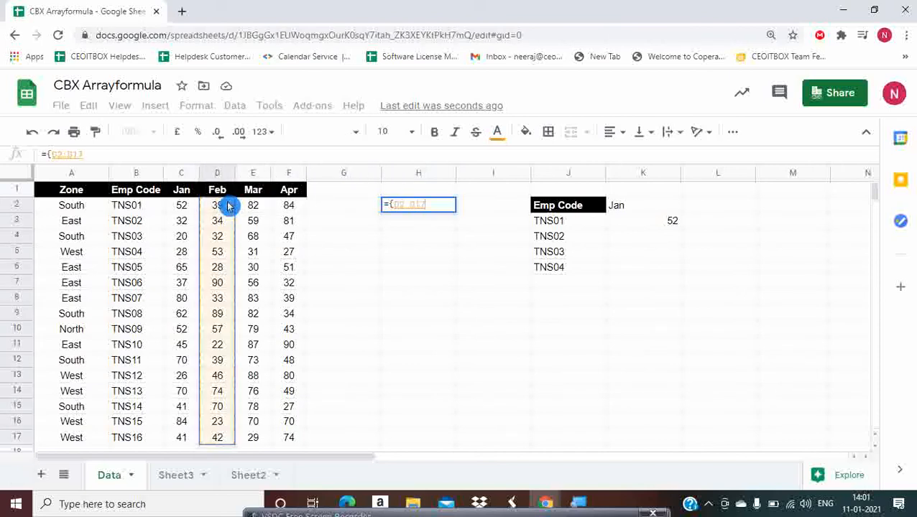
{"action": "type", "text": "+"}
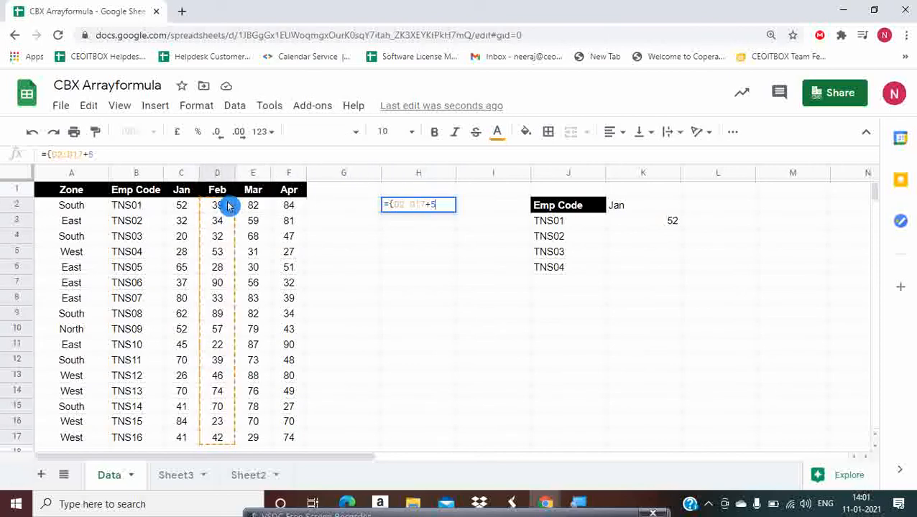
{"action": "type", "text": "500}"}
{"action": "key", "text": "Return"}
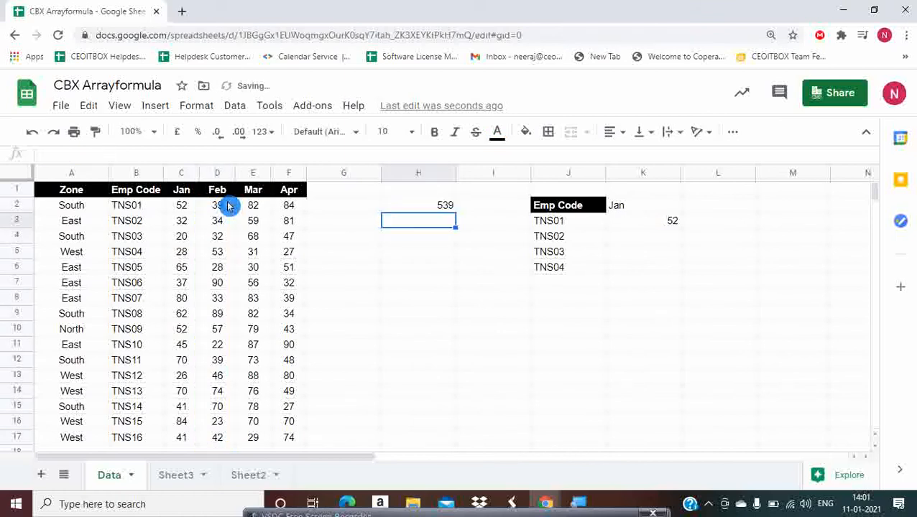
- Compare the trial formula's result in H2 with the Feb value in D2, and clear H2
{"action": "key", "text": "Up"}
{"action": "key", "text": "Left"}
{"action": "key", "text": "Left"}
{"action": "key", "text": "Left"}
{"action": "key", "text": "Left"}
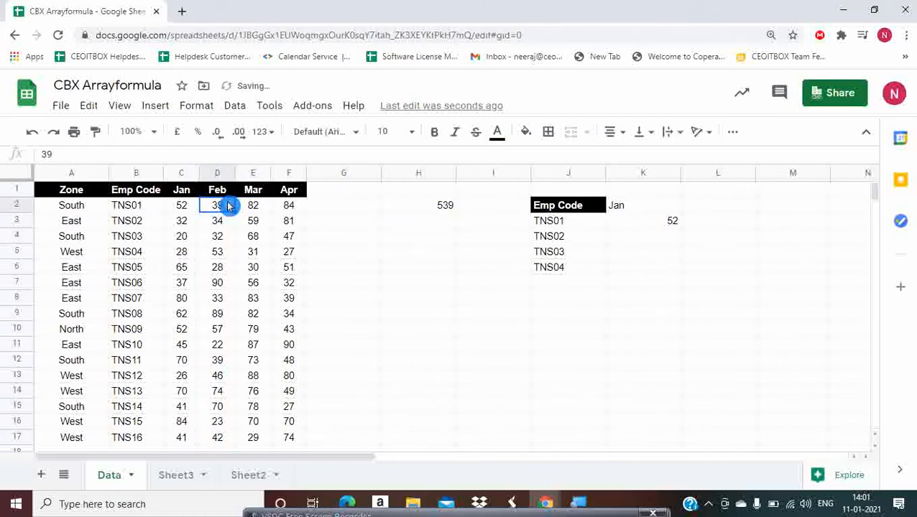
{"action": "key", "text": "Right"}
{"action": "key", "text": "Right"}
{"action": "key", "text": "Right"}
{"action": "key", "text": "Right"}
{"action": "key", "text": "Right"}
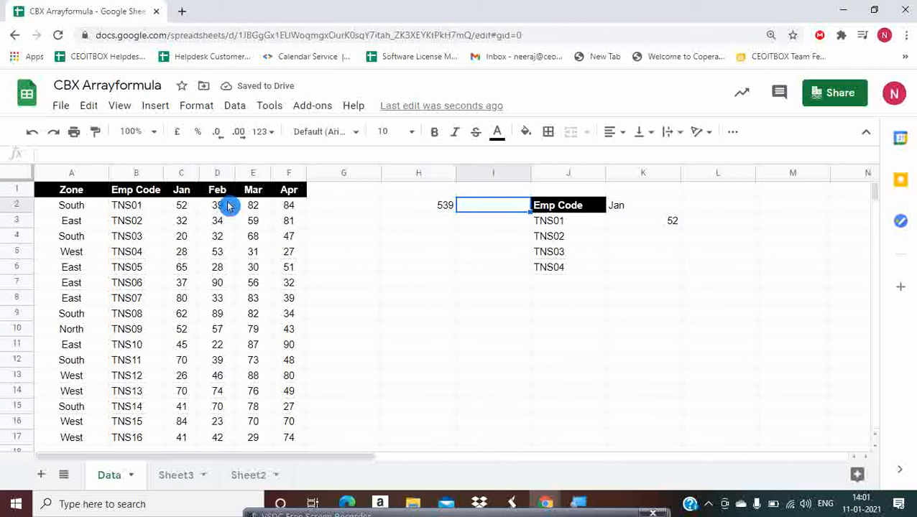
{"action": "key", "text": "Left"}
{"action": "key", "text": "Delete"}
{"action": "key", "text": "Left"}
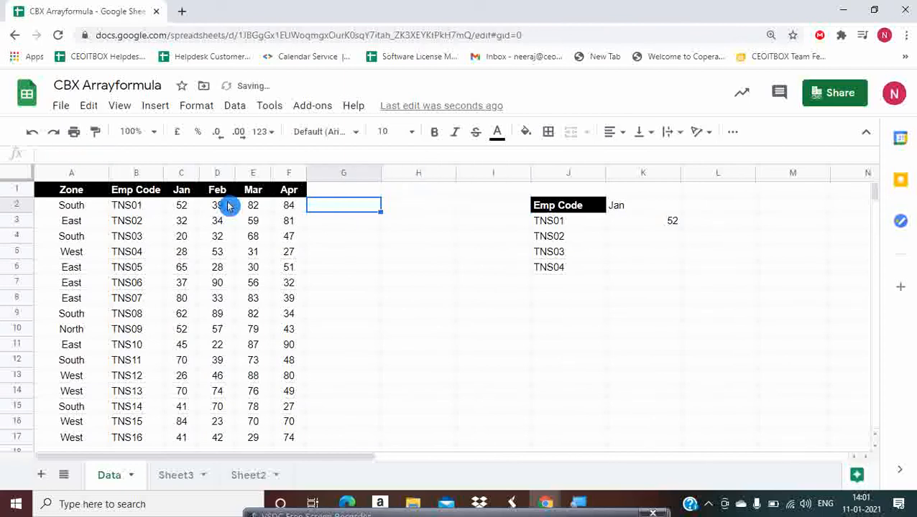
- Delete the contents of the Emp Code and Jan lookup table in J2:K6
{"action": "key", "text": "Right"}
{"action": "key", "text": "Right"}
{"action": "key", "text": "Right"}
{"action": "key", "text": "Right"}
{"action": "key", "text": "Left"}
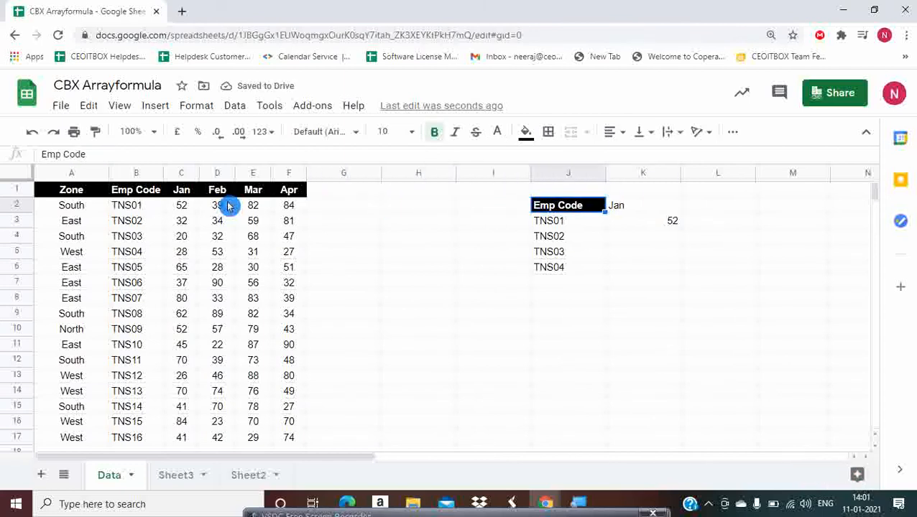
{"action": "key", "text": "ctrl+shift+Down"}
{"action": "key", "text": "shift+Right"}
{"action": "key", "text": "Delete"}
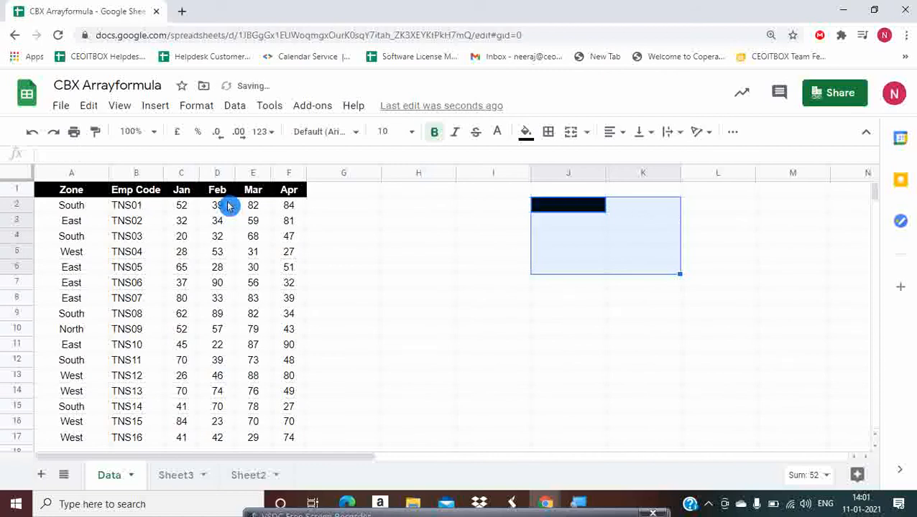
- Copy the blank cell I2 and paste it over J2 to remove the black header formatting
{"action": "key", "text": "Left"}
{"action": "key", "text": "ctrl+c"}
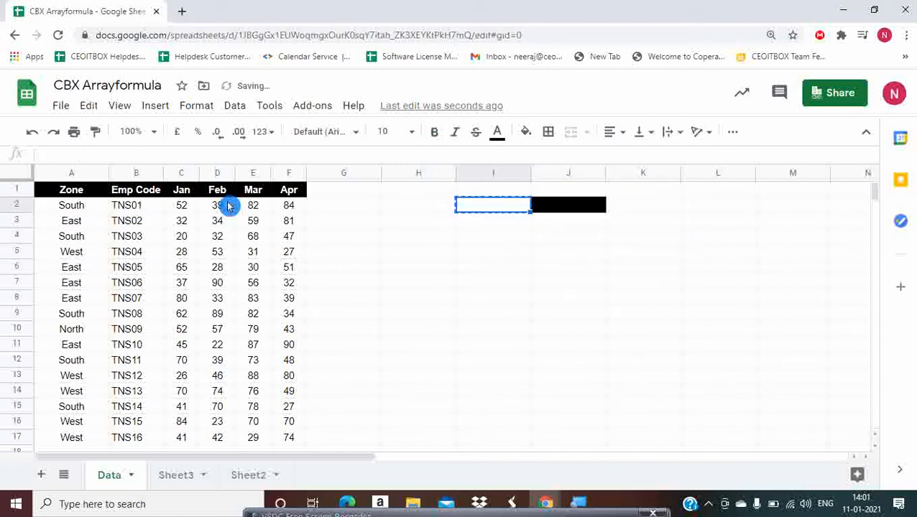
{"action": "key", "text": "Right"}
{"action": "key", "text": "ctrl+v"}
- Add the column header Total in G1 beside Apr, and select the first data cell A2
{"action": "key", "text": "Left"}
{"action": "key", "text": "Left"}
{"action": "key", "text": "Left"}
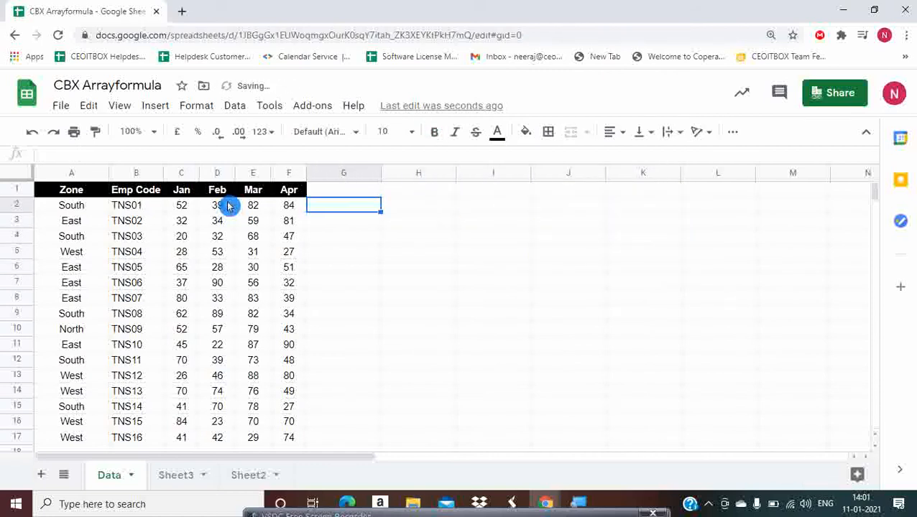
{"action": "key", "text": "Up"}
{"action": "type", "text": "To"}
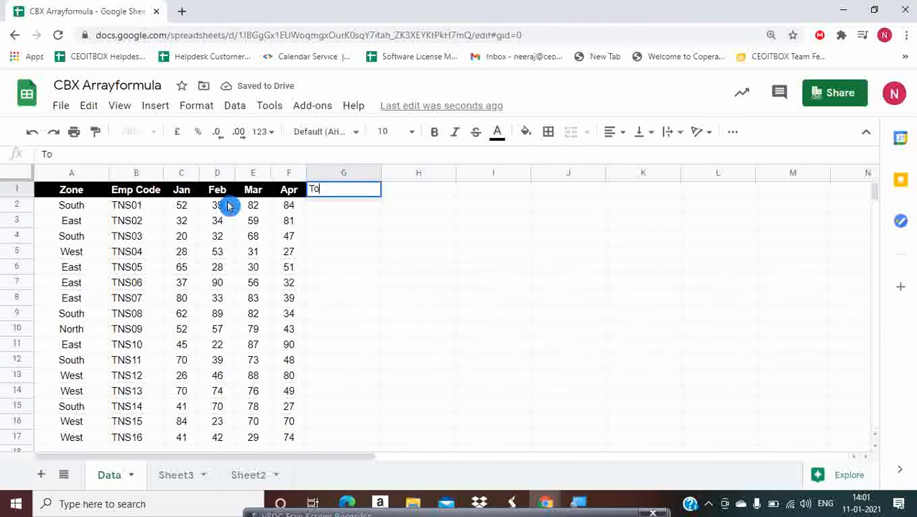
{"action": "key", "text": "Return"}
{"action": "key", "text": "Left"}
{"action": "key", "text": "Left"}
{"action": "key", "text": "Left"}
{"action": "key", "text": "Left"}
{"action": "key", "text": "Left"}
{"action": "key", "text": "Left"}
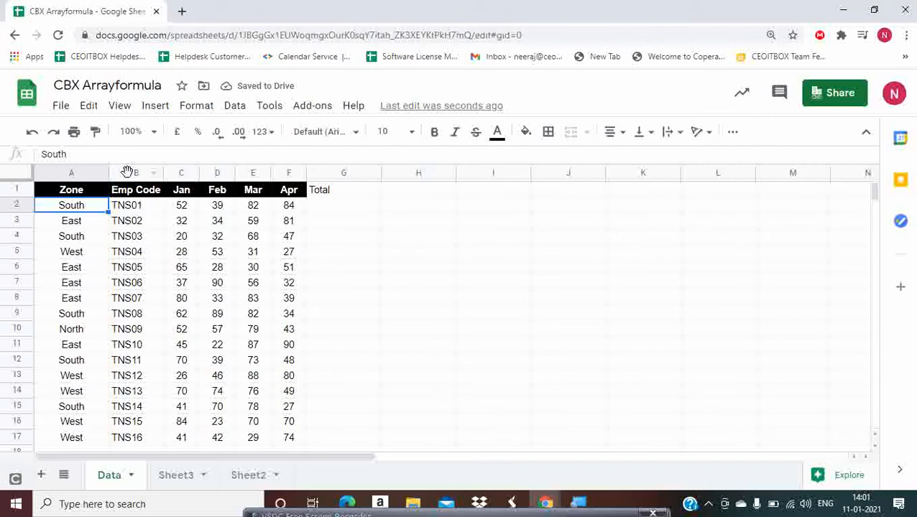
- Move the Emp Code column ahead of the Zone column, and select the first employee code in A2
{"action": "left_click", "coordinate": [128, 172]}
{"action": "left_click_drag", "start_coordinate": [127, 173], "coordinate": [38, 172]}
{"action": "left_click", "coordinate": [64, 206]}
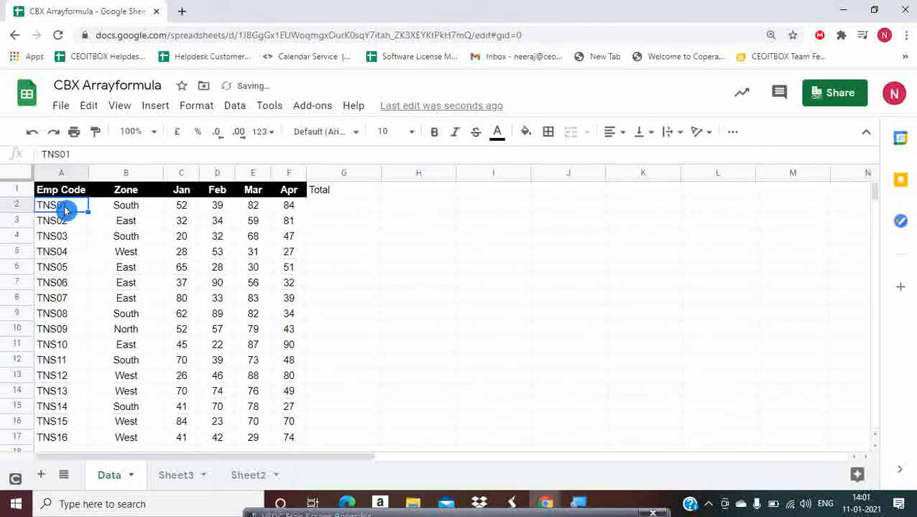
- Highlight the first employee's Jan to Apr values in C2:F2 to examine which cells the total covers
{"action": "key", "text": "ctrl+shift+Down"}
{"action": "key", "text": "Right"}
{"action": "key", "text": "Right"}
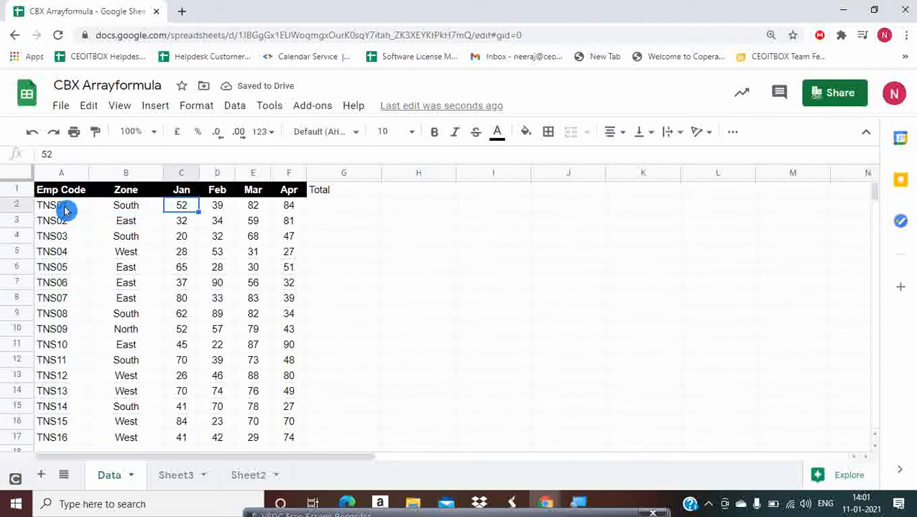
{"action": "key", "text": "shift+Right"}
{"action": "key", "text": "shift+Right"}
{"action": "key", "text": "shift+Right"}
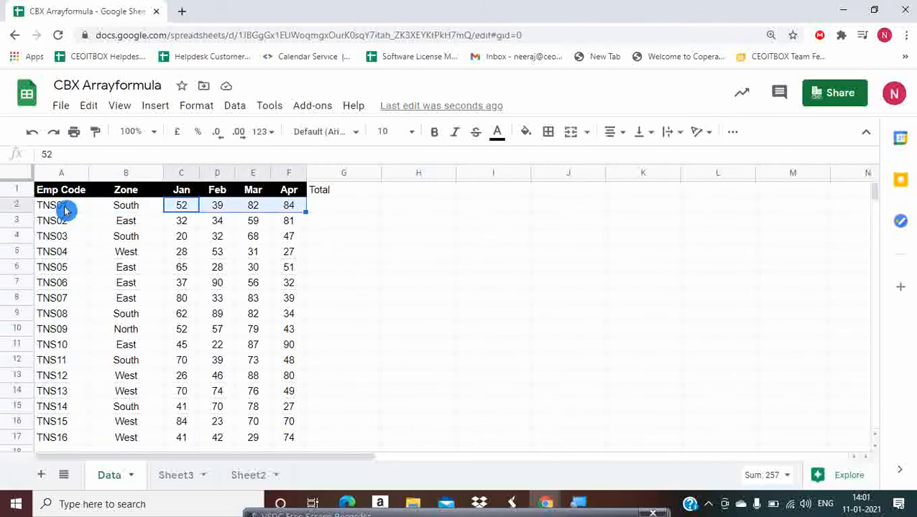
- Centre-align the Total header in G1
{"action": "key", "text": "Right"}
{"action": "key", "text": "Right"}
{"action": "key", "text": "Right"}
{"action": "key", "text": "Right"}
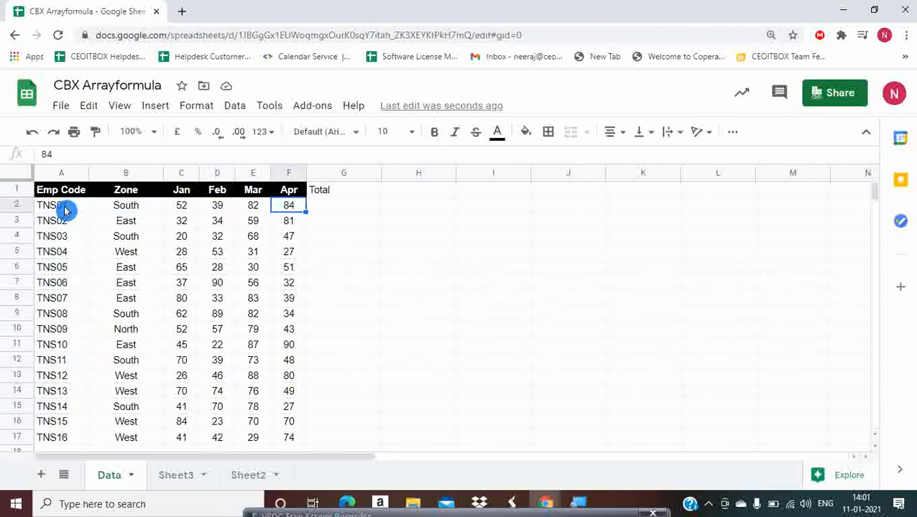
{"action": "key", "text": "Up"}
{"action": "key", "text": "ctrl+shift+e"}
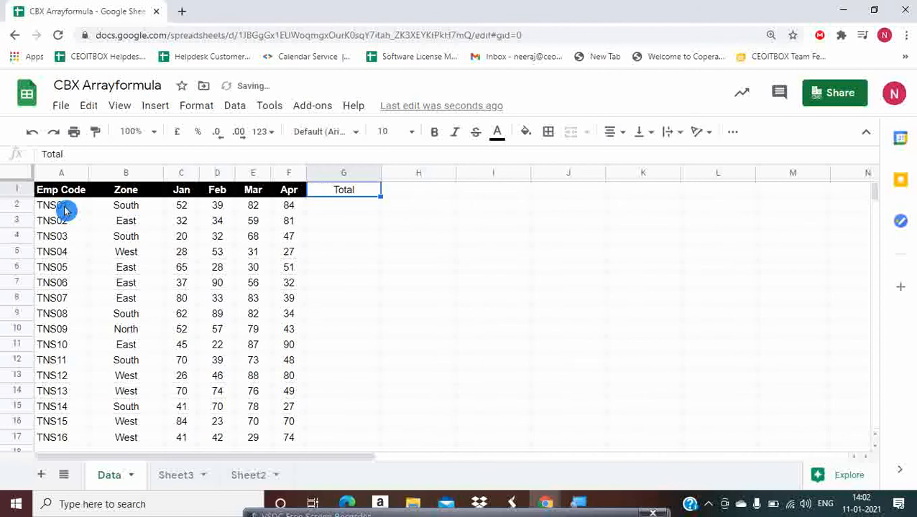
- Enter the formula =sum(C2:F2) in G2 to total the first employee's Jan to Apr values
{"action": "key", "text": "Down"}
{"action": "type", "text": "=sum"}
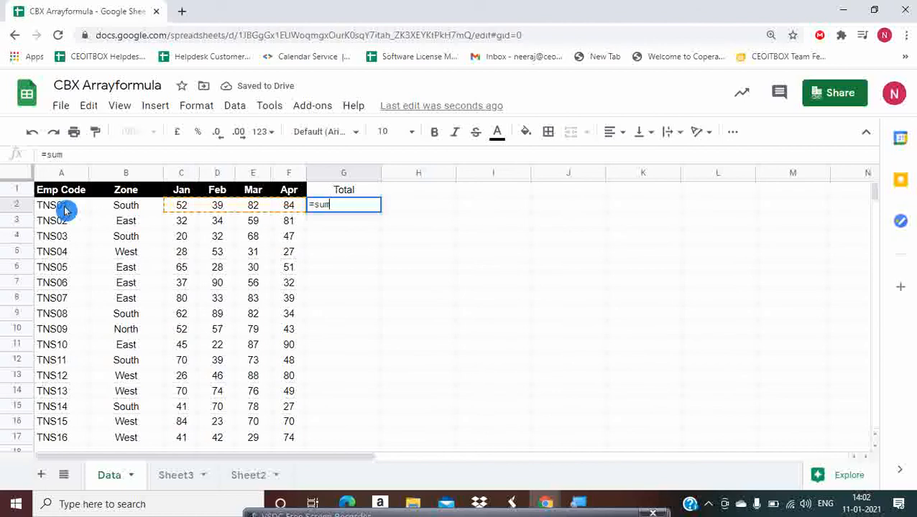
{"action": "type", "text": "("}
{"action": "key", "text": "Left"}
{"action": "key", "text": "Left"}
{"action": "key", "text": "Left"}
{"action": "key", "text": "Left"}
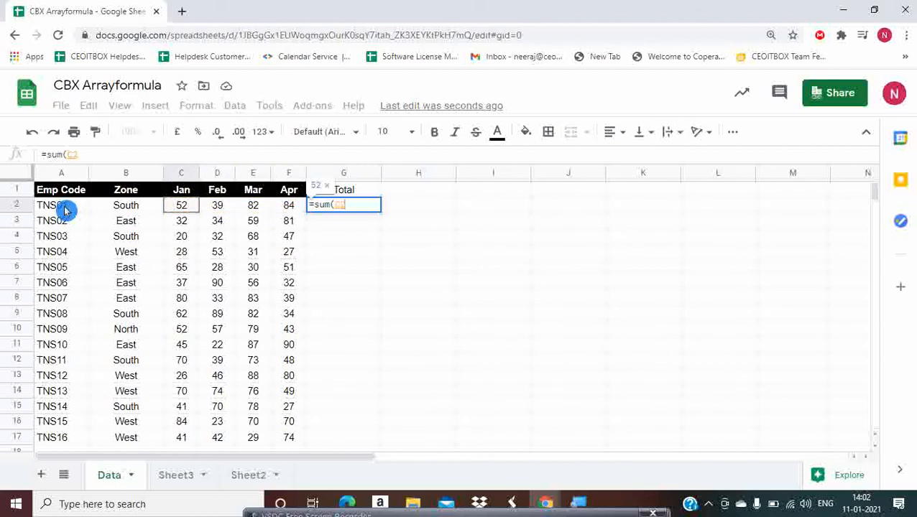
{"action": "key", "text": "shift+Right"}
{"action": "key", "text": "shift+Right"}
{"action": "key", "text": "shift+Right"}
{"action": "key", "text": "Return"}
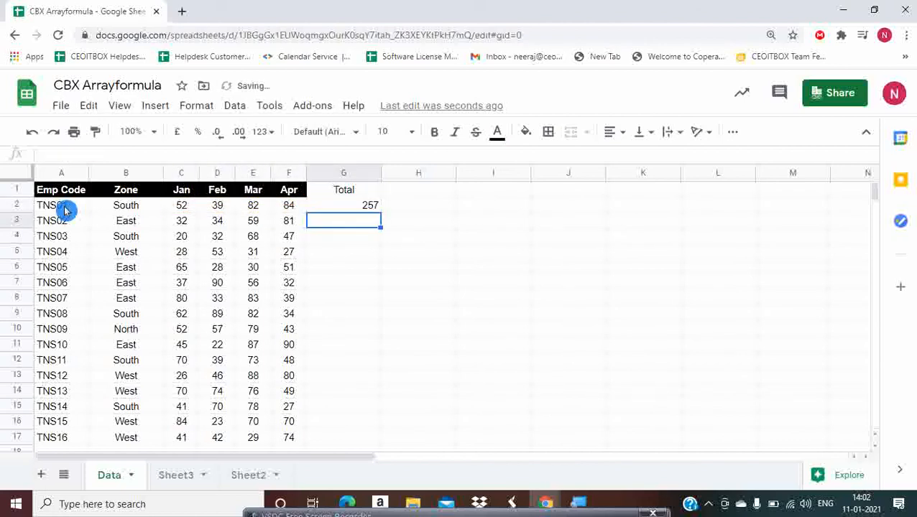
- Fill the sum formula from G2 down the Total column through G17
{"action": "key", "text": "Up"}
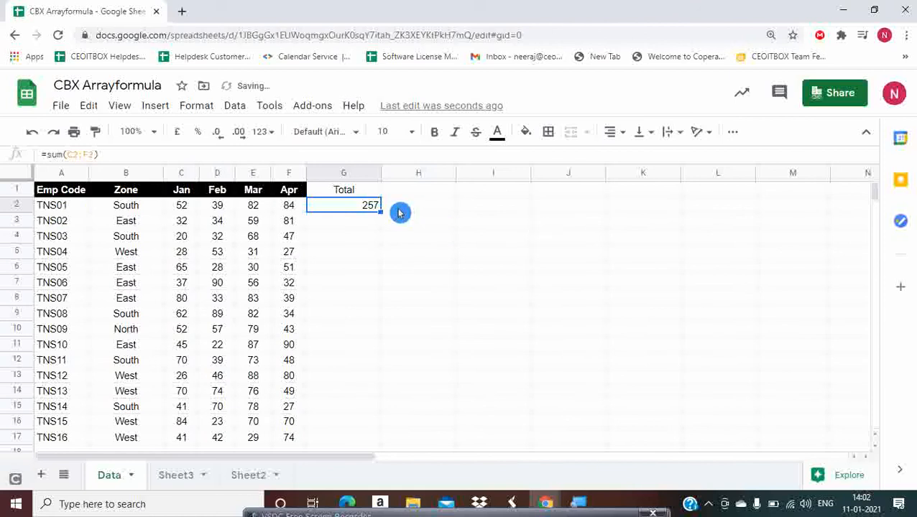
{"action": "left_click_drag", "start_coordinate": [380, 208], "coordinate": [383, 250]}
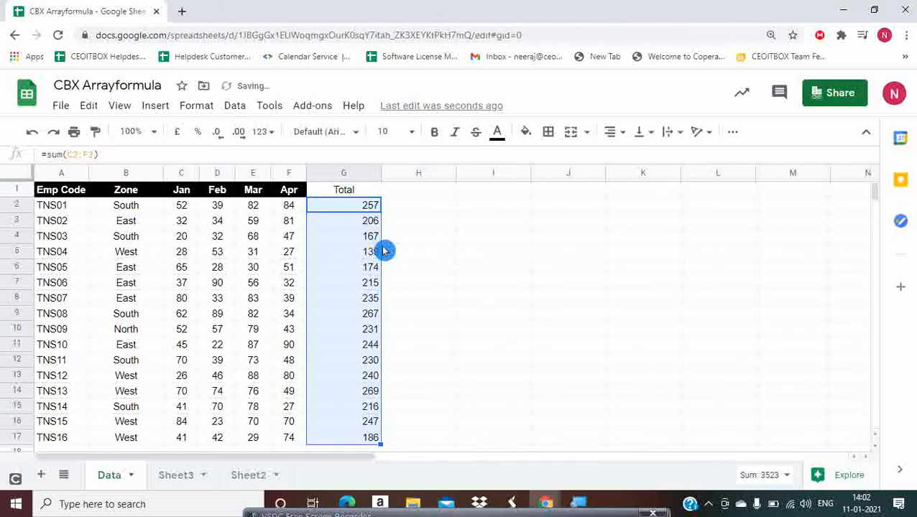
{"action": "key", "text": "Down"}
{"action": "key", "text": "Up"}
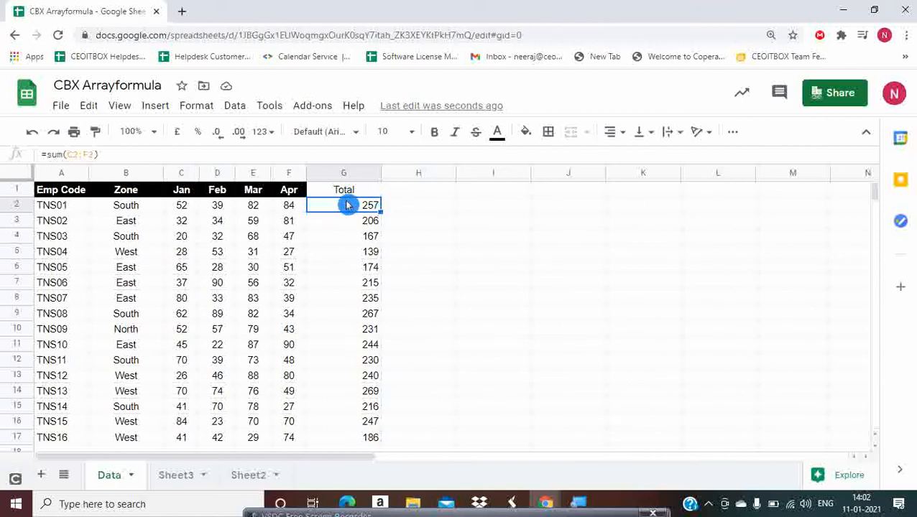
- Examine the individual sum formulas in the Total column, starting with G2 and the cells below it
{"action": "key", "text": "Down"}
{"action": "key", "text": "ctrl+shift+Down"}
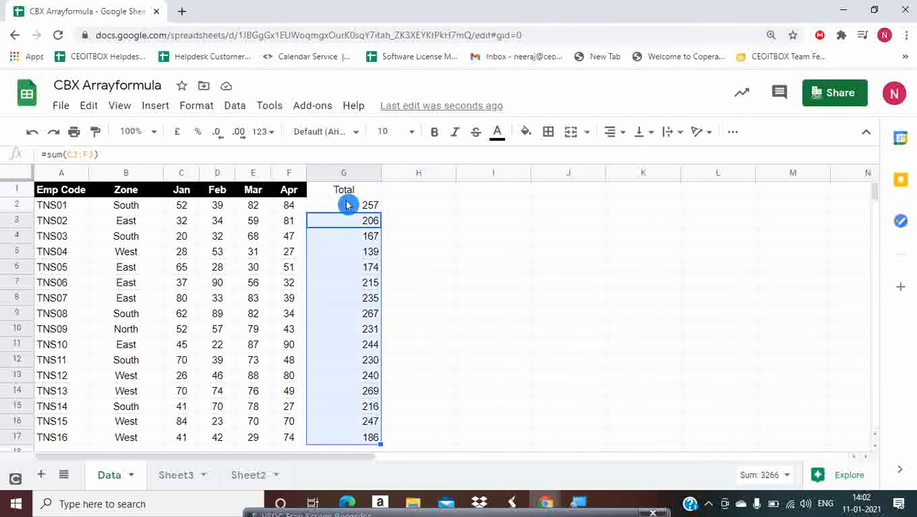
{"action": "key", "text": "Down"}
{"action": "key", "text": "Up"}
{"action": "key", "text": "Up"}
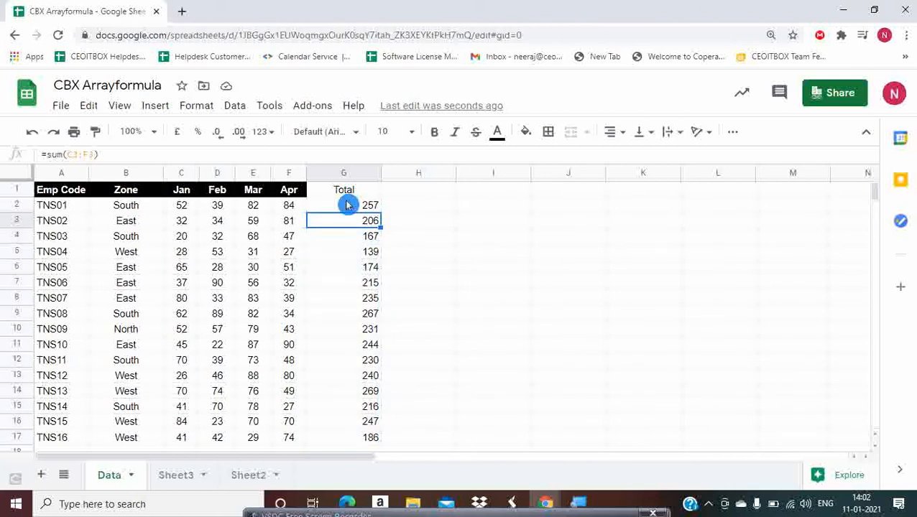
{"action": "key", "text": "Down"}
{"action": "key", "text": "Down"}
{"action": "key", "text": "Down"}
{"action": "key", "text": "Up"}
{"action": "key", "text": "Up"}
{"action": "key", "text": "Up"}
{"action": "key", "text": "Up"}
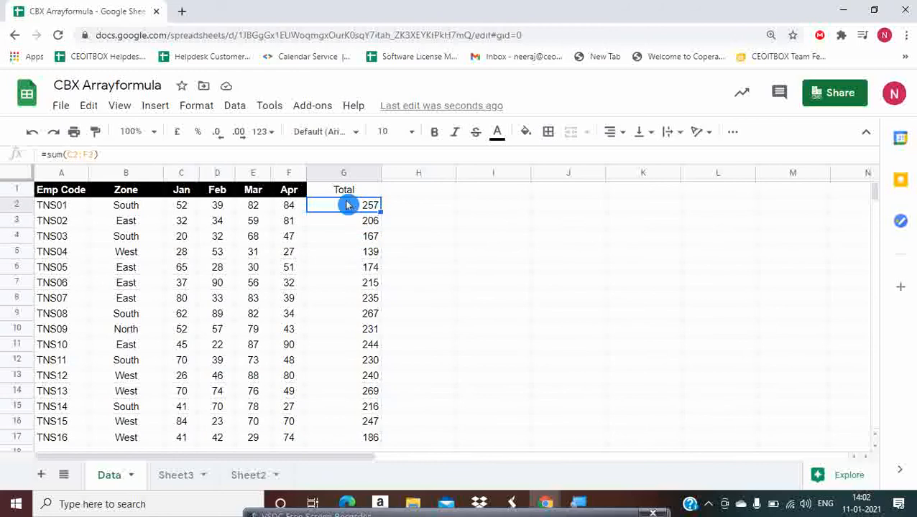
{"action": "key", "text": "Down"}
{"action": "key", "text": "Return"}
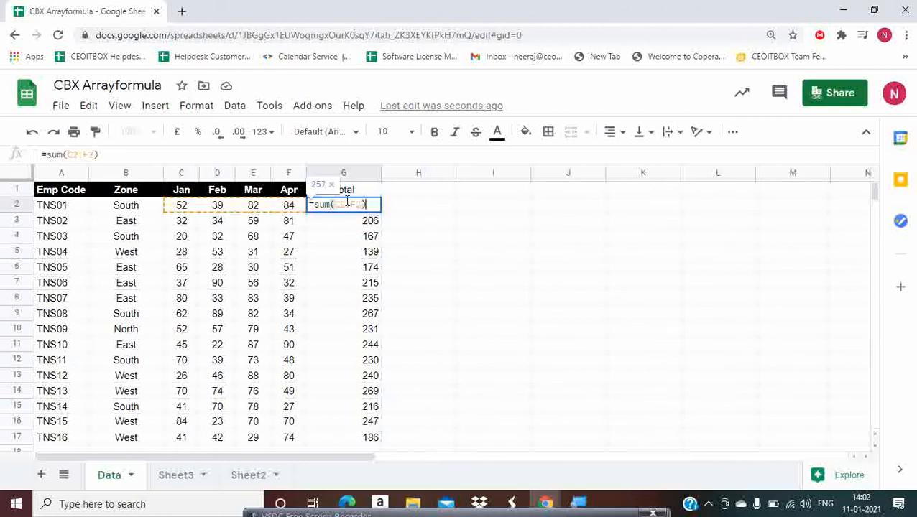
{"action": "key", "text": "Return"}
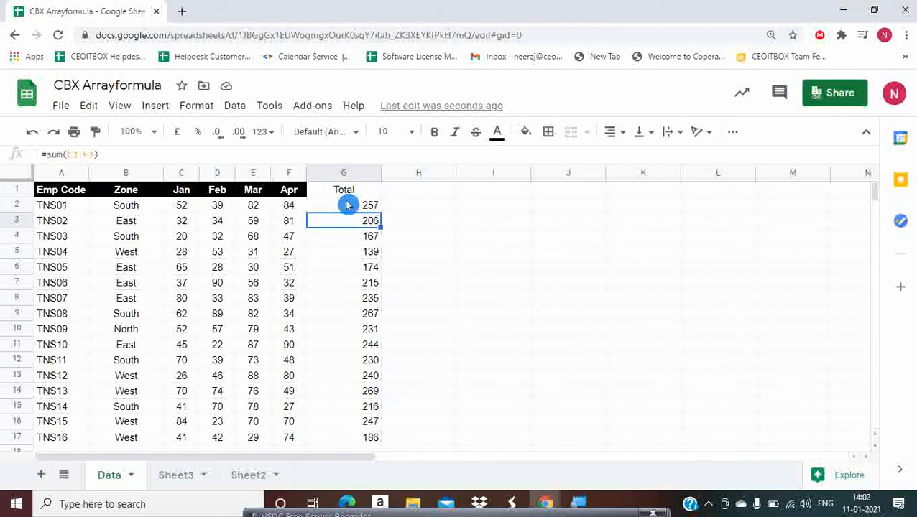
{"action": "key", "text": "Up"}
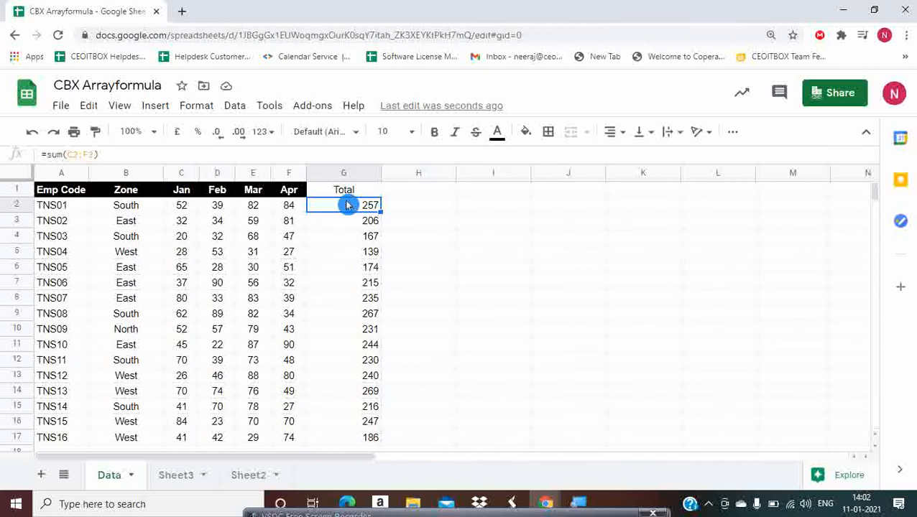
{"action": "key", "text": "Right"}
{"action": "key", "text": "Left"}
{"action": "key", "text": "Up"}
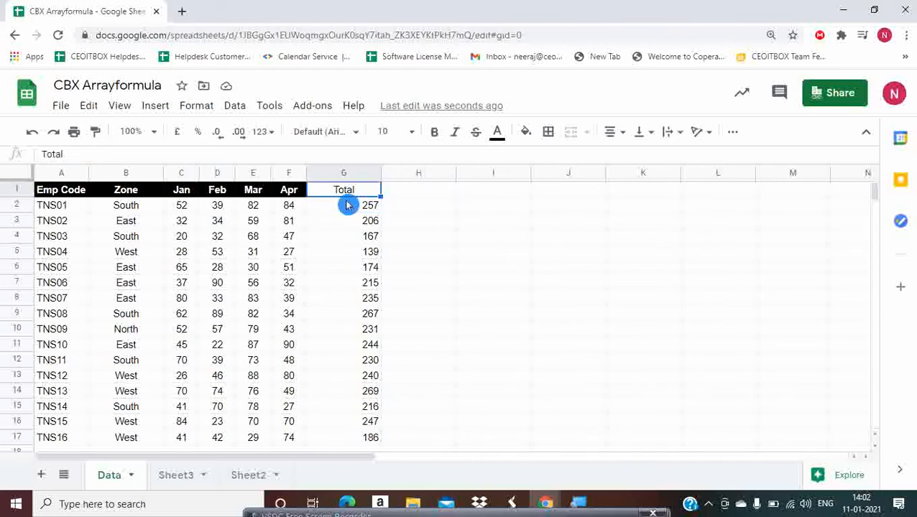
{"action": "key", "text": "Right"}
{"action": "key", "text": "Down"}
{"action": "type", "text": "="}
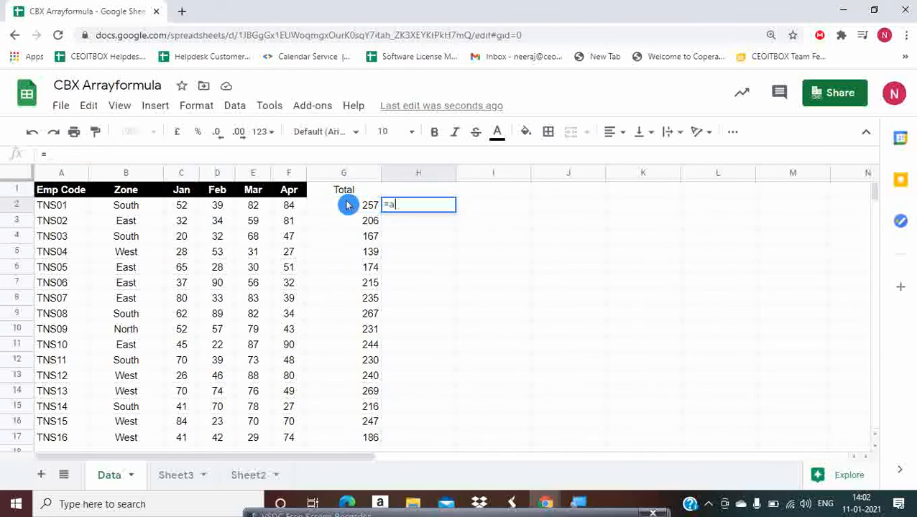
{"action": "type", "text": "arr"}
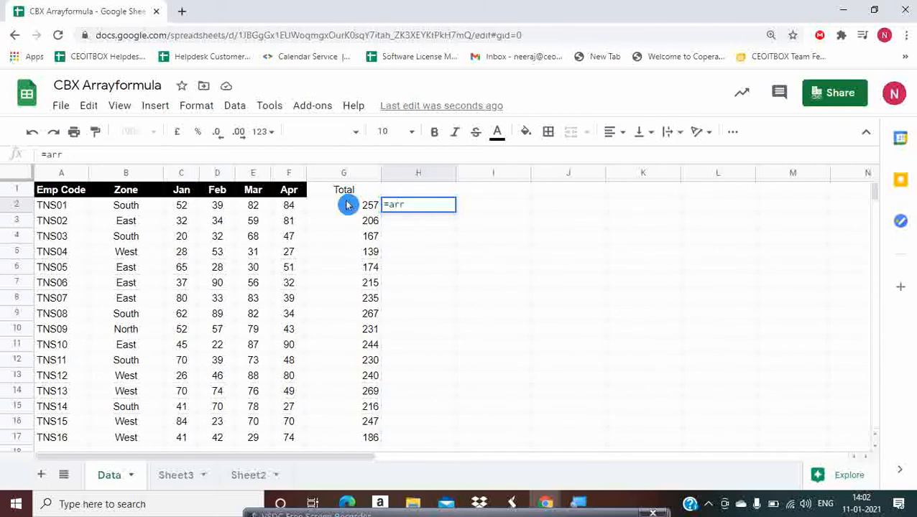
{"action": "type", "text": "ayformula("}
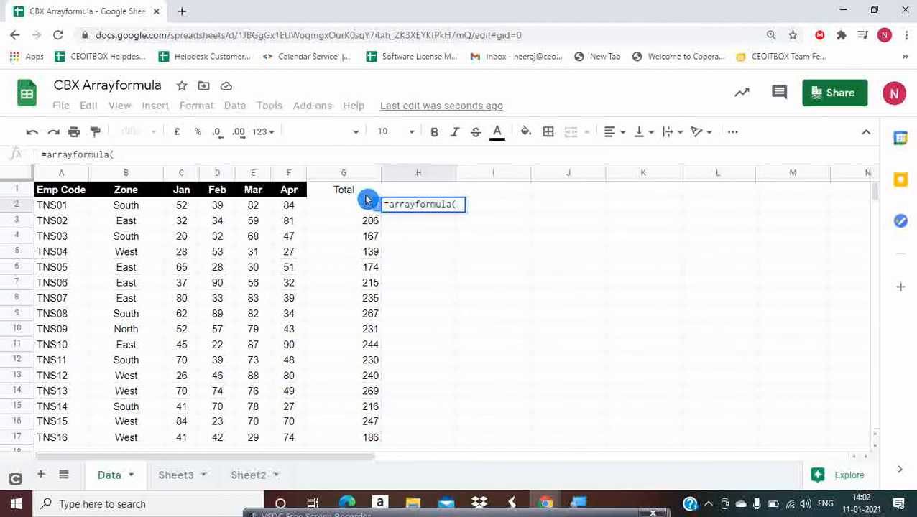
{"action": "left_click", "coordinate": [172, 205]}
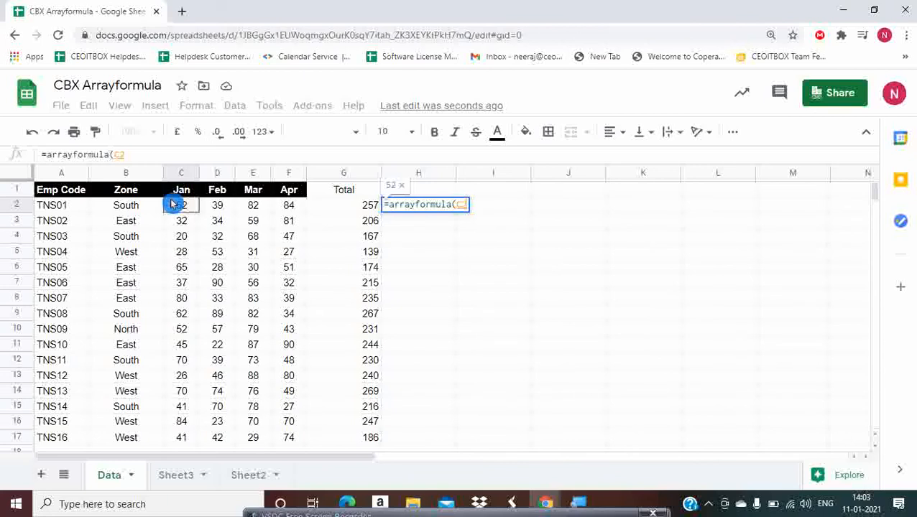
{"action": "type", "text": "+D2"}
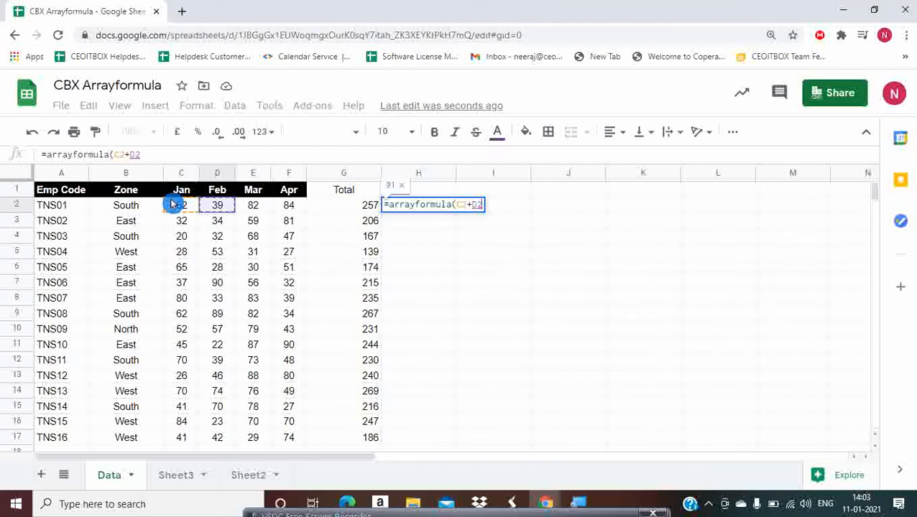
{"action": "type", "text": "+E2+G2"}
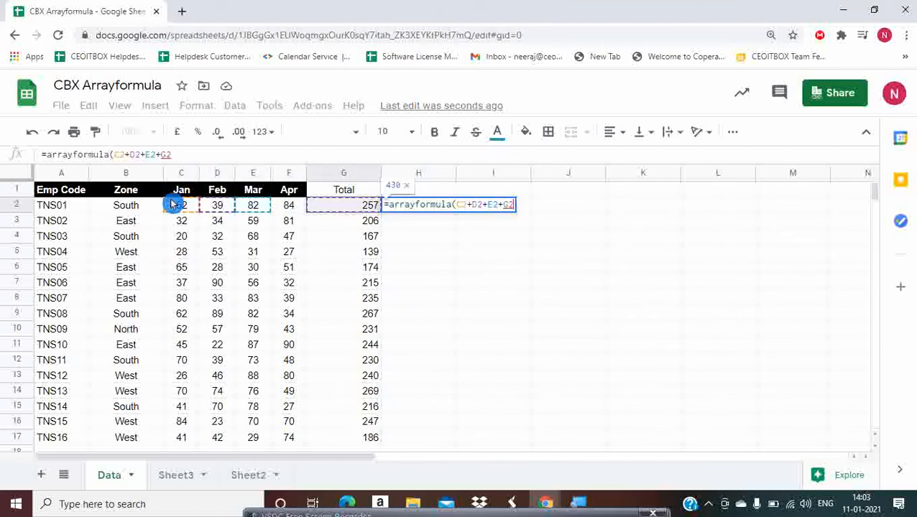
{"action": "key", "text": "BackSpace"}
{"action": "key", "text": "BackSpace"}
{"action": "type", "text": "F2"}
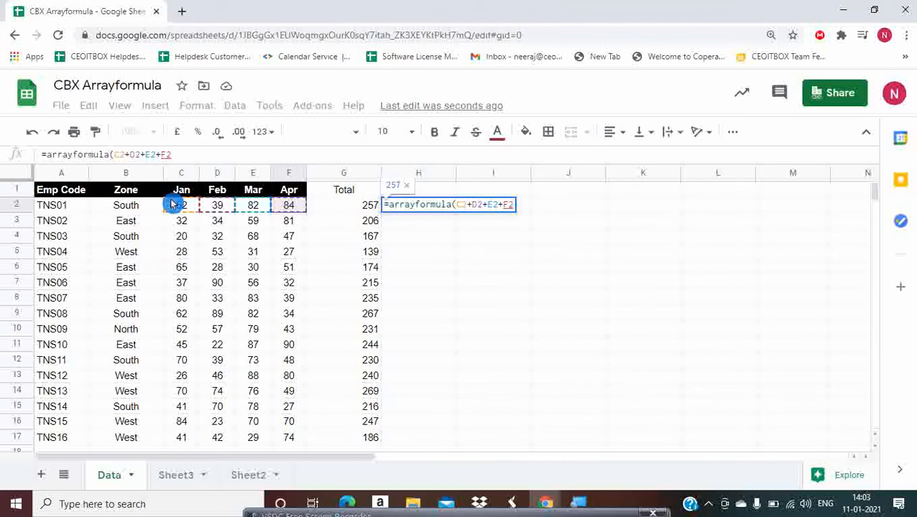
{"action": "key", "text": "Escape"}
- Start an ARRAYFORMULA in I2 with the open-ended Jan range C2:C as its first term
{"action": "left_click", "coordinate": [469, 207]}
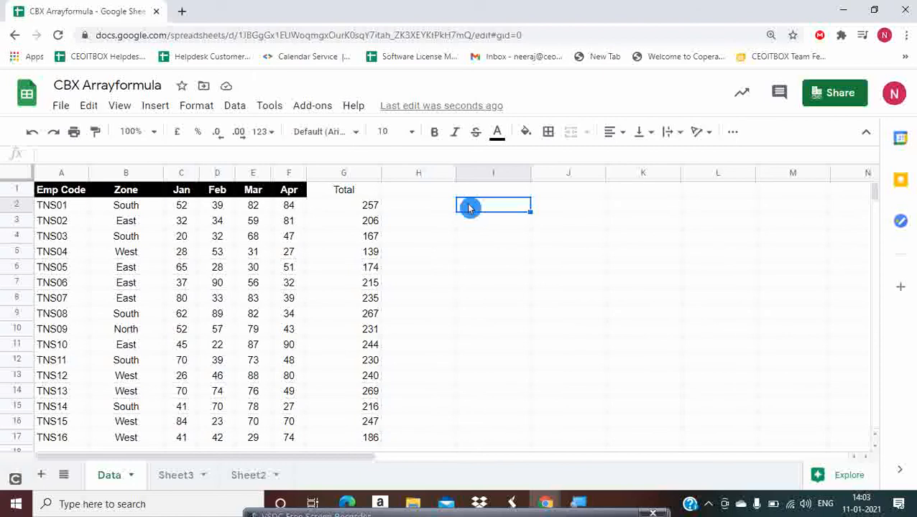
{"action": "type", "text": "=array"}
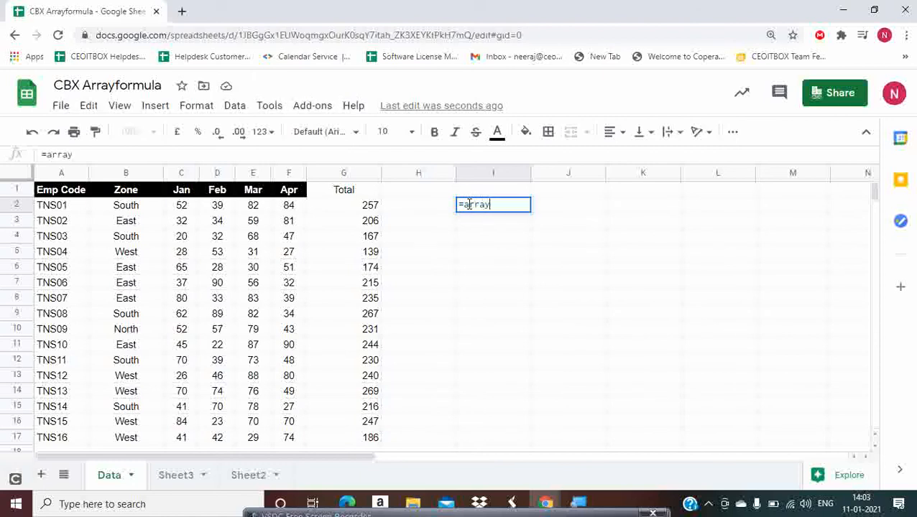
{"action": "type", "text": "formuk"}
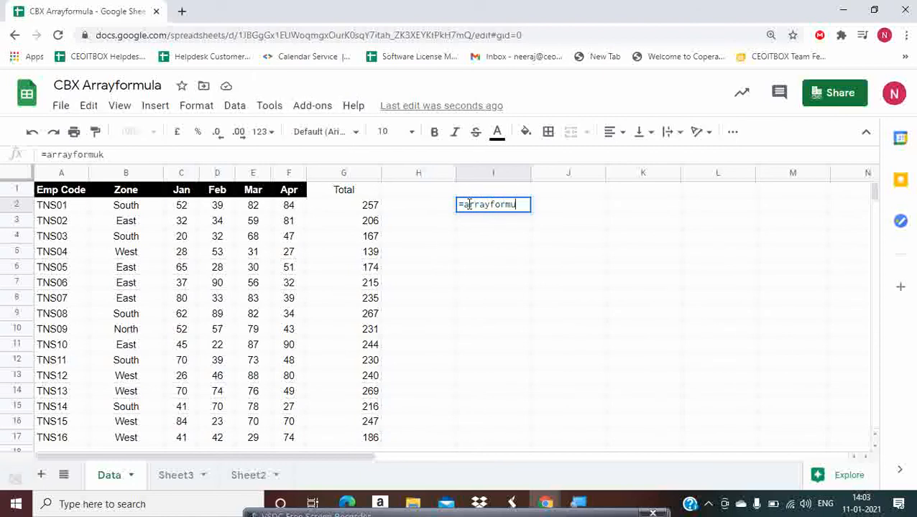
{"action": "type", "text": "a("}
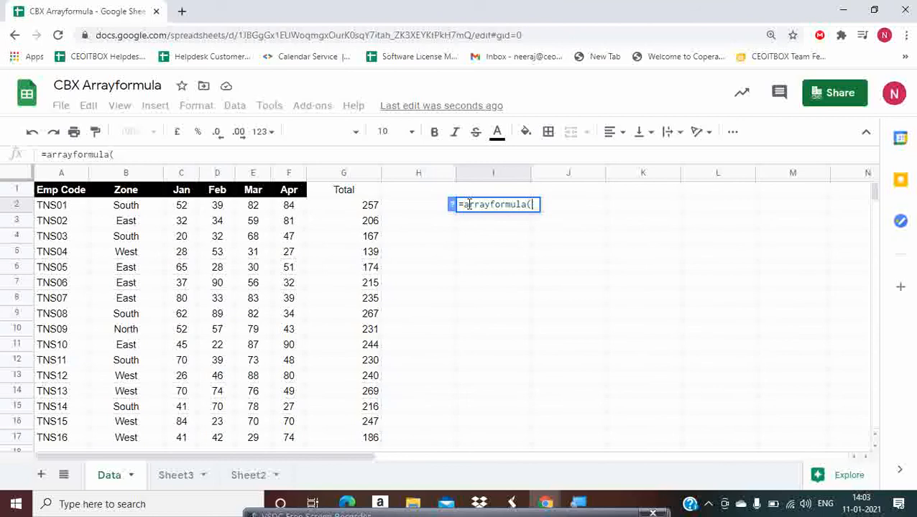
{"action": "key", "text": "Left"}
{"action": "key", "text": "Left"}
{"action": "key", "text": "Left"}
{"action": "key", "text": "Left"}
{"action": "key", "text": "Left"}
{"action": "key", "text": "Left"}
{"action": "key", "text": "shift+Down"}
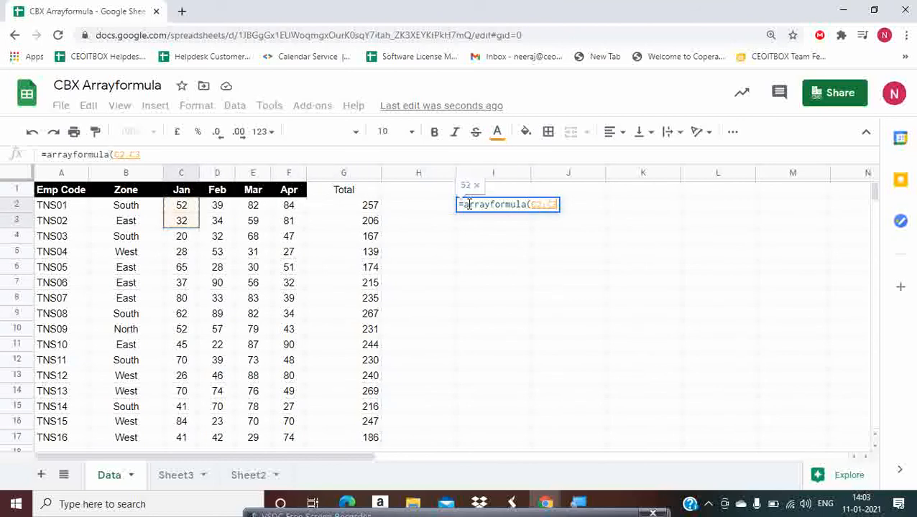
{"action": "key", "text": "BackSpace"}
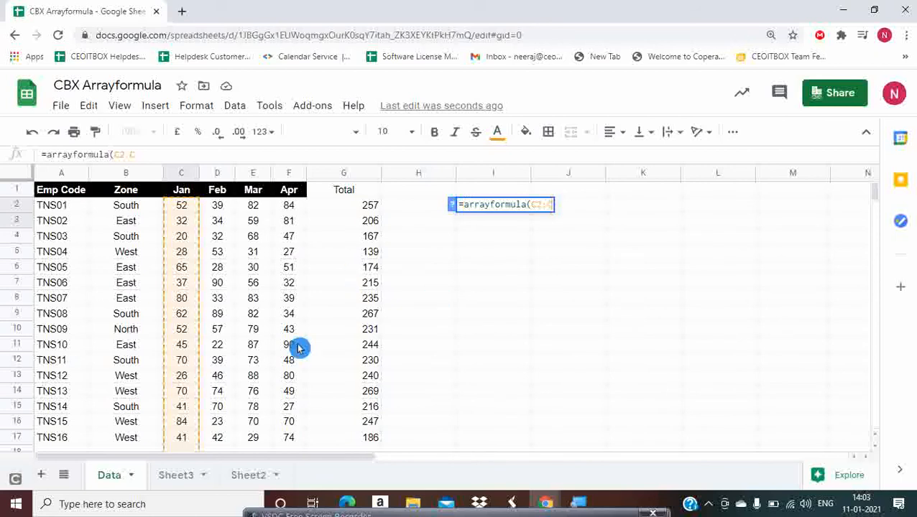
{"action": "scroll", "coordinate": [300, 349], "scroll_direction": "down", "scroll_amount": 5}
{"action": "scroll", "coordinate": [299, 348], "scroll_direction": "up", "scroll_amount": 5}
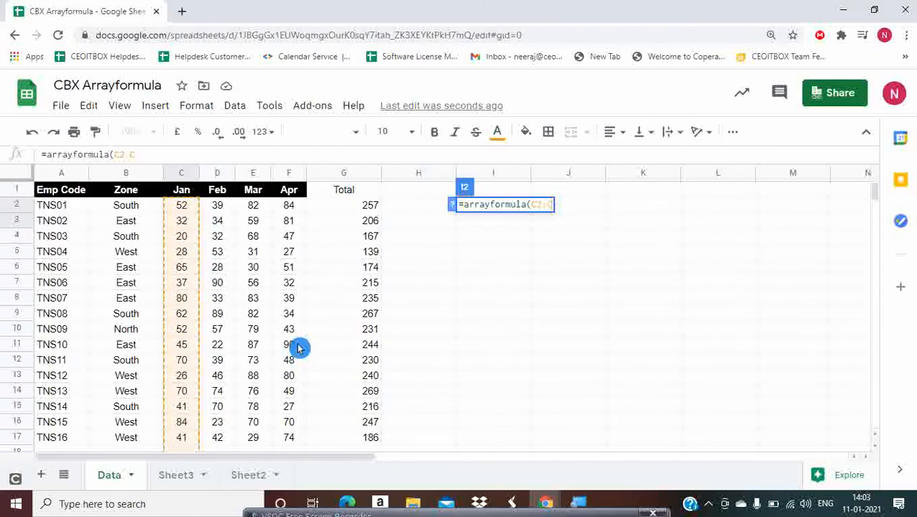
- Add the open-ended Feb and Mar ranges D2:D and E2:E as further terms of the array formula in I2
{"action": "type", "text": "+"}
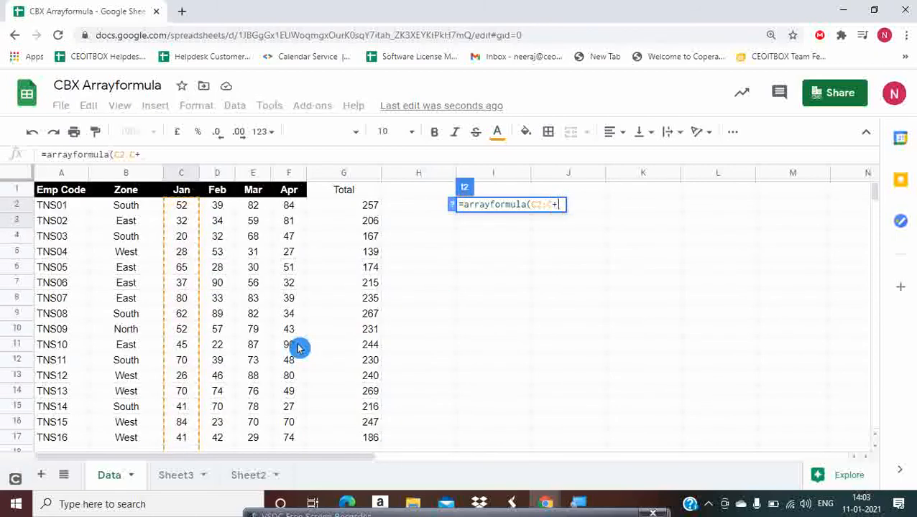
{"action": "left_click", "coordinate": [215, 205]}
{"action": "key", "text": "shift+Down"}
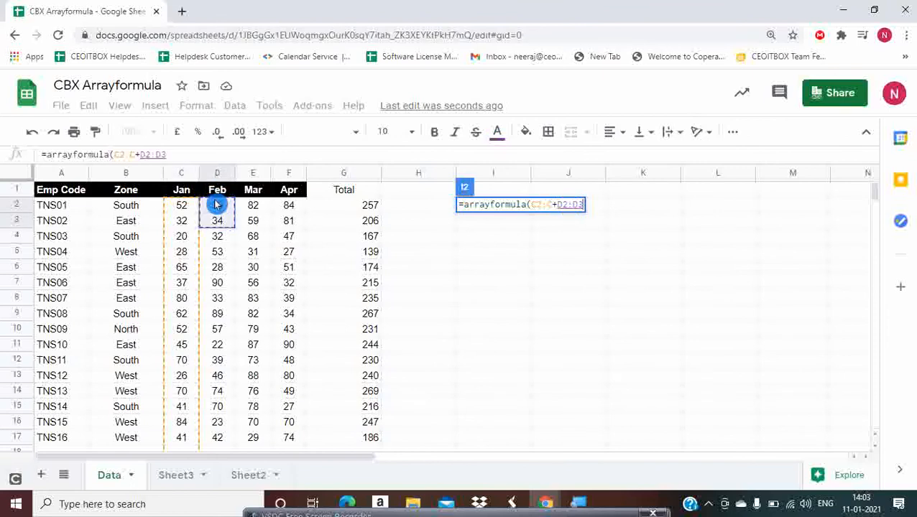
{"action": "key", "text": "BackSpace"}
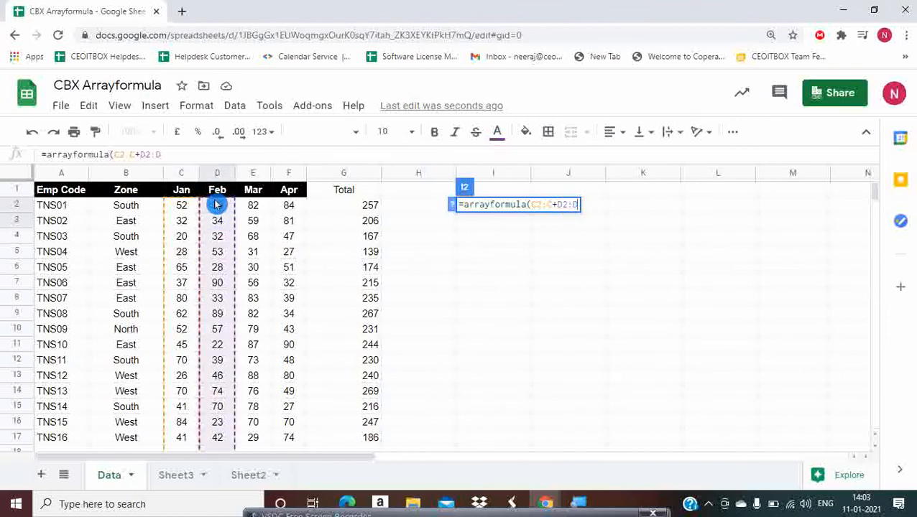
{"action": "type", "text": "+"}
{"action": "left_click", "coordinate": [259, 207]}
{"action": "key", "text": "shift+Down"}
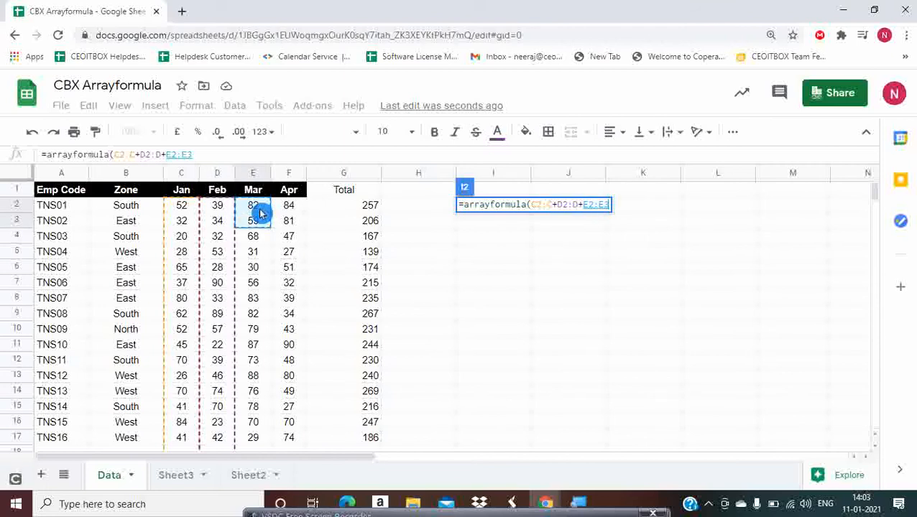
{"action": "key", "text": "BackSpace"}
- Add the open-ended Apr range F2:F as the last term and complete the array formula in I2
{"action": "type", "text": "+"}
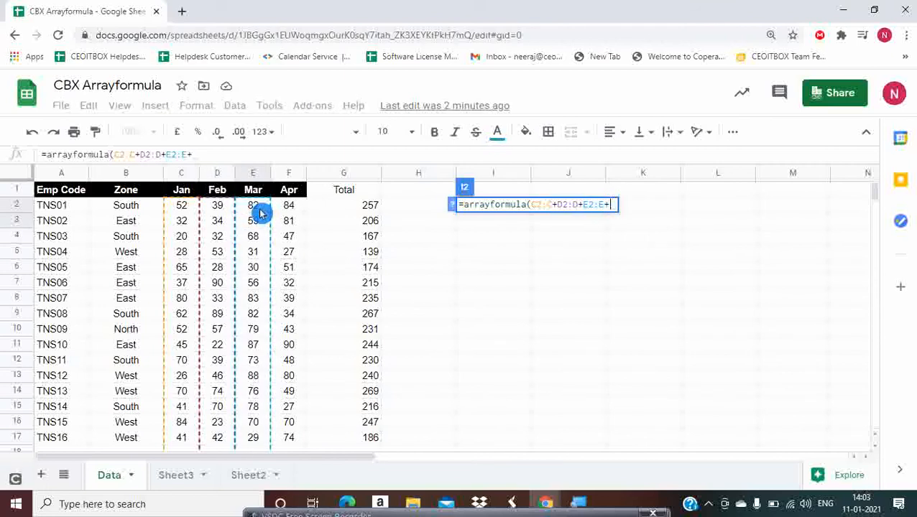
{"action": "left_click", "coordinate": [286, 210]}
{"action": "key", "text": "shift+Down"}
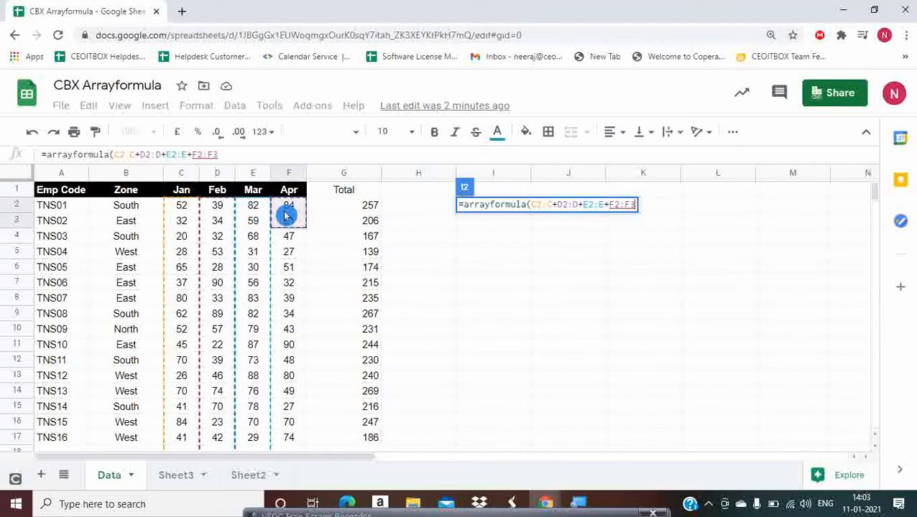
{"action": "key", "text": "BackSpace"}
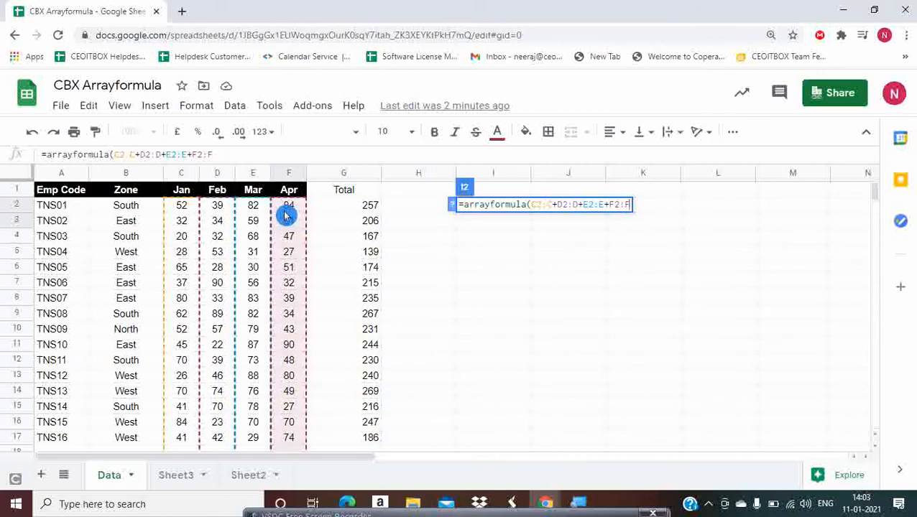
{"action": "type", "text": ")"}
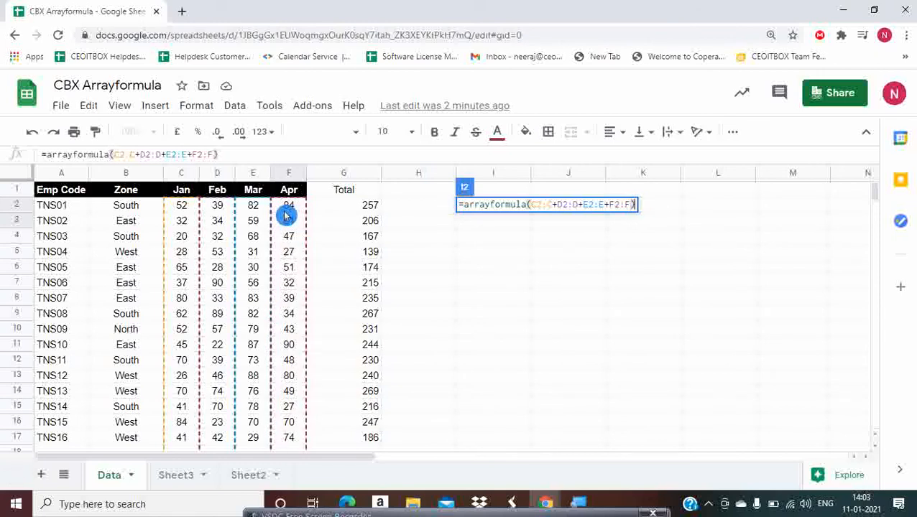
{"action": "key", "text": "Return"}
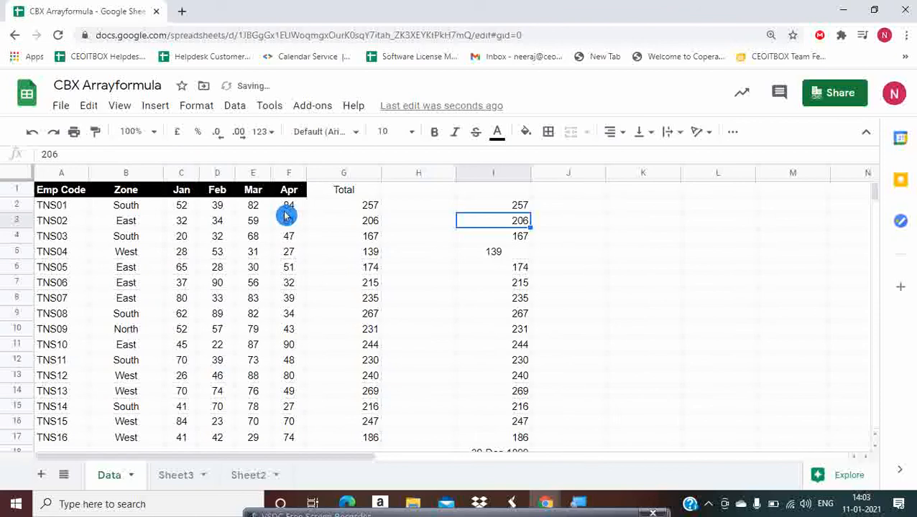
- Copy the number formatting of I2 to the rest of column I, from I3 through I1000
{"action": "key", "text": "Up"}
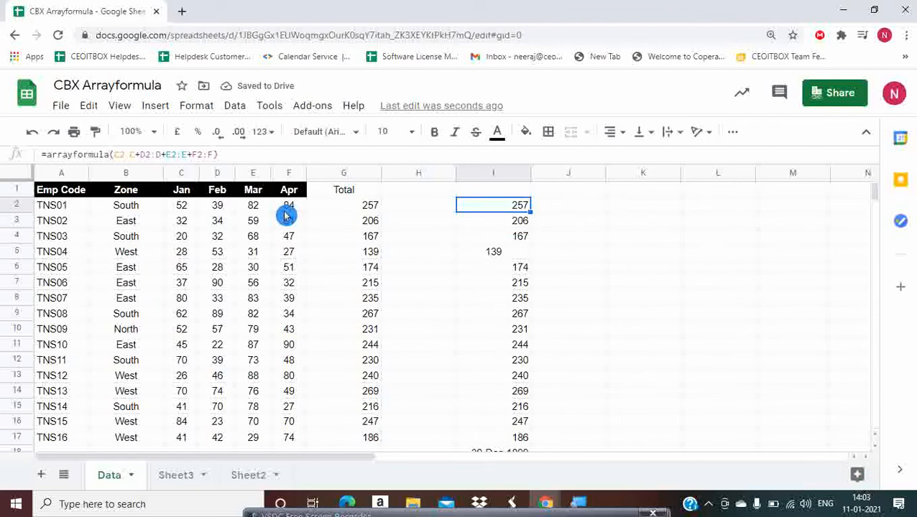
{"action": "key", "text": "ctrl+c"}
{"action": "key", "text": "Down"}
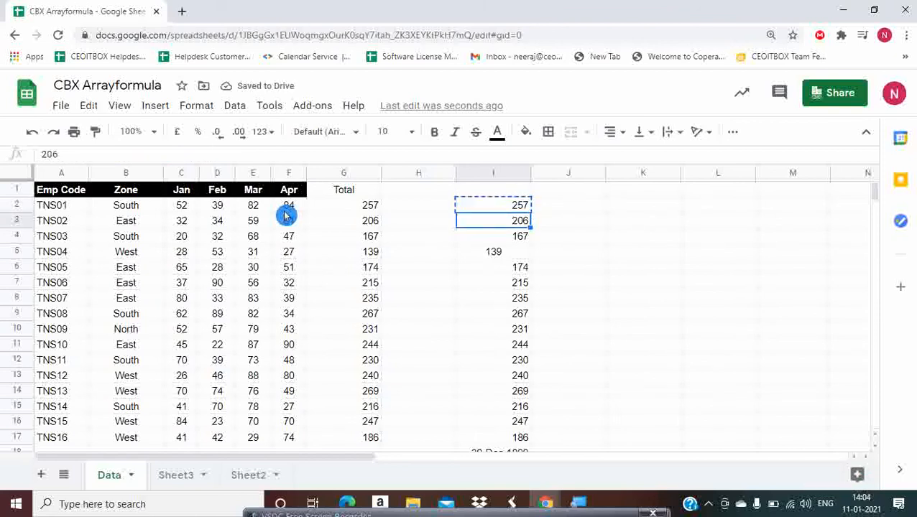
{"action": "key", "text": "ctrl+shift+Down"}
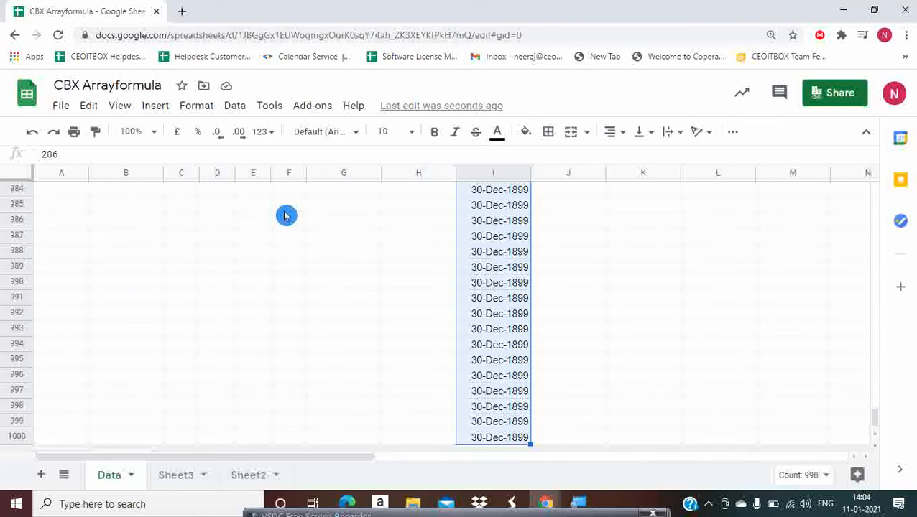
{"action": "key", "text": "ctrl+alt+v"}
{"action": "key", "text": "Down"}
{"action": "key", "text": "Up"}
{"action": "key", "text": "Up"}
{"action": "key", "text": "Up"}
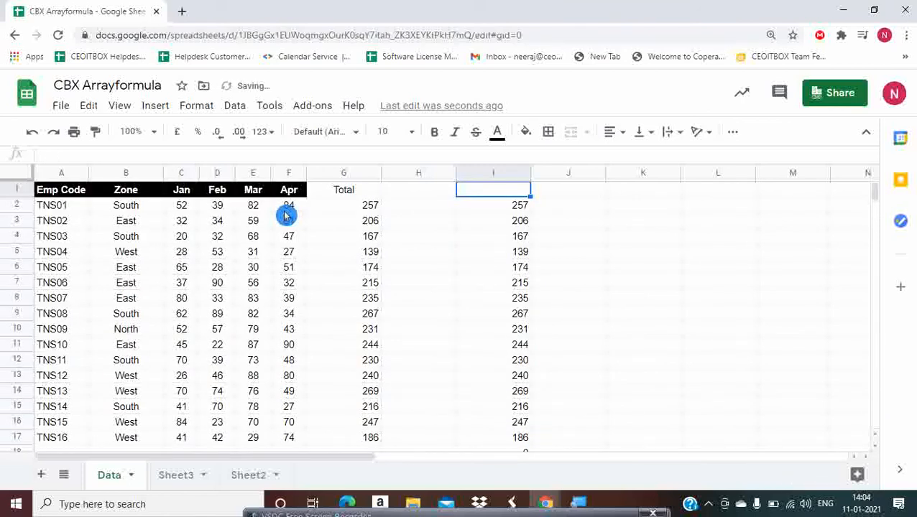
- Examine the array formula results in column I down to I18, the first row below the data
{"action": "key", "text": "Down"}
{"action": "key", "text": "Down"}
{"action": "key", "text": "Down"}
{"action": "key", "text": "Down"}
{"action": "key", "text": "Down"}
{"action": "key", "text": "Down"}
{"action": "key", "text": "Down"}
{"action": "key", "text": "Down"}
{"action": "key", "text": "Down"}
{"action": "key", "text": "Down"}
{"action": "key", "text": "Down"}
{"action": "key", "text": "Down"}
{"action": "key", "text": "Down"}
{"action": "key", "text": "Down"}
{"action": "key", "text": "Down"}
{"action": "key", "text": "Down"}
{"action": "key", "text": "Down"}
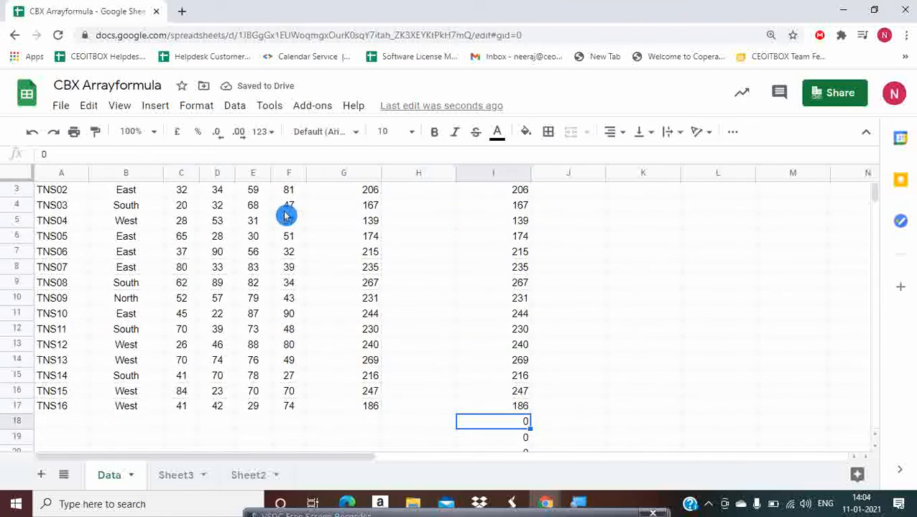
- Check the empty month cells in row 18 against the array formula result in I18
{"action": "key", "text": "ctrl+Left"}
{"action": "key", "text": "Right"}
{"action": "key", "text": "Right"}
{"action": "key", "text": "Right"}
{"action": "key", "text": "Left"}
{"action": "key", "text": "shift+Right"}
{"action": "key", "text": "shift+Right"}
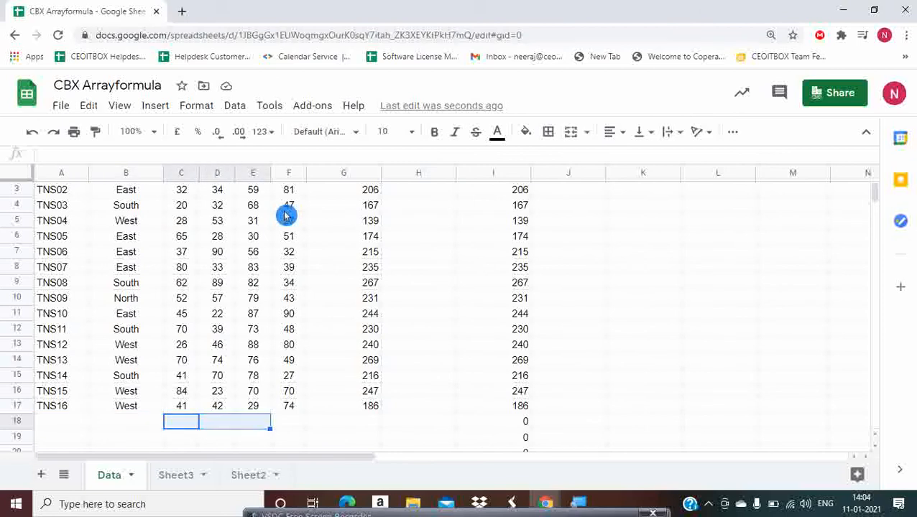
{"action": "key", "text": "Right"}
{"action": "key", "text": "Right"}
{"action": "key", "text": "Right"}
{"action": "key", "text": "Right"}
{"action": "key", "text": "Right"}
{"action": "key", "text": "Right"}
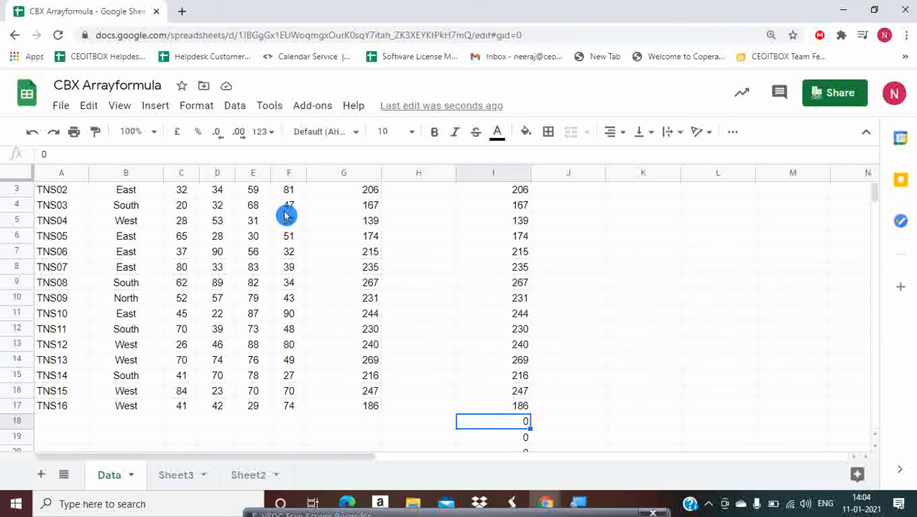
{"action": "key", "text": "Up"}
{"action": "key", "text": "Up"}
{"action": "key", "text": "ctrl+Up"}
{"action": "key", "text": "Up"}
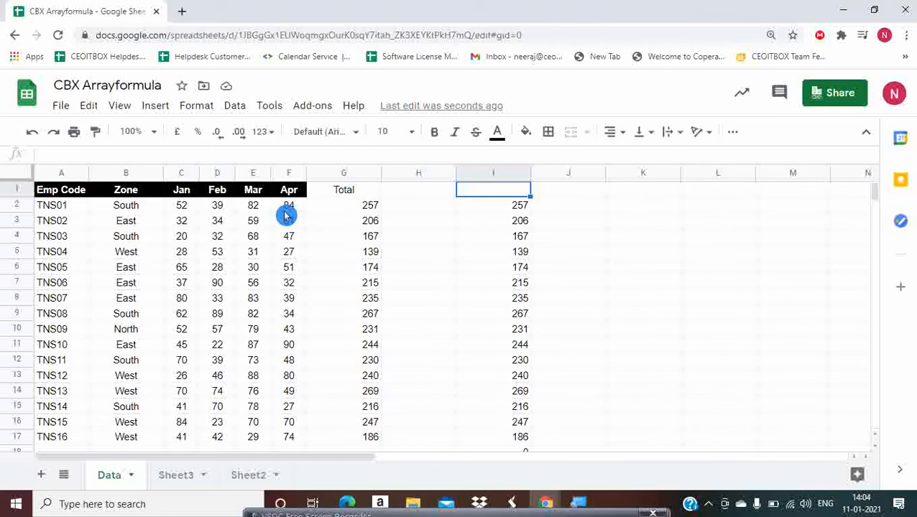
- Compare the filled sum formulas in G2 to G17 with the array results below the data in column I
{"action": "key", "text": "Down"}
{"action": "key", "text": "Down"}
{"action": "key", "text": "Left"}
{"action": "key", "text": "Left"}
{"action": "key", "text": "Up"}
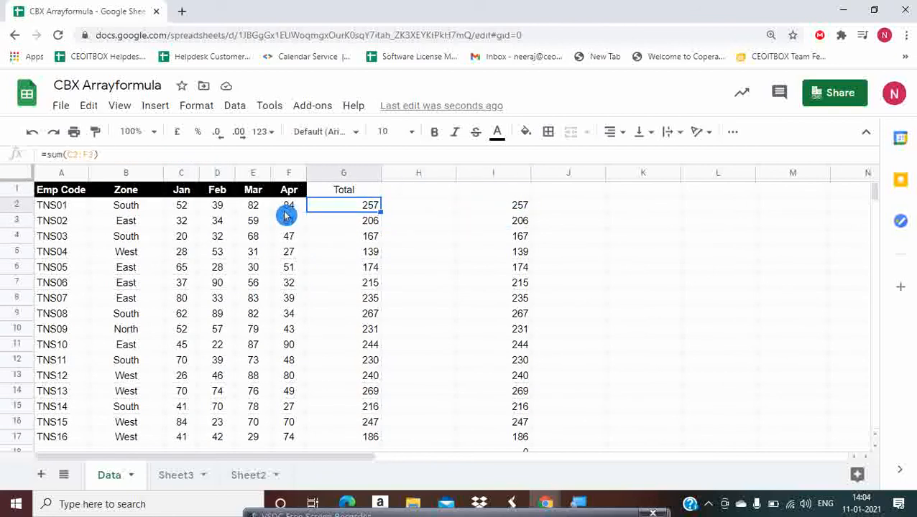
{"action": "key", "text": "ctrl+Down"}
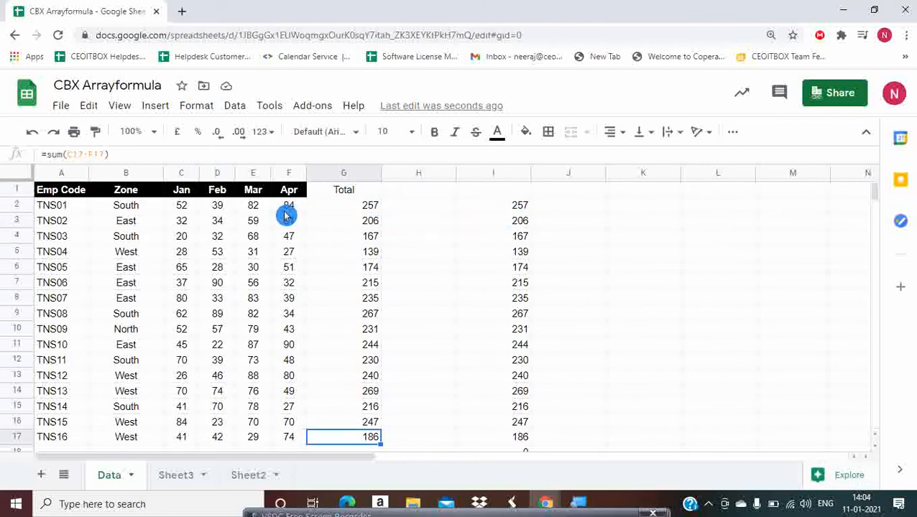
{"action": "key", "text": "Right"}
{"action": "key", "text": "Right"}
{"action": "key", "text": "Down"}
{"action": "key", "text": "Down"}
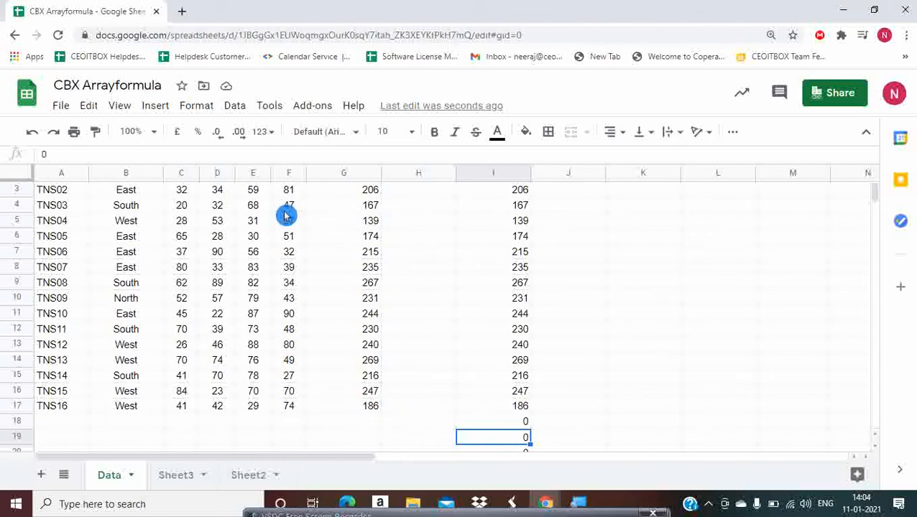
- Start a new record in row 18 with the next employee code in sequence and the zone East
{"action": "key", "text": "Left"}
{"action": "key", "text": "Left"}
{"action": "key", "text": "Left"}
{"action": "key", "text": "Left"}
{"action": "key", "text": "Left"}
{"action": "key", "text": "Left"}
{"action": "key", "text": "Up"}
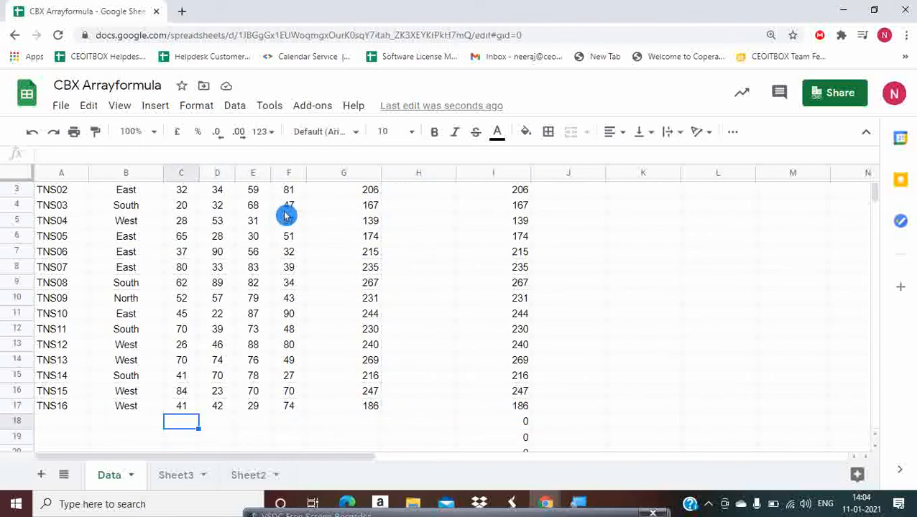
{"action": "key", "text": "Left"}
{"action": "key", "text": "Left"}
{"action": "type", "text": "TNS187"}
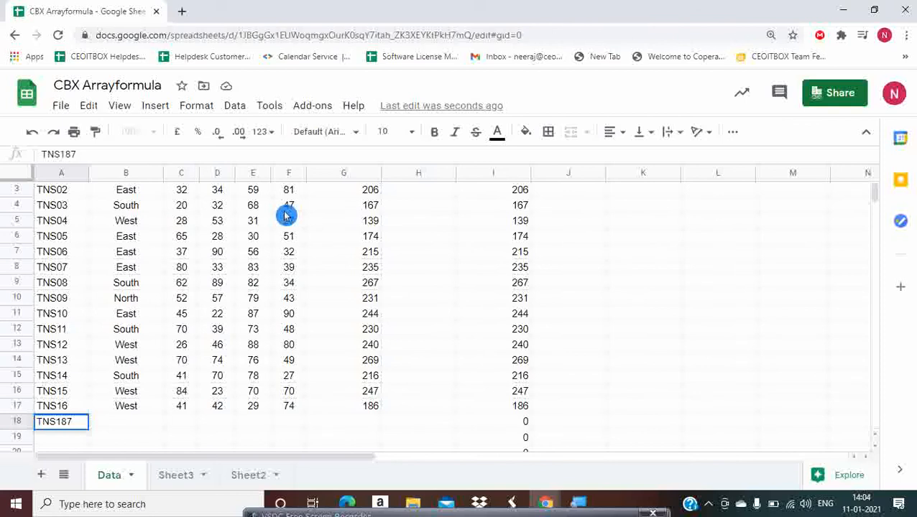
{"action": "key", "text": "BackSpace"}
{"action": "key", "text": "BackSpace"}
{"action": "type", "text": "7"}
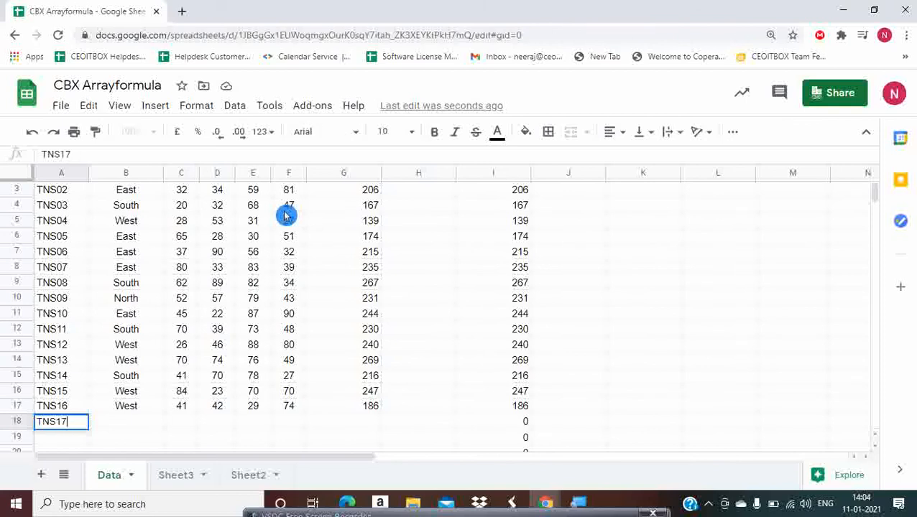
{"action": "key", "text": "Tab"}
{"action": "type", "text": "East"}
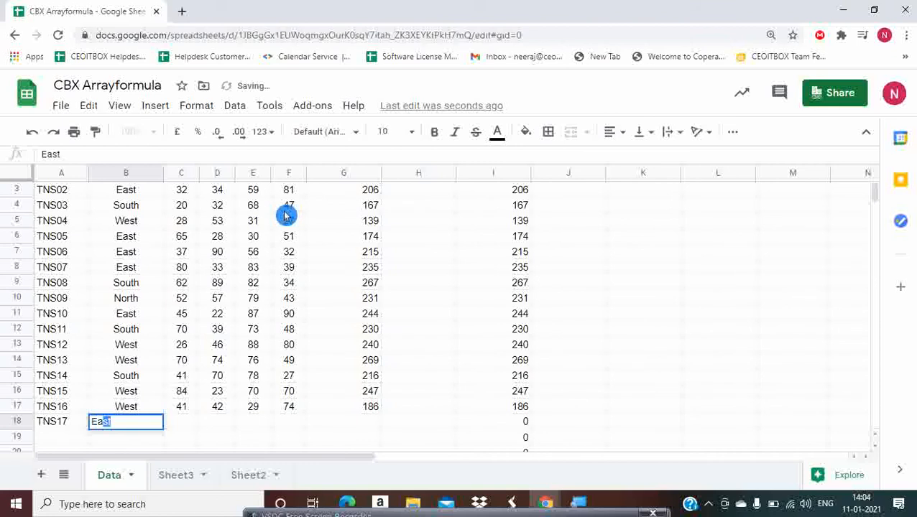
{"action": "key", "text": "Return"}
{"action": "key", "text": "Up"}
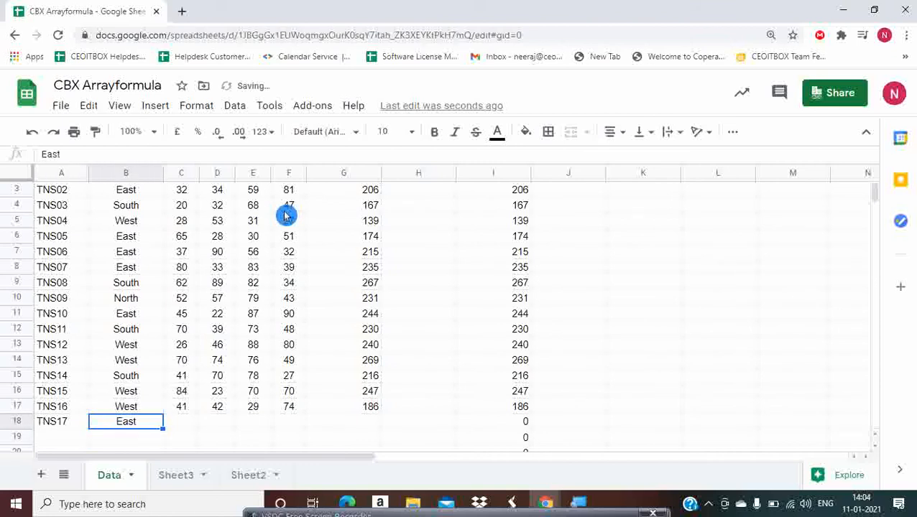
- Enter 34, 7464, 48 and 465 as the new employee's Jan to Apr values in C18:F18
{"action": "key", "text": "Right"}
{"action": "type", "text": "3464"}
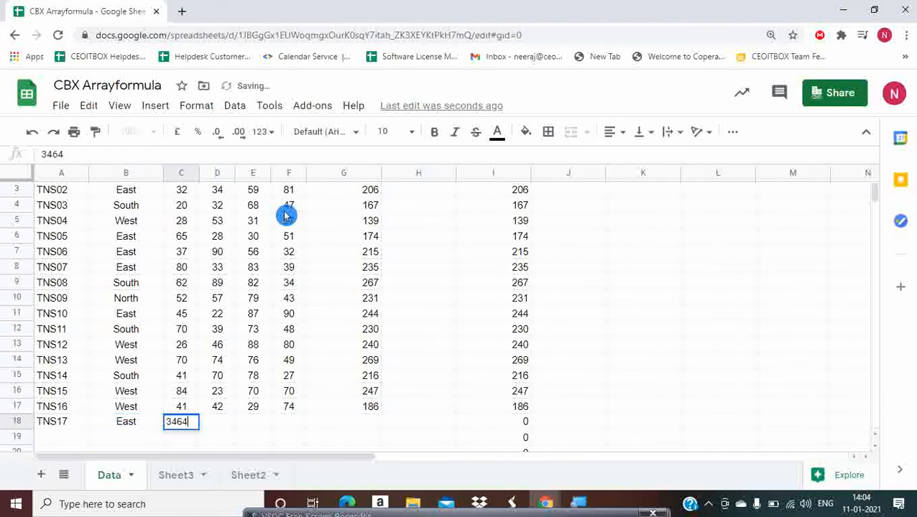
{"action": "key", "text": "BackSpace"}
{"action": "key", "text": "BackSpace"}
{"action": "key", "text": "Tab"}
{"action": "type", "text": "7464"}
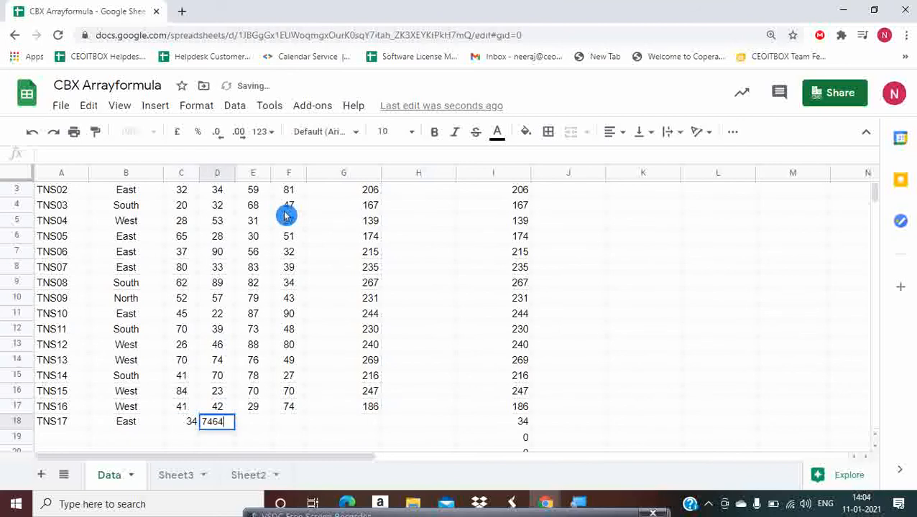
{"action": "key", "text": "Tab"}
{"action": "type", "text": "48"}
{"action": "key", "text": "Tab"}
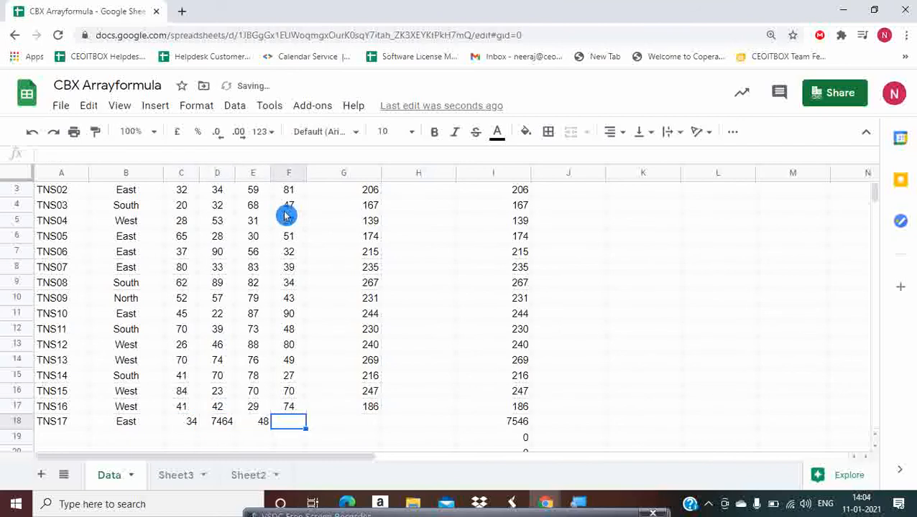
{"action": "type", "text": "465"}
{"action": "key", "text": "Return"}
- Compare the new record's Total cell and the sum formula above it with the array result in I18
{"action": "key", "text": "Up"}
{"action": "key", "text": "Right"}
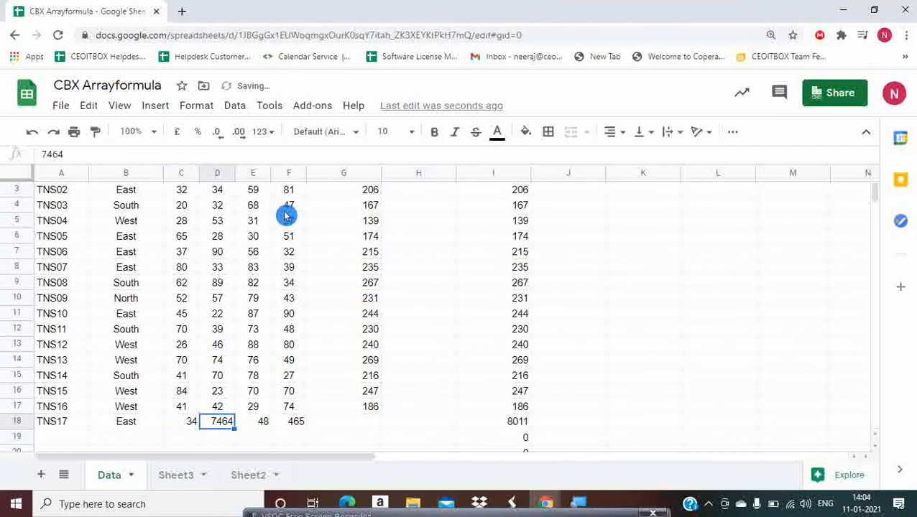
{"action": "key", "text": "Right"}
{"action": "key", "text": "Right"}
{"action": "key", "text": "Right"}
{"action": "key", "text": "Up"}
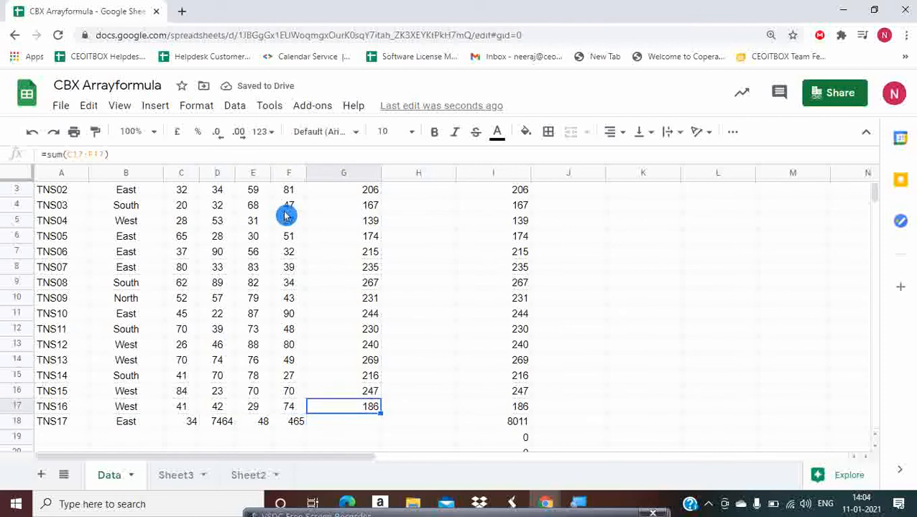
{"action": "key", "text": "Right"}
{"action": "key", "text": "Right"}
{"action": "key", "text": "Right"}
{"action": "key", "text": "Down"}
{"action": "key", "text": "Left"}
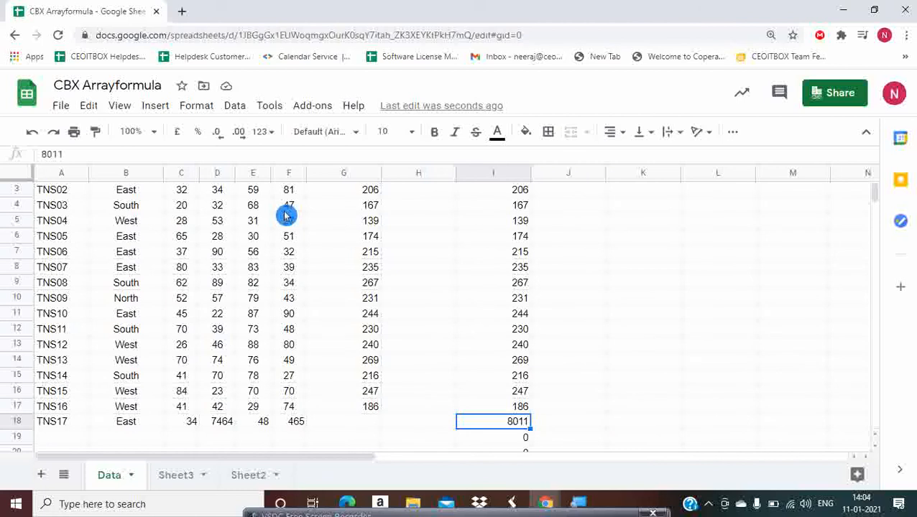
- Review the array formula in I2 and the month ranges it references, leaving it unedited
{"action": "key", "text": "ctrl+Up"}
{"action": "scroll", "coordinate": [285, 215], "scroll_direction": "up", "scroll_amount": 1}
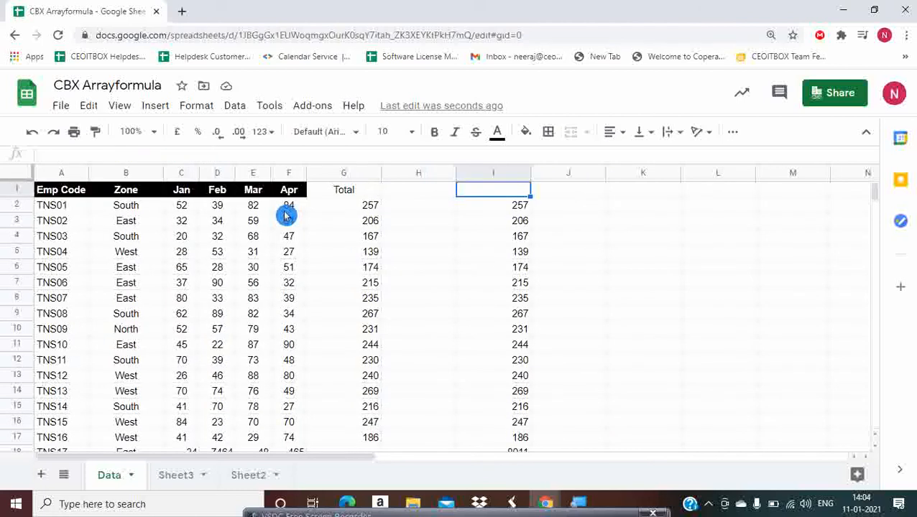
{"action": "key", "text": "F2"}
{"action": "type", "text": "2:C+D2:D+E2:E+F2:F)2"}
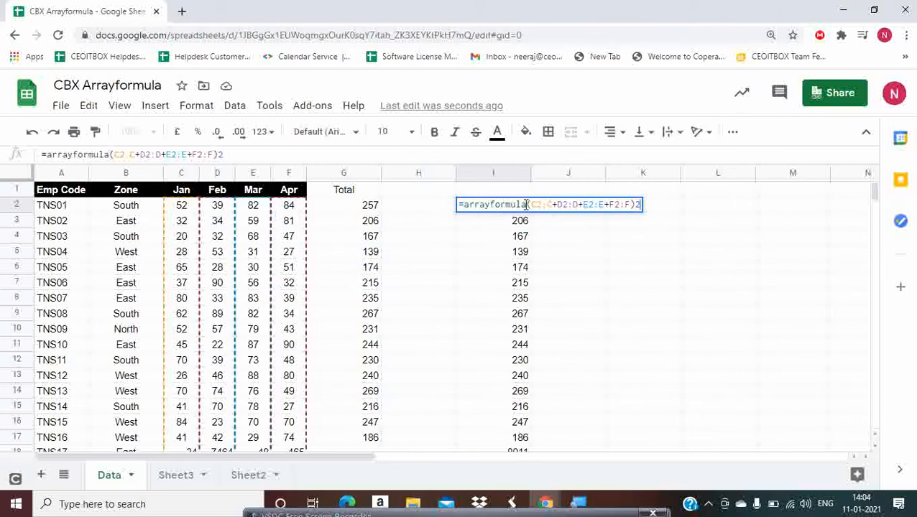
{"action": "key", "text": "Escape"}
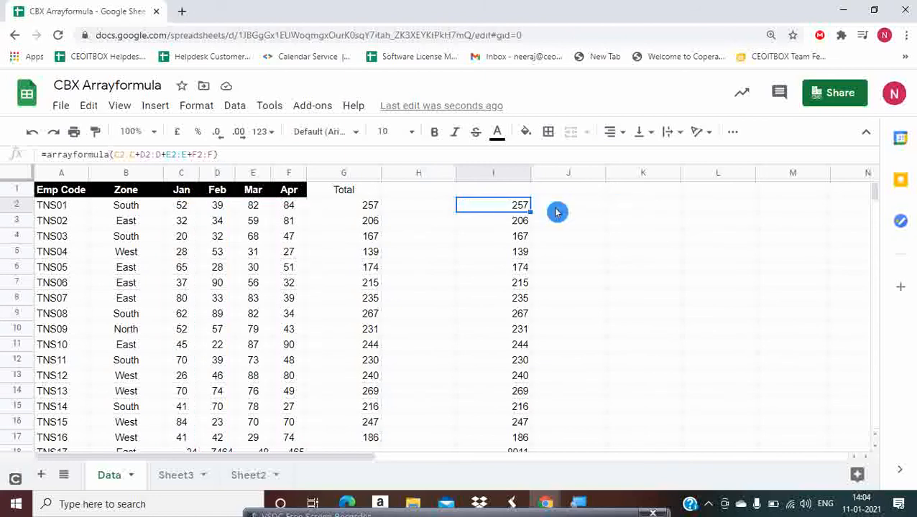
- Examine the array results in column I from the first data row down to I20, below the new record
{"action": "key", "text": "Down"}
{"action": "key", "text": "Down"}
{"action": "key", "text": "Down"}
{"action": "key", "text": "Down"}
{"action": "key", "text": "Down"}
{"action": "key", "text": "Down"}
{"action": "key", "text": "Down"}
{"action": "key", "text": "Down"}
{"action": "key", "text": "Down"}
{"action": "key", "text": "Down"}
{"action": "key", "text": "Down"}
{"action": "key", "text": "Down"}
{"action": "key", "text": "Down"}
{"action": "key", "text": "Down"}
{"action": "key", "text": "Down"}
{"action": "key", "text": "Down"}
{"action": "key", "text": "Down"}
{"action": "key", "text": "Down"}
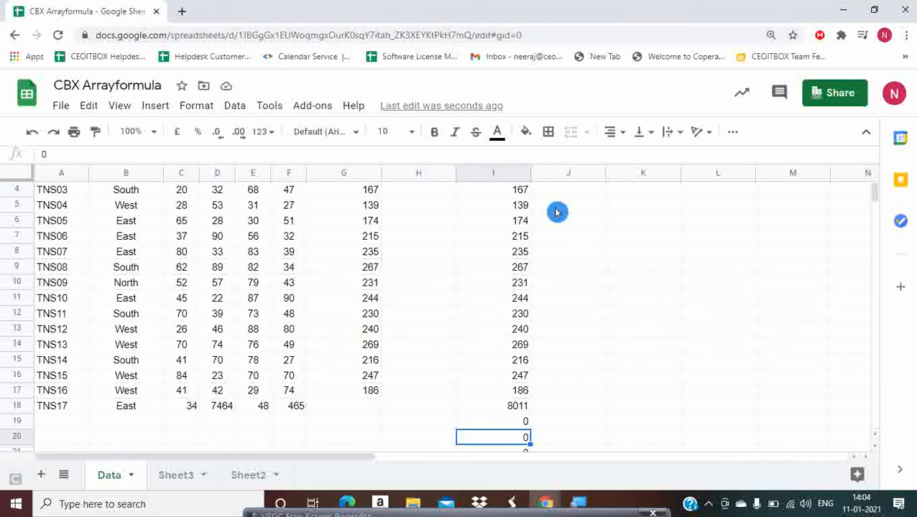
- Review the new record's Jan to Apr values across row 18 against its empty Total cell
{"action": "key", "text": "Up"}
{"action": "key", "text": "Up"}
{"action": "key", "text": "Left"}
{"action": "key", "text": "Left"}
{"action": "key", "text": "Left"}
{"action": "key", "text": "Left"}
{"action": "key", "text": "Left"}
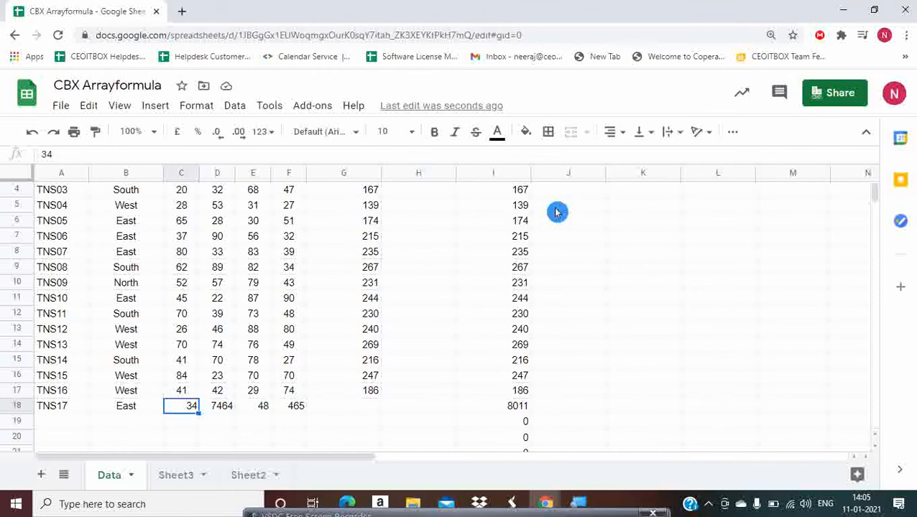
{"action": "key", "text": "Right"}
{"action": "key", "text": "Right"}
{"action": "key", "text": "Right"}
{"action": "key", "text": "Right"}
{"action": "key", "text": "Right"}
- Fill the sum formula from G17 down into the new record's Total cell G18
{"action": "key", "text": "Left"}
{"action": "key", "text": "Up"}
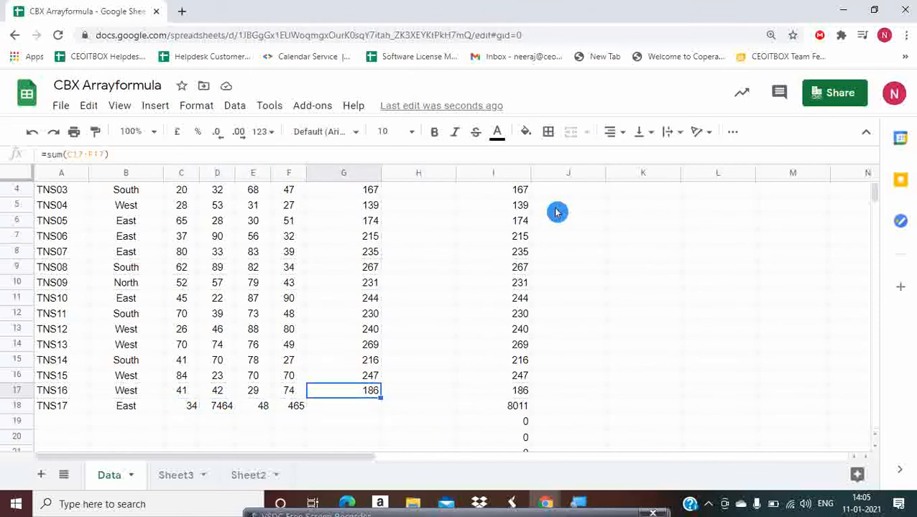
{"action": "key", "text": "ctrl+Up"}
{"action": "key", "text": "ctrl+Down"}
{"action": "key", "text": "Up"}
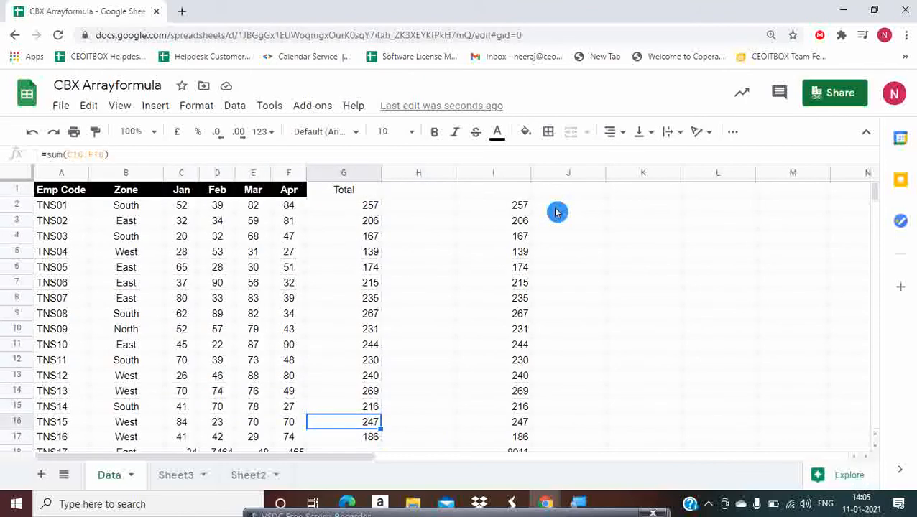
{"action": "key", "text": "Down"}
{"action": "key", "text": "shift+Down"}
{"action": "key", "text": "ctrl+d"}
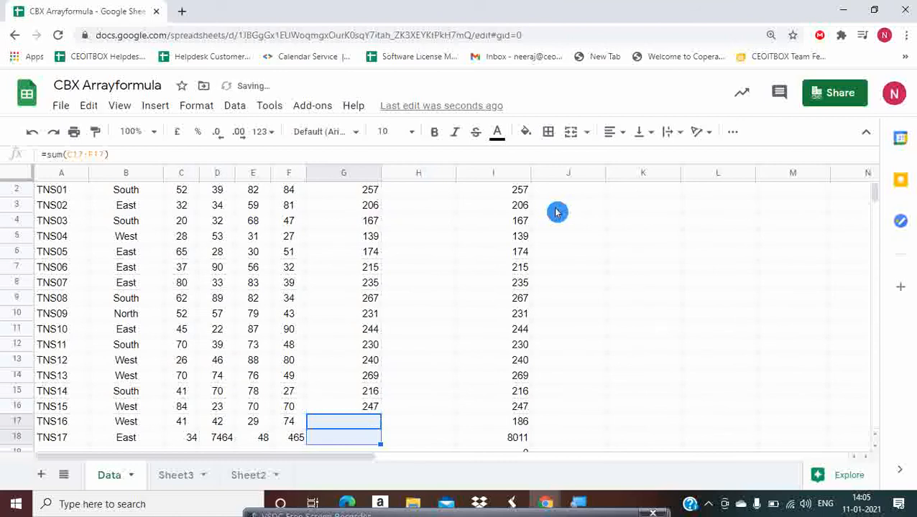
{"action": "key", "text": "Down"}
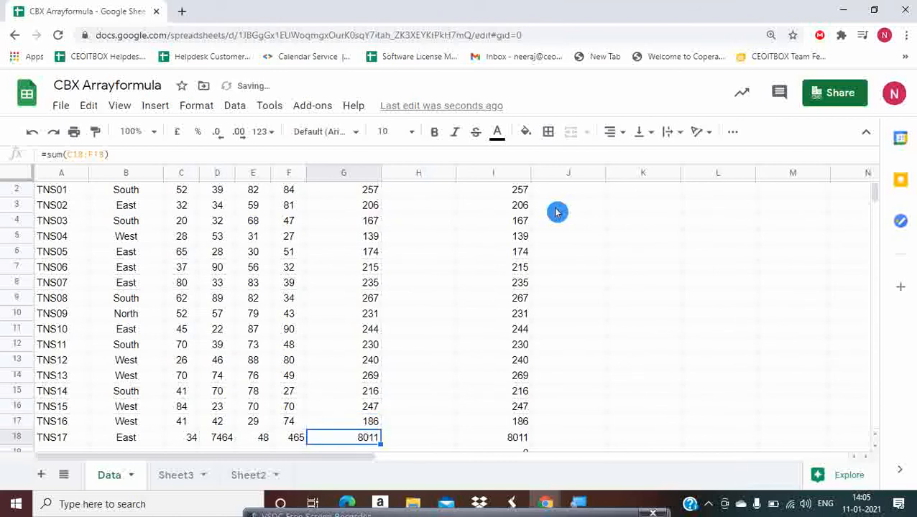
- Center-align the new record's Jan to Apr values in C18:F18
{"action": "key", "text": "Left"}
{"action": "key", "text": "Left"}
{"action": "key", "text": "Left"}
{"action": "key", "text": "Left"}
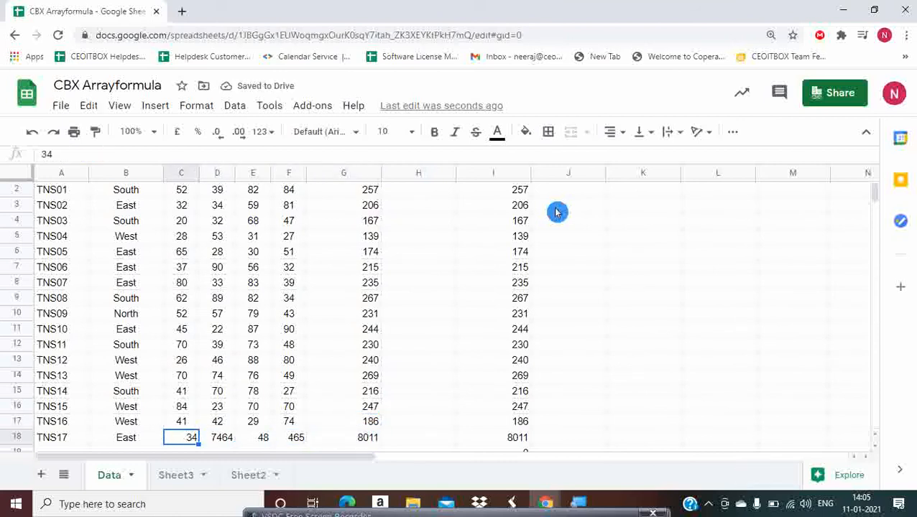
{"action": "key", "text": "ctrl+shift+Right"}
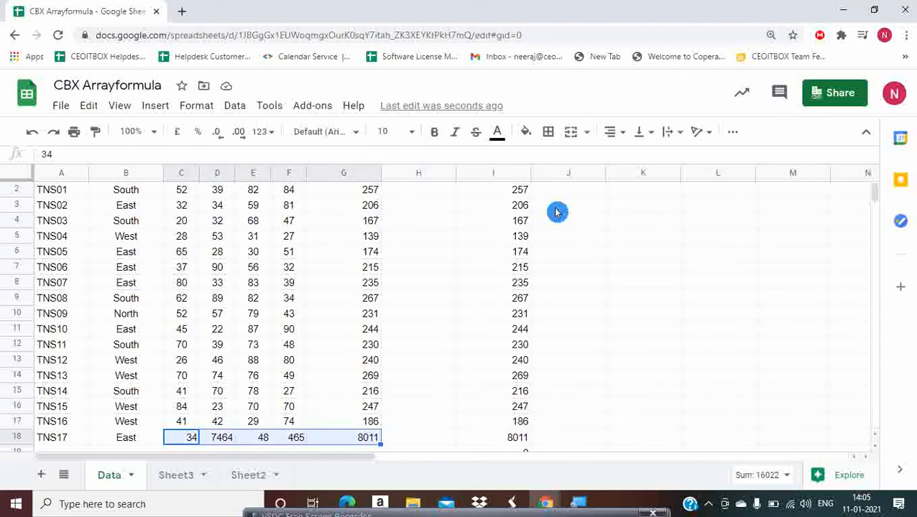
{"action": "key", "text": "ctrl+shift+Left"}
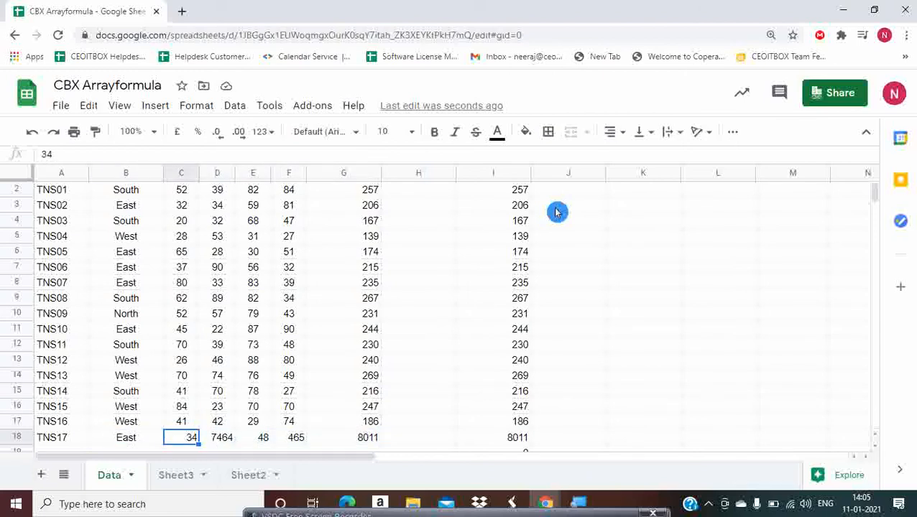
{"action": "key", "text": "shift+Right"}
{"action": "key", "text": "shift+Right"}
{"action": "key", "text": "shift+Right"}
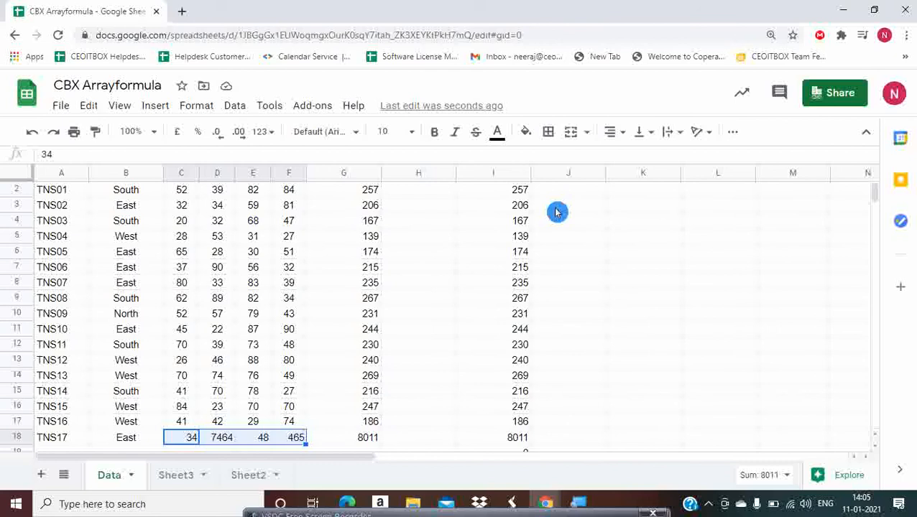
- Delete the array formula in I2 to clear its results from column I
{"action": "key", "text": "Right"}
{"action": "key", "text": "Right"}
{"action": "key", "text": "Right"}
{"action": "key", "text": "Right"}
{"action": "key", "text": "Right"}
{"action": "key", "text": "Right"}
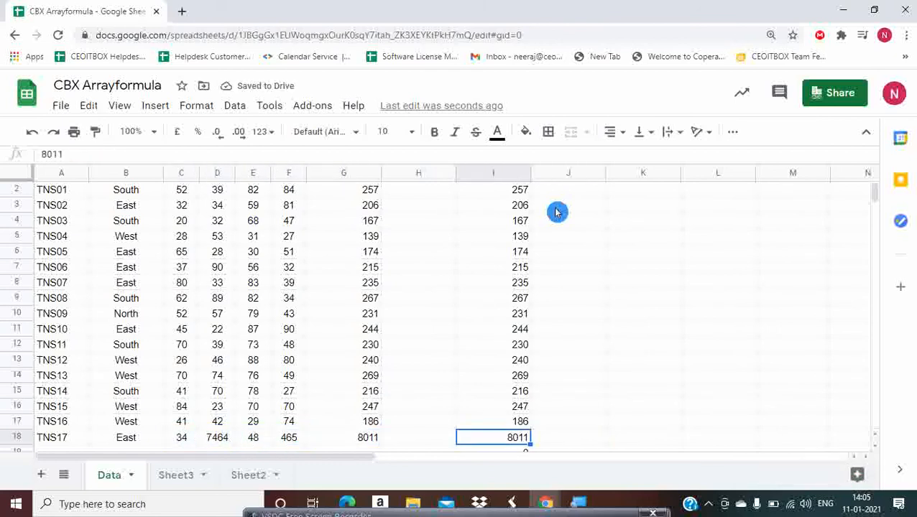
{"action": "key", "text": "ctrl+Up"}
{"action": "key", "text": "ctrl+Up"}
{"action": "key", "text": "Down"}
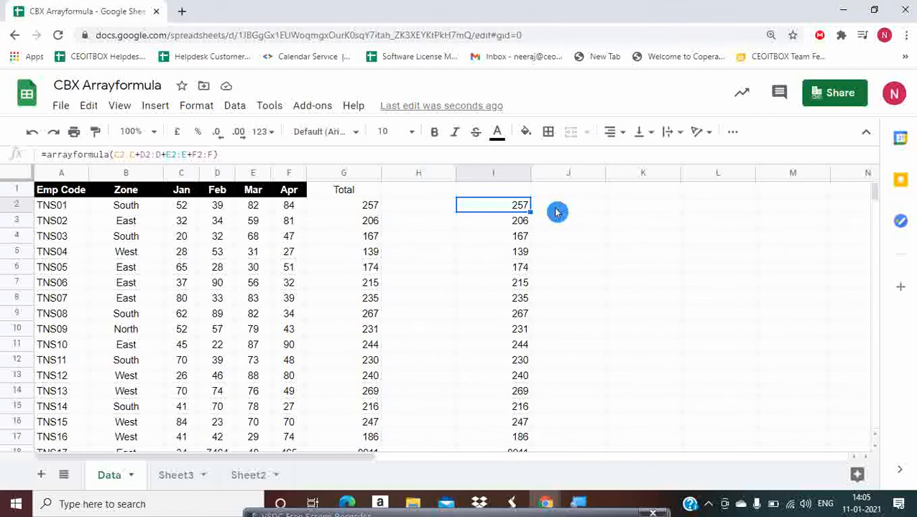
{"action": "key", "text": "Delete"}
- Apply the Apr header's formatting to the Total header in G1
{"action": "key", "text": "Left"}
{"action": "key", "text": "Left"}
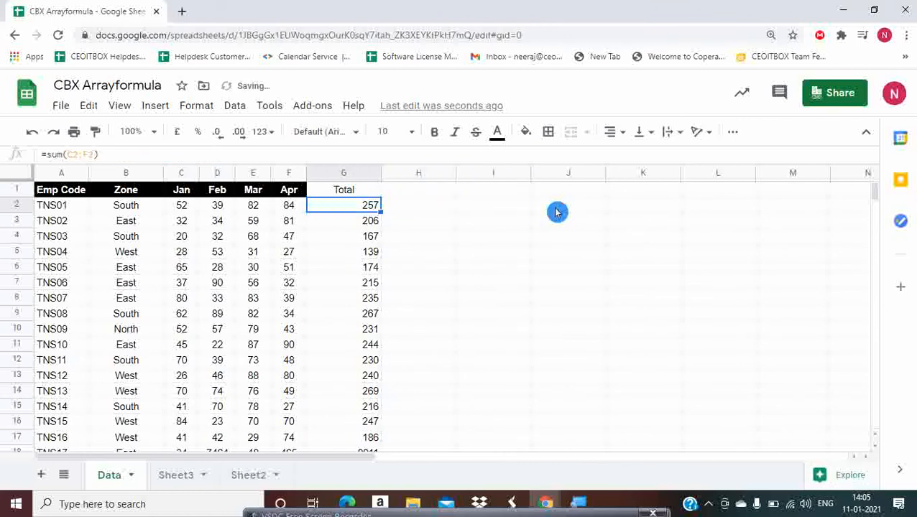
{"action": "key", "text": "ctrl+Down"}
{"action": "key", "text": "Down"}
{"action": "key", "text": "Up"}
{"action": "key", "text": "Up"}
{"action": "key", "text": "ctrl+Up"}
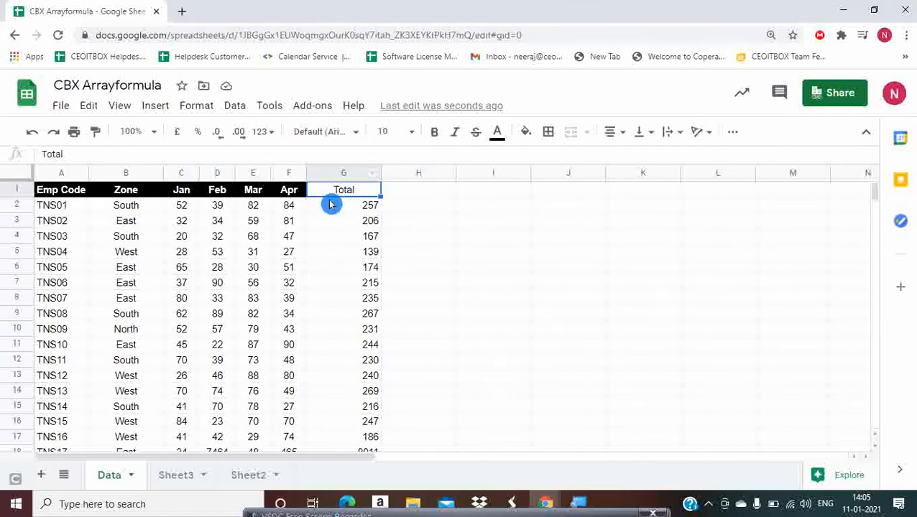
{"action": "key", "text": "Left"}
{"action": "key", "text": "Right"}
{"action": "key", "text": "ctrl+alt+v"}
- Center-align the Total column from its header in G1 down to G18
{"action": "key", "text": "ctrl+shift+Down"}
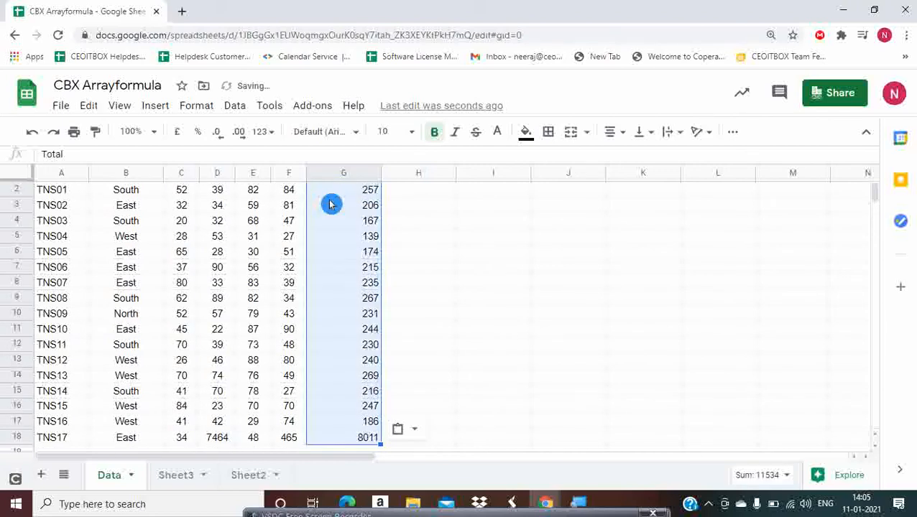
{"action": "key", "text": "ctrl+shift+e"}
{"action": "key", "text": "ctrl+shift+Up"}
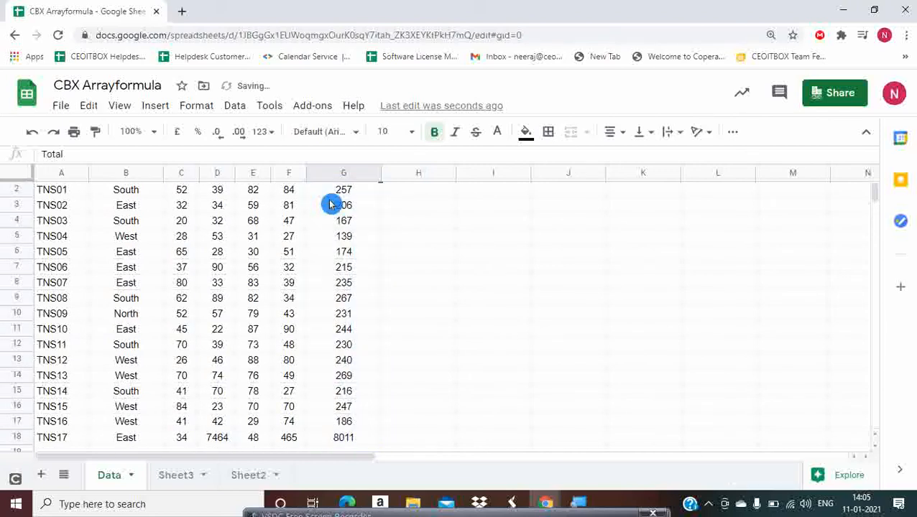
{"action": "key", "text": "Down"}
{"action": "key", "text": "Up"}
{"action": "key", "text": "Down"}
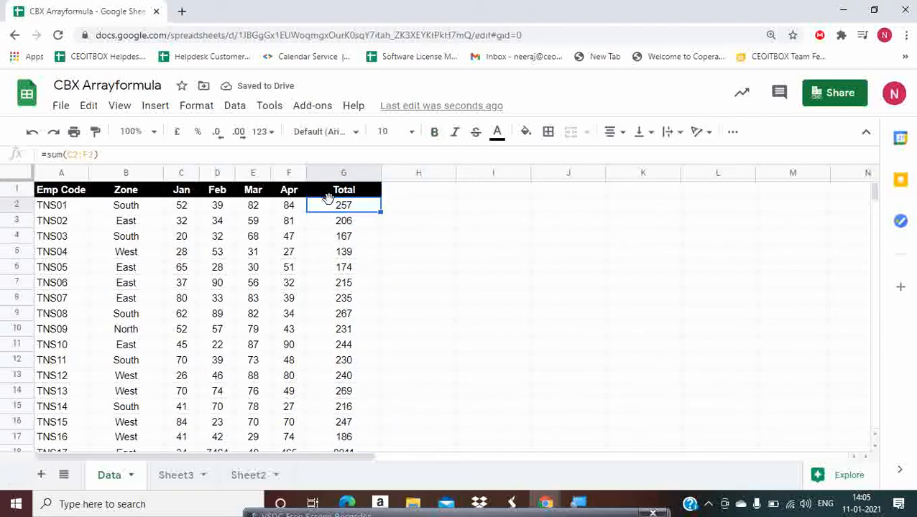
- Enter =average(G2:G18) in H2 to average all the employee totals
{"action": "key", "text": "Right"}
{"action": "left_click", "coordinate": [330, 206]}
{"action": "key", "text": "ctrl+shift+Down"}
{"action": "key", "text": "Down"}
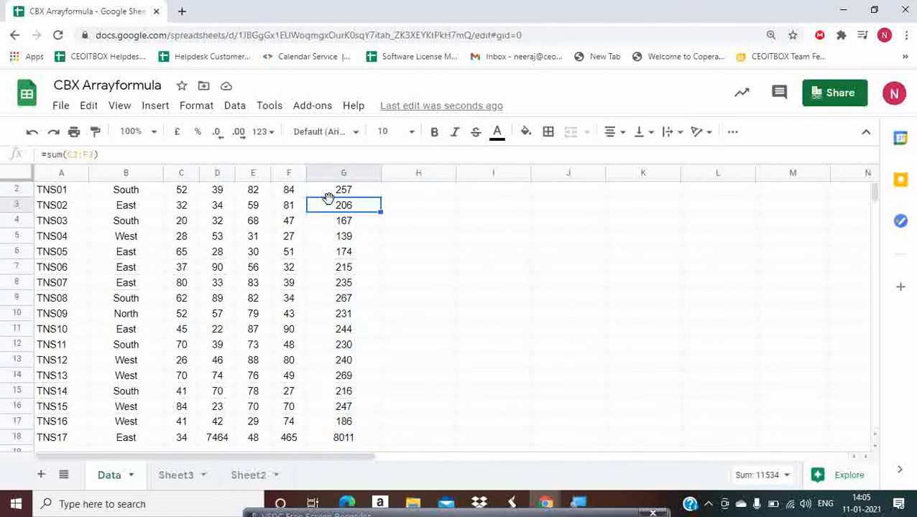
{"action": "key", "text": "Up"}
{"action": "key", "text": "Up"}
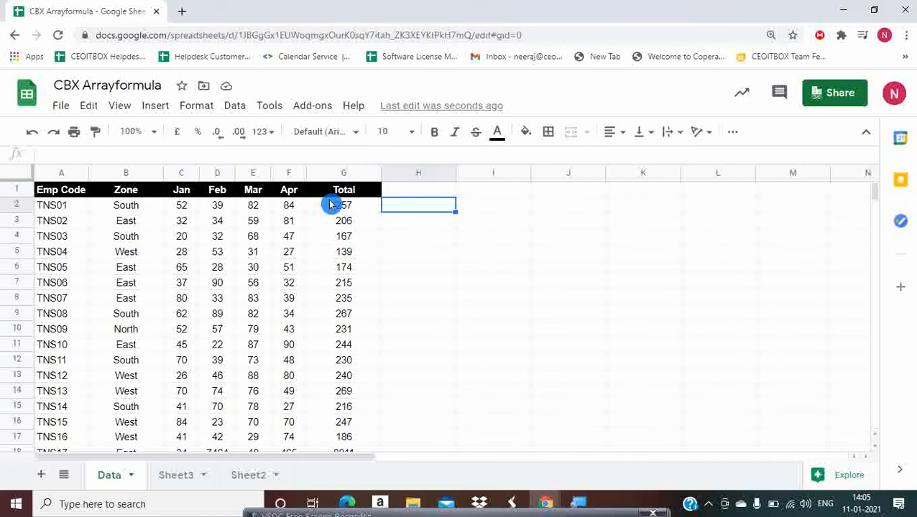
{"action": "type", "text": "=average"}
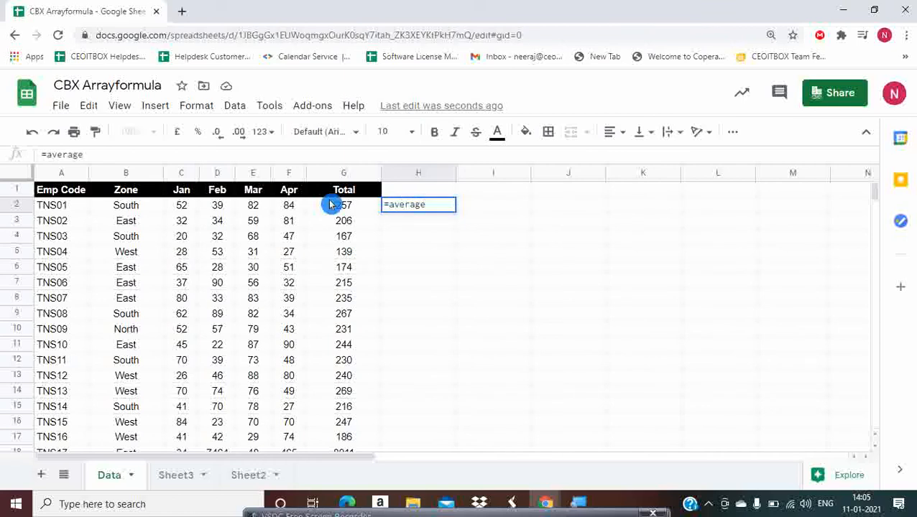
{"action": "type", "text": "("}
{"action": "left_click", "coordinate": [330, 205]}
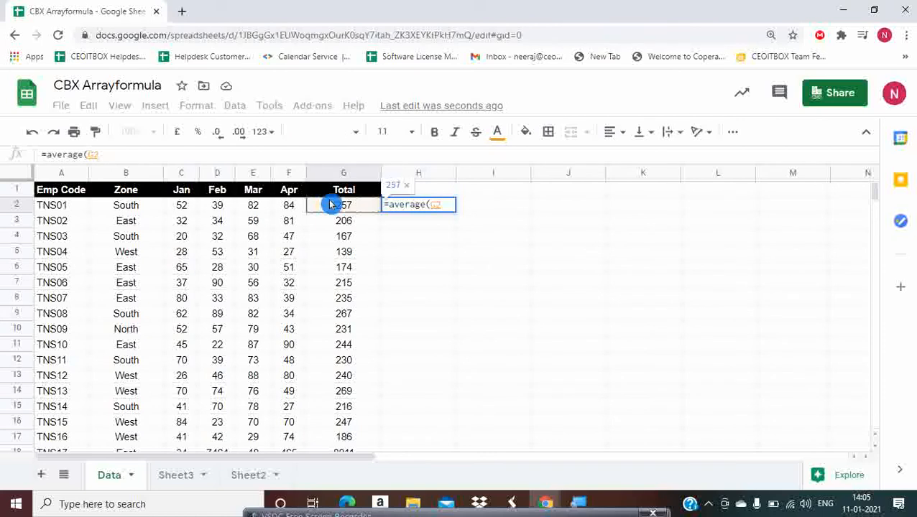
{"action": "key", "text": "ctrl+shift+Down"}
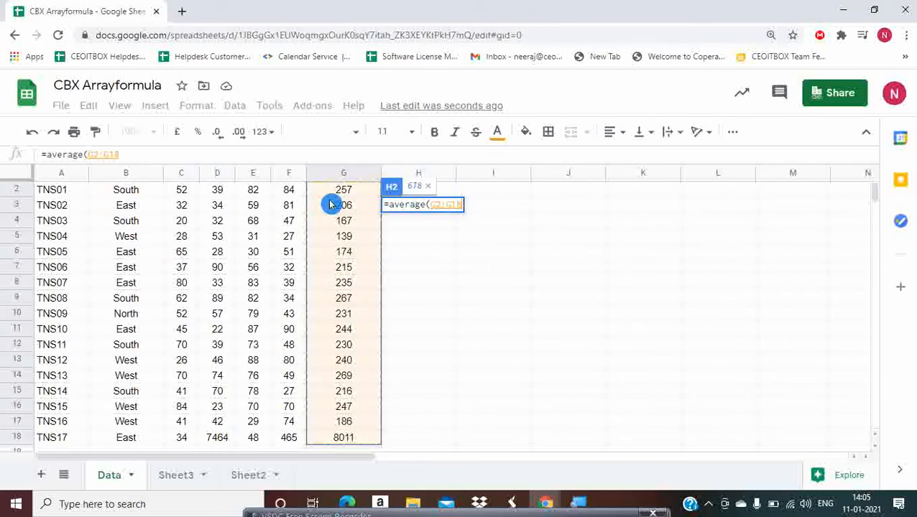
{"action": "key", "text": "Return"}
{"action": "key", "text": "Up"}
{"action": "key", "text": "Up"}
{"action": "key", "text": "Down"}
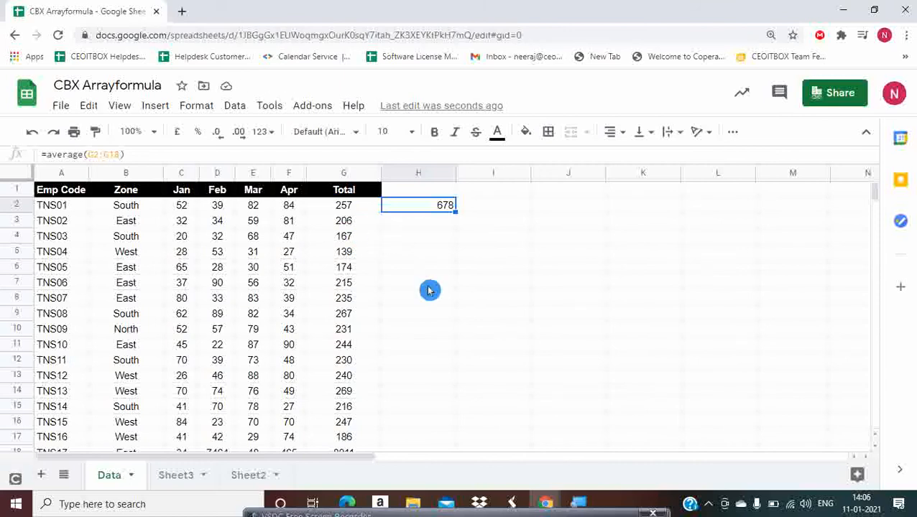
- Compare the row-by-row sum formulas in the Total column with the single average formula in H2
{"action": "left_click", "coordinate": [360, 207]}
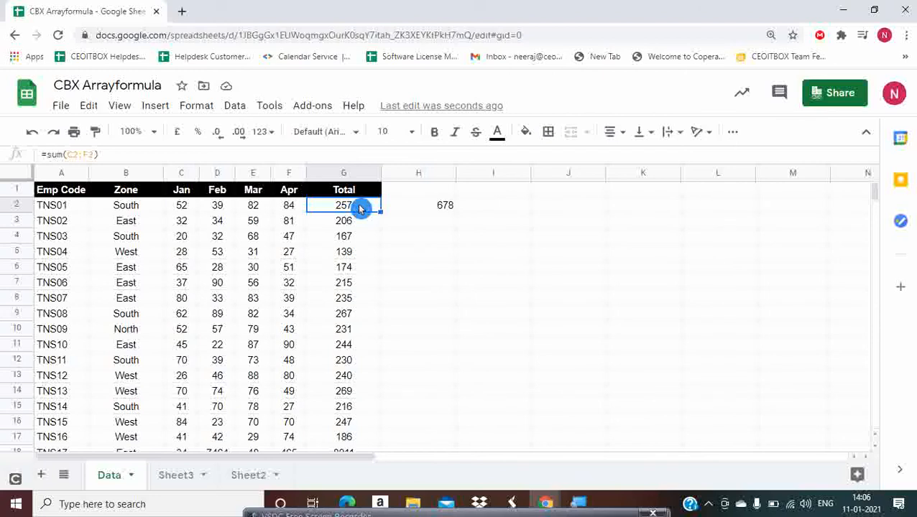
{"action": "double_click", "coordinate": [360, 208]}
{"action": "key", "text": "Escape"}
{"action": "key", "text": "ctrl+Down"}
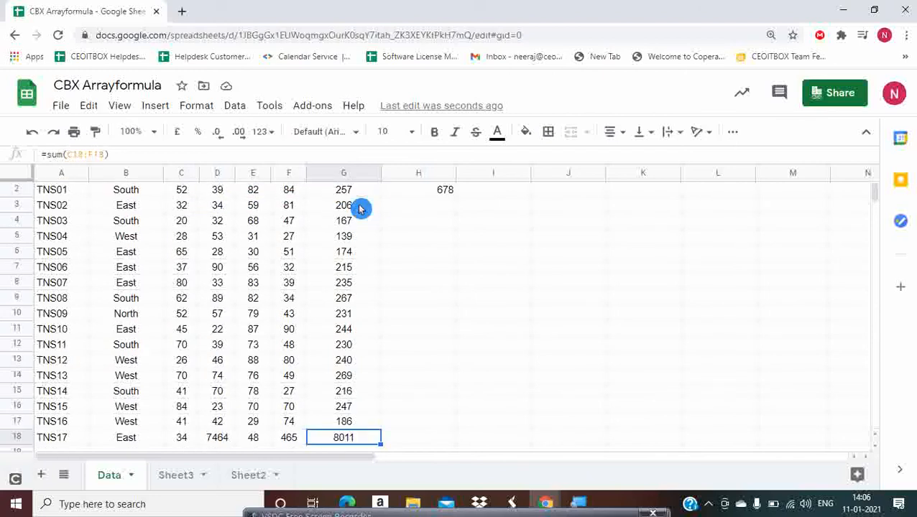
{"action": "key", "text": "Right"}
{"action": "key", "text": "Right"}
{"action": "key", "text": "Left"}
{"action": "key", "text": "ctrl+Up"}
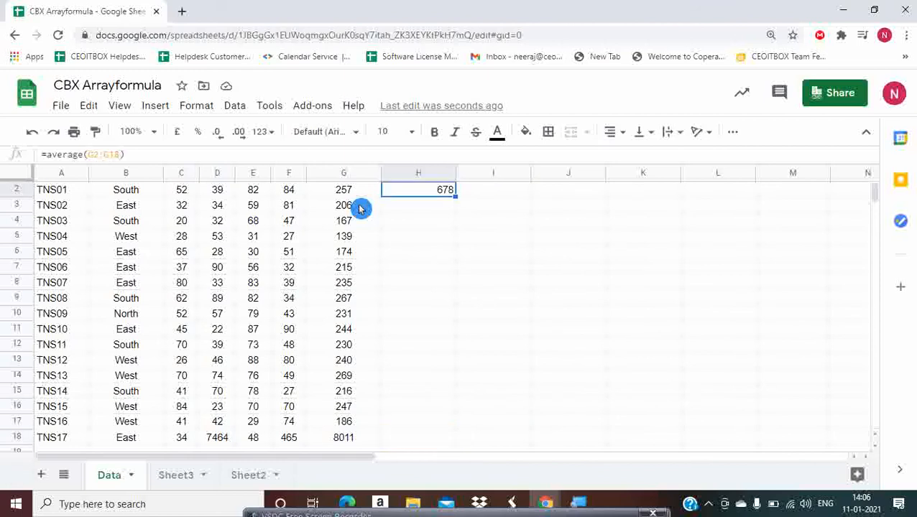
{"action": "key", "text": "Up"}
{"action": "key", "text": "Down"}
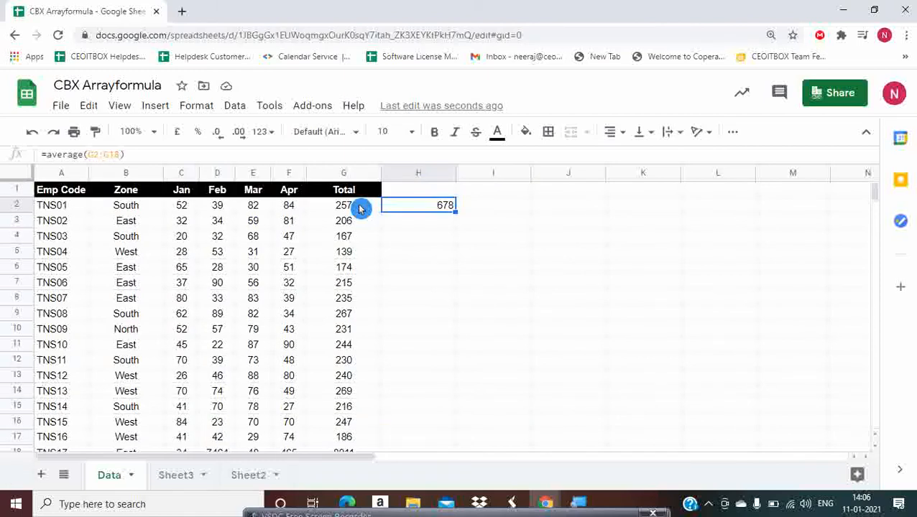
{"action": "key", "text": "Left"}
{"action": "key", "text": "Right"}
{"action": "key", "text": "Left"}
{"action": "key", "text": "Right"}
- Enter the heading Total in J1
{"action": "key", "text": "Right"}
{"action": "key", "text": "Right"}
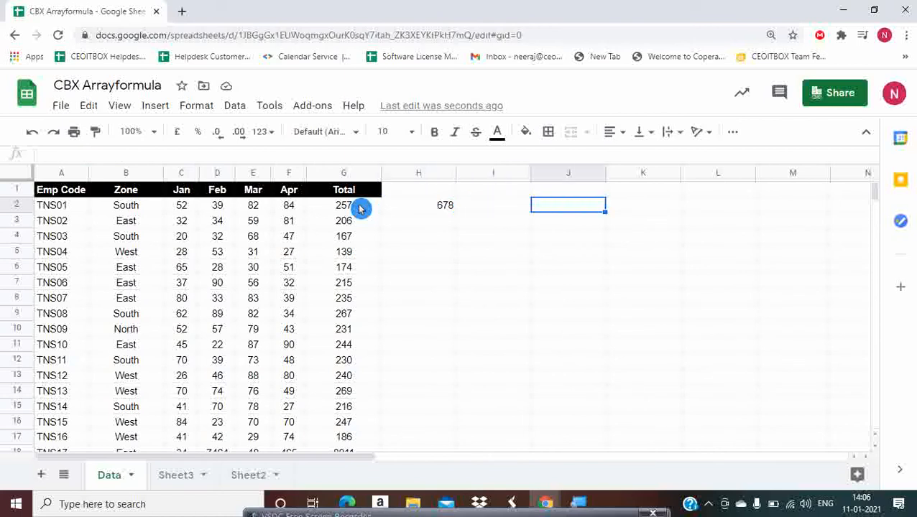
{"action": "type", "text": "=arra"}
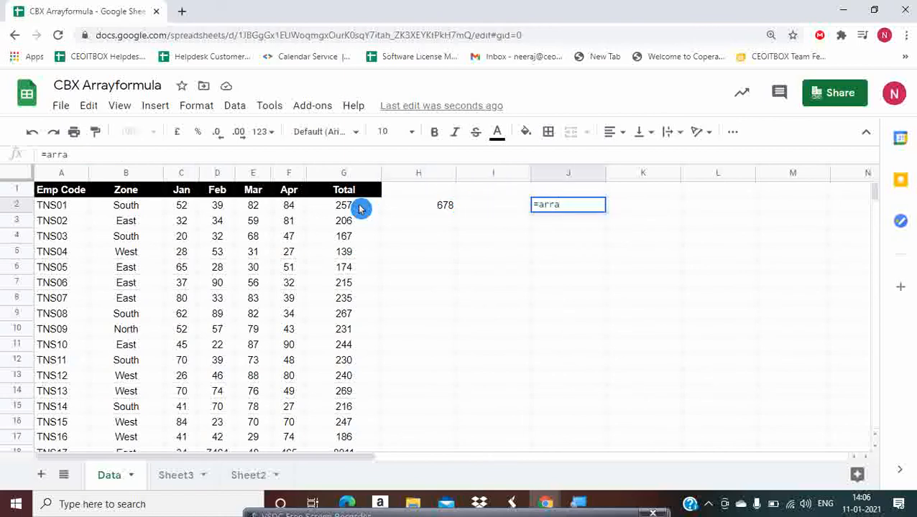
{"action": "key", "text": "Escape"}
{"action": "key", "text": "Up"}
{"action": "type", "text": "T"}
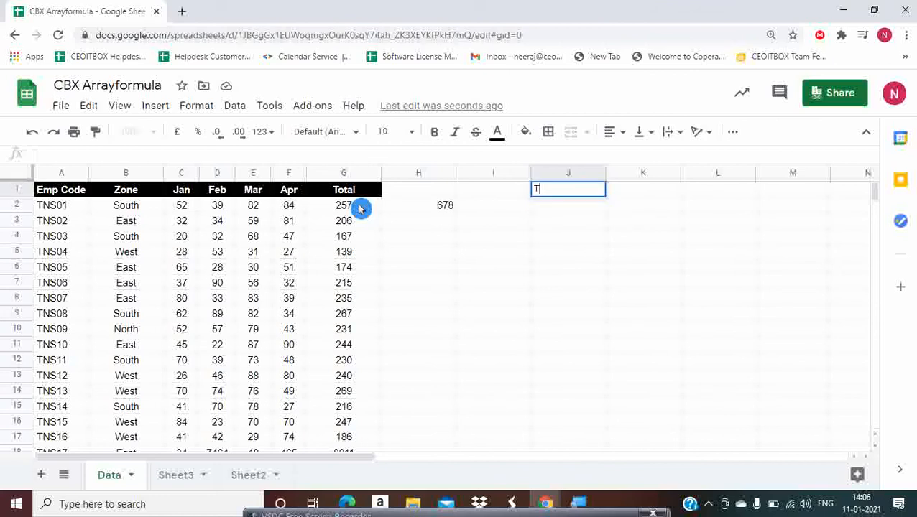
{"action": "type", "text": "otal"}
{"action": "key", "text": "Return"}
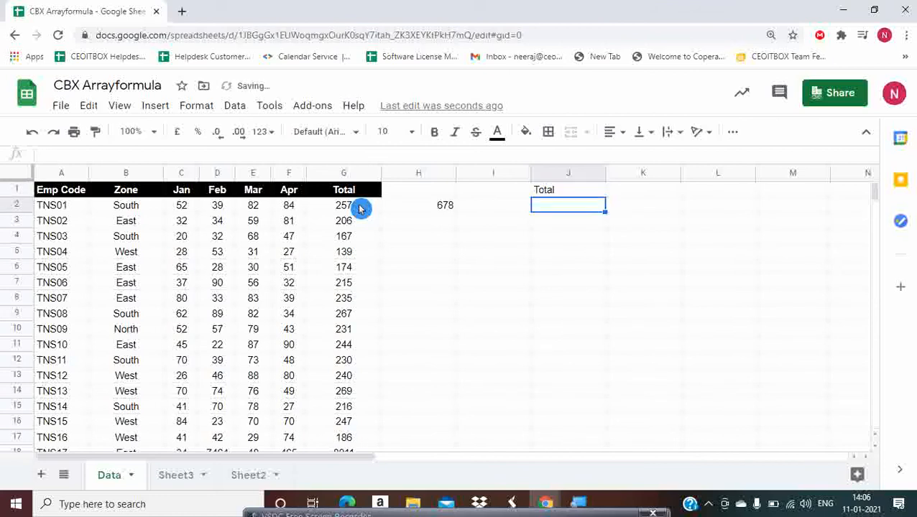
- Start an ARRAYFORMULA in J2 with the open-ended Jan range C2:C
{"action": "type", "text": "=arra"}
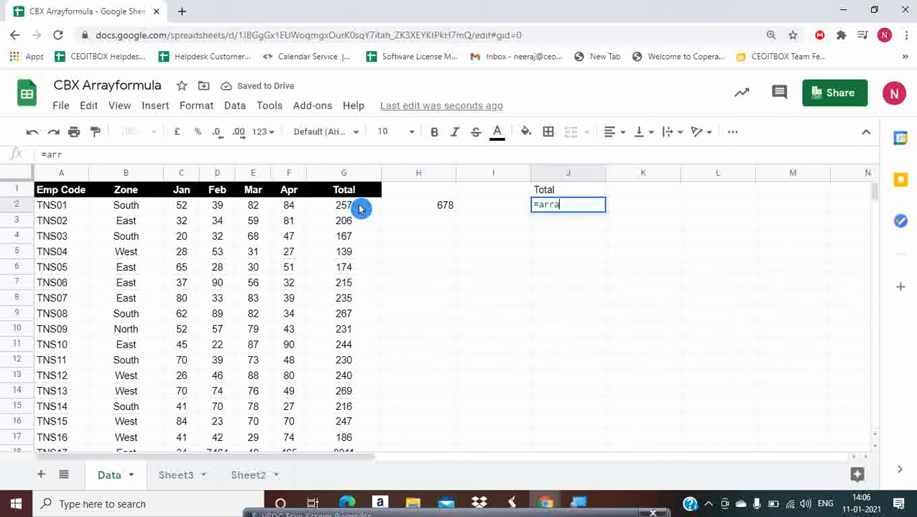
{"action": "type", "text": "yformula"}
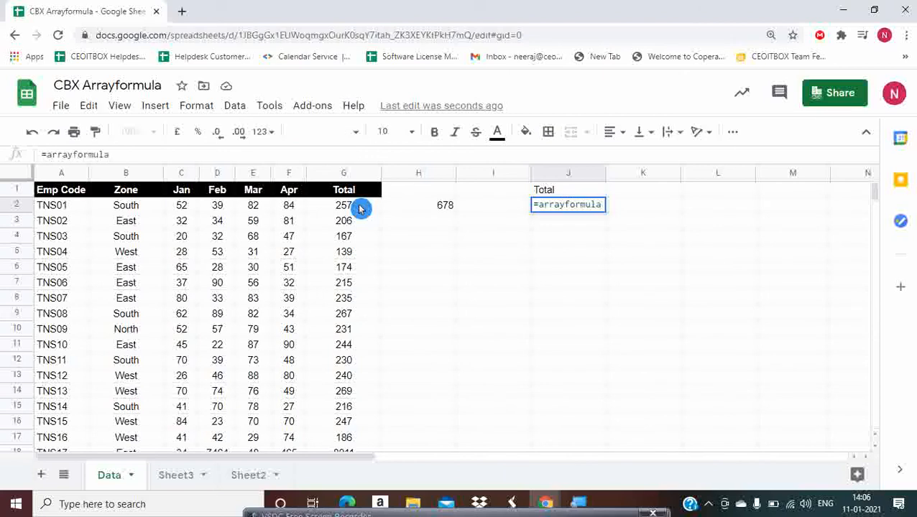
{"action": "type", "text": "("}
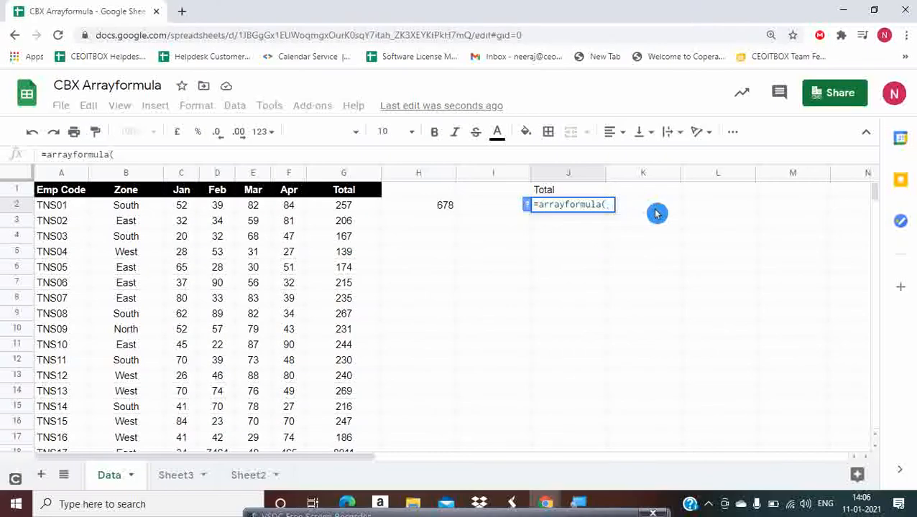
{"action": "key", "text": "Left"}
{"action": "key", "text": "Left"}
{"action": "key", "text": "Left"}
{"action": "key", "text": "Left"}
{"action": "key", "text": "Left"}
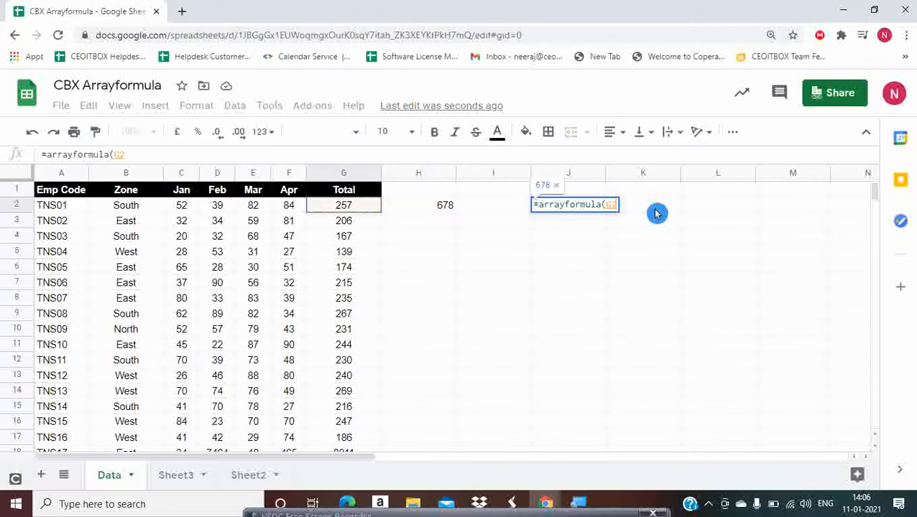
{"action": "key", "text": "Left"}
{"action": "key", "text": "Left"}
{"action": "key", "text": "shift+Down"}
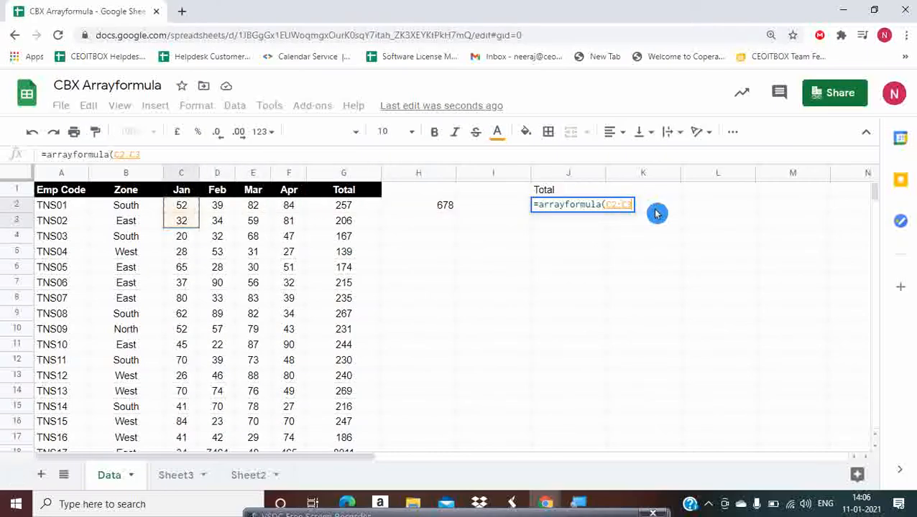
{"action": "key", "text": "ctrl+shift+Down"}
- Add the open-ended Feb range D2:D to the array formula in J2
{"action": "type", "text": "+"}
{"action": "key", "text": "Left"}
{"action": "key", "text": "Left"}
{"action": "key", "text": "Left"}
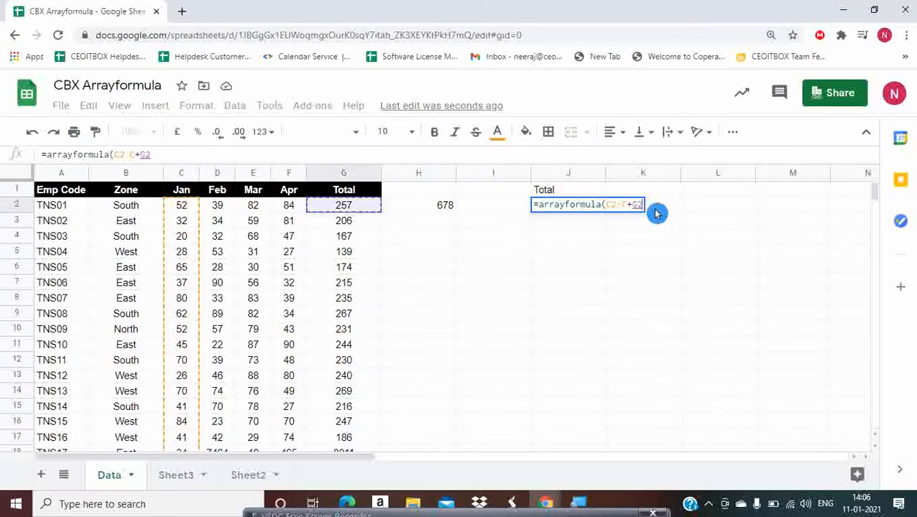
{"action": "key", "text": "Left"}
{"action": "key", "text": "Left"}
{"action": "key", "text": "Left"}
{"action": "key", "text": "shift+Down"}
{"action": "key", "text": "ctrl+shift+Down"}
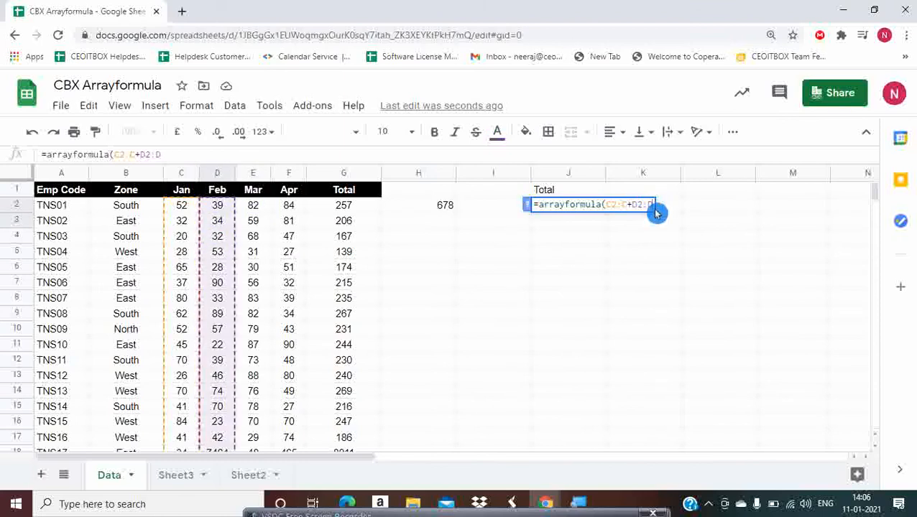
- Add the open-ended Mar range E2:E to the array formula in J2
{"action": "type", "text": "+"}
{"action": "key", "text": "Left"}
{"action": "key", "text": "Left"}
{"action": "key", "text": "Left"}
{"action": "key", "text": "Left"}
{"action": "key", "text": "Left"}
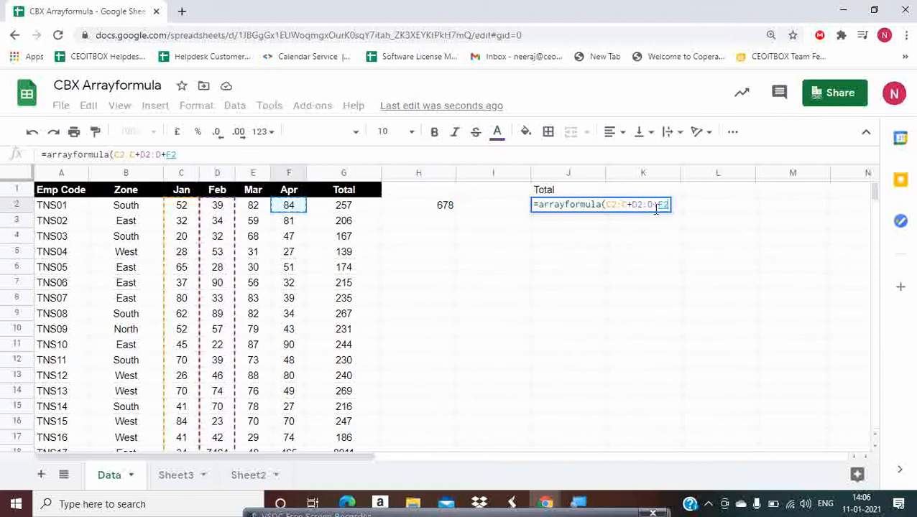
{"action": "key", "text": "shift+Down"}
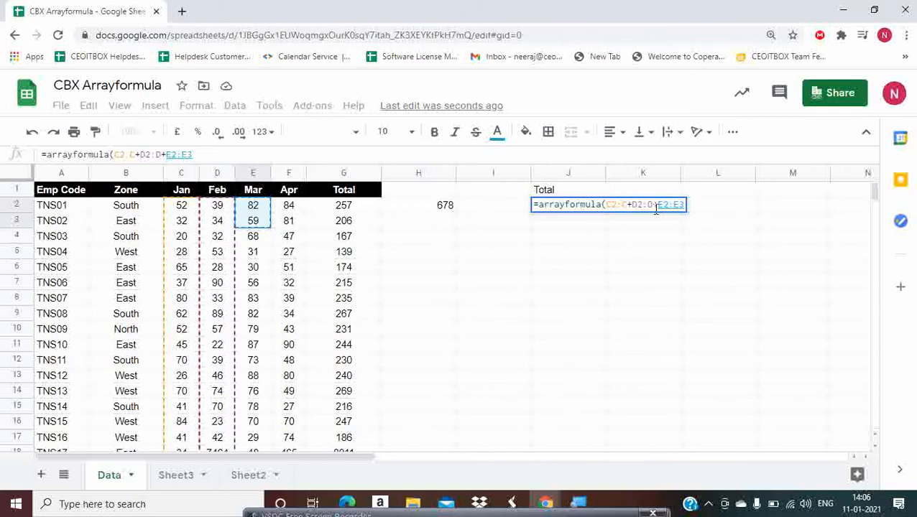
{"action": "key", "text": "ctrl+shift+Down"}
- Add the Apr range F2:F and enter J2's formula as =arrayformula(C2:C+D2:D+E2:E+F2:F)
{"action": "type", "text": "+"}
{"action": "key", "text": "Left"}
{"action": "key", "text": "Left"}
{"action": "key", "text": "Left"}
{"action": "key", "text": "Left"}
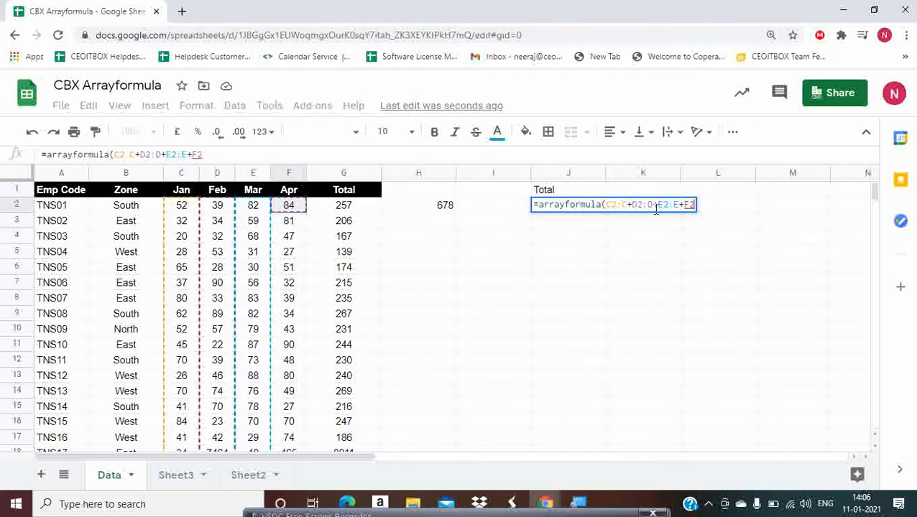
{"action": "key", "text": "shift+Down"}
{"action": "key", "text": "ctrl+shift+Down"}
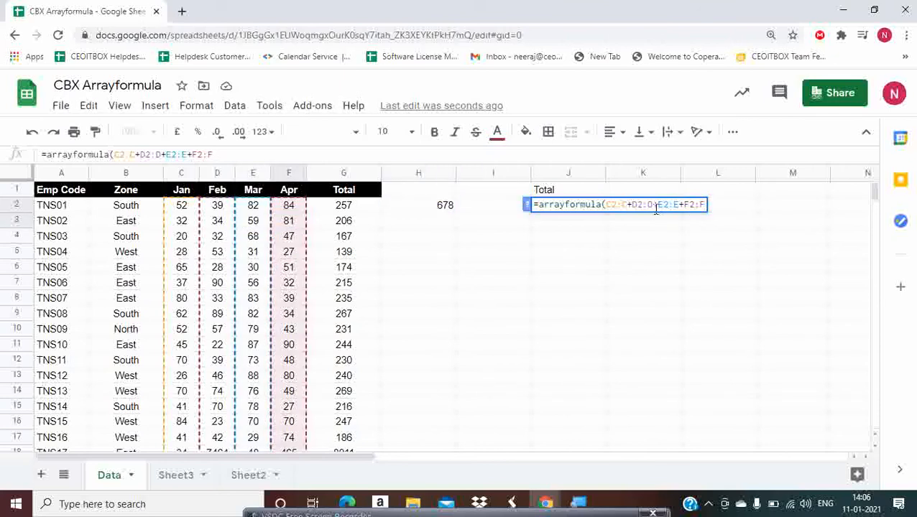
{"action": "type", "text": ")"}
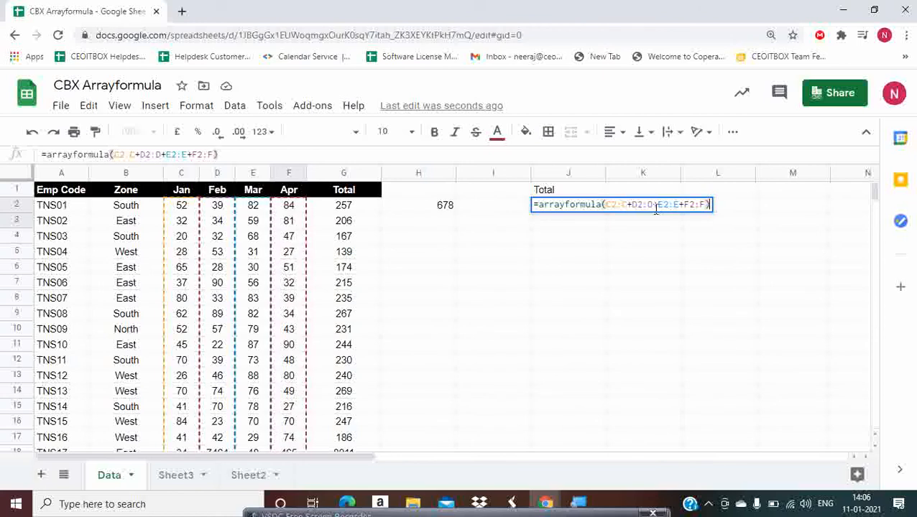
{"action": "key", "text": "Return"}
{"action": "key", "text": "Up"}
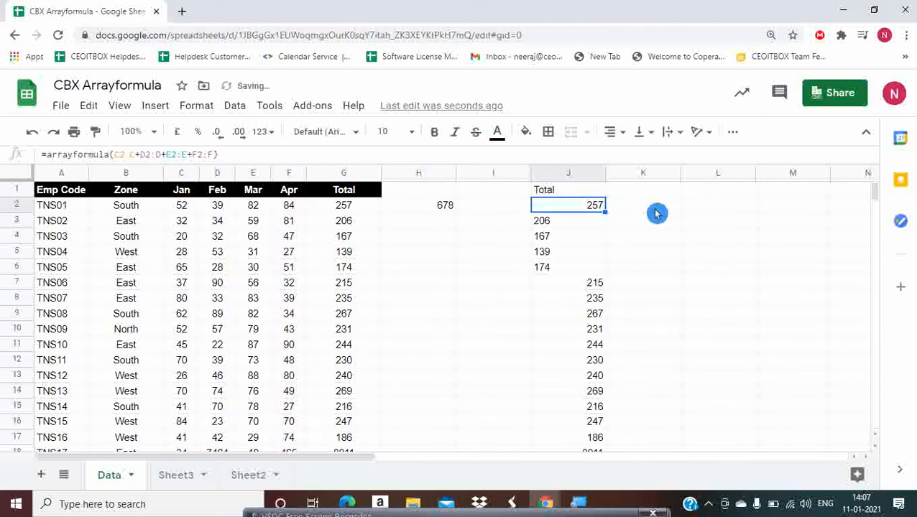
- Copy only the formatting of J2 to the array results from J3 down to J1000
{"action": "key", "text": "ctrl+c"}
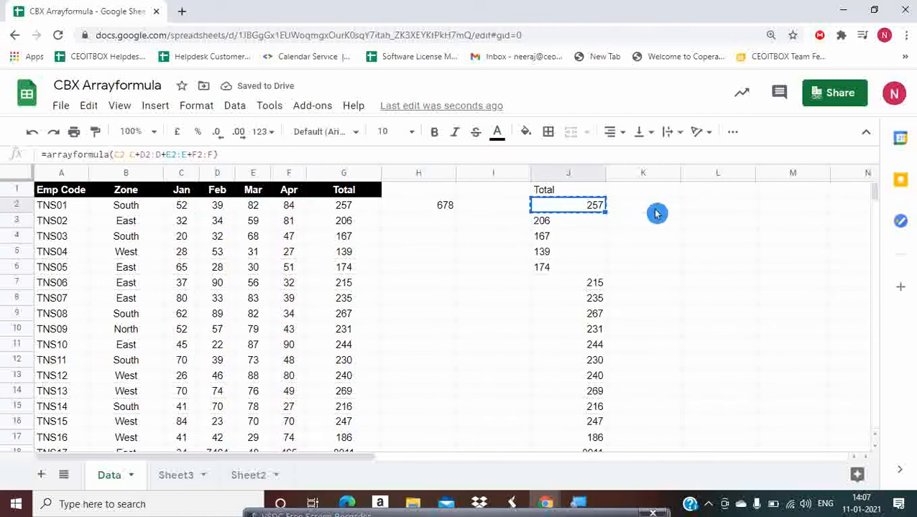
{"action": "key", "text": "Down"}
{"action": "key", "text": "ctrl+shift+Down"}
{"action": "key", "text": "ctrl+alt+v"}
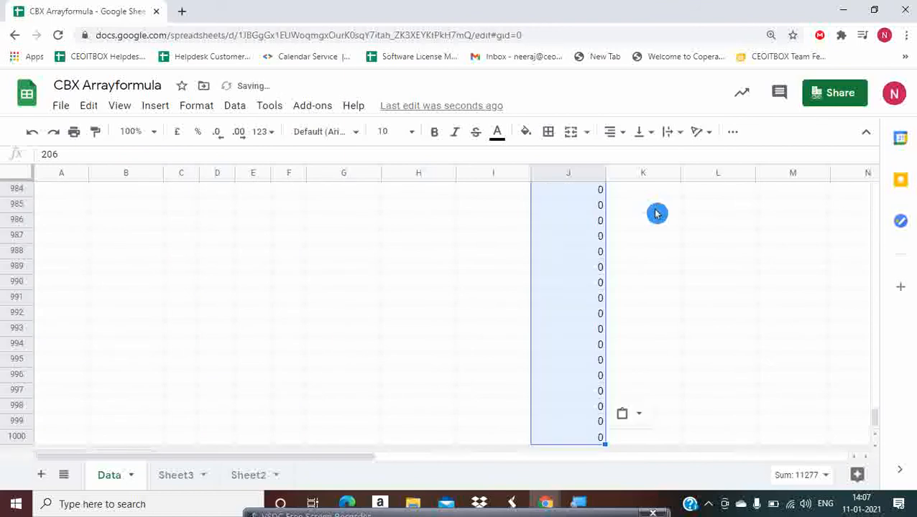
- Compare the array formula in J2 with the values in the cells below it and the average formula in H2
{"action": "key", "text": "Up"}
{"action": "key", "text": "Up"}
{"action": "key", "text": "Down"}
{"action": "key", "text": "Down"}
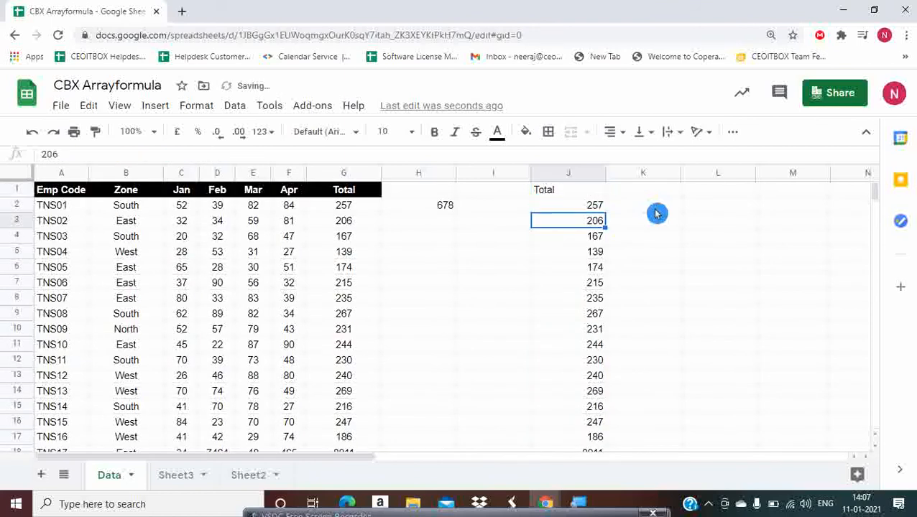
{"action": "key", "text": "Up"}
{"action": "key", "text": "Up"}
{"action": "key", "text": "Down"}
{"action": "key", "text": "Left"}
{"action": "key", "text": "Left"}
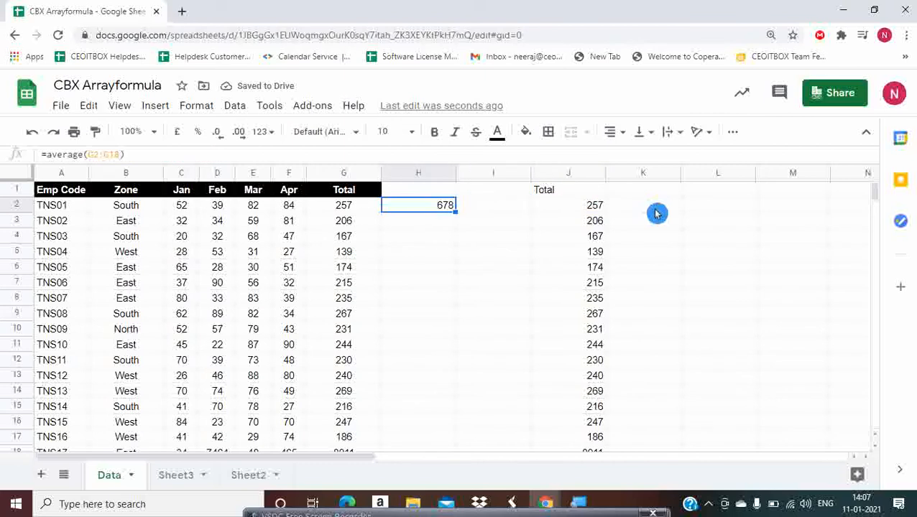
{"action": "key", "text": "Left"}
{"action": "key", "text": "Right"}
{"action": "key", "text": "Right"}
{"action": "key", "text": "Right"}
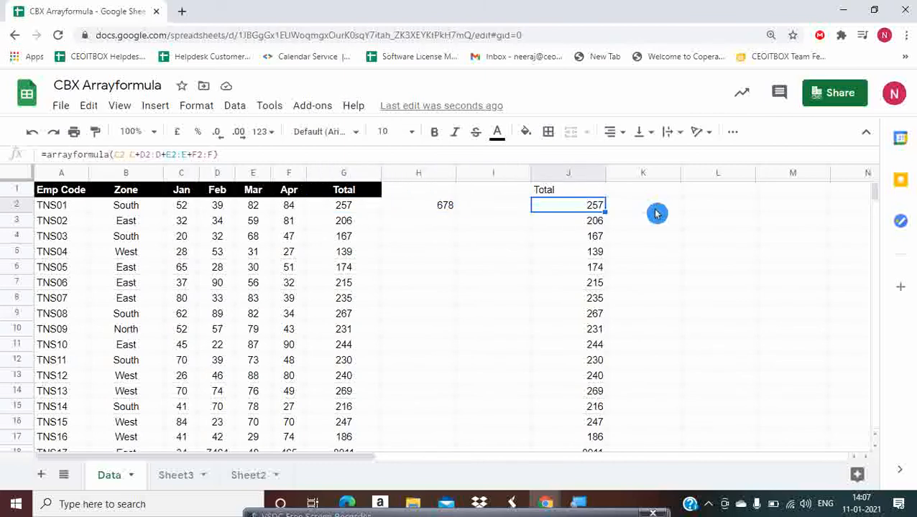
{"action": "key", "text": "Down"}
{"action": "key", "text": "Down"}
{"action": "key", "text": "Up"}
{"action": "key", "text": "Up"}
{"action": "key", "text": "Down"}
{"action": "key", "text": "Down"}
{"action": "key", "text": "Up"}
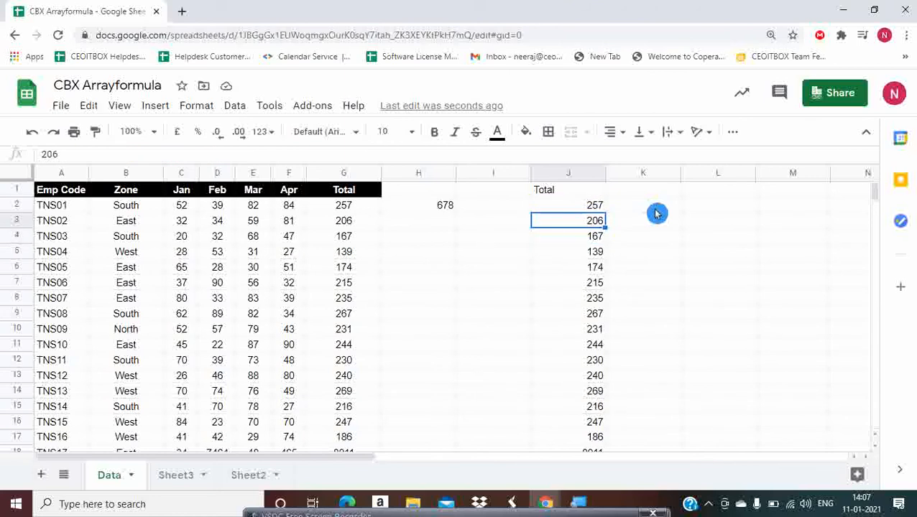
{"action": "key", "text": "Up"}
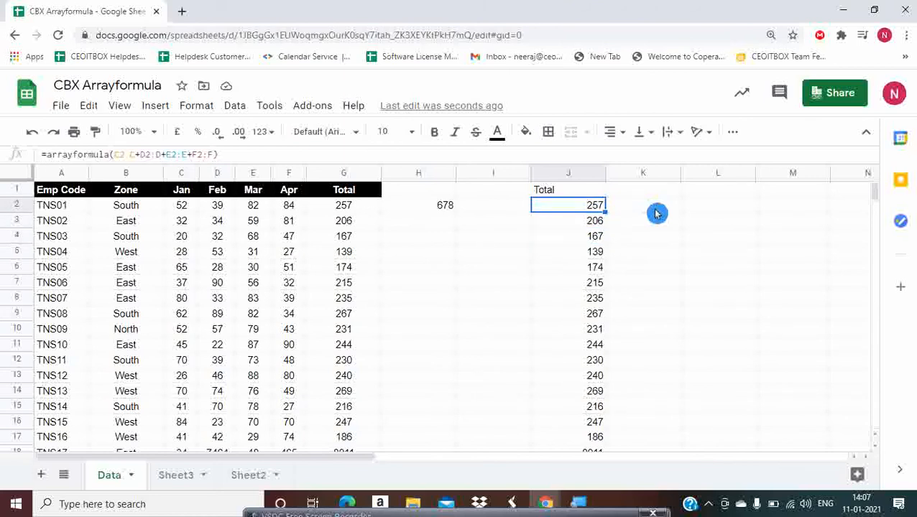
{"action": "key", "text": "Return"}
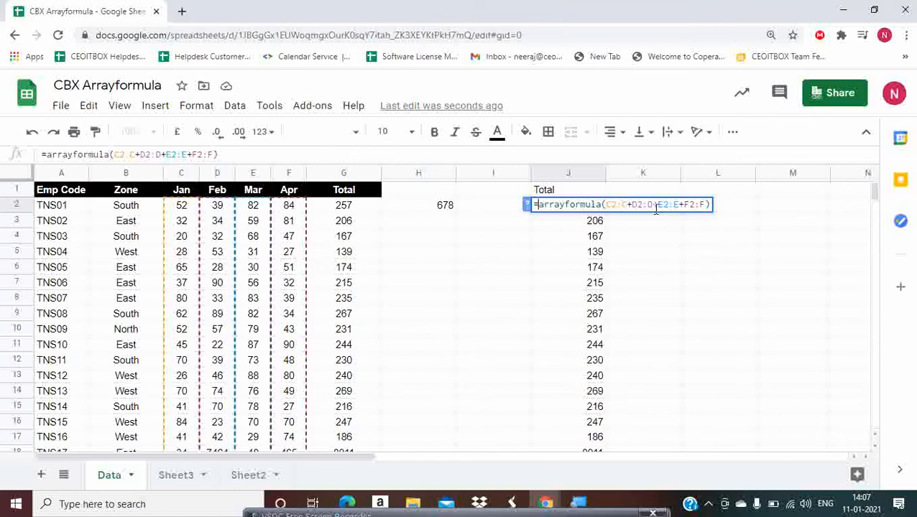
{"action": "type", "text": "as"}
{"action": "key", "text": "BackSpace"}
{"action": "key", "text": "BackSpace"}
{"action": "key", "text": "Escape"}
{"action": "key", "text": "ctrl+shift+Down"}
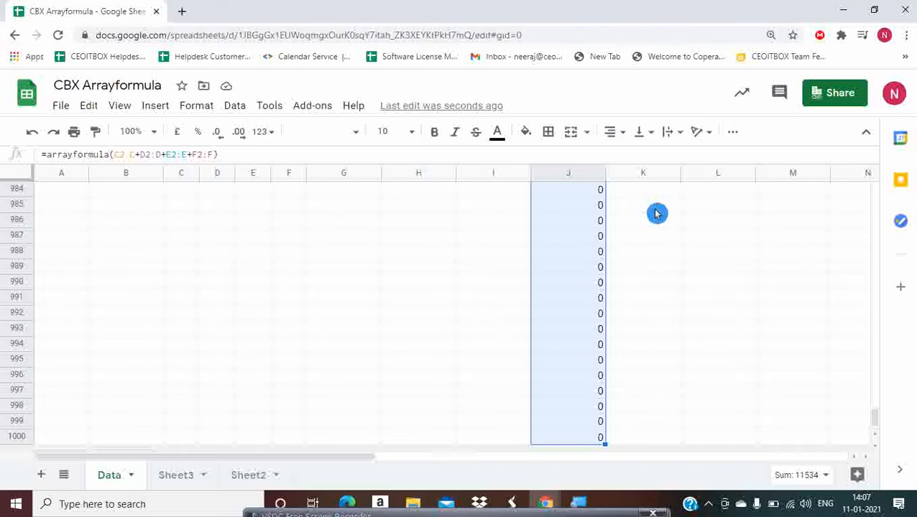
{"action": "key", "text": "Up"}
{"action": "key", "text": "Down"}
- Wrap J2's array formula in AVERAGE, entering =average(arrayformula(C2:C+D2:D+E2:E+F2:F))
{"action": "key", "text": "Return"}
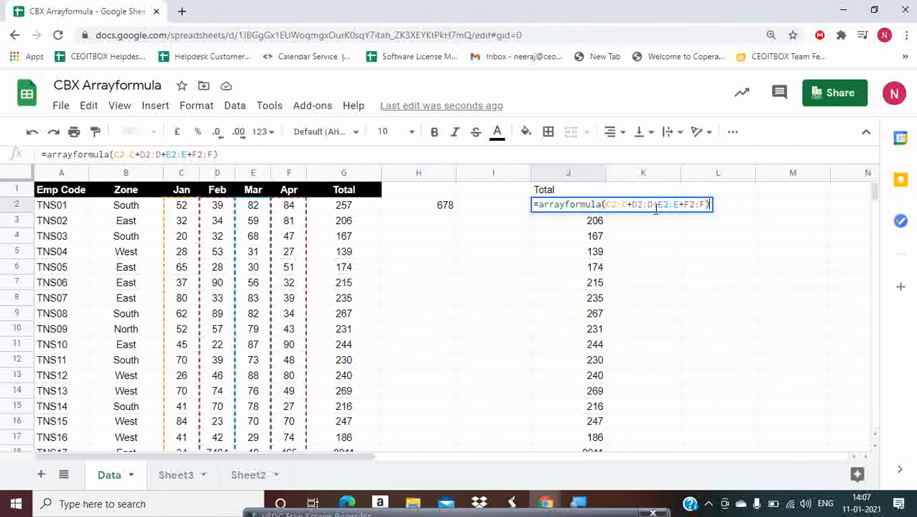
{"action": "key", "text": "Left"}
{"action": "key", "text": "Left"}
{"action": "key", "text": "Left"}
{"action": "key", "text": "Left"}
{"action": "key", "text": "Left"}
{"action": "key", "text": "Left"}
{"action": "key", "text": "Left"}
{"action": "key", "text": "Left"}
{"action": "key", "text": "Left"}
{"action": "key", "text": "Left"}
{"action": "key", "text": "Left"}
{"action": "key", "text": "Left"}
{"action": "key", "text": "Left"}
{"action": "key", "text": "Left"}
{"action": "key", "text": "Left"}
{"action": "key", "text": "Left"}
{"action": "key", "text": "Left"}
{"action": "key", "text": "Left"}
{"action": "key", "text": "Left"}
{"action": "key", "text": "Left"}
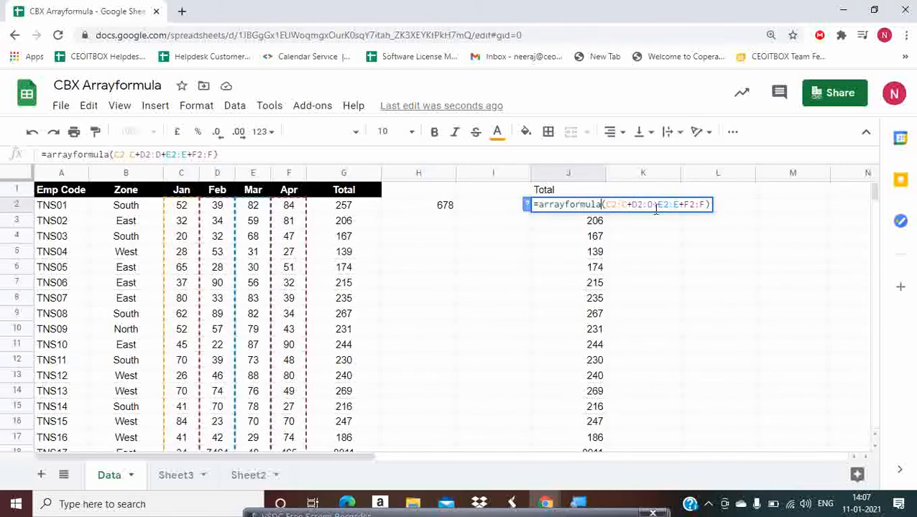
{"action": "key", "text": "Left"}
{"action": "key", "text": "Left"}
{"action": "key", "text": "Left"}
{"action": "key", "text": "Left"}
{"action": "key", "text": "Left"}
{"action": "key", "text": "Left"}
{"action": "key", "text": "Left"}
{"action": "key", "text": "Left"}
{"action": "key", "text": "Left"}
{"action": "key", "text": "Left"}
{"action": "key", "text": "Left"}
{"action": "key", "text": "Left"}
{"action": "key", "text": "Left"}
{"action": "key", "text": "Right"}
{"action": "type", "text": "aver"}
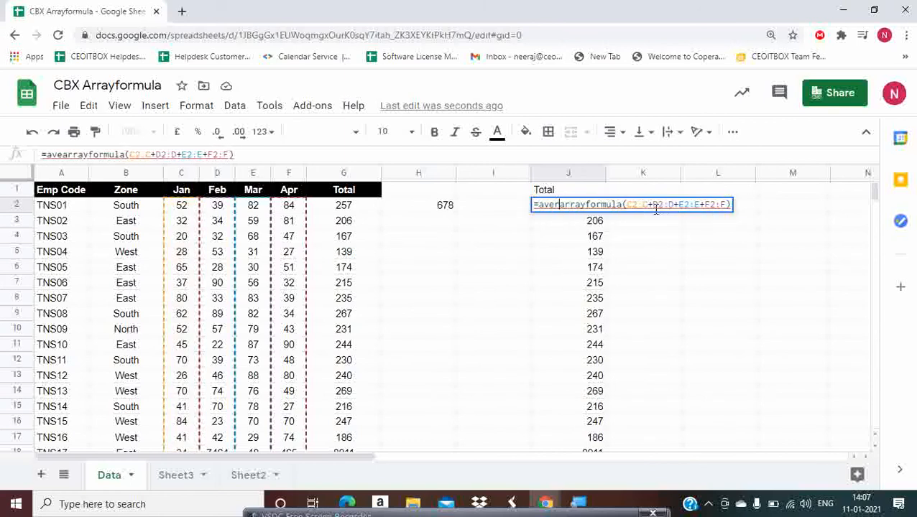
{"action": "type", "text": "age"}
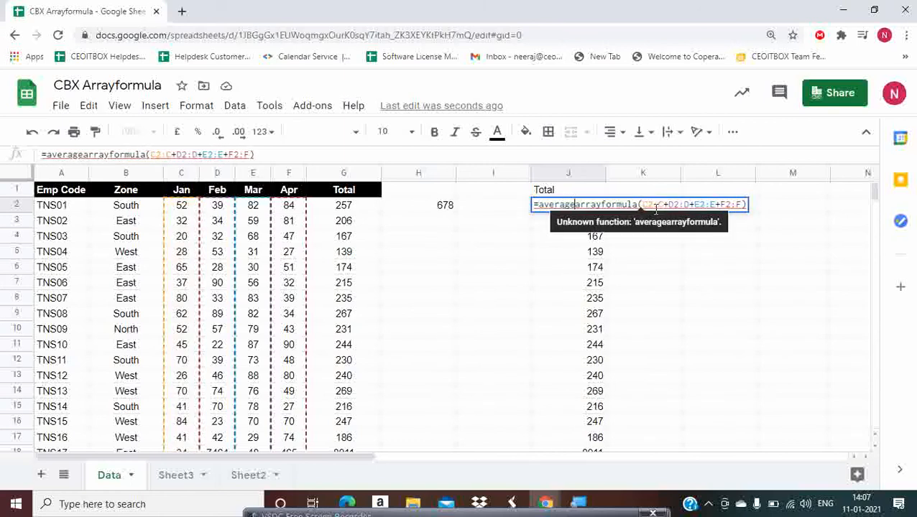
{"action": "type", "text": "("}
{"action": "key", "text": "ctrl+Right"}
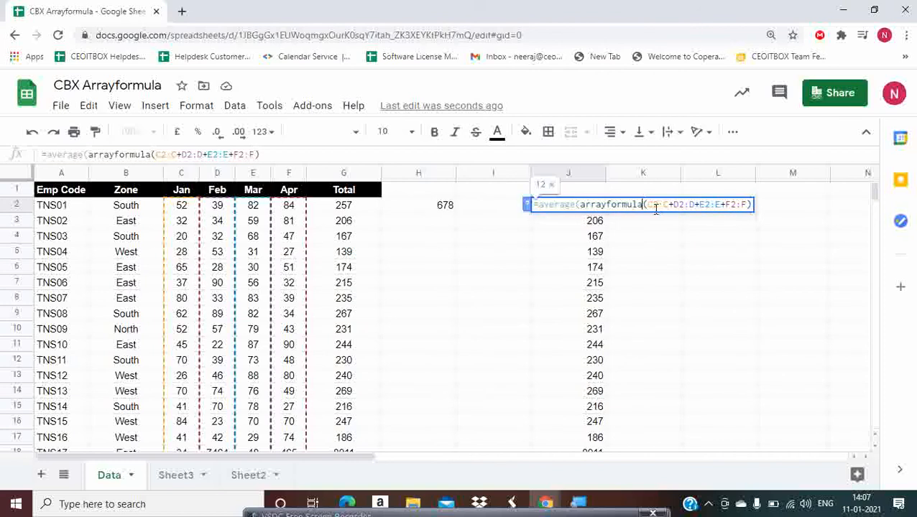
{"action": "key", "text": "End"}
{"action": "type", "text": ")"}
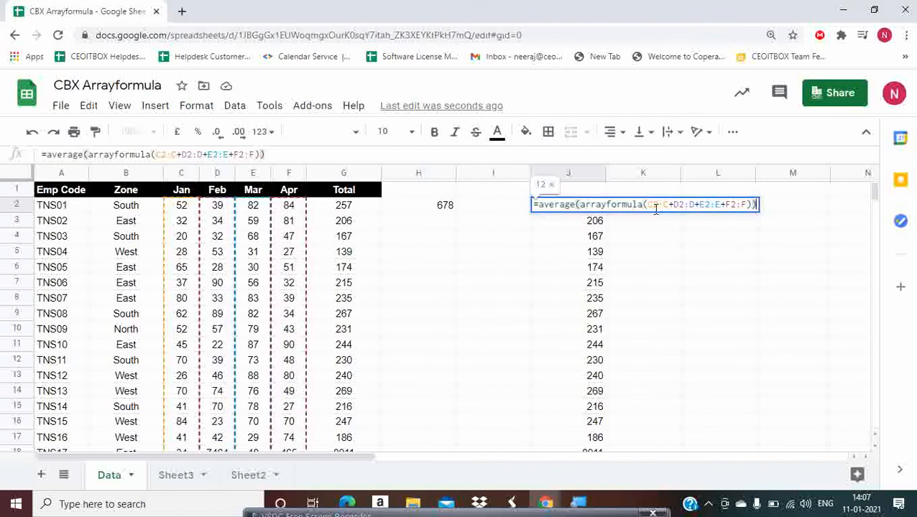
{"action": "key", "text": "Return"}
{"action": "key", "text": "Up"}
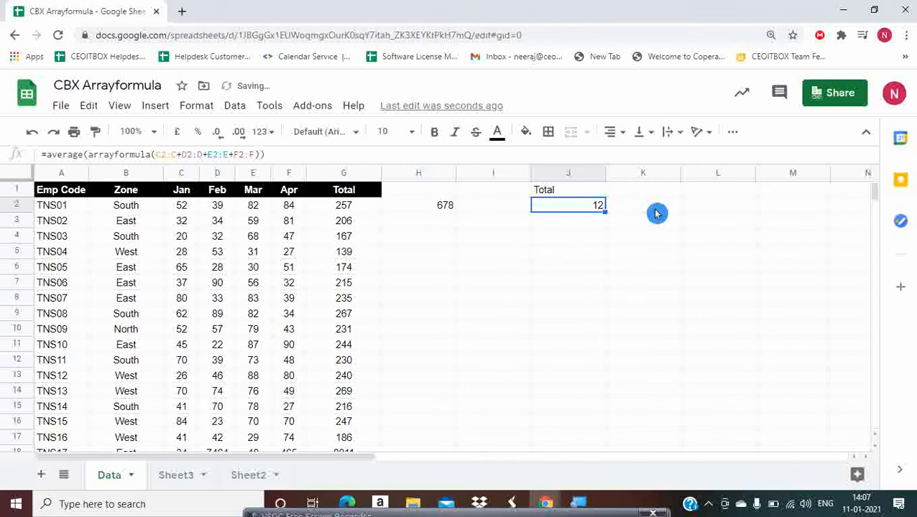
- Remove the AVERAGE wrapper from J2's formula, leaving =arrayformula(C2:C+D2:D+E2:E+F2:F)
{"action": "key", "text": "Left"}
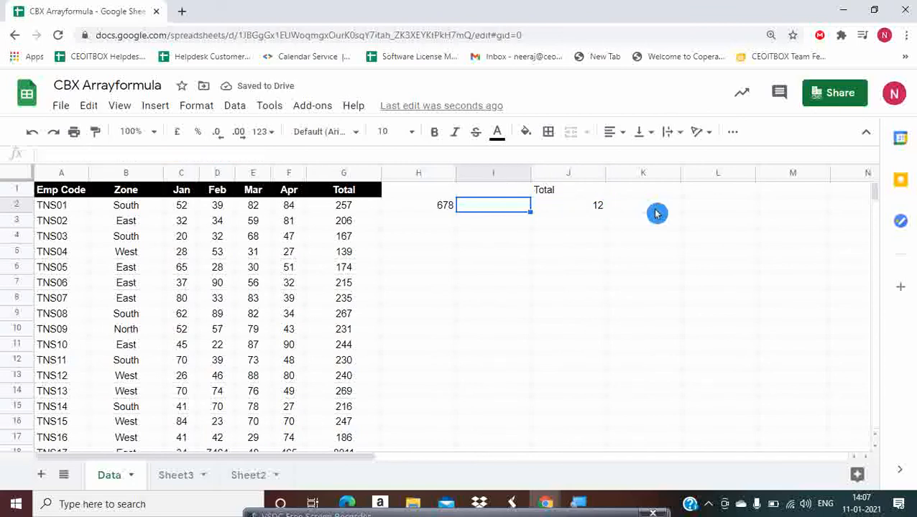
{"action": "key", "text": "Right"}
{"action": "key", "text": "F2"}
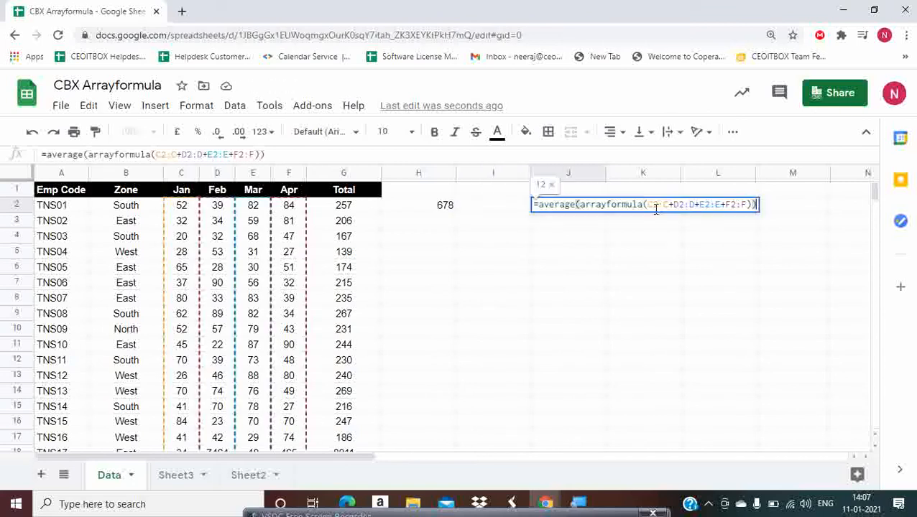
{"action": "key", "text": "Left"}
{"action": "key", "text": "Left"}
{"action": "key", "text": "Left"}
{"action": "key", "text": "Left"}
{"action": "key", "text": "Left"}
{"action": "key", "text": "Left"}
{"action": "key", "text": "Left"}
{"action": "key", "text": "Left"}
{"action": "key", "text": "Left"}
{"action": "key", "text": "Left"}
{"action": "key", "text": "Left"}
{"action": "key", "text": "Left"}
{"action": "key", "text": "Left"}
{"action": "key", "text": "Left"}
{"action": "key", "text": "Left"}
{"action": "key", "text": "Left"}
{"action": "key", "text": "Left"}
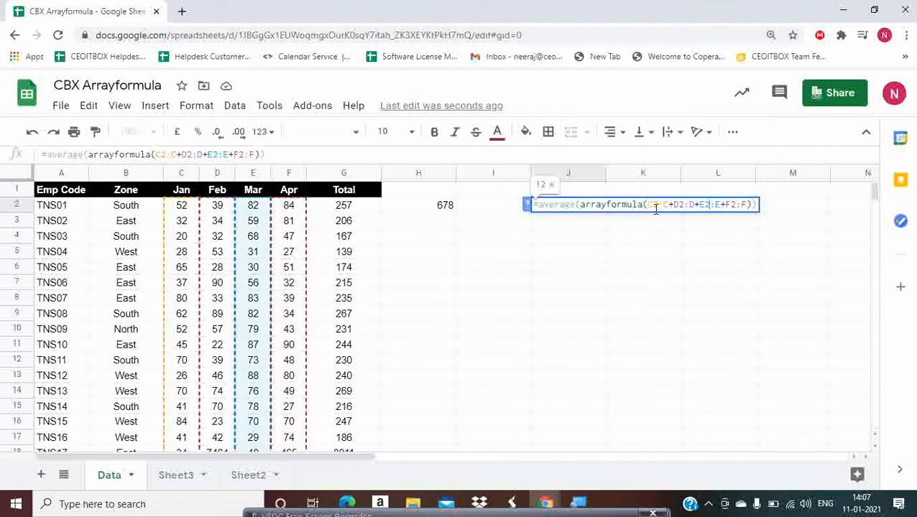
{"action": "key", "text": "Left"}
{"action": "key", "text": "Left"}
{"action": "key", "text": "Left"}
{"action": "key", "text": "Left"}
{"action": "key", "text": "Left"}
{"action": "key", "text": "Left"}
{"action": "key", "text": "Left"}
{"action": "key", "text": "Left"}
{"action": "key", "text": "Left"}
{"action": "key", "text": "Left"}
{"action": "key", "text": "Left"}
{"action": "key", "text": "Left"}
{"action": "key", "text": "Left"}
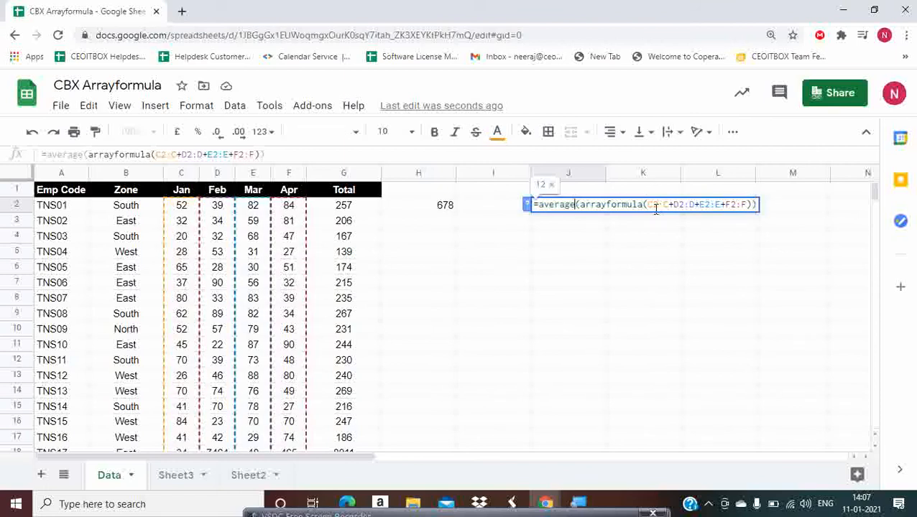
{"action": "key", "text": "shift+Left"}
{"action": "key", "text": "shift+Left"}
{"action": "key", "text": "shift+Left"}
{"action": "key", "text": "shift+Left"}
{"action": "key", "text": "shift+Left"}
{"action": "key", "text": "shift+Left"}
{"action": "key", "text": "shift+Left"}
{"action": "key", "text": "shift+Left"}
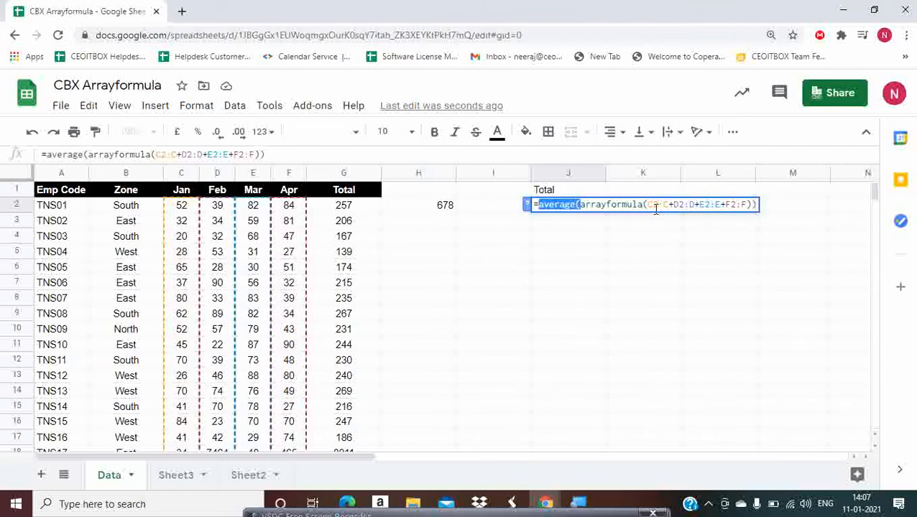
{"action": "key", "text": "BackSpace"}
{"action": "key", "text": "End"}
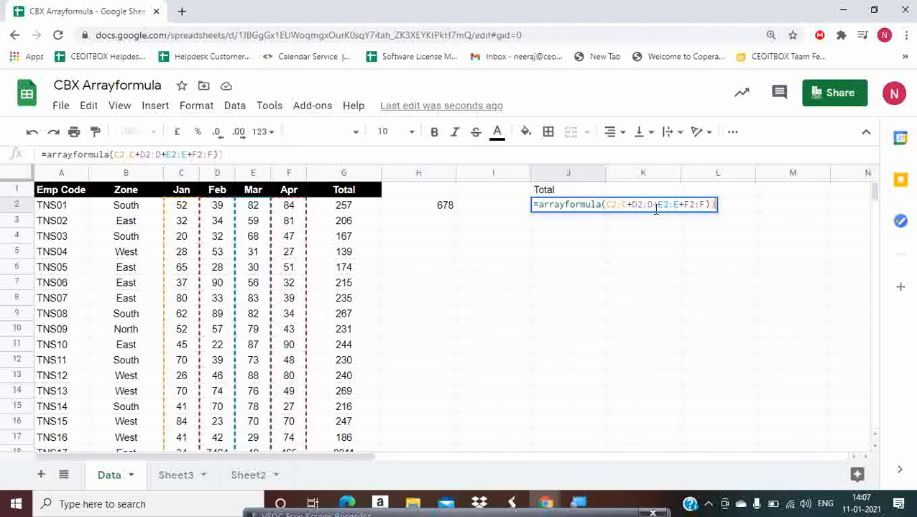
{"action": "key", "text": "BackSpace"}
{"action": "key", "text": "Return"}
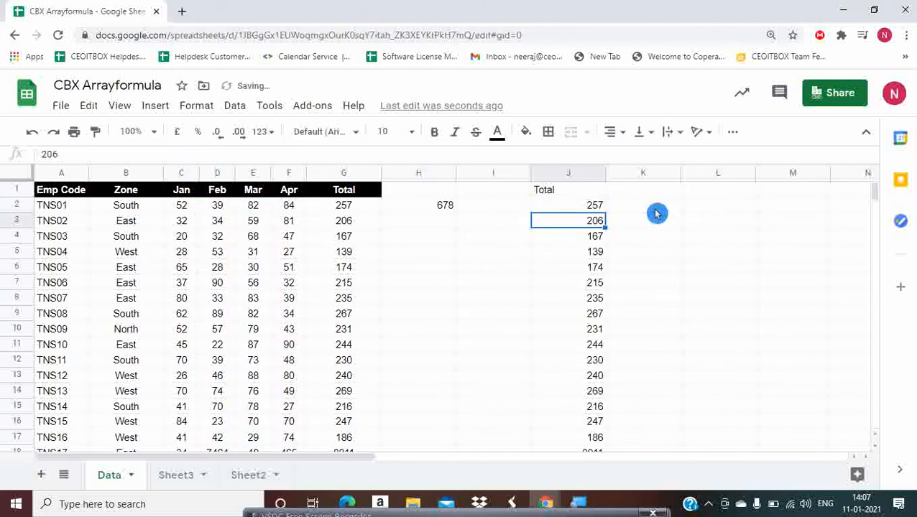
- Examine the array results in column J below the last employee row, down to row 1000
{"action": "key", "text": "Up"}
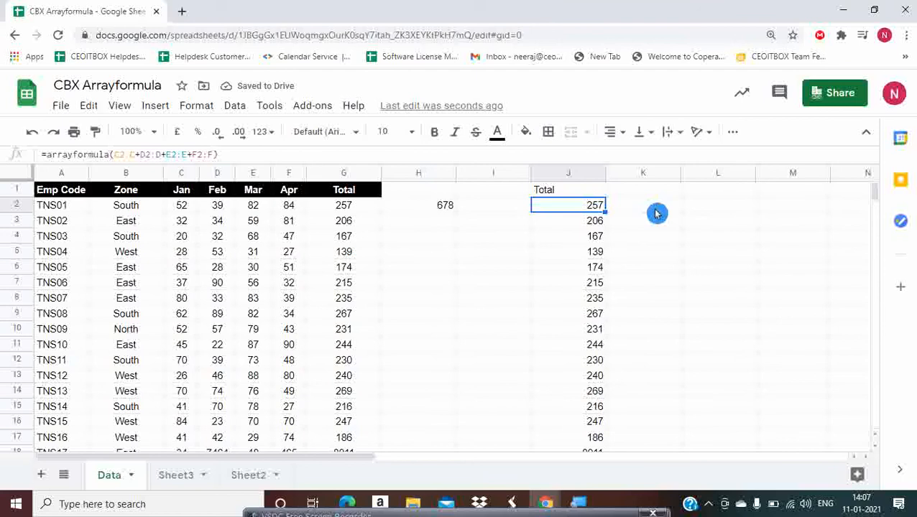
{"action": "key", "text": "ctrl+Down"}
{"action": "key", "text": "ctrl+Up"}
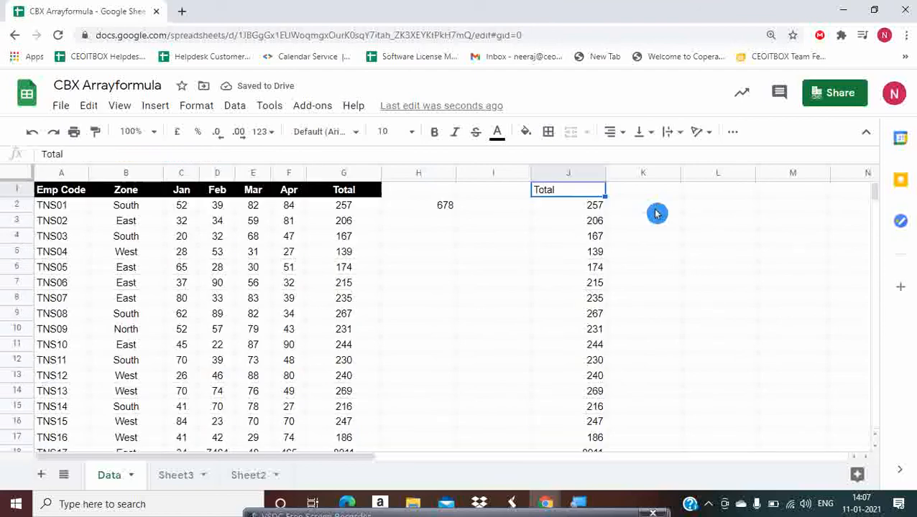
{"action": "key", "text": "Down"}
{"action": "key", "text": "Down"}
{"action": "key", "text": "Down"}
{"action": "key", "text": "Down"}
{"action": "key", "text": "Down"}
{"action": "key", "text": "Down"}
{"action": "key", "text": "Down"}
{"action": "key", "text": "Down"}
{"action": "key", "text": "Down"}
{"action": "key", "text": "Down"}
{"action": "key", "text": "Down"}
{"action": "key", "text": "Down"}
{"action": "key", "text": "Down"}
{"action": "key", "text": "Down"}
{"action": "key", "text": "Down"}
{"action": "key", "text": "Down"}
{"action": "key", "text": "Down"}
{"action": "key", "text": "Down"}
{"action": "key", "text": "Down"}
{"action": "key", "text": "Down"}
{"action": "key", "text": "Down"}
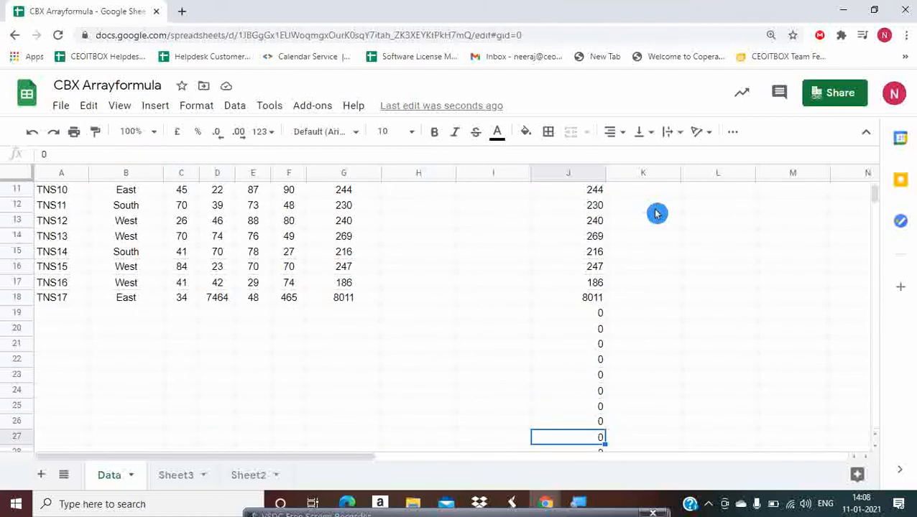
{"action": "key", "text": "ctrl+Down"}
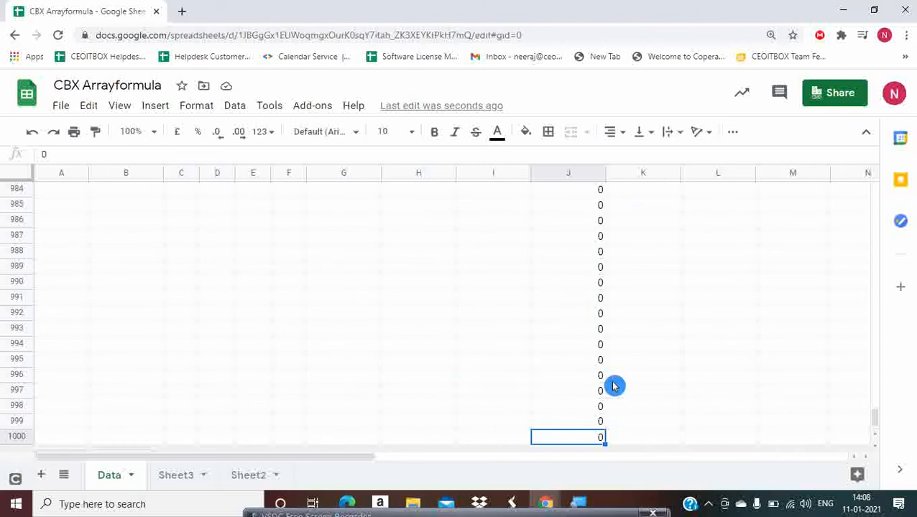
{"action": "key", "text": "ctrl+Up"}
{"action": "key", "text": "Down"}
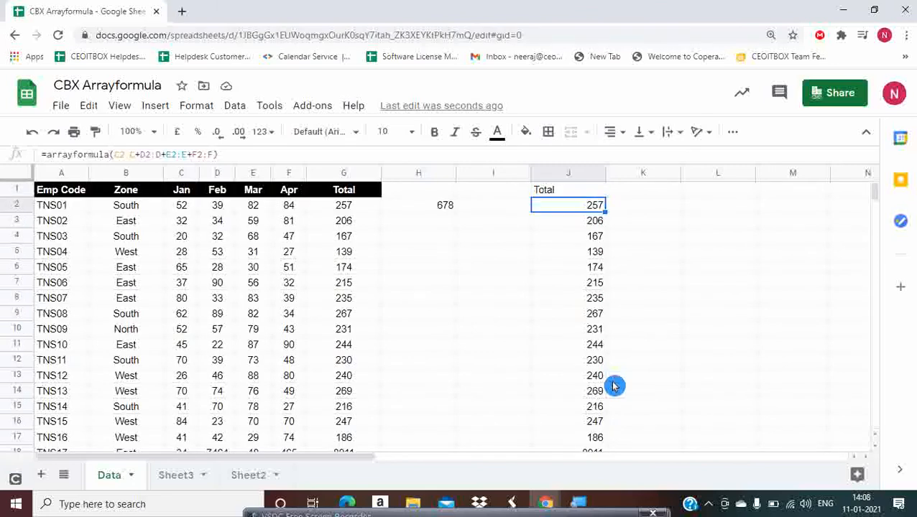
- Inspect which rows of the Total column the average formula in H2 covers
{"action": "key", "text": "Left"}
{"action": "key", "text": "Left"}
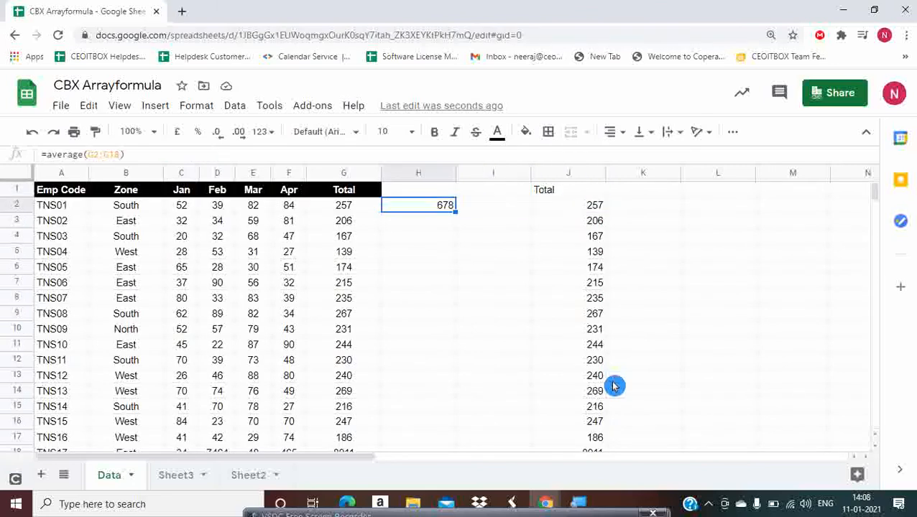
{"action": "key", "text": "F2"}
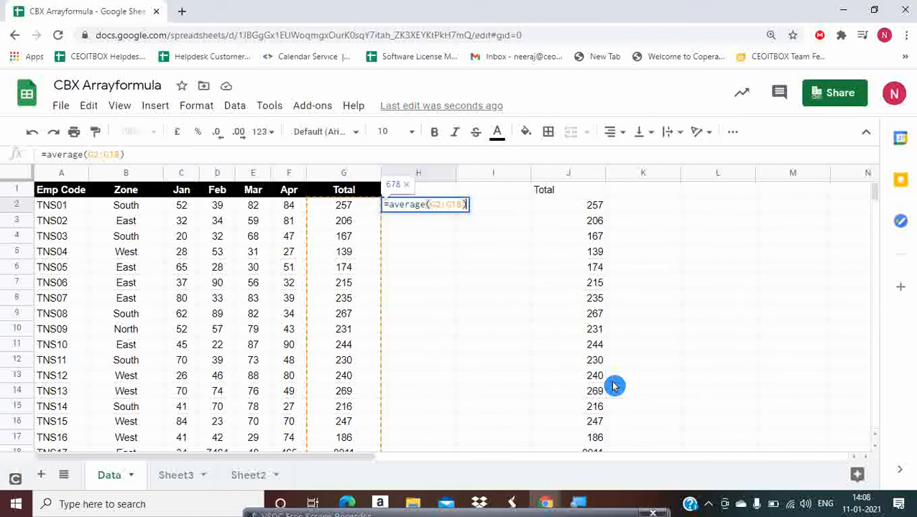
{"action": "scroll", "coordinate": [417, 319], "scroll_direction": "down", "scroll_amount": 3}
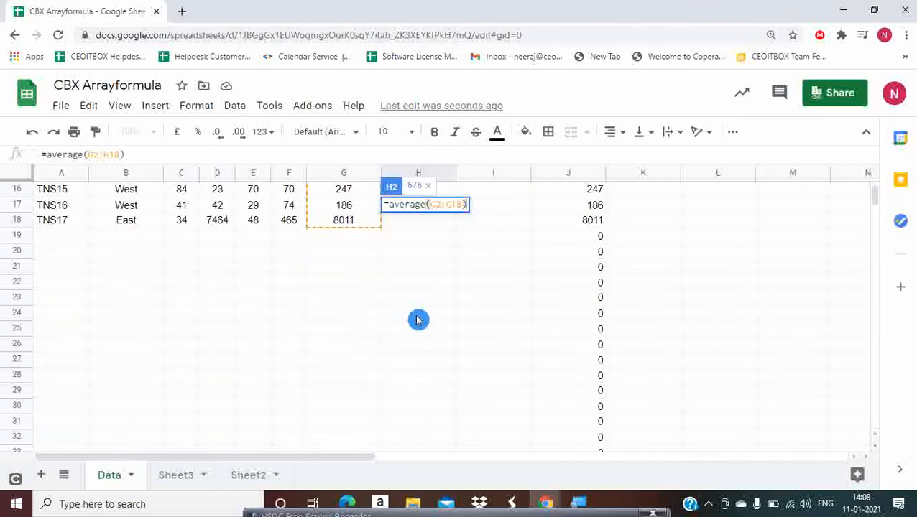
{"action": "scroll", "coordinate": [417, 320], "scroll_direction": "up", "scroll_amount": 3}
{"action": "key", "text": "Escape"}
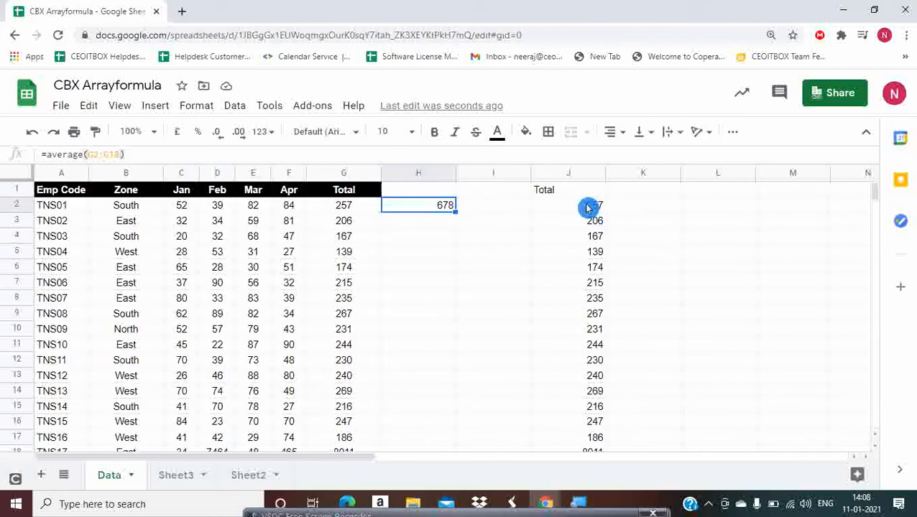
- End all four month ranges in J2's formula at row 17, entering =arrayformula(C2:C17+D2:D17+E2:E17+F2:F17)
{"action": "left_click", "coordinate": [588, 208]}
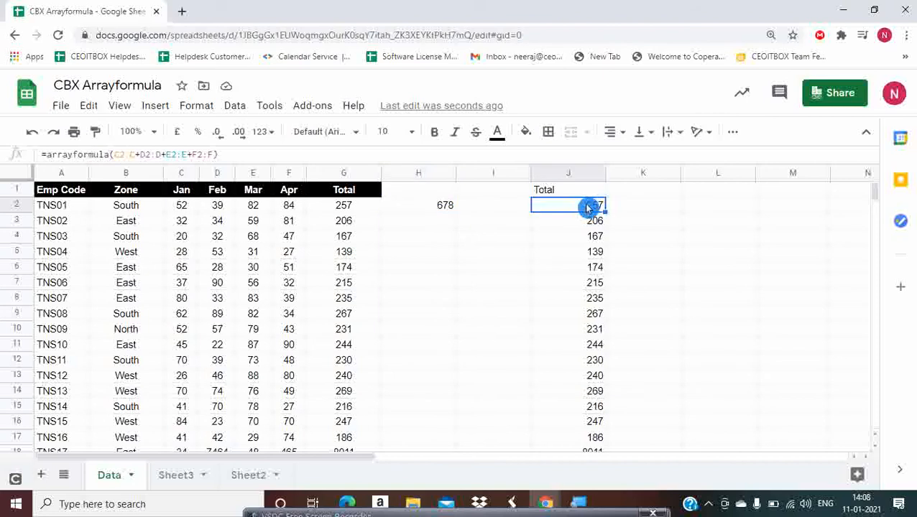
{"action": "double_click", "coordinate": [587, 208]}
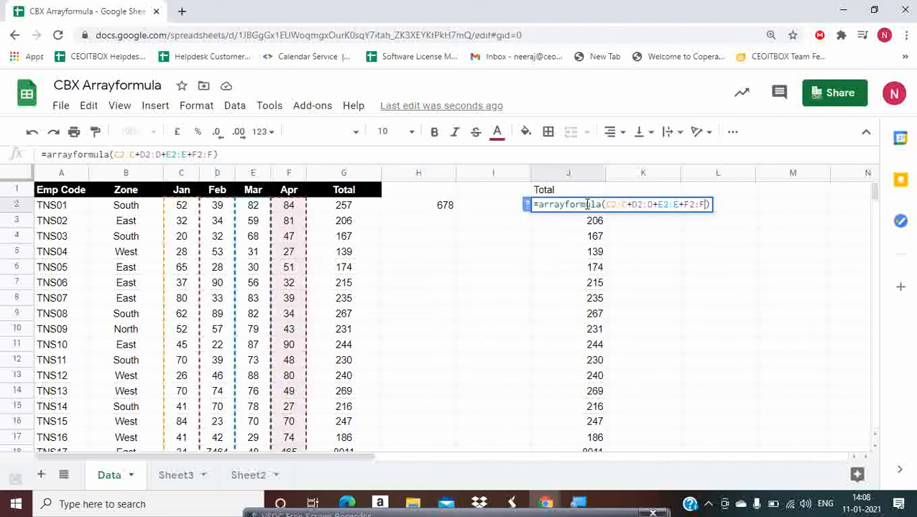
{"action": "type", "text": ":1"}
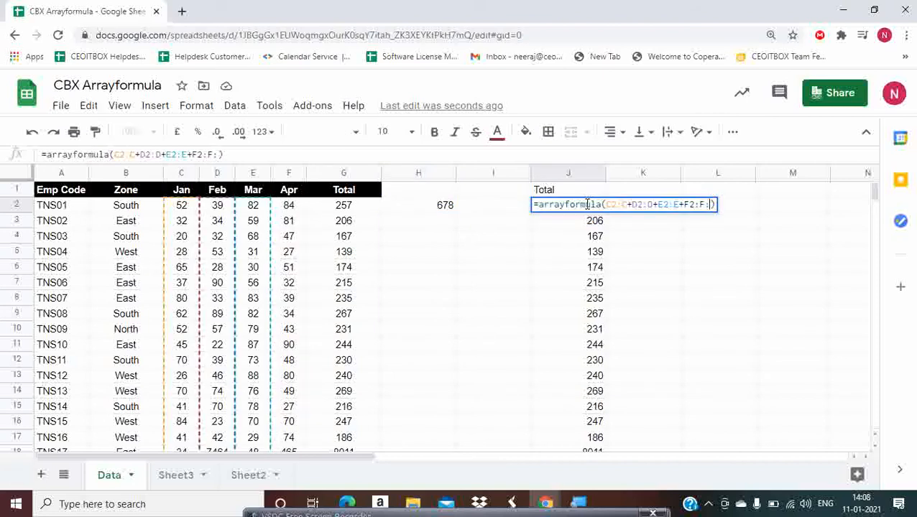
{"action": "type", "text": "7"}
{"action": "key", "text": "Left"}
{"action": "key", "text": "Left"}
{"action": "key", "text": "BackSpace"}
{"action": "key", "text": "Left"}
{"action": "key", "text": "Left"}
{"action": "key", "text": "Left"}
{"action": "key", "text": "Left"}
{"action": "key", "text": "Left"}
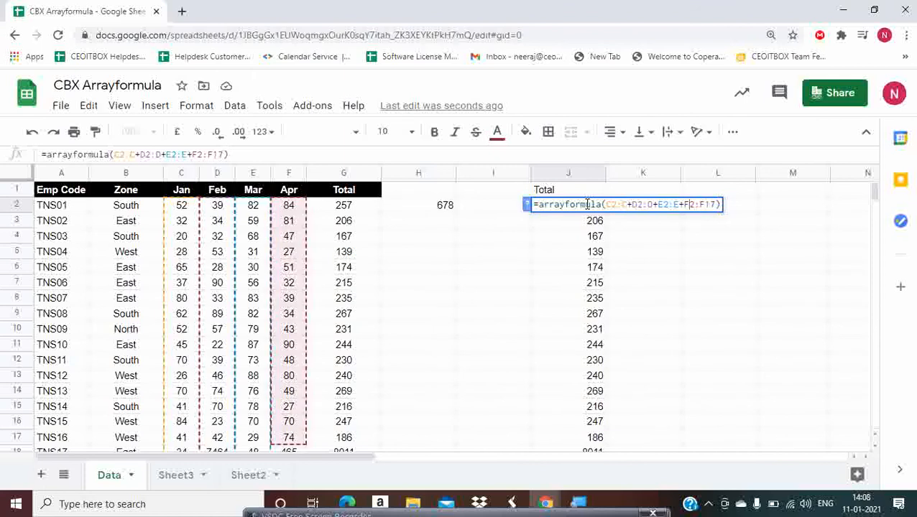
{"action": "type", "text": "17"}
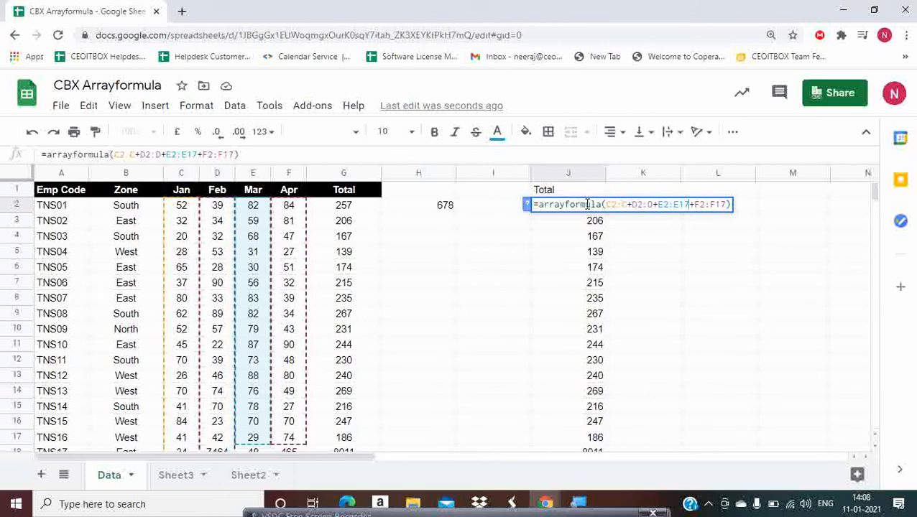
{"action": "key", "text": "Left"}
{"action": "key", "text": "Left"}
{"action": "type", "text": "17"}
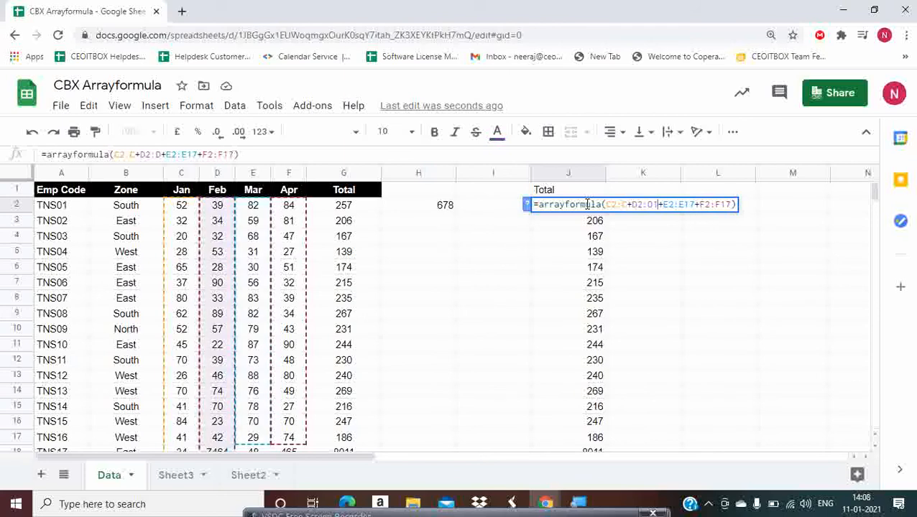
{"action": "key", "text": "Left"}
{"action": "key", "text": "Left"}
{"action": "key", "text": "Left"}
{"action": "key", "text": "Left"}
{"action": "key", "text": "Left"}
{"action": "key", "text": "Left"}
{"action": "key", "text": "Left"}
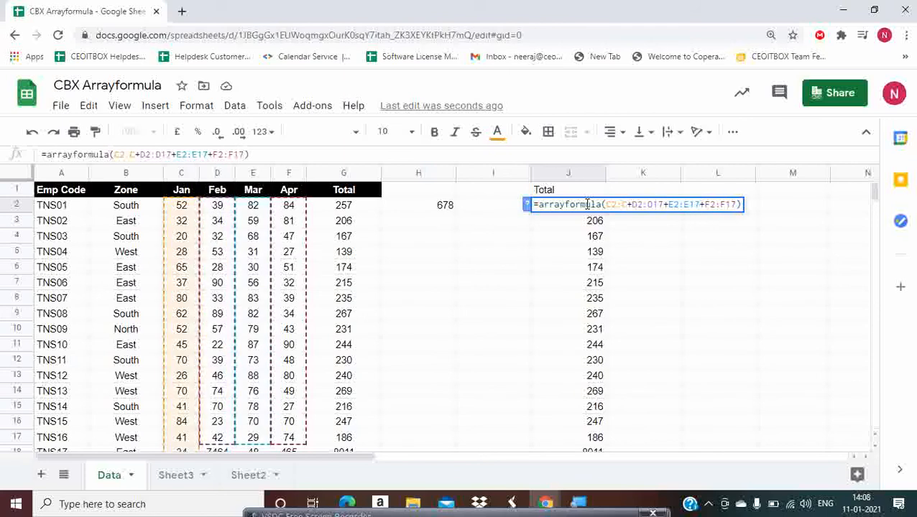
{"action": "type", "text": "17"}
{"action": "key", "text": "Return"}
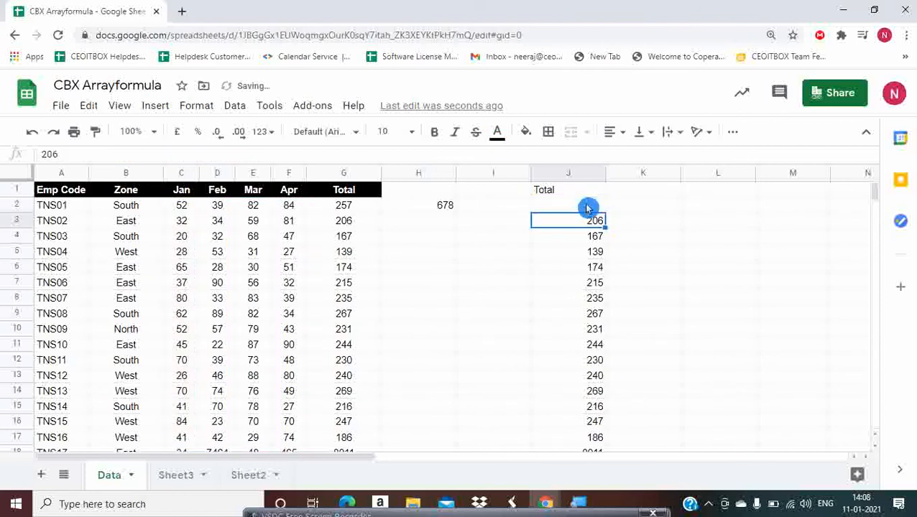
- Check where the array results in column J end compared with the last employee row
{"action": "left_click", "coordinate": [587, 206]}
{"action": "key", "text": "ctrl+Down"}
{"action": "key", "text": "Down"}
{"action": "key", "text": "Down"}
{"action": "key", "text": "Down"}
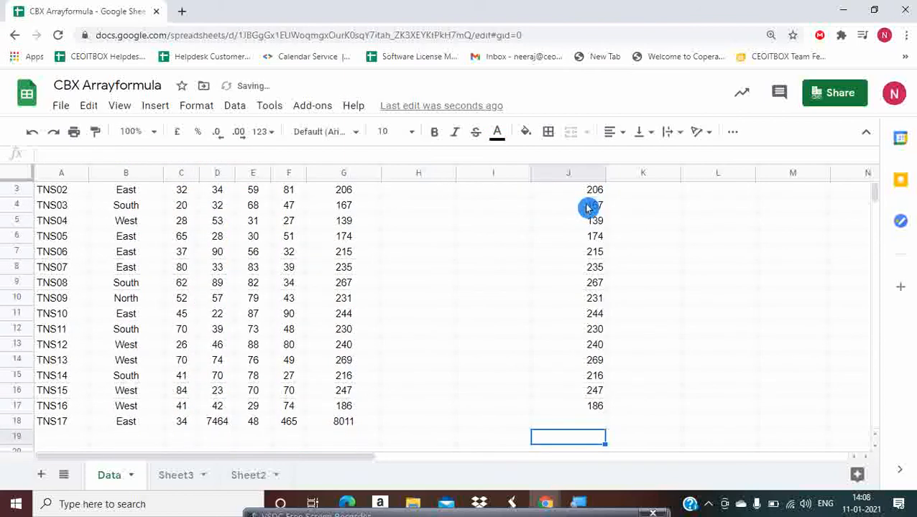
{"action": "key", "text": "Up"}
{"action": "key", "text": "Up"}
{"action": "key", "text": "Up"}
{"action": "key", "text": "ctrl+Up"}
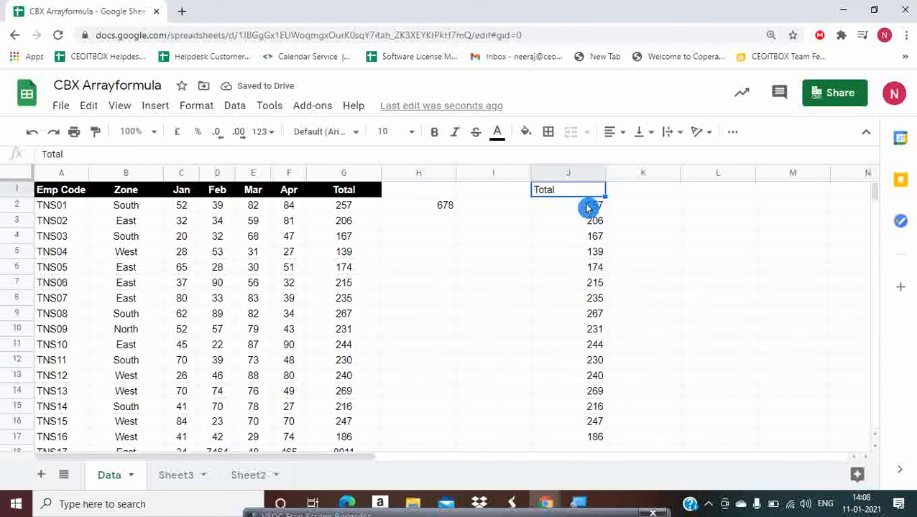
- Extend the four ranges in J2's formula to row 18, entering =arrayformula(C2:C18+D2:D18+E2:E18+F2:F18), and check the last array result
{"action": "left_click", "coordinate": [587, 206]}
{"action": "double_click", "coordinate": [587, 205]}
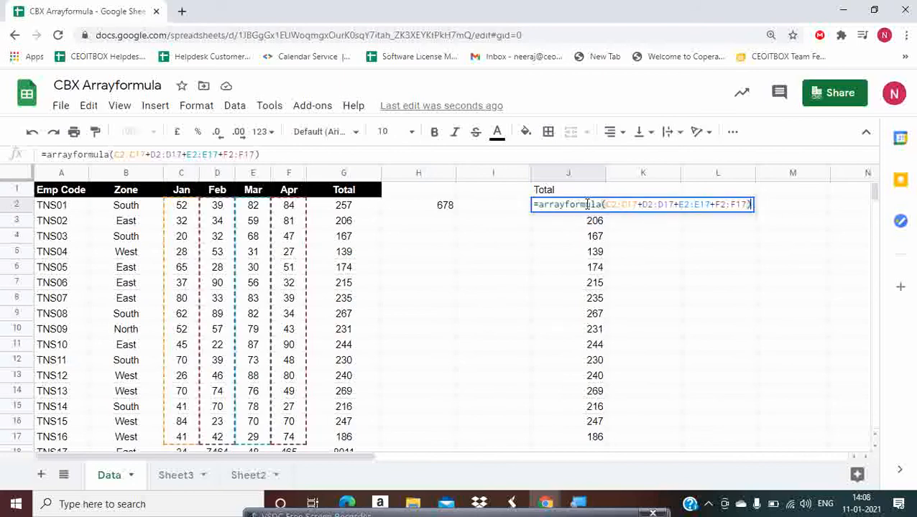
{"action": "left_click", "coordinate": [640, 204]}
{"action": "key", "text": "Right"}
{"action": "key", "text": "Right"}
{"action": "key", "text": "Right"}
{"action": "key", "text": "Right"}
{"action": "key", "text": "Right"}
{"action": "key", "text": "Right"}
{"action": "key", "text": "Right"}
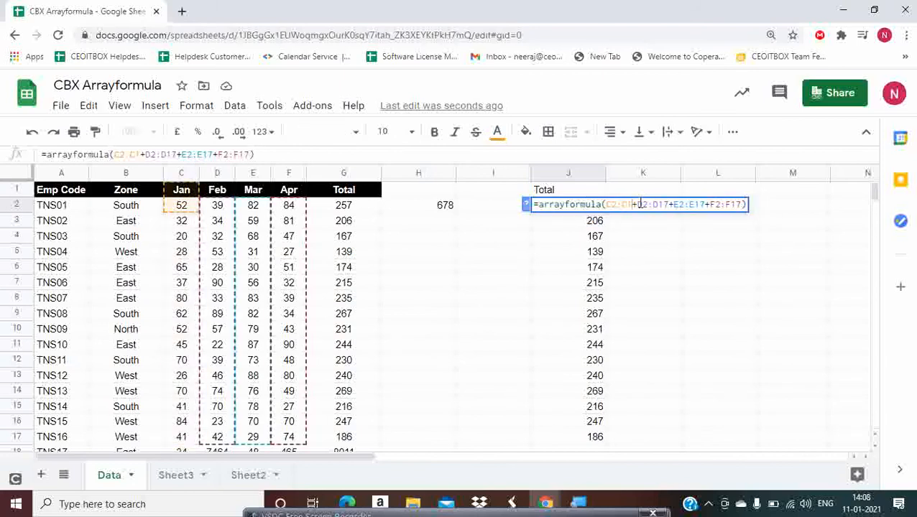
{"action": "key", "text": "BackSpace"}
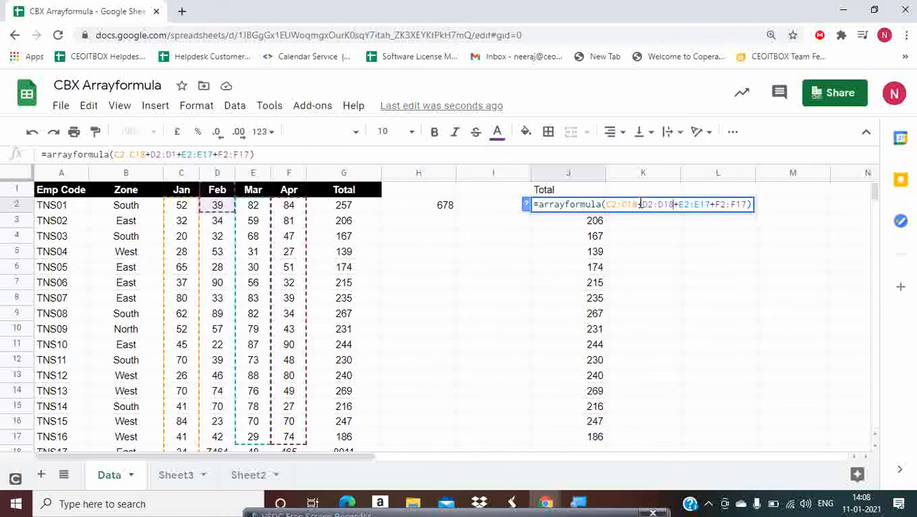
{"action": "type", "text": "8"}
{"action": "key", "text": "Right"}
{"action": "key", "text": "Right"}
{"action": "key", "text": "Right"}
{"action": "key", "text": "Right"}
{"action": "key", "text": "BackSpace"}
{"action": "type", "text": "8"}
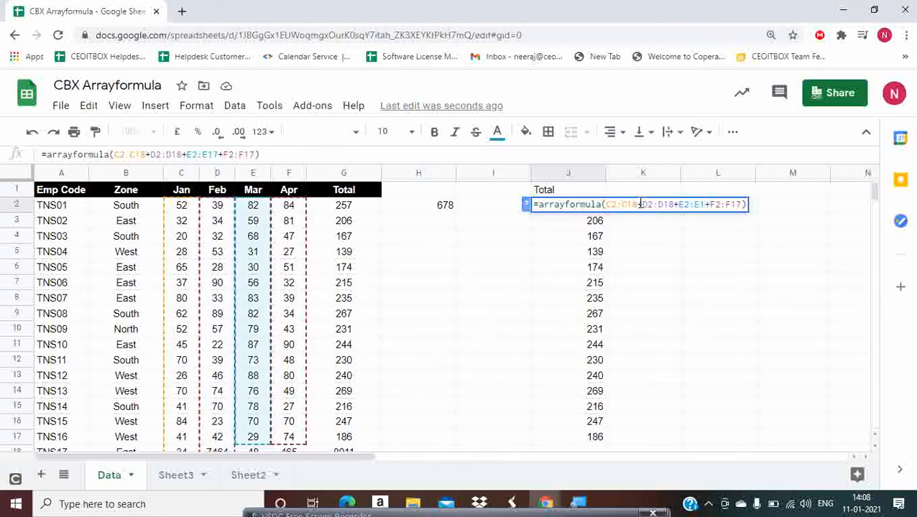
{"action": "key", "text": "Right"}
{"action": "key", "text": "Right"}
{"action": "key", "text": "Right"}
{"action": "key", "text": "Right"}
{"action": "key", "text": "Right"}
{"action": "key", "text": "Right"}
{"action": "key", "text": "BackSpace"}
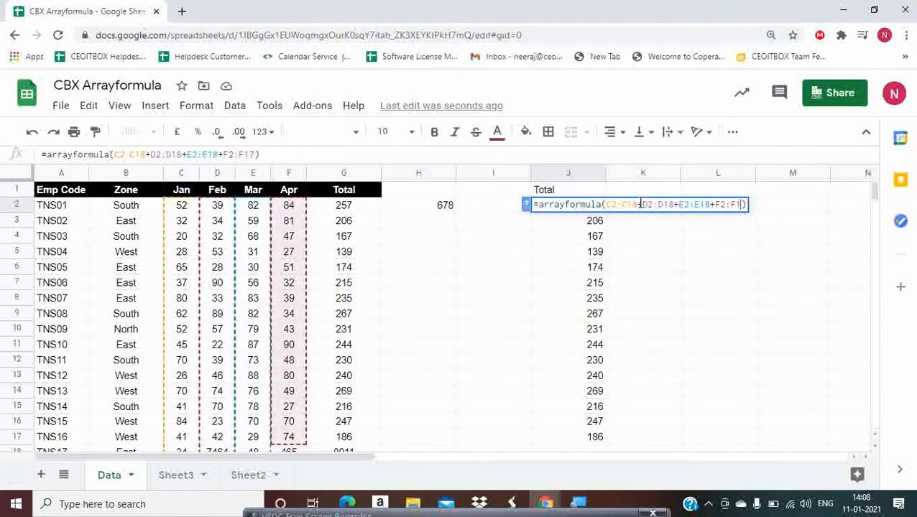
{"action": "type", "text": "8"}
{"action": "key", "text": "Return"}
{"action": "key", "text": "Up"}
{"action": "key", "text": "ctrl+Down"}
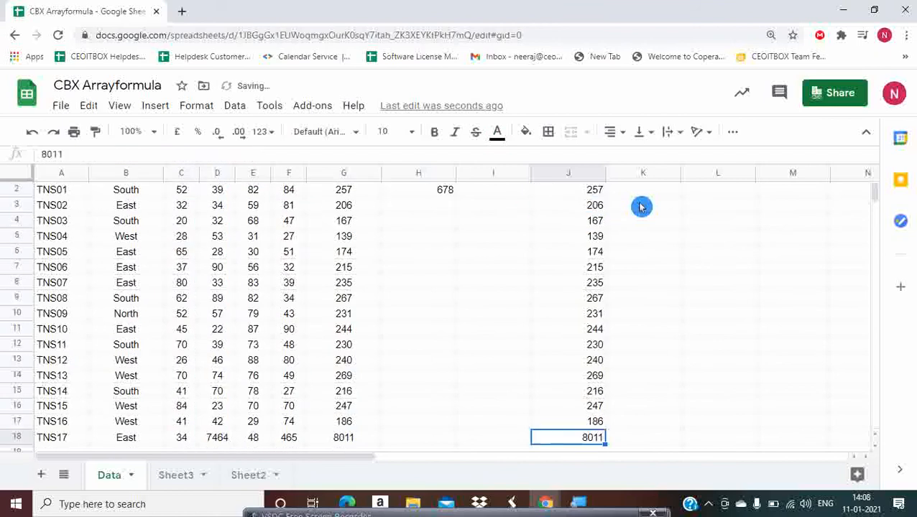
{"action": "key", "text": "Down"}
{"action": "key", "text": "Up"}
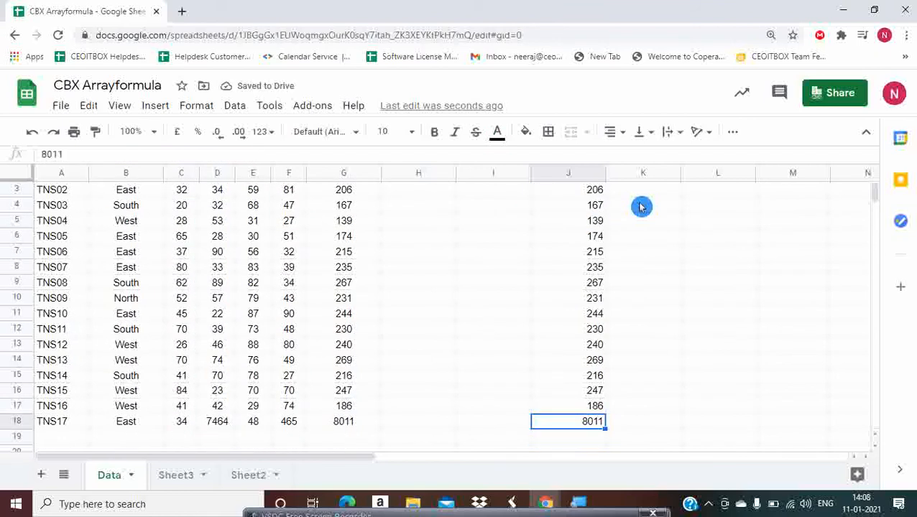
{"action": "key", "text": "ctrl+Up"}
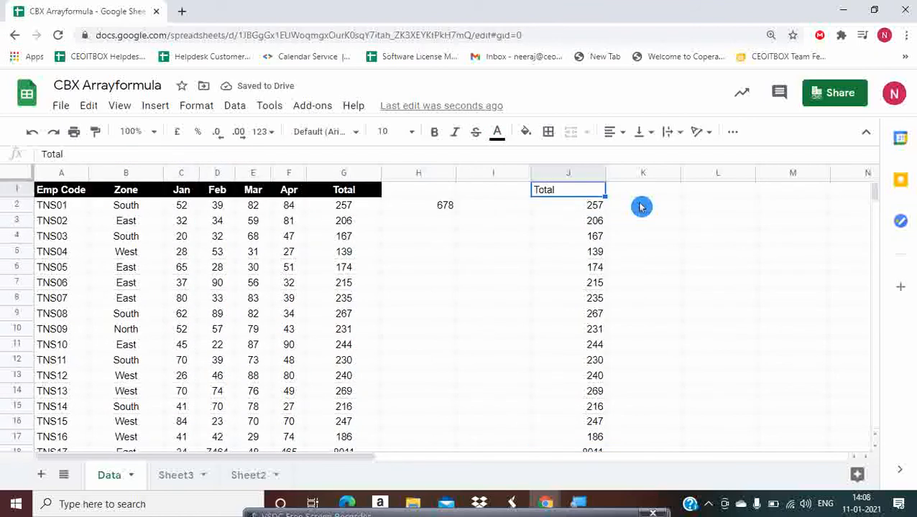
- Wrap J2's bounded array formula in AVERAGE as =average(arrayformula(C2:C18+D2:D18+E2:E18+F2:F18))
{"action": "key", "text": "Down"}
{"action": "key", "text": "Left"}
{"action": "key", "text": "Right"}
{"action": "key", "text": "F2"}
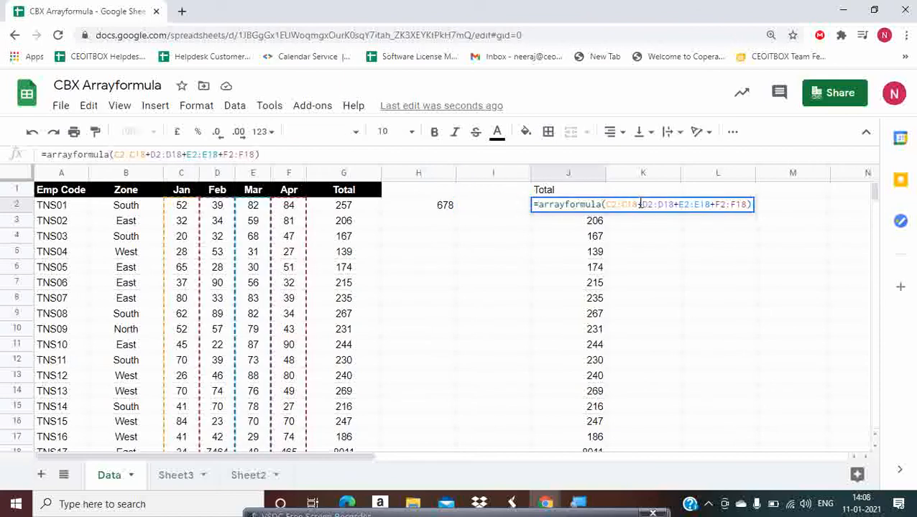
{"action": "type", "text": "avera"}
{"action": "type", "text": "ge("}
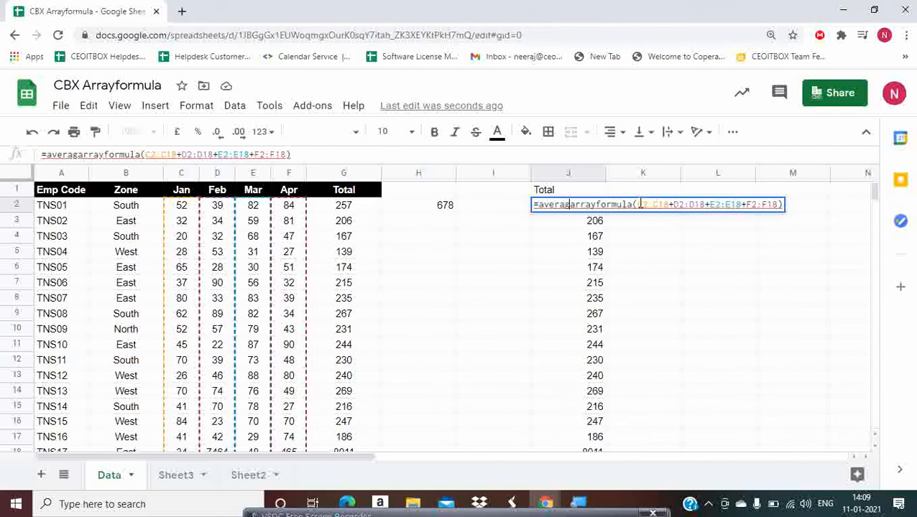
{"action": "left_click", "coordinate": [641, 204]}
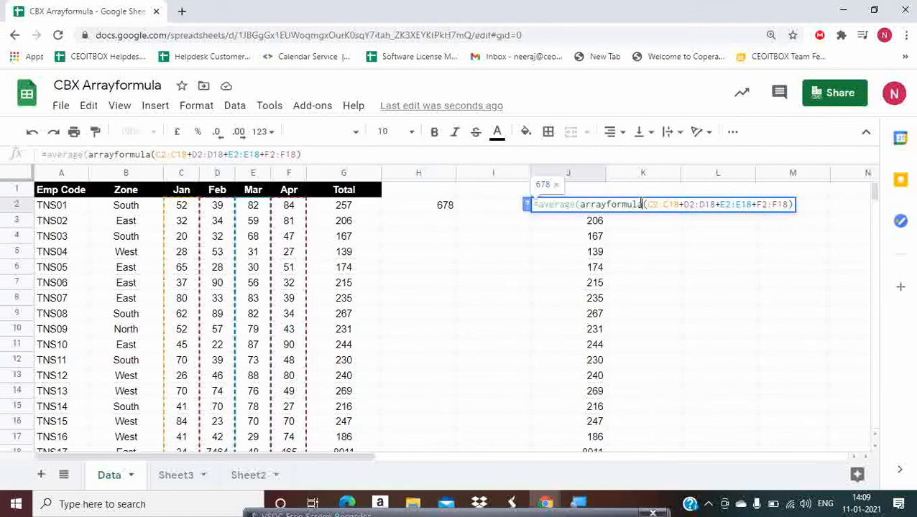
{"action": "key", "text": "End"}
{"action": "type", "text": ")"}
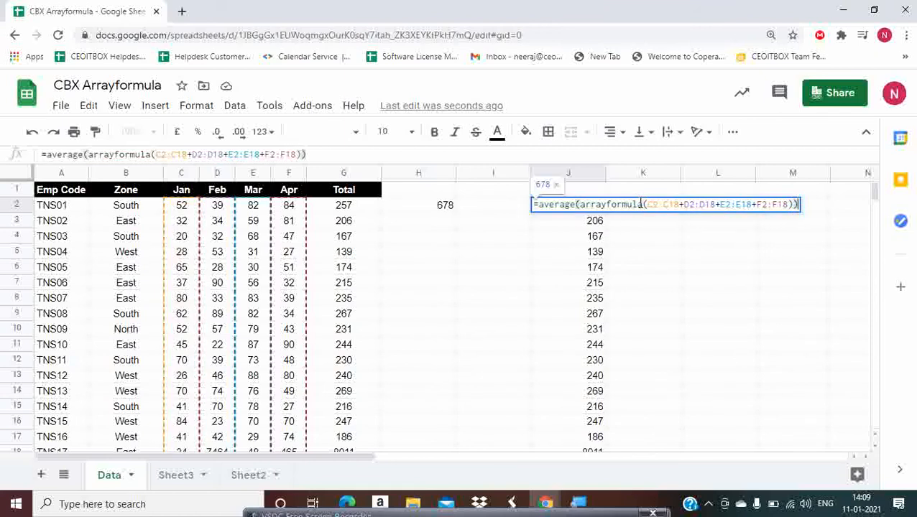
{"action": "type", "text": "="}
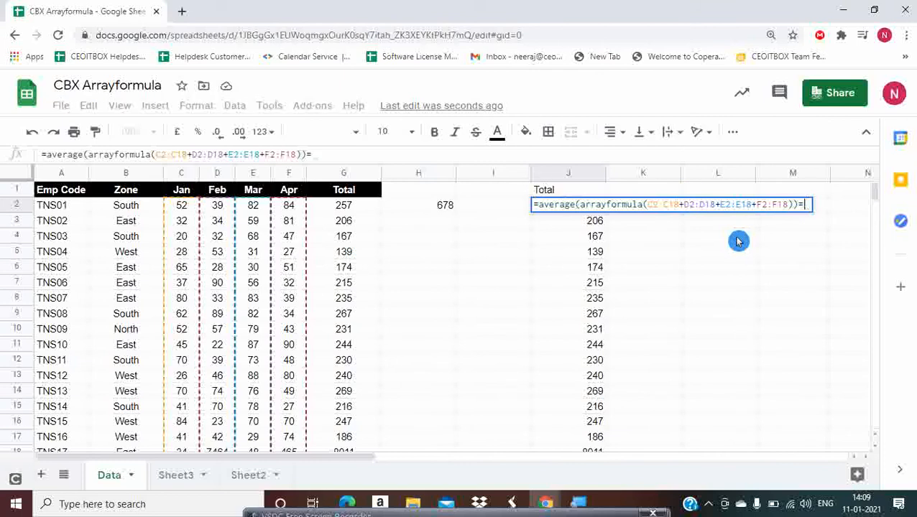
- Finish the formula =average(arrayformula(C2:C18+D2:D18+E2:E18+F2:F18)) in J2 and review its ranges
{"action": "key", "text": "Return"}
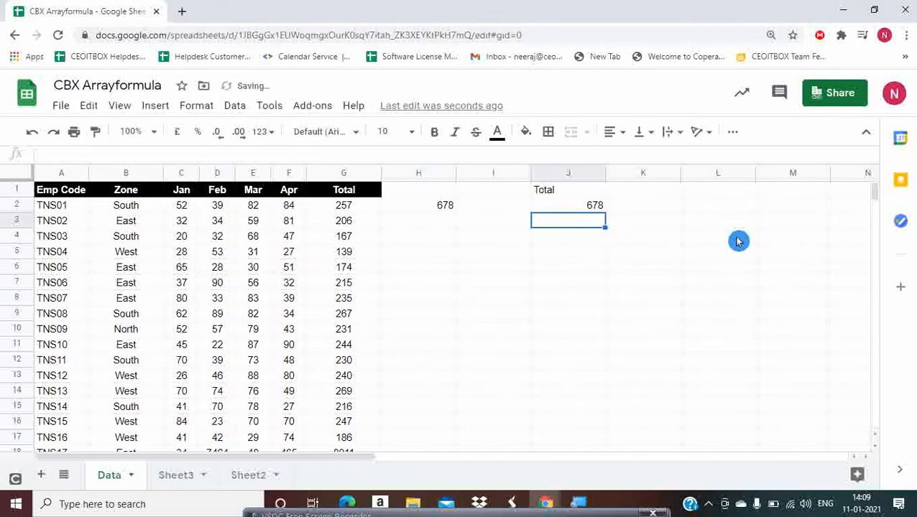
{"action": "key", "text": "Up"}
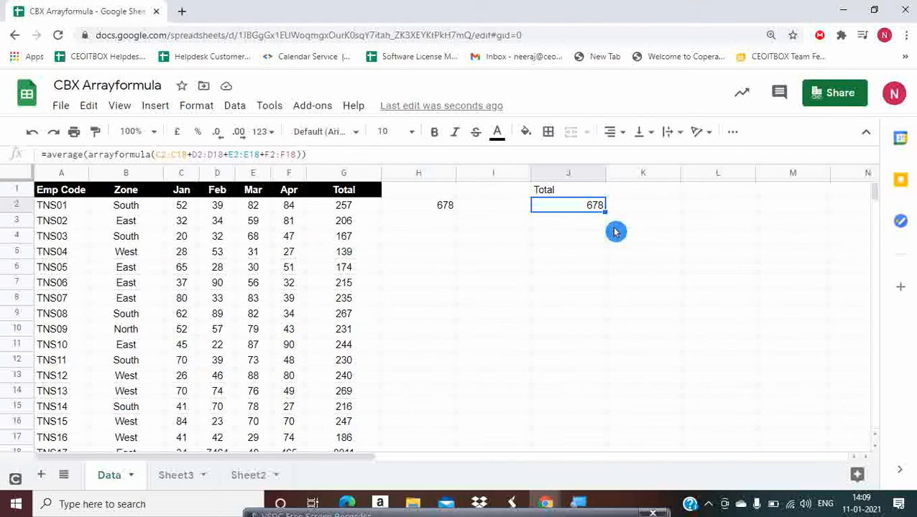
{"action": "key", "text": "F2"}
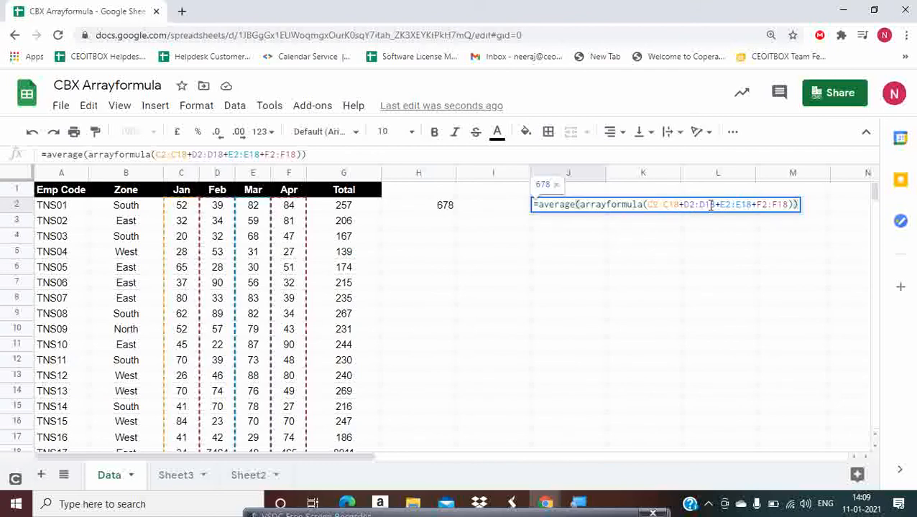
{"action": "left_click", "coordinate": [733, 215]}
{"action": "key", "text": "Escape"}
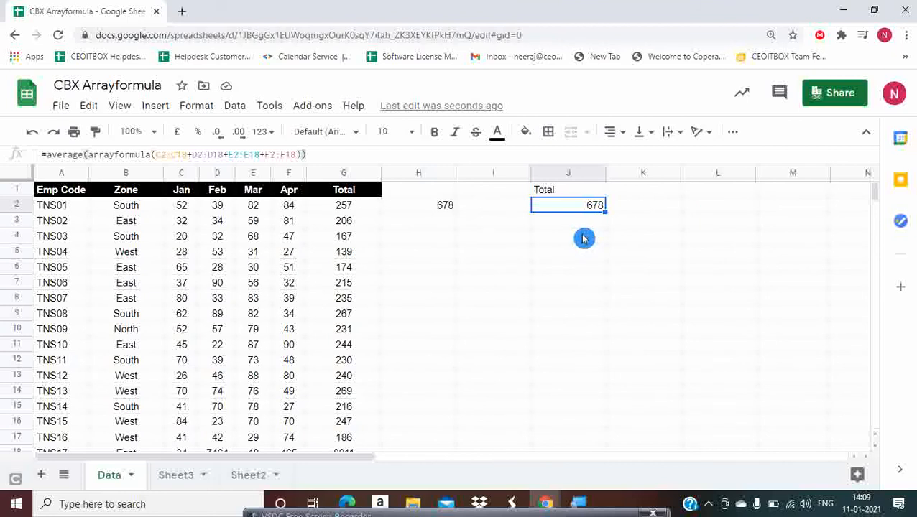
- Enter the formula =arrayformula(C2:C+500) in K2, using the open-ended Jan column from C2 down
{"action": "key", "text": "Right"}
{"action": "key", "text": "Left"}
{"action": "key", "text": "Right"}
{"action": "type", "text": "=arrayfo"}
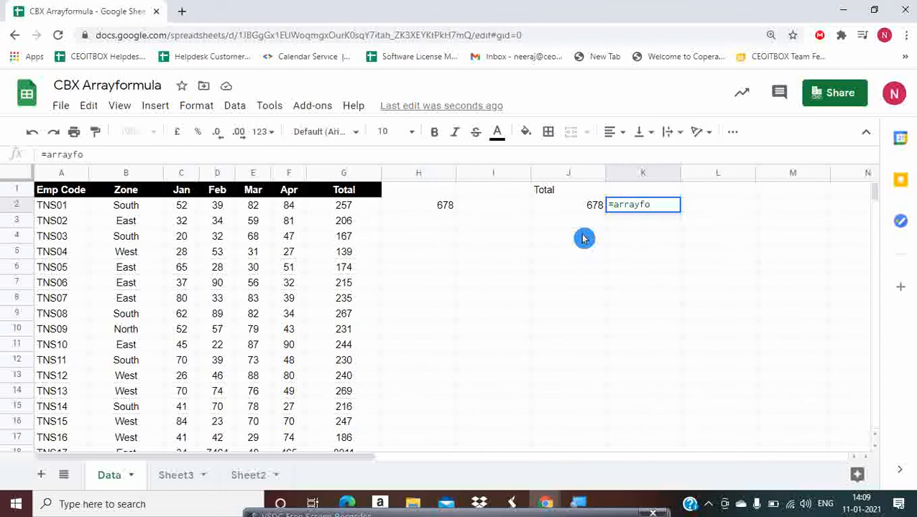
{"action": "key", "text": "BackSpace"}
{"action": "type", "text": "ormula("}
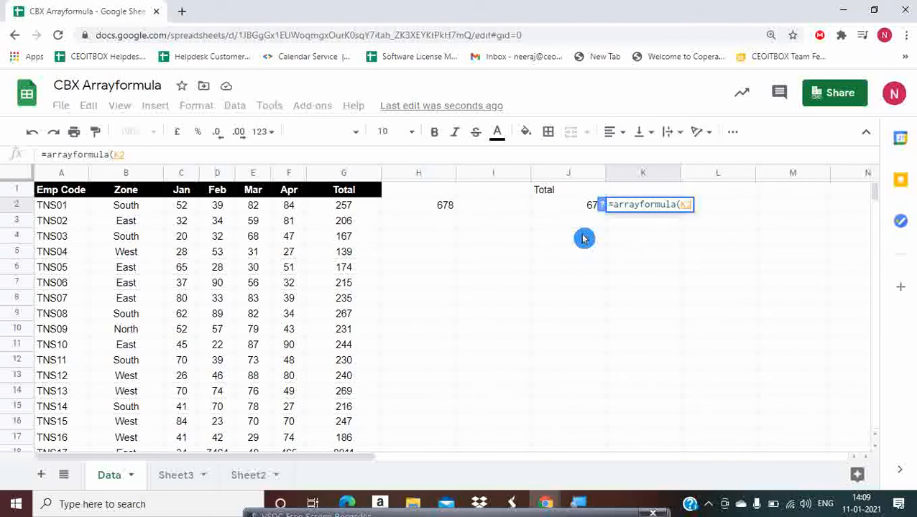
{"action": "key", "text": "Left"}
{"action": "key", "text": "Left"}
{"action": "key", "text": "Left"}
{"action": "key", "text": "Left"}
{"action": "key", "text": "Left"}
{"action": "key", "text": "Left"}
{"action": "key", "text": "Left"}
{"action": "key", "text": "Left"}
{"action": "key", "text": "Left"}
{"action": "key", "text": "Left"}
{"action": "key", "text": "Right"}
{"action": "key", "text": "Right"}
{"action": "key", "text": "Right"}
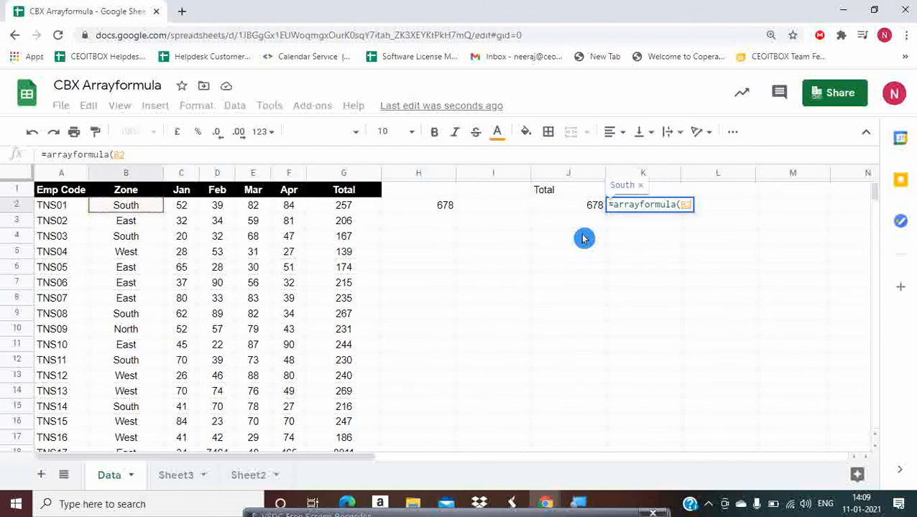
{"action": "key", "text": "Left"}
{"action": "key", "text": "ctrl+shift+Down"}
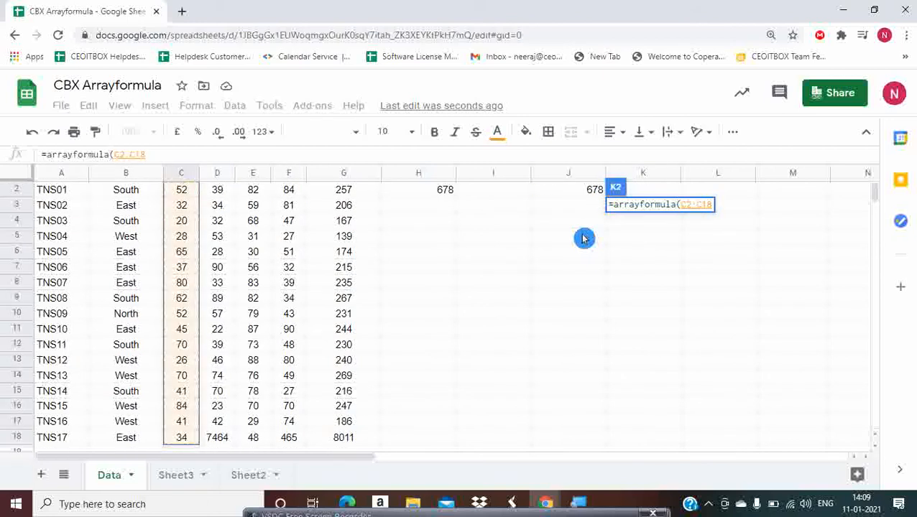
{"action": "key", "text": "BackSpace"}
{"action": "key", "text": "BackSpace"}
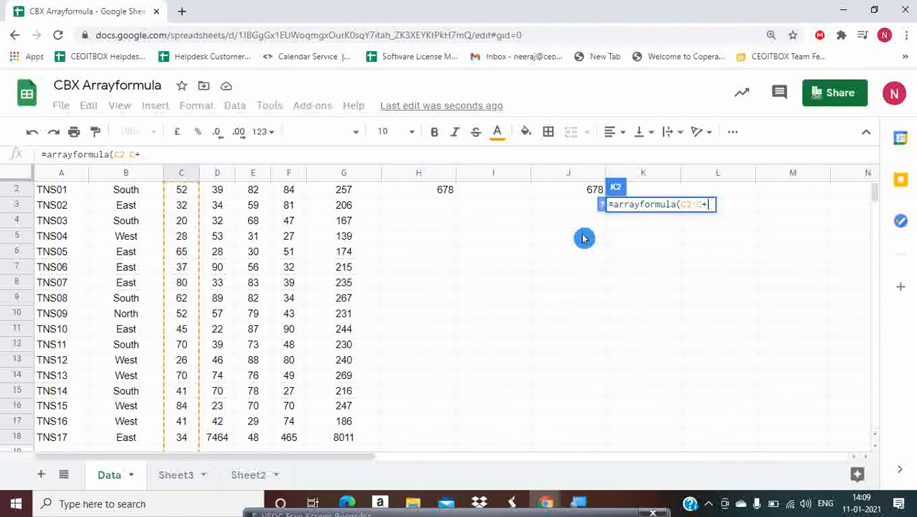
{"action": "type", "text": "+500"}
{"action": "key", "text": "Return"}
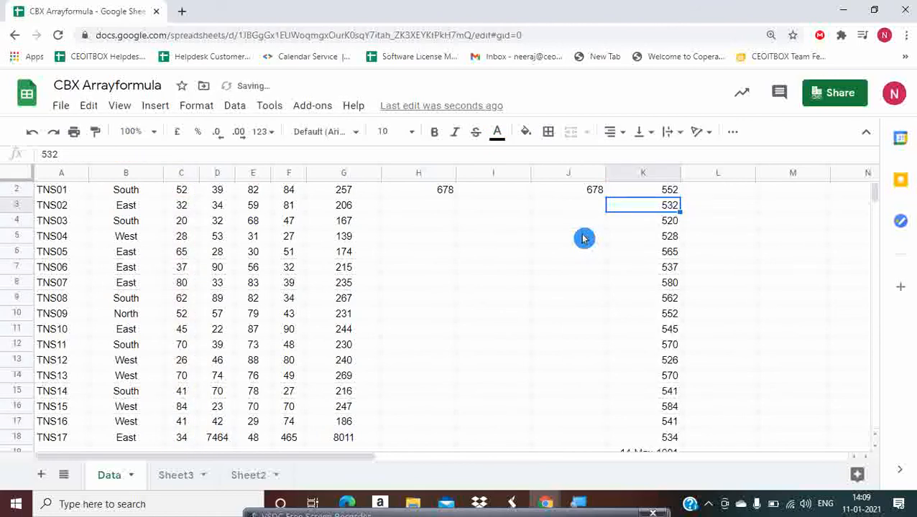
- Examine the array results in column K down to where the employee data ends at row 18
{"action": "key", "text": "Up"}
{"action": "key", "text": "Down"}
{"action": "key", "text": "Down"}
{"action": "key", "text": "Down"}
{"action": "key", "text": "Down"}
{"action": "key", "text": "Down"}
{"action": "key", "text": "Down"}
{"action": "key", "text": "Down"}
{"action": "key", "text": "Down"}
{"action": "key", "text": "Down"}
{"action": "key", "text": "Down"}
{"action": "key", "text": "Down"}
{"action": "key", "text": "Down"}
{"action": "key", "text": "Down"}
{"action": "key", "text": "Down"}
{"action": "key", "text": "Down"}
{"action": "key", "text": "Down"}
{"action": "key", "text": "Down"}
{"action": "key", "text": "Down"}
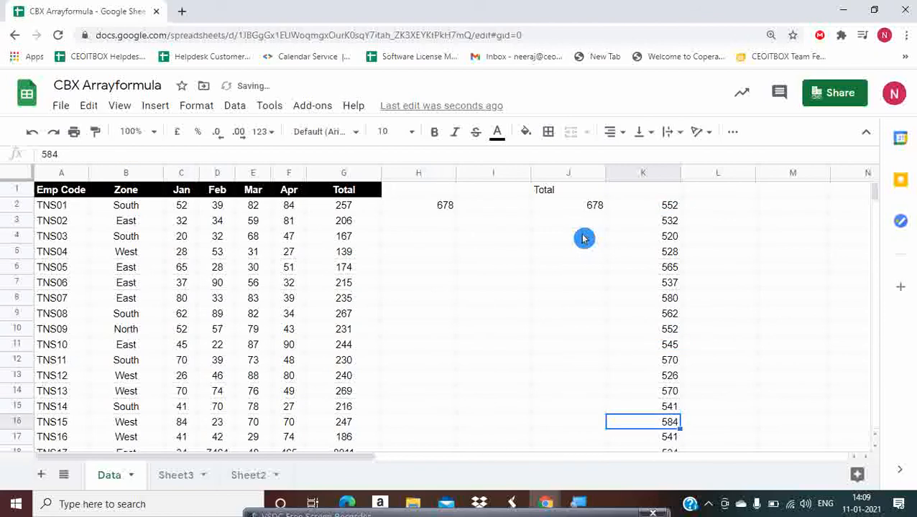
{"action": "key", "text": "Up"}
{"action": "key", "text": "Left"}
{"action": "key", "text": "Left"}
{"action": "key", "text": "Left"}
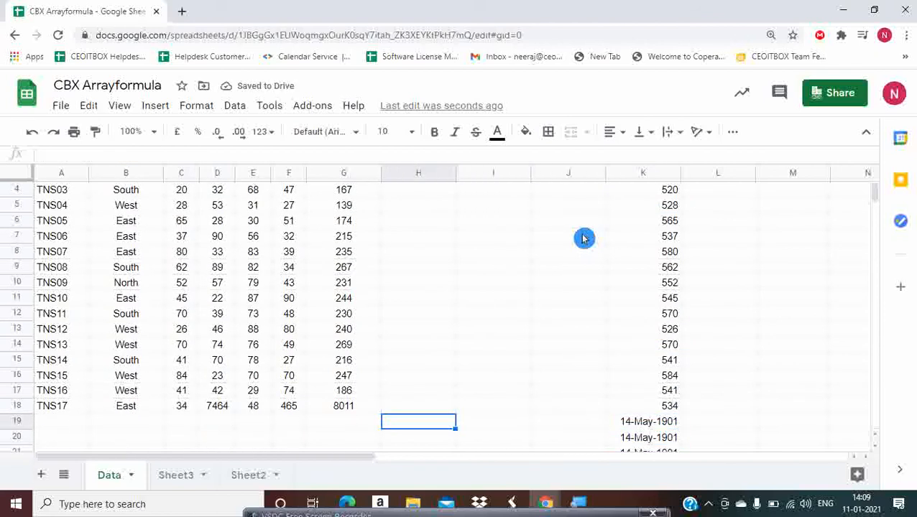
{"action": "key", "text": "Right"}
{"action": "key", "text": "Right"}
{"action": "key", "text": "Right"}
{"action": "key", "text": "Up"}
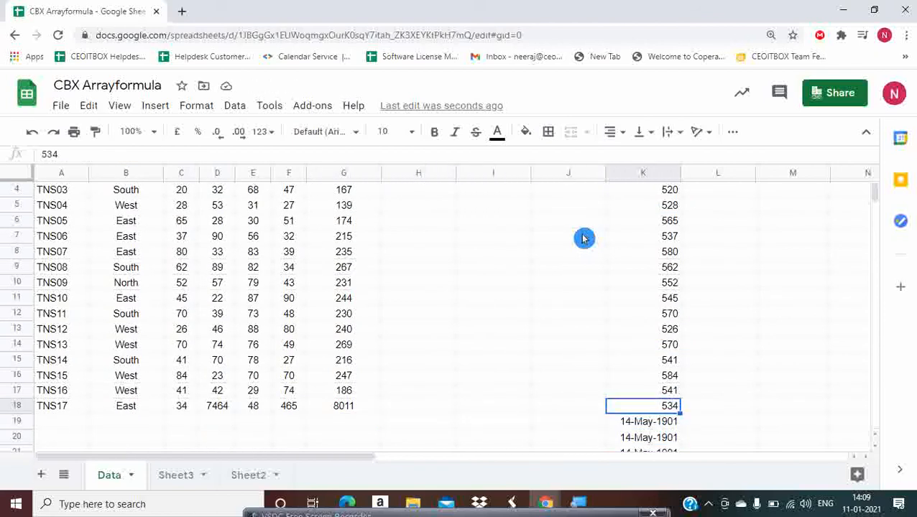
- Try to fix the date formatting of K19:K1000 by pasting over the range, including a copy of K18
{"action": "key", "text": "Down"}
{"action": "key", "text": "ctrl+shift+Down"}
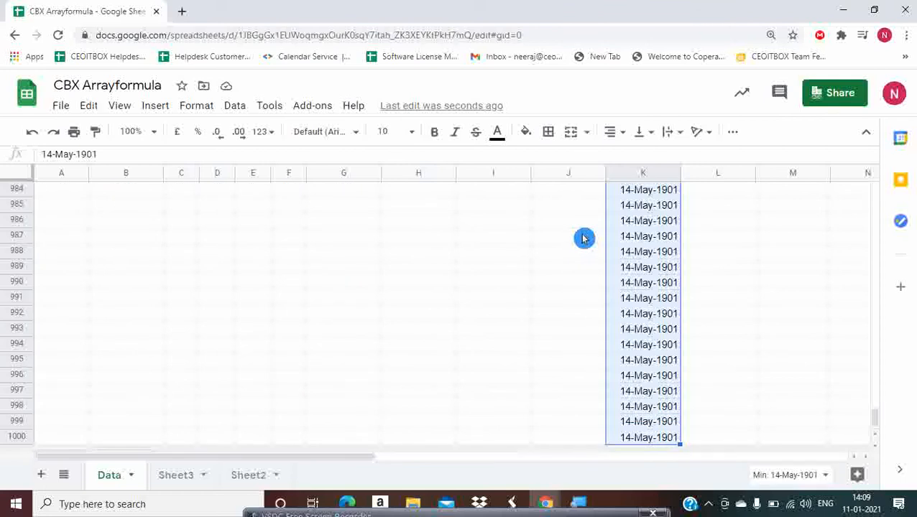
{"action": "key", "text": "ctrl+v"}
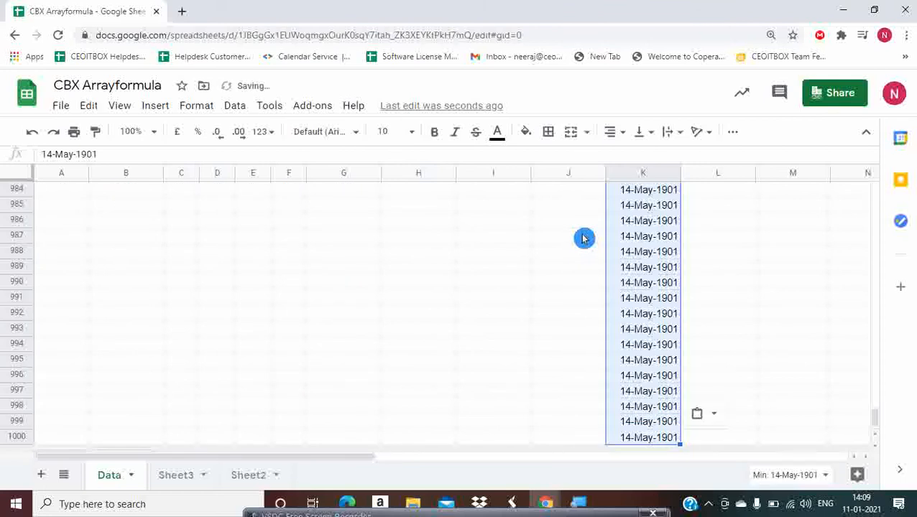
{"action": "key", "text": "Up"}
{"action": "key", "text": "Up"}
{"action": "key", "text": "Down"}
{"action": "key", "text": "ctrl+c"}
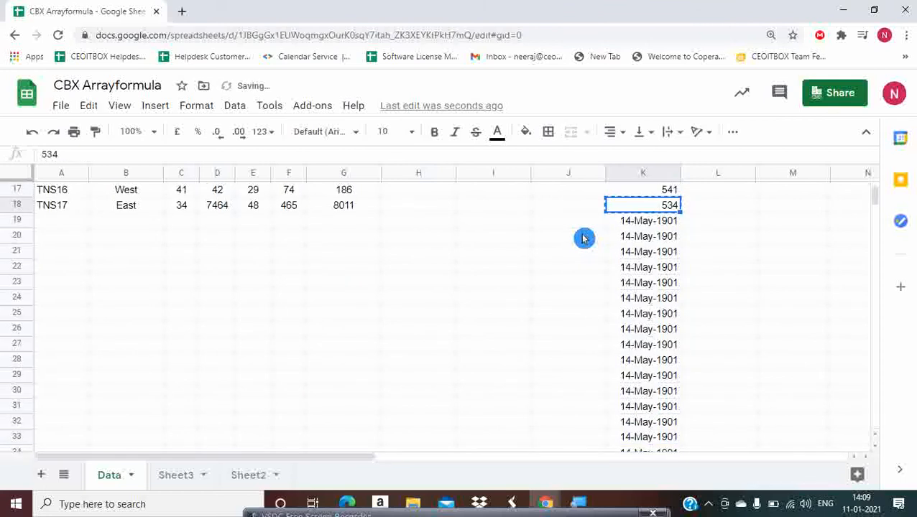
{"action": "key", "text": "Down"}
{"action": "key", "text": "ctrl+shift+Down"}
{"action": "key", "text": "ctrl+v"}
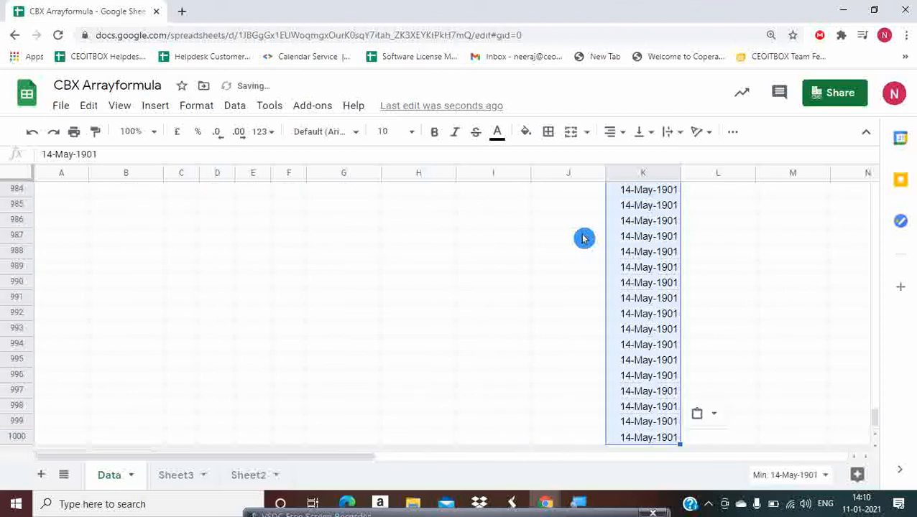
- Apply the custom number format 0 to the range K19:K1000
{"action": "key", "text": "Up"}
{"action": "key", "text": "Up"}
{"action": "key", "text": "Down"}
{"action": "key", "text": "Down"}
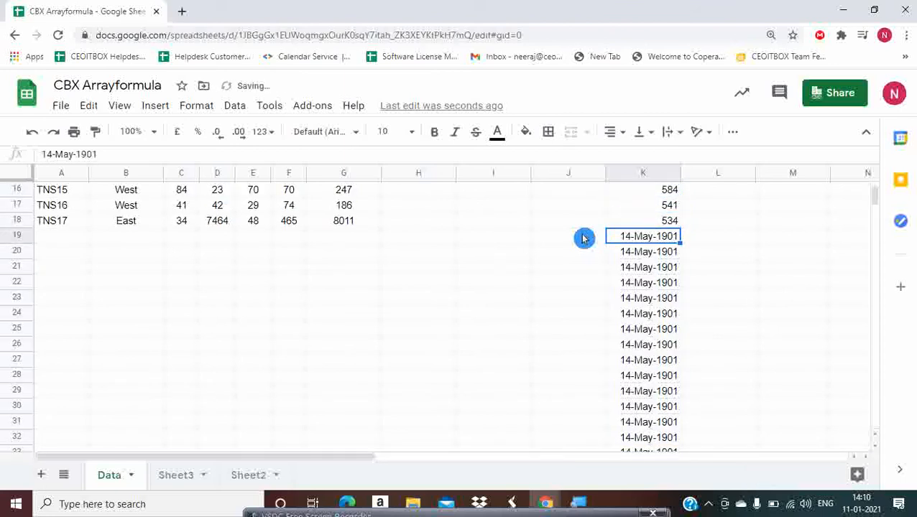
{"action": "key", "text": "ctrl+shift+Down"}
{"action": "left_click", "coordinate": [188, 106]}
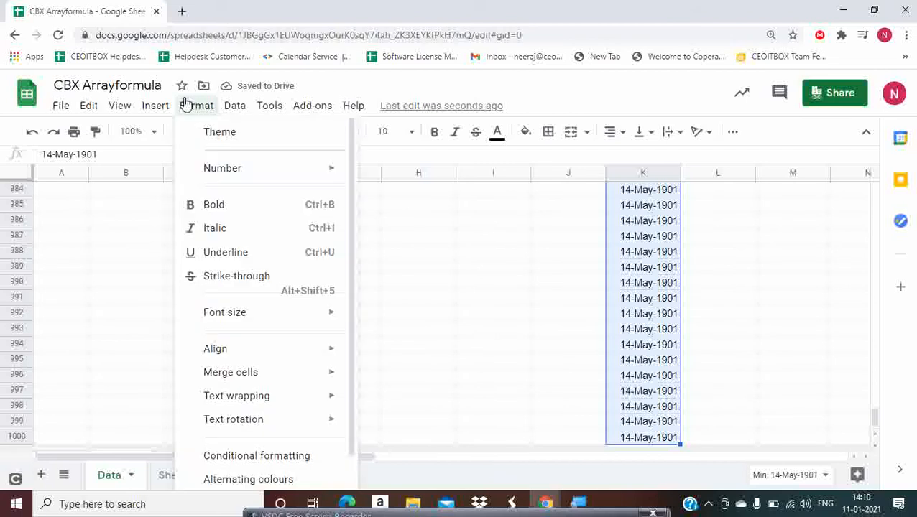
{"action": "scroll", "coordinate": [316, 459], "scroll_direction": "down", "scroll_amount": 1}
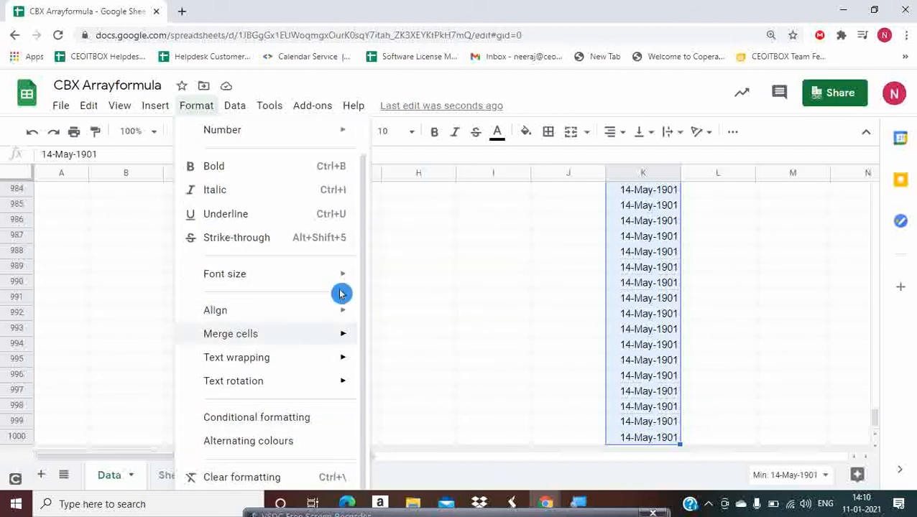
{"action": "mouse_move", "coordinate": [340, 138]}
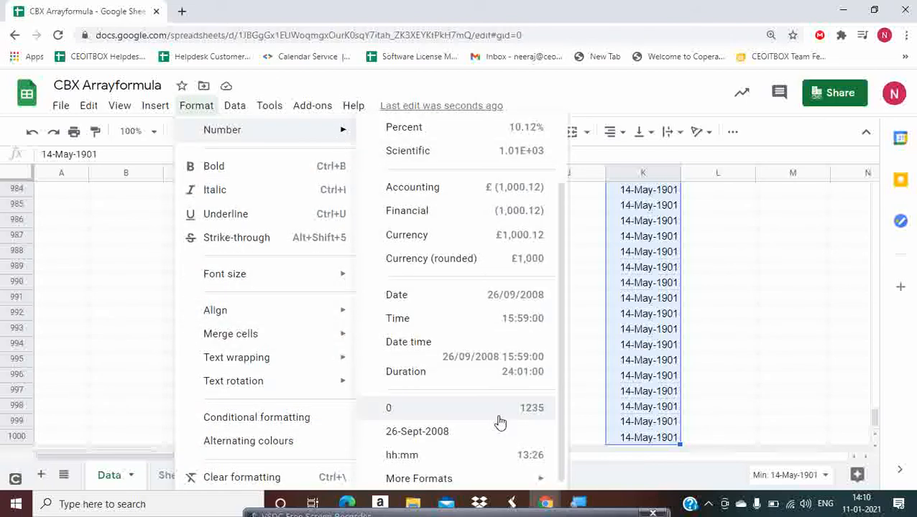
{"action": "scroll", "coordinate": [500, 420], "scroll_direction": "down", "scroll_amount": 1}
{"action": "mouse_move", "coordinate": [528, 473]}
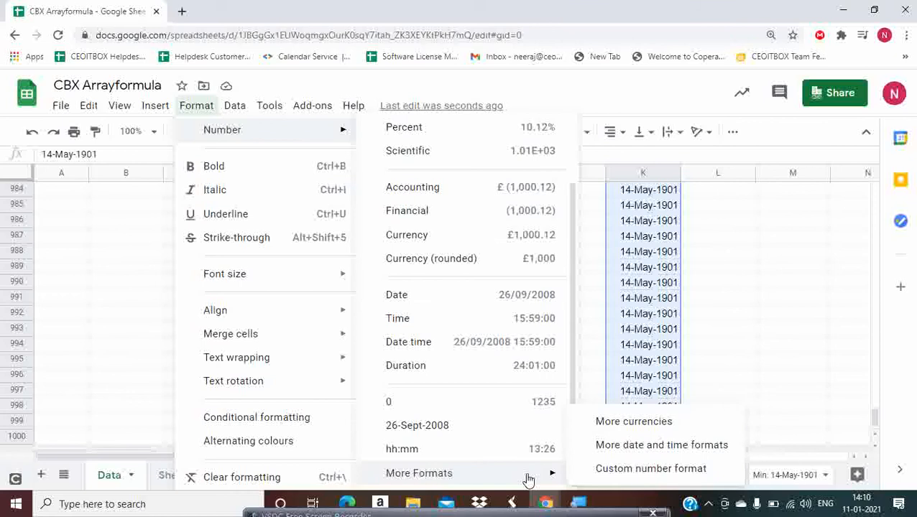
{"action": "left_click", "coordinate": [661, 467]}
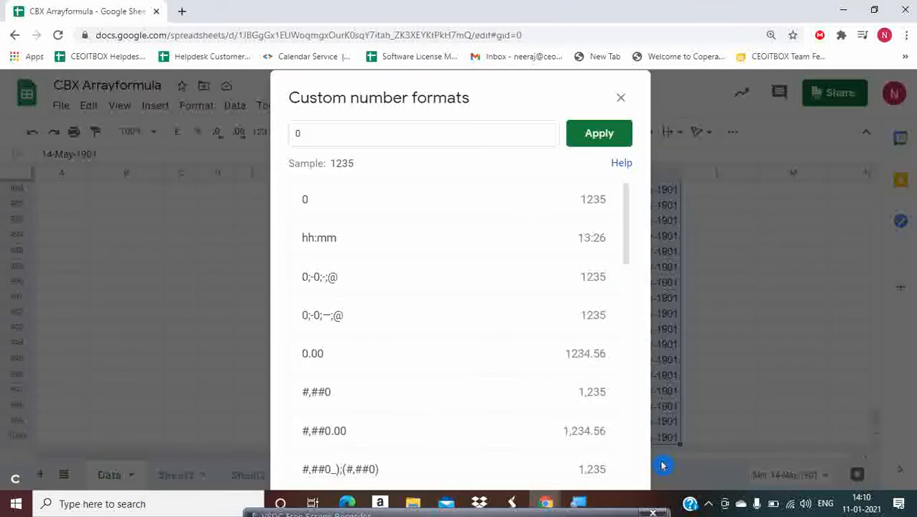
{"action": "left_click", "coordinate": [589, 201]}
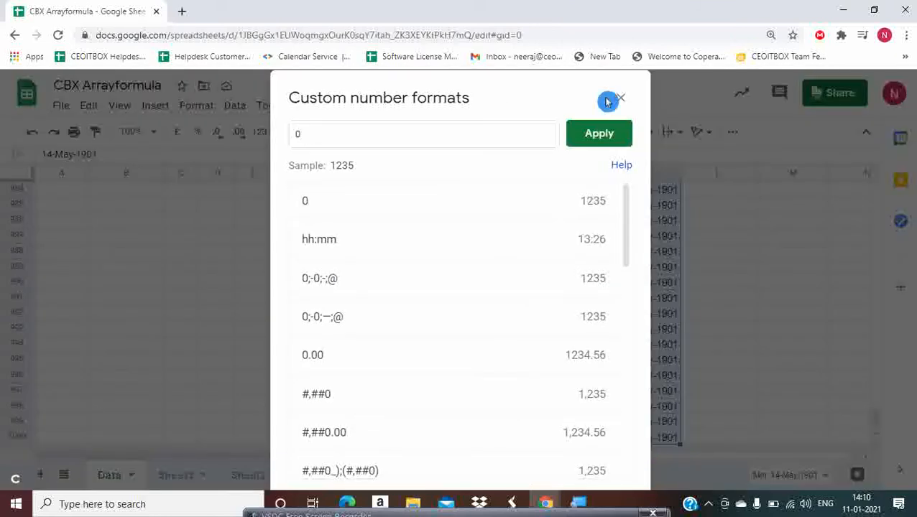
{"action": "left_click", "coordinate": [595, 137]}
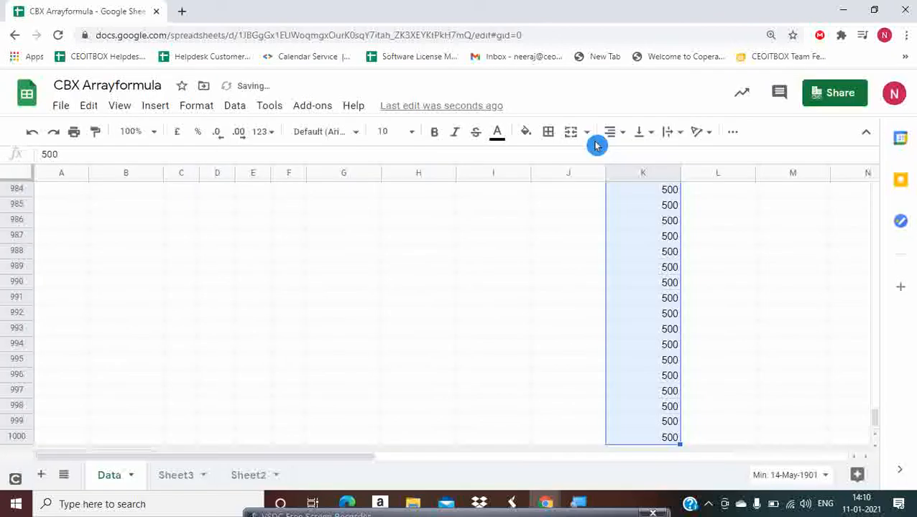
- Examine the column K results from K2 down past the last employee row
{"action": "left_click", "coordinate": [669, 237]}
{"action": "key", "text": "ctrl+Up"}
{"action": "key", "text": "Down"}
{"action": "key", "text": "Down"}
{"action": "key", "text": "Down"}
{"action": "key", "text": "Down"}
{"action": "key", "text": "Down"}
{"action": "key", "text": "Down"}
{"action": "key", "text": "Down"}
{"action": "key", "text": "Down"}
{"action": "key", "text": "Down"}
{"action": "key", "text": "Down"}
{"action": "key", "text": "Down"}
{"action": "key", "text": "Down"}
{"action": "key", "text": "Down"}
{"action": "key", "text": "Down"}
{"action": "key", "text": "Down"}
{"action": "key", "text": "Down"}
{"action": "key", "text": "Down"}
{"action": "key", "text": "Down"}
{"action": "key", "text": "Down"}
{"action": "key", "text": "Down"}
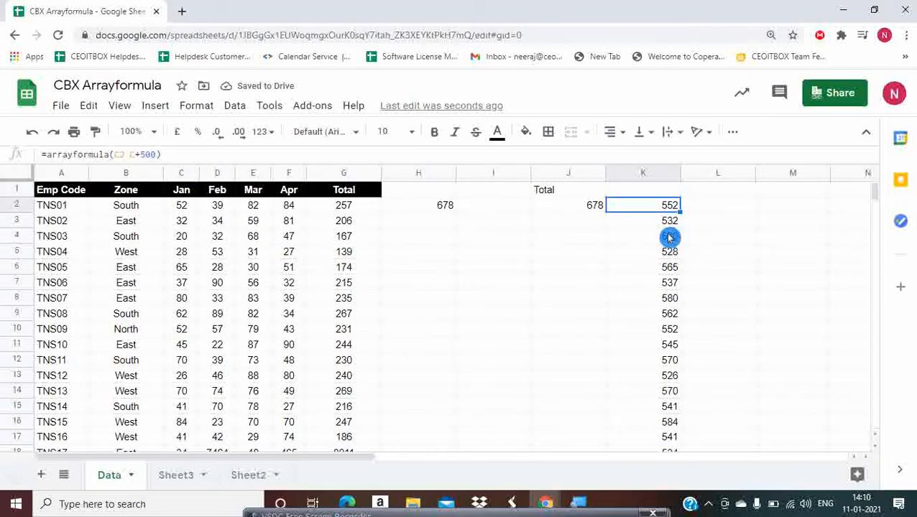
{"action": "key", "text": "Down"}
{"action": "key", "text": "Up"}
{"action": "key", "text": "Up"}
{"action": "key", "text": "Up"}
{"action": "key", "text": "Up"}
{"action": "key", "text": "Up"}
{"action": "key", "text": "Up"}
{"action": "key", "text": "Up"}
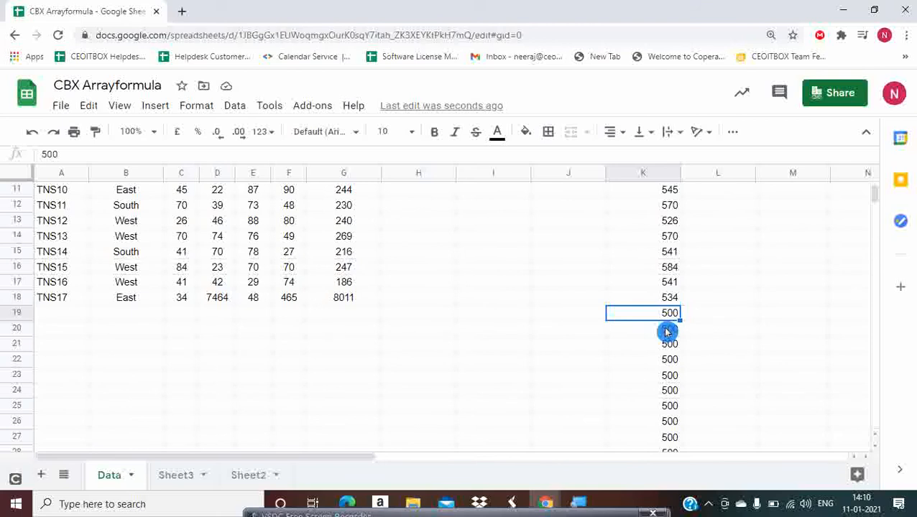
- Inspect the C2:C reference in the K2 array formula, leaving the formula as is
{"action": "key", "text": "ctrl+Up"}
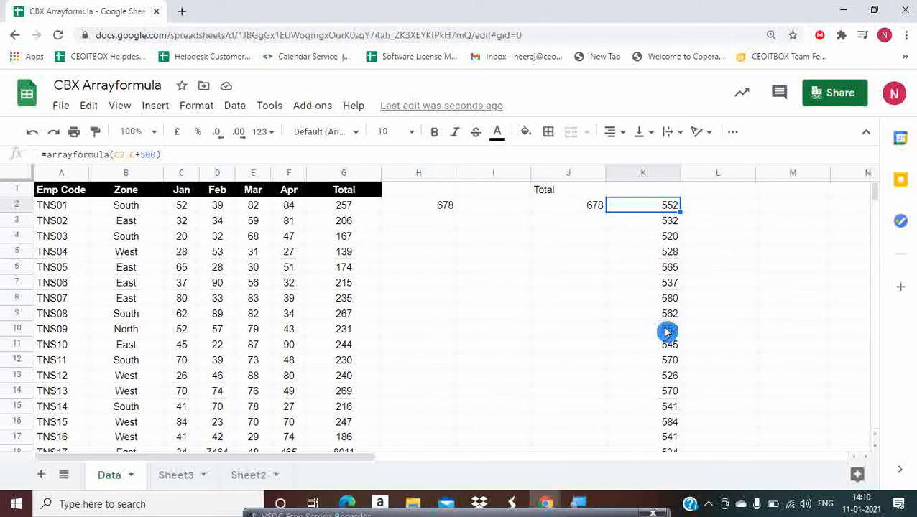
{"action": "key", "text": "F2"}
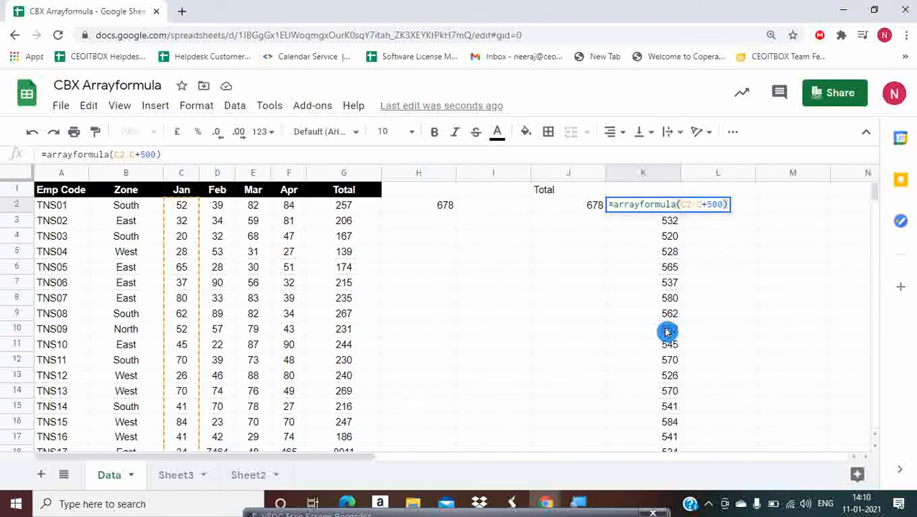
{"action": "key", "text": "Left"}
{"action": "key", "text": "Left"}
{"action": "key", "text": "Left"}
{"action": "key", "text": "Left"}
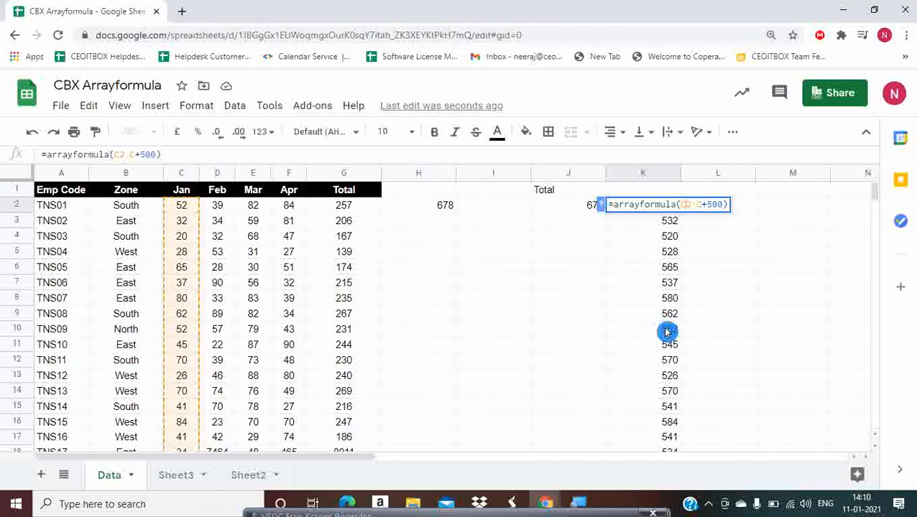
{"action": "key", "text": "Escape"}
- Examine the Jan source values from C2 down to C18 that feed the column K formula
{"action": "key", "text": "Left"}
{"action": "key", "text": "Left"}
{"action": "key", "text": "Left"}
{"action": "key", "text": "Left"}
{"action": "key", "text": "Left"}
{"action": "key", "text": "Left"}
{"action": "key", "text": "Left"}
{"action": "key", "text": "Left"}
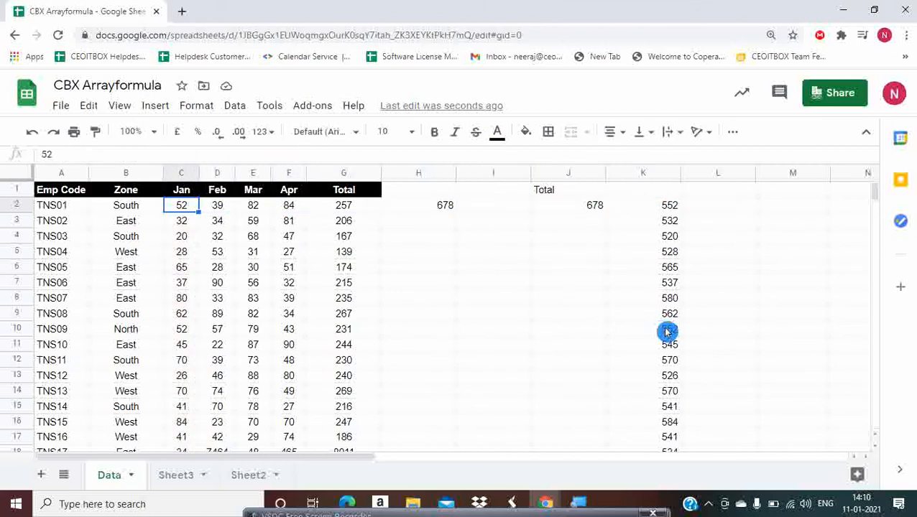
{"action": "key", "text": "Right"}
{"action": "key", "text": "Left"}
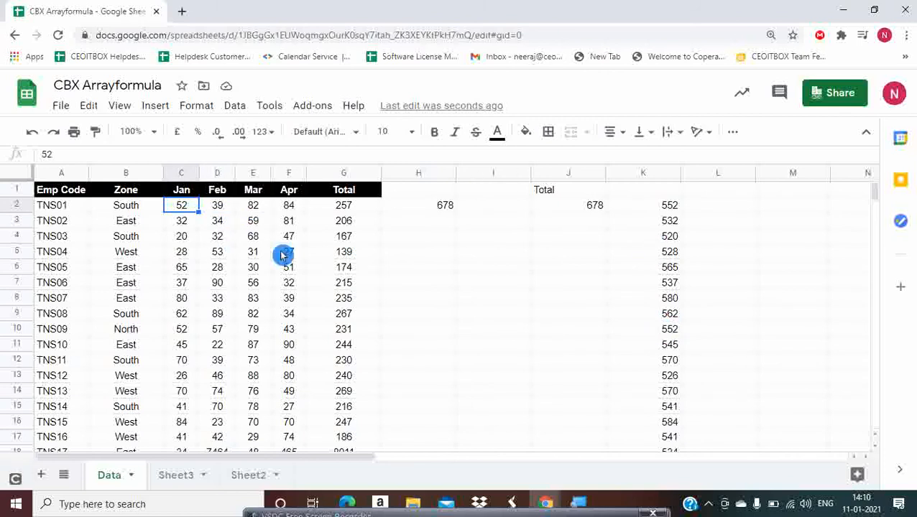
{"action": "key", "text": "ctrl+shift+Down"}
{"action": "key", "text": "Right"}
{"action": "key", "text": "Right"}
{"action": "key", "text": "Right"}
{"action": "key", "text": "Right"}
{"action": "key", "text": "Right"}
{"action": "key", "text": "Right"}
{"action": "key", "text": "Right"}
{"action": "key", "text": "Right"}
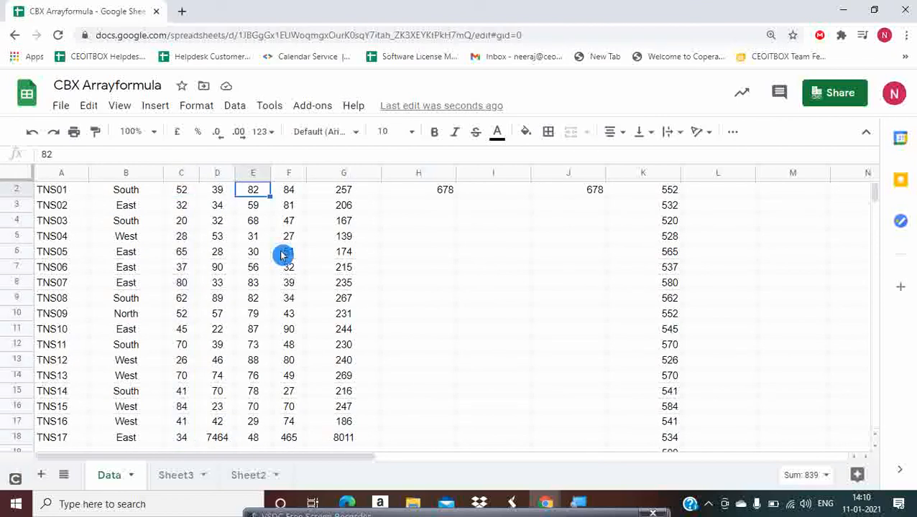
{"action": "scroll", "coordinate": [282, 255], "scroll_direction": "up", "scroll_amount": 1}
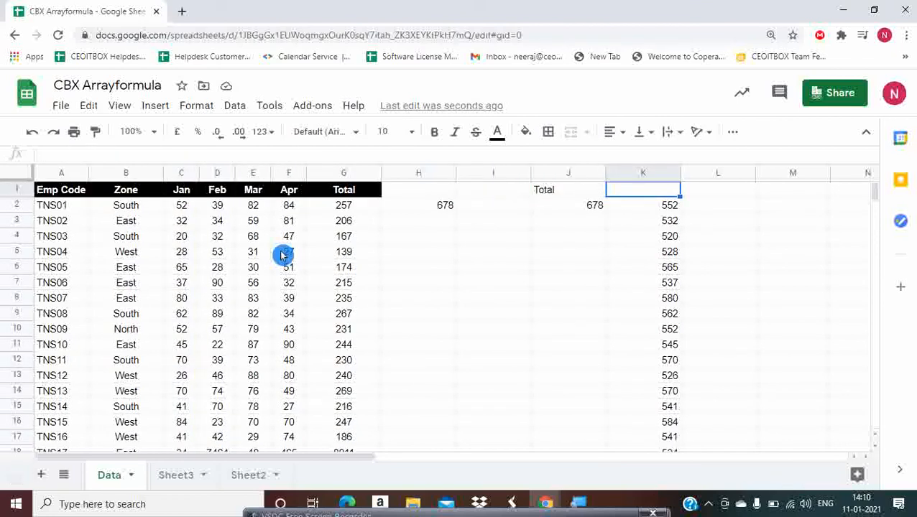
- Examine row 2 from the Jan value in C2 across to the formula results in columns J and K
{"action": "left_click", "coordinate": [174, 206]}
{"action": "key", "text": "Right"}
{"action": "key", "text": "Right"}
{"action": "key", "text": "Right"}
{"action": "key", "text": "Right"}
{"action": "key", "text": "Right"}
{"action": "key", "text": "Right"}
{"action": "key", "text": "Right"}
{"action": "key", "text": "Right"}
{"action": "key", "text": "Right"}
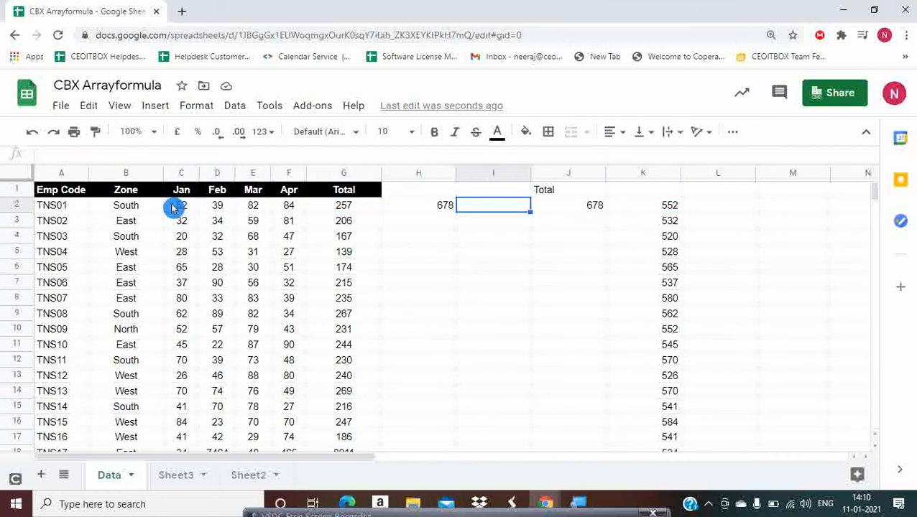
- Enter the formula =C2<>"" in L2 to test whether the Jan value is not blank
{"action": "type", "text": "="}
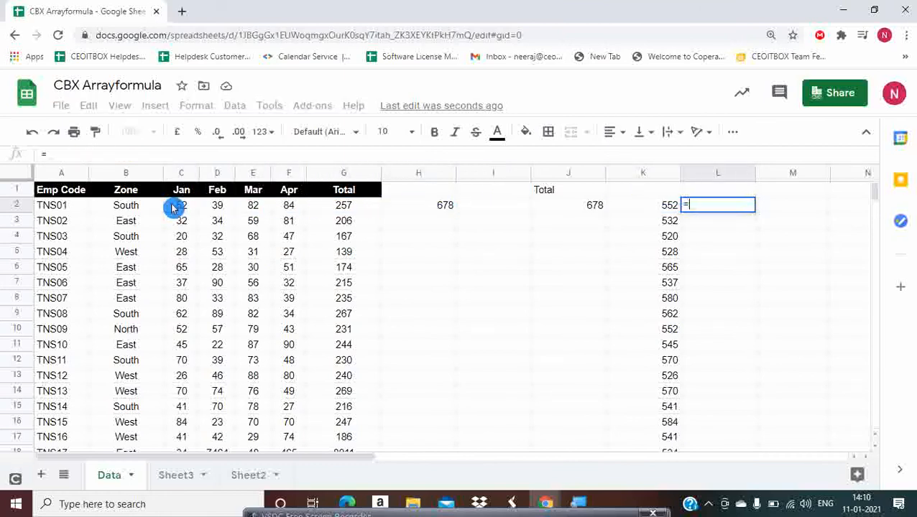
{"action": "key", "text": "Left"}
{"action": "key", "text": "Left"}
{"action": "key", "text": "Left"}
{"action": "key", "text": "Left"}
{"action": "key", "text": "Left"}
{"action": "key", "text": "Left"}
{"action": "key", "text": "Left"}
{"action": "key", "text": "Left"}
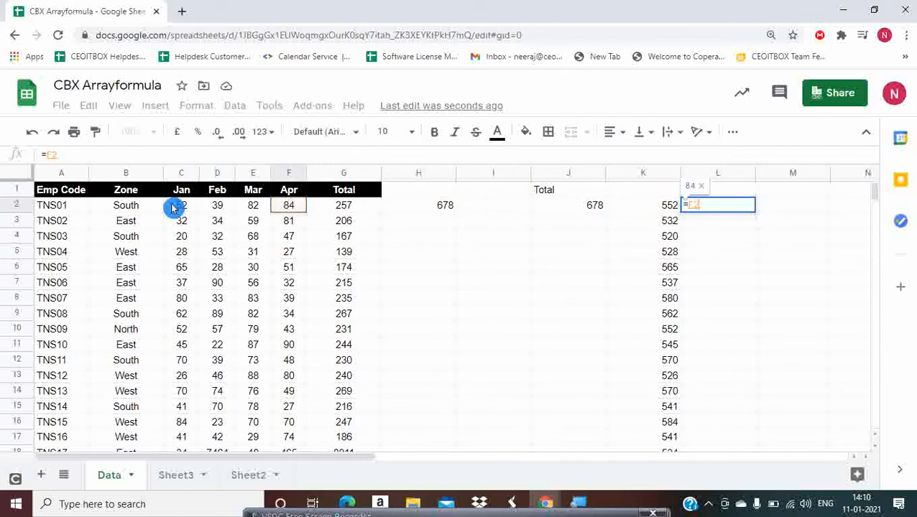
{"action": "key", "text": "Left"}
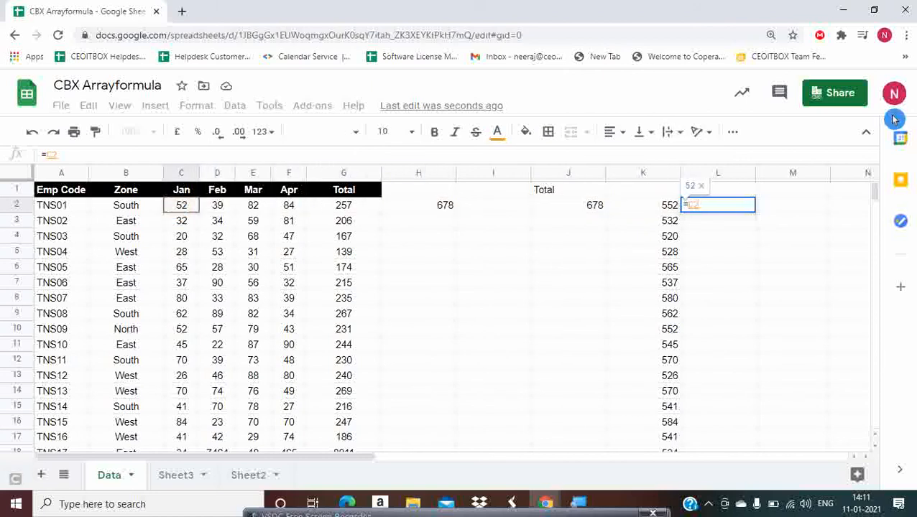
{"action": "type", "text": "<>"}
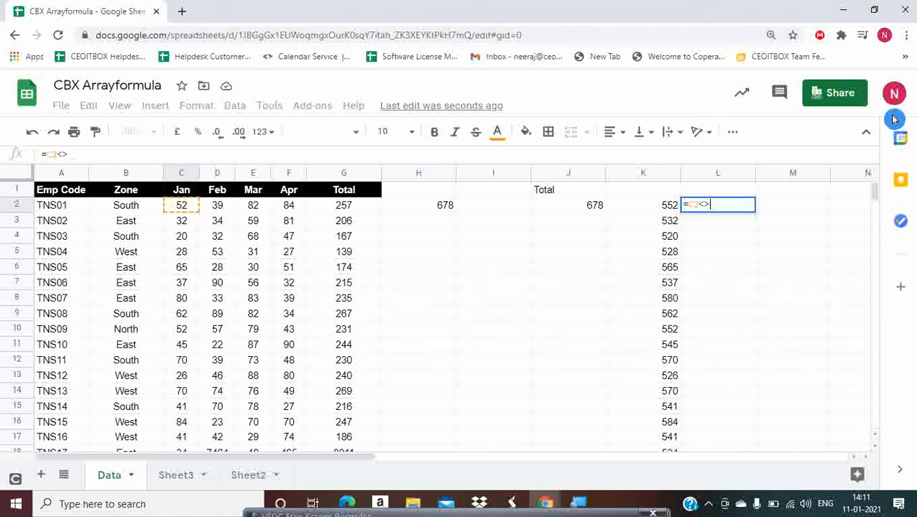
{"action": "type", "text": "\"\""}
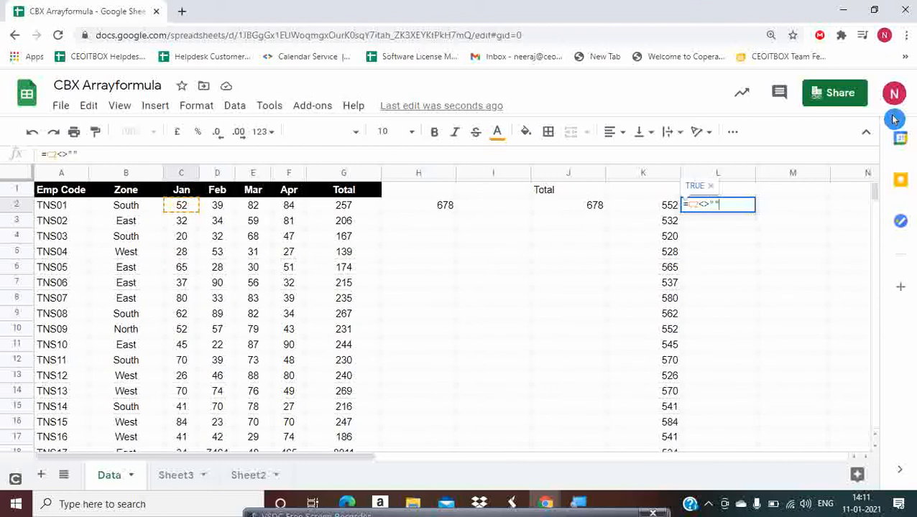
{"action": "key", "text": "Return"}
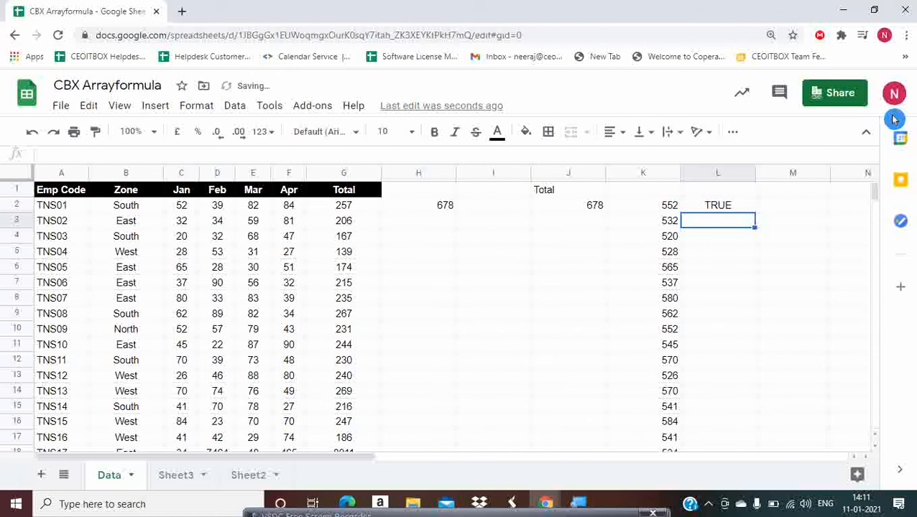
- Copy the L2 not-blank test down column L to row 24
{"action": "key", "text": "Up"}
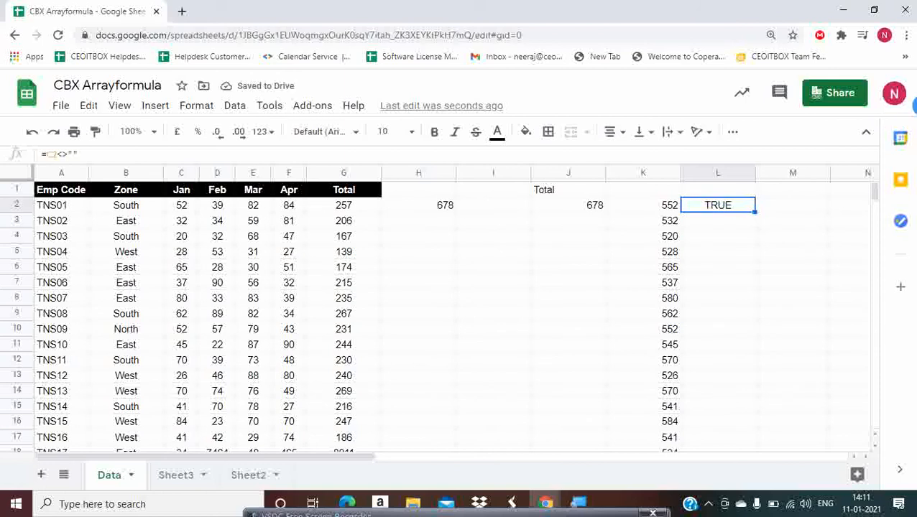
{"action": "left_click_drag", "start_coordinate": [758, 257], "coordinate": [769, 354]}
{"action": "scroll", "coordinate": [768, 355], "scroll_direction": "down", "scroll_amount": 2}
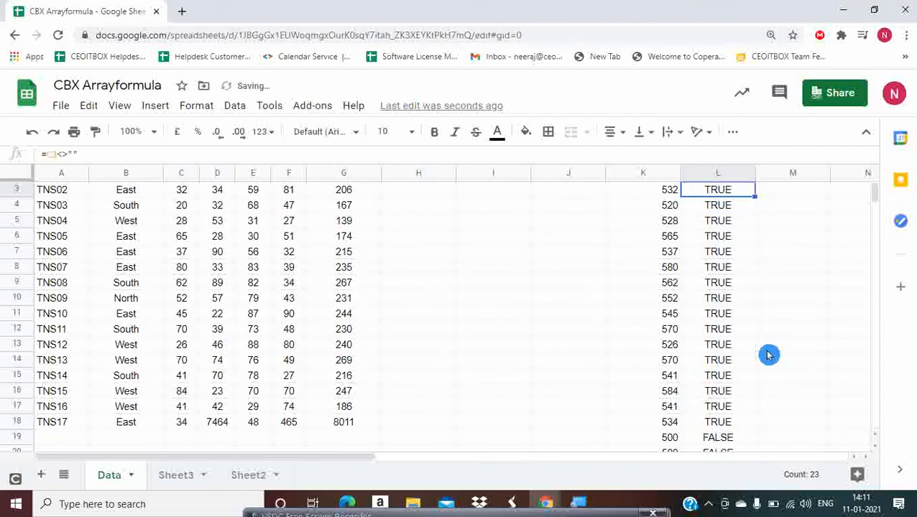
- Examine the column L results around rows 18 and 19, including the C19 reference in the L19 formula
{"action": "key", "text": "Up"}
{"action": "key", "text": "Up"}
{"action": "key", "text": "Up"}
{"action": "key", "text": "Up"}
{"action": "key", "text": "Up"}
{"action": "key", "text": "Up"}
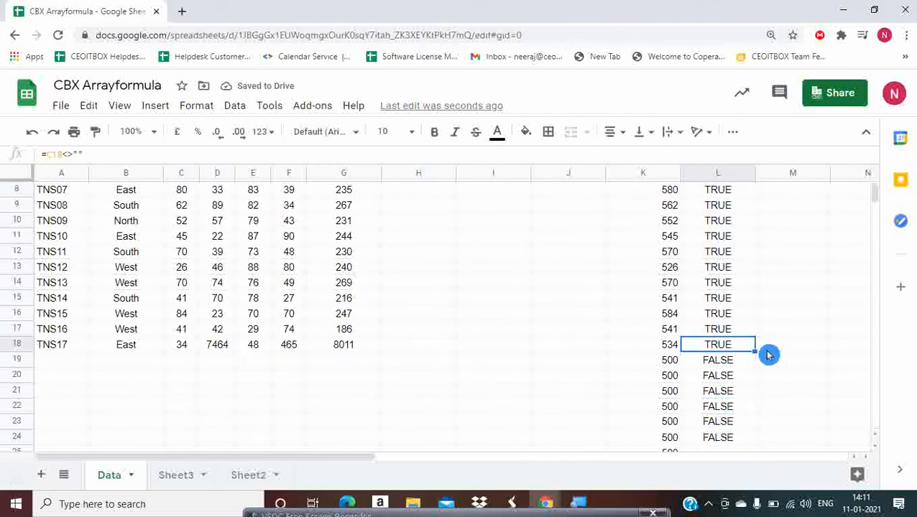
{"action": "key", "text": "Down"}
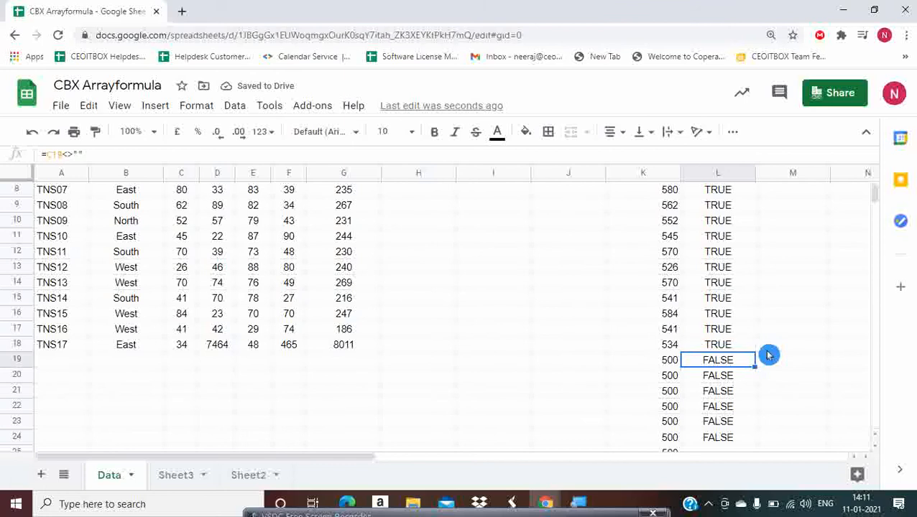
{"action": "key", "text": "F2"}
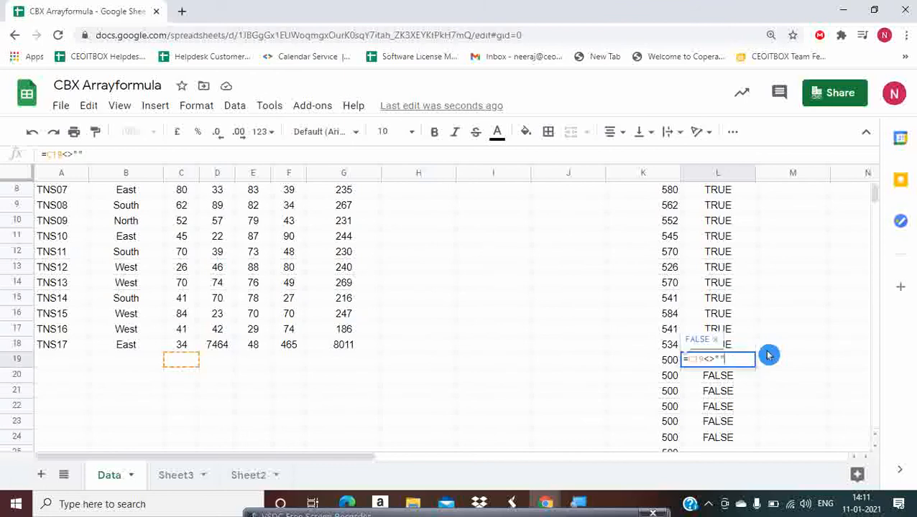
{"action": "key", "text": "Escape"}
{"action": "key", "text": "Up"}
{"action": "key", "text": "ctrl+Up"}
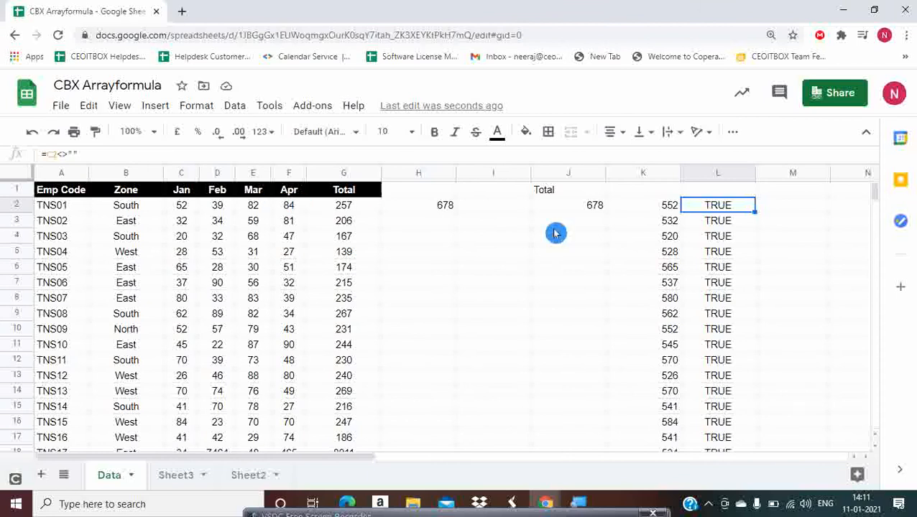
- Clear the array formula in K2 and all the not-blank test formulas in column L from L2 down
{"action": "key", "text": "Delete"}
{"action": "left_click", "coordinate": [651, 210]}
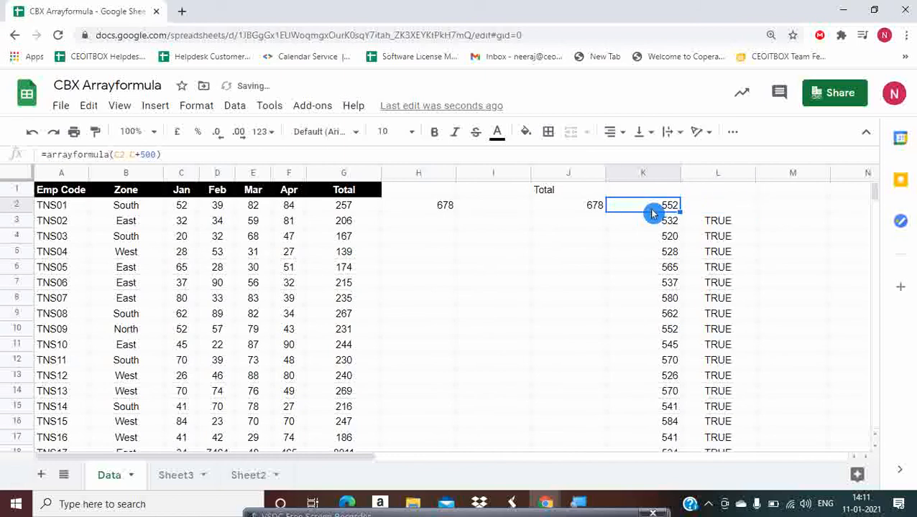
{"action": "double_click", "coordinate": [652, 210]}
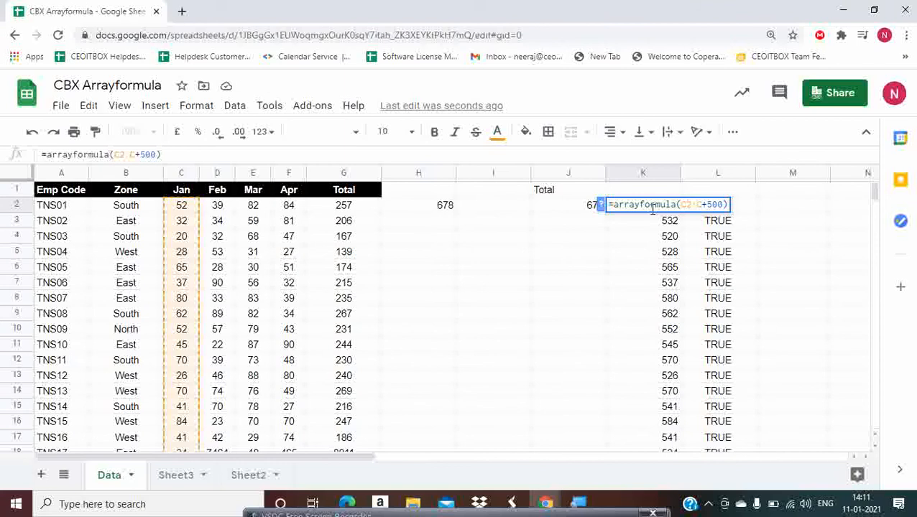
{"action": "left_click", "coordinate": [653, 212]}
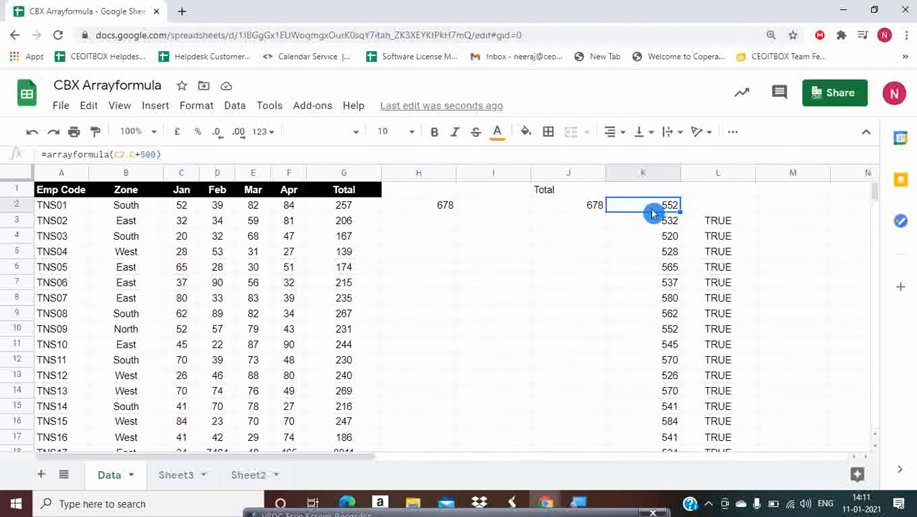
{"action": "key", "text": "Delete"}
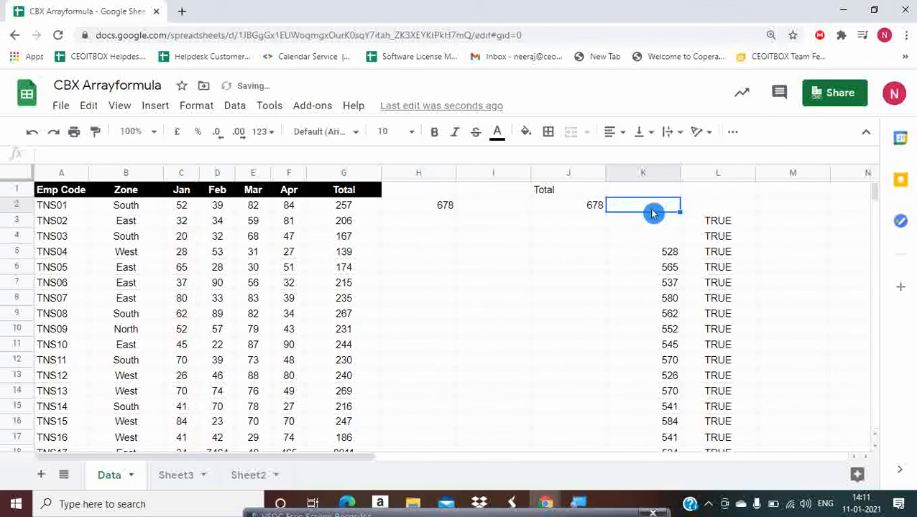
{"action": "key", "text": "Right"}
{"action": "key", "text": "Down"}
{"action": "key", "text": "ctrl+shift+Down"}
{"action": "key", "text": "Delete"}
{"action": "key", "text": "Left"}
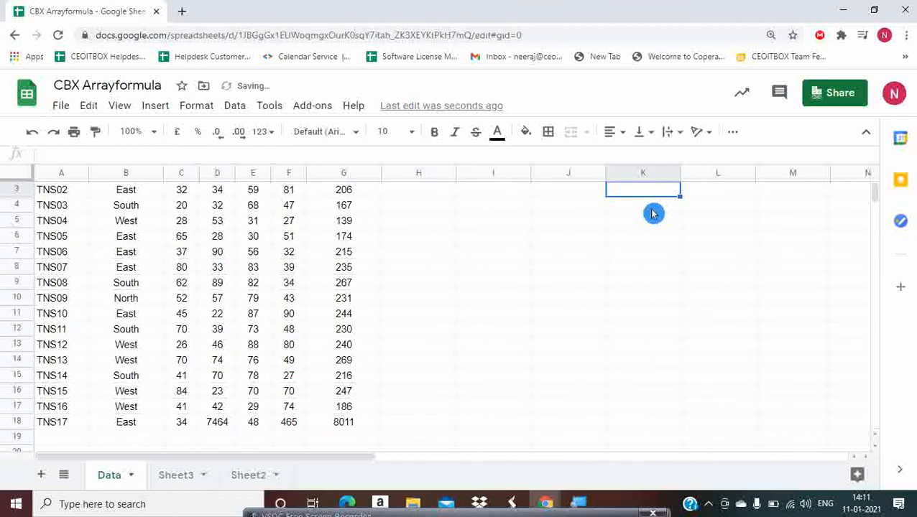
{"action": "key", "text": "Up"}
{"action": "key", "text": "Up"}
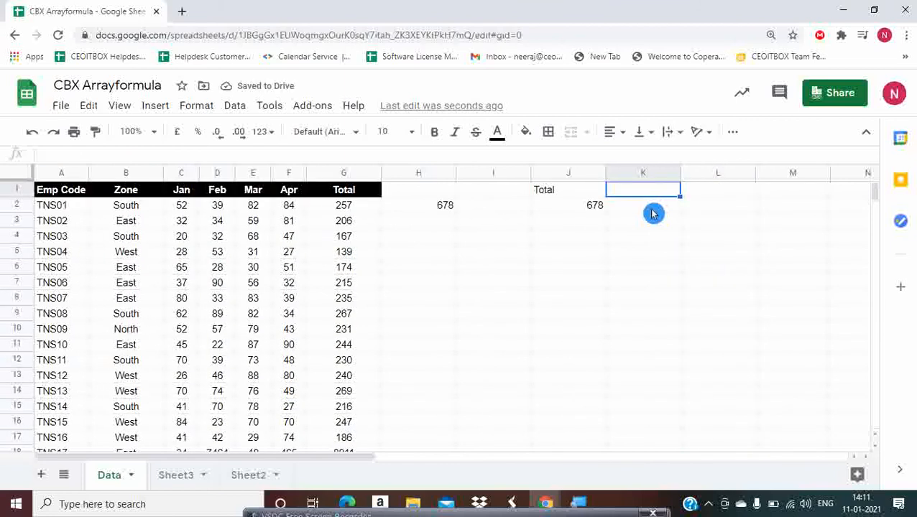
{"action": "key", "text": "Down"}
{"action": "key", "text": "Up"}
{"action": "type", "text": "Tota"}
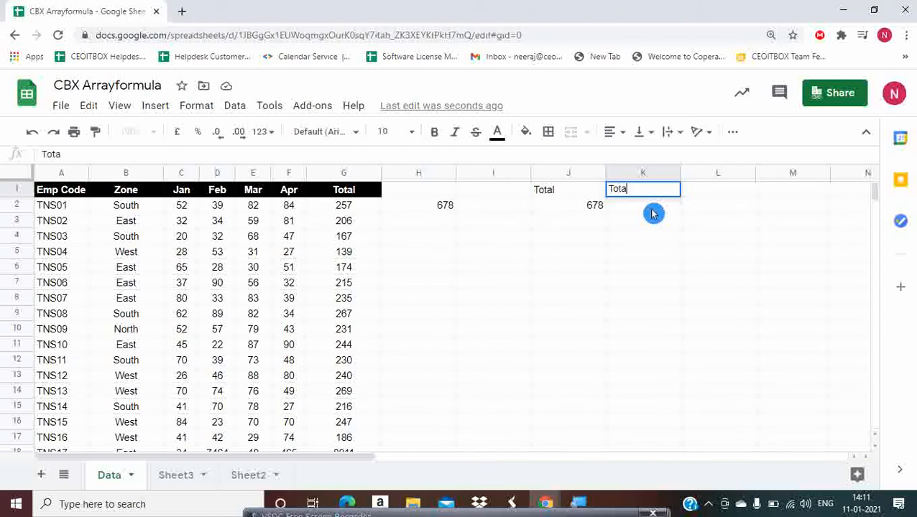
{"action": "key", "text": "Escape"}
{"action": "type", "text": "Average OF T"}
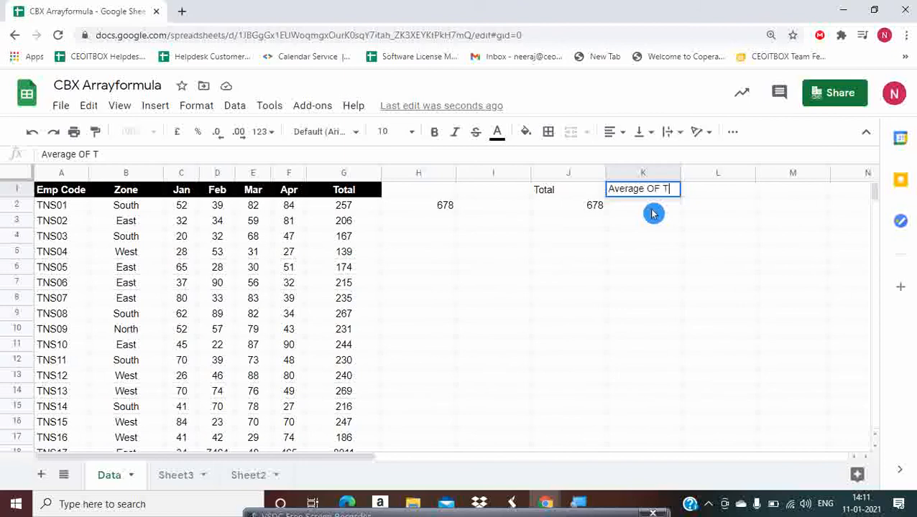
{"action": "key", "text": "Escape"}
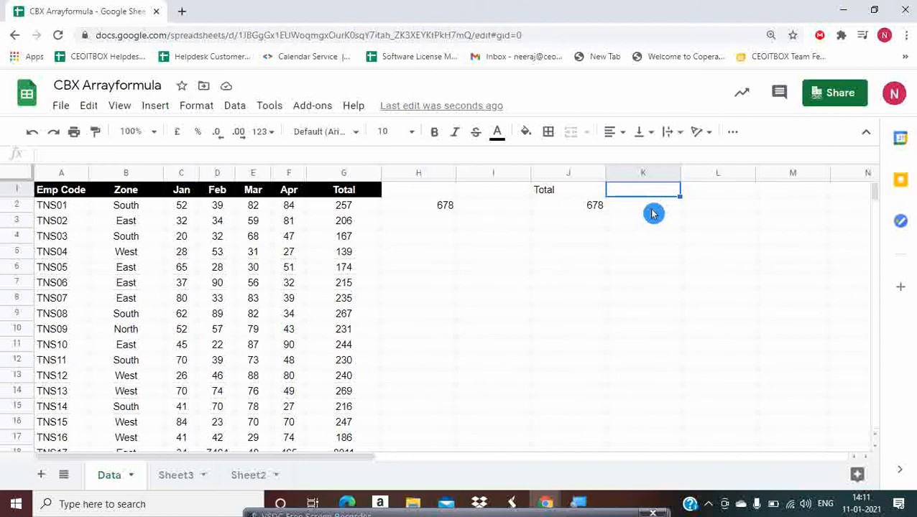
- Enter the heading "Add 500 in Jan Sale" in K1
{"action": "type", "text": "Add 500 "}
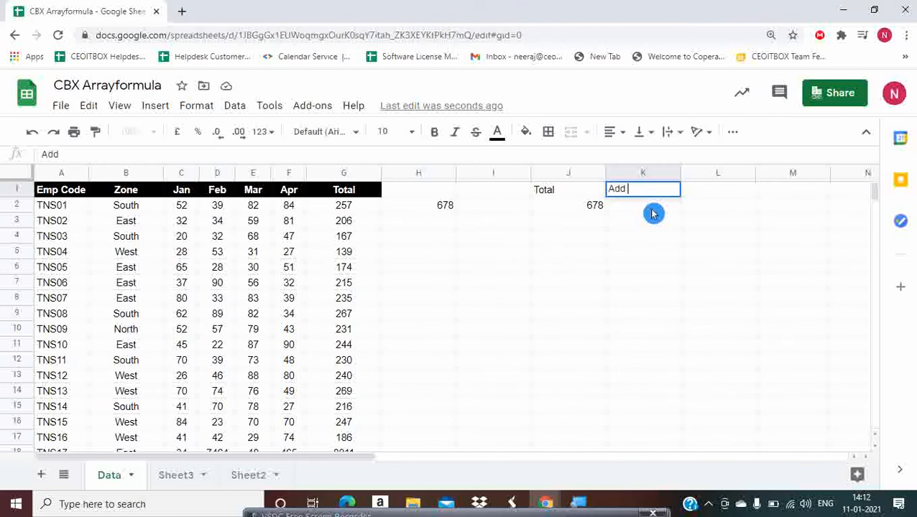
{"action": "type", "text": "imn"}
{"action": "key", "text": "BackSpace"}
{"action": "key", "text": "BackSpace"}
{"action": "type", "text": "n"}
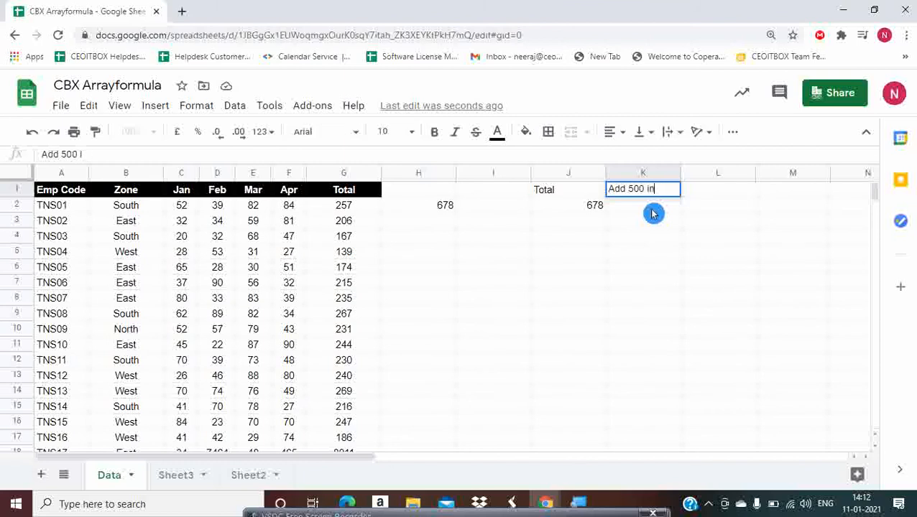
{"action": "type", "text": " Jan Sale"}
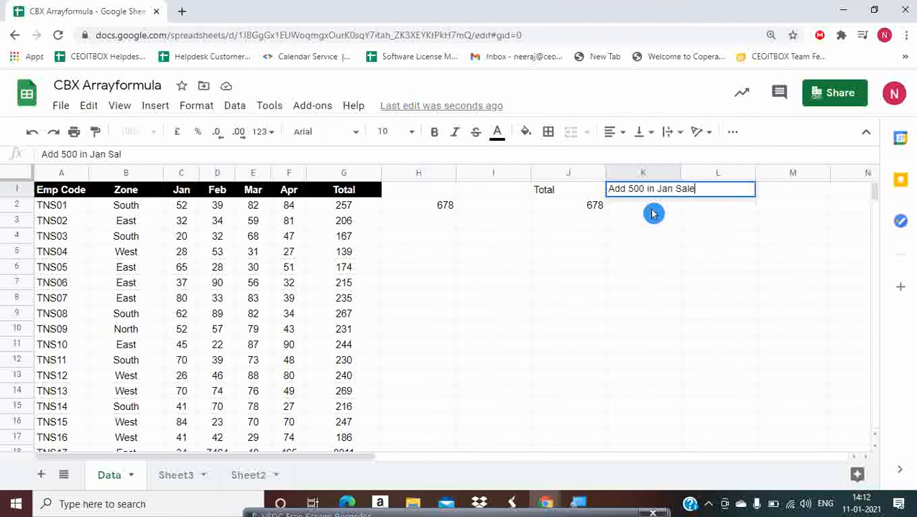
{"action": "key", "text": "Return"}
- Give the K1 heading a dark grey fill and bold white text, and fit column K's width to it
{"action": "key", "text": "Up"}
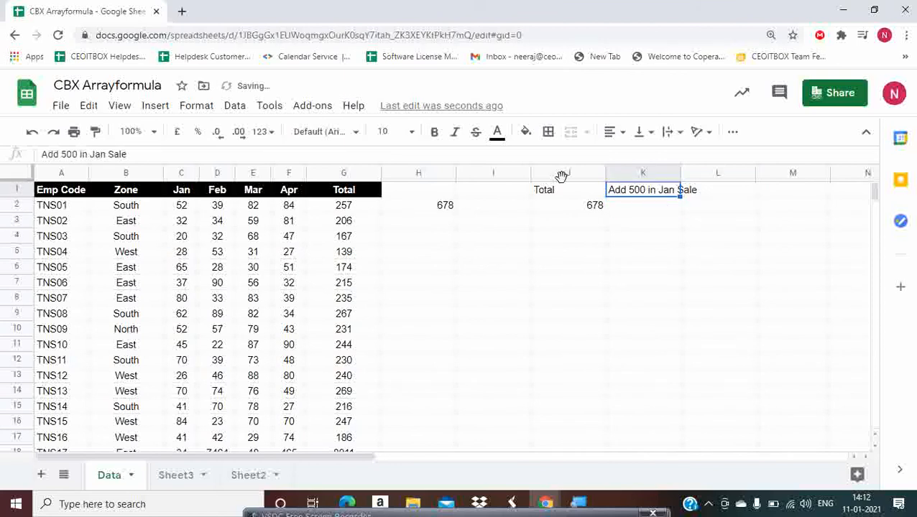
{"action": "left_click", "coordinate": [526, 132]}
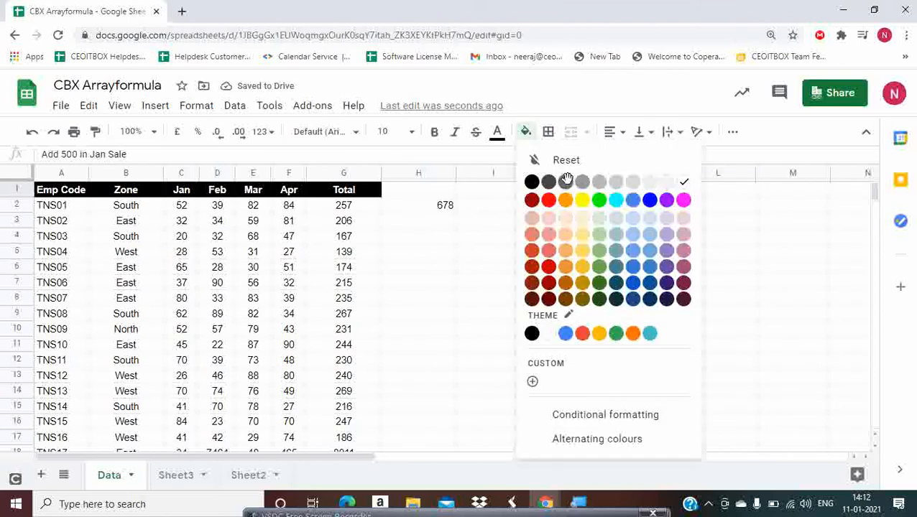
{"action": "left_click", "coordinate": [567, 182]}
{"action": "left_click", "coordinate": [501, 135]}
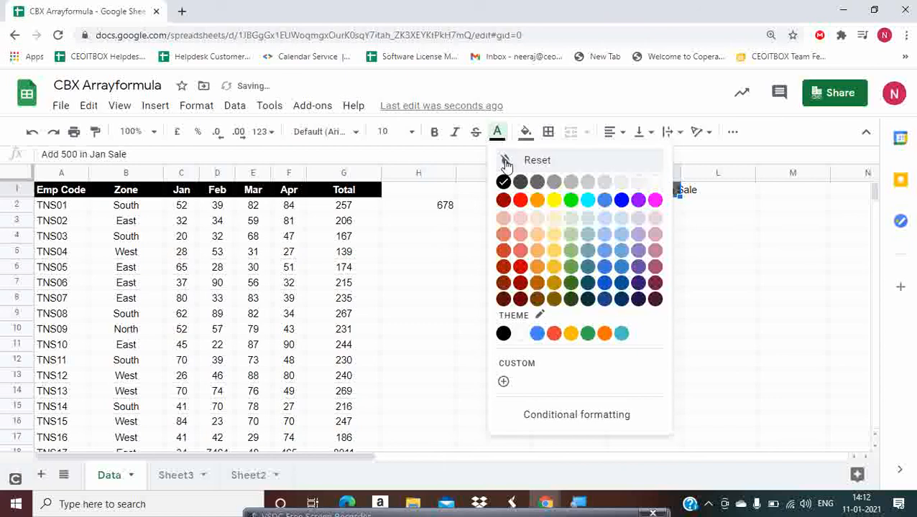
{"action": "left_click", "coordinate": [654, 181]}
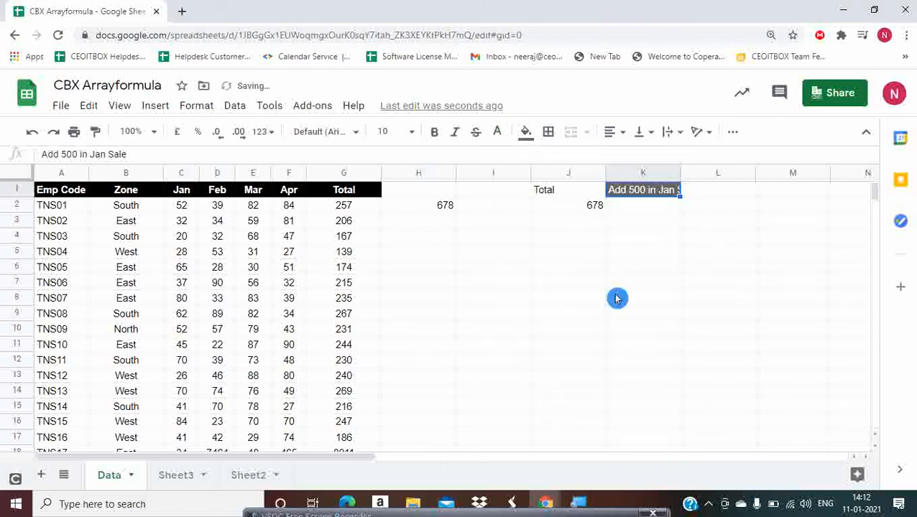
{"action": "key", "text": "ctrl+b"}
{"action": "key", "text": "Right"}
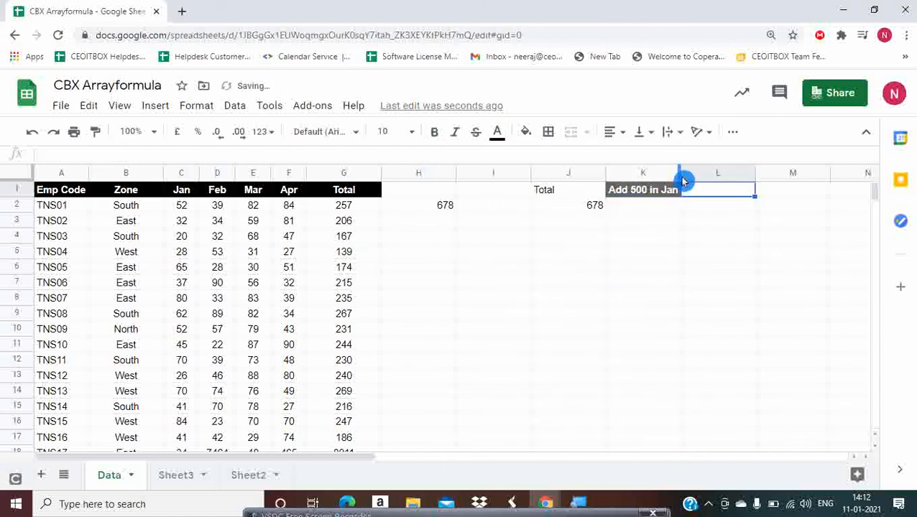
{"action": "double_click", "coordinate": [680, 175]}
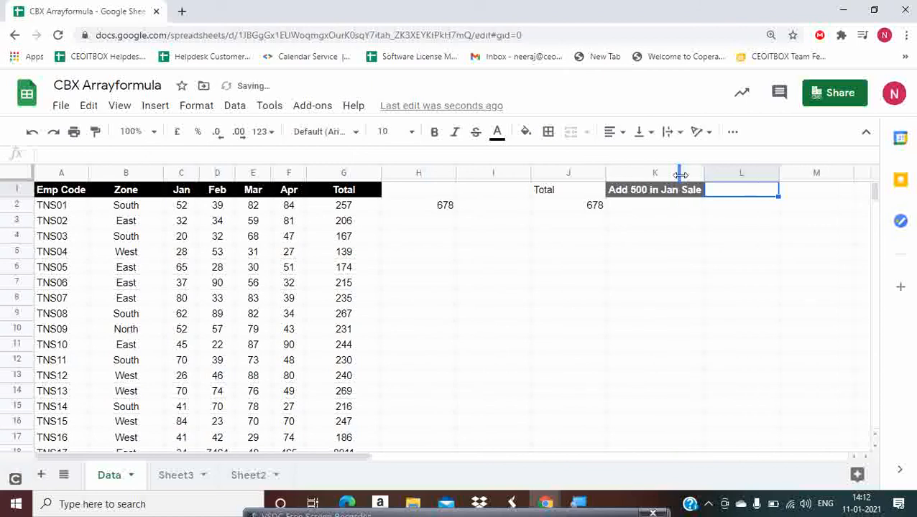
{"action": "key", "text": "Down"}
{"action": "key", "text": "Down"}
{"action": "key", "text": "Left"}
{"action": "key", "text": "Up"}
{"action": "type", "text": "="}
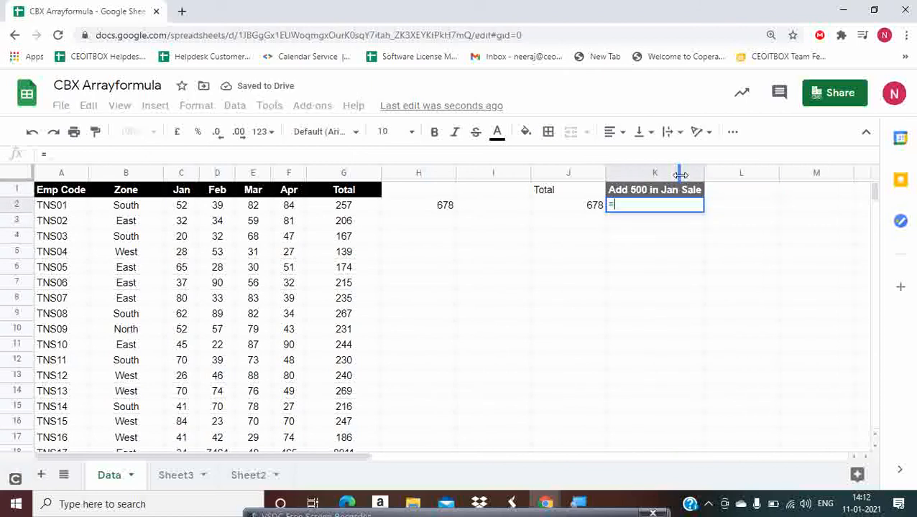
{"action": "type", "text": "if"}
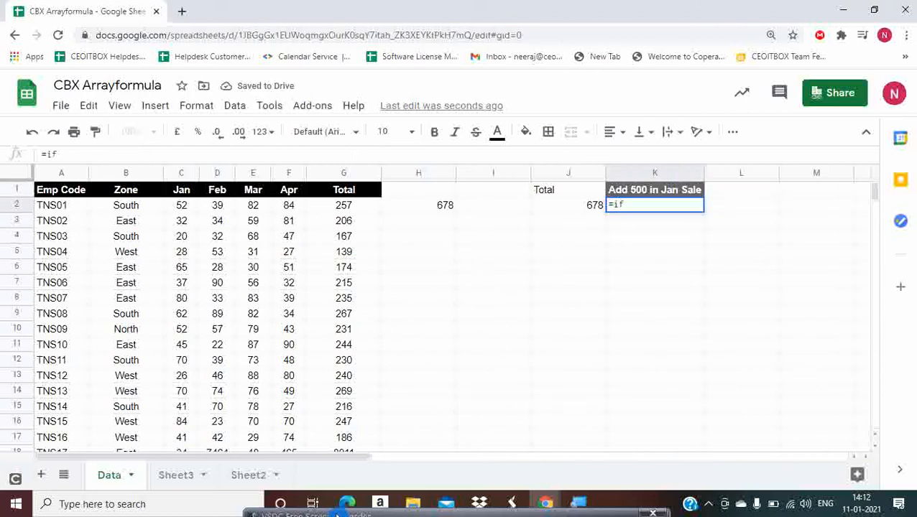
{"action": "key", "text": "BackSpace"}
{"action": "key", "text": "BackSpace"}
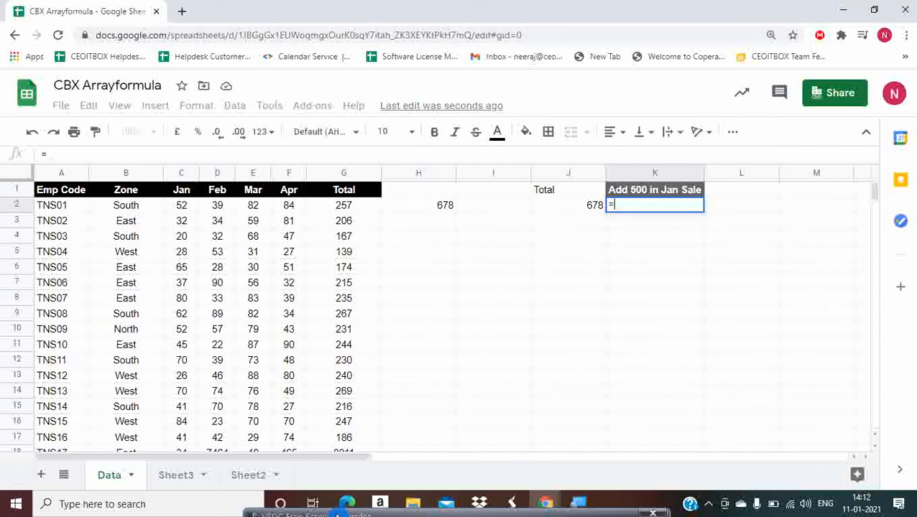
{"action": "type", "text": "arr"}
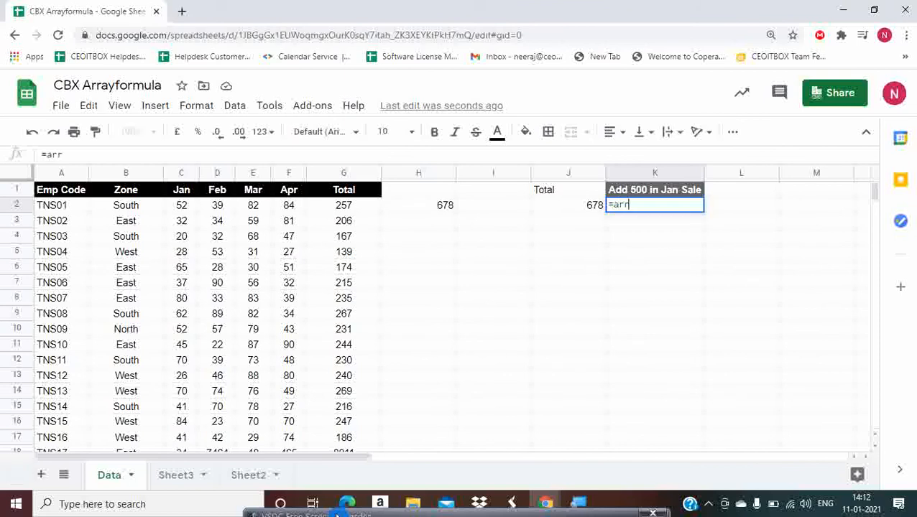
{"action": "scroll", "coordinate": [272, 360], "scroll_direction": "down", "scroll_amount": 4}
{"action": "scroll", "coordinate": [273, 360], "scroll_direction": "up", "scroll_amount": 4}
{"action": "left_click", "coordinate": [270, 360]}
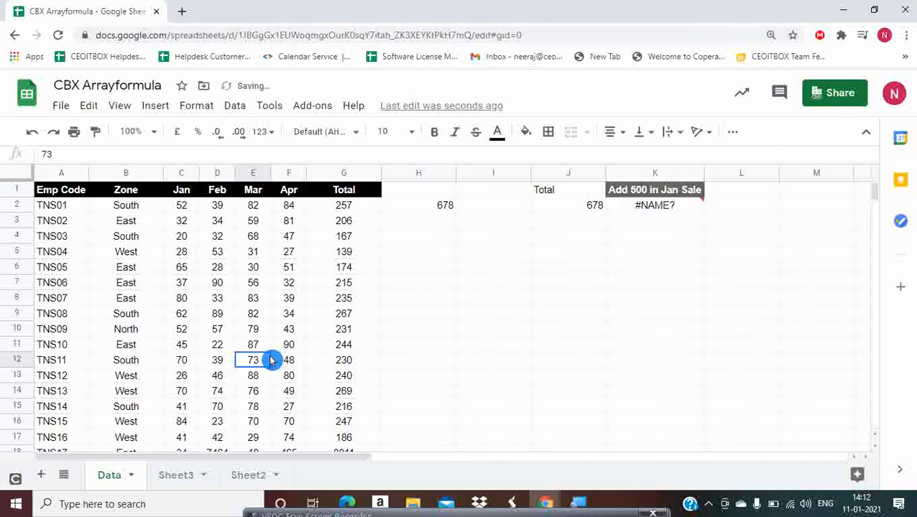
{"action": "key", "text": "Right"}
{"action": "key", "text": "Right"}
{"action": "key", "text": "Right"}
{"action": "key", "text": "Right"}
{"action": "key", "text": "Right"}
{"action": "key", "text": "Right"}
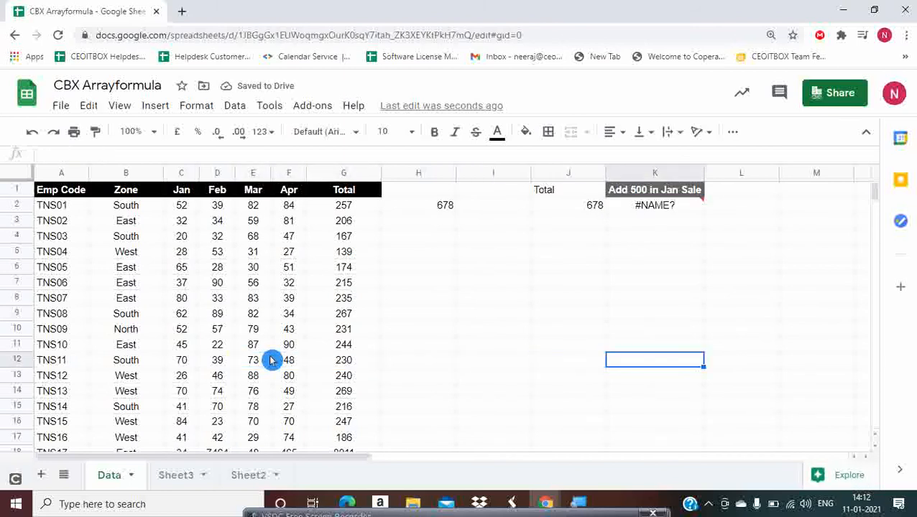
{"action": "key", "text": "ctrl+Up"}
{"action": "key", "text": "Delete"}
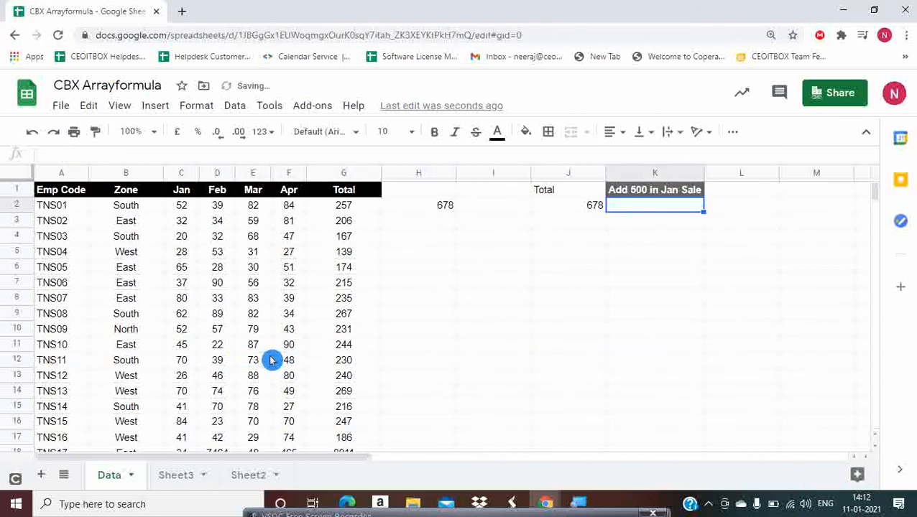
- Enter the formula =arrayformula(if(C2:C<>"",C2:C+500,"")) in K2
{"action": "type", "text": "=arrayf"}
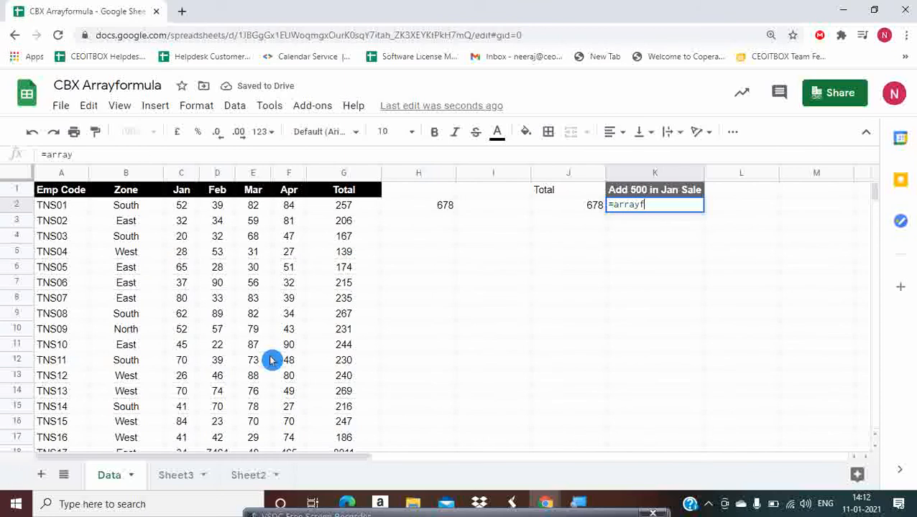
{"action": "type", "text": "ormula(if"}
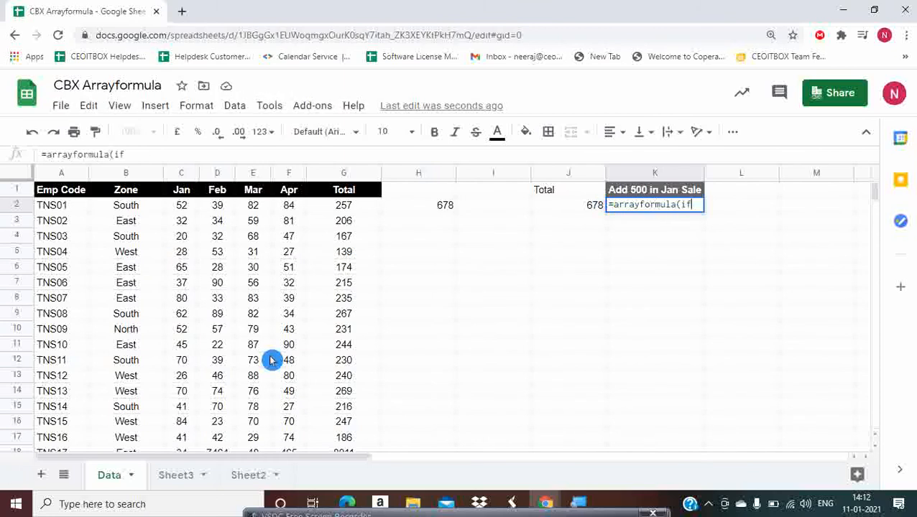
{"action": "type", "text": "("}
{"action": "left_click", "coordinate": [181, 207]}
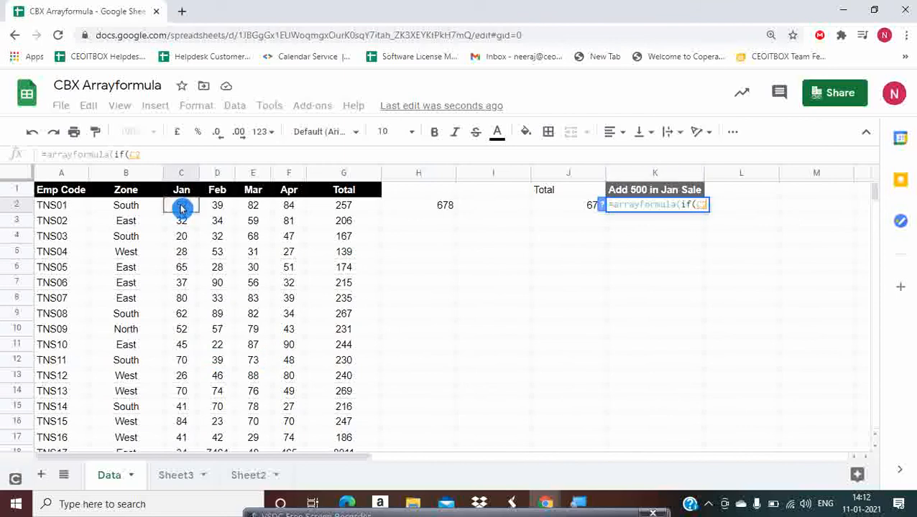
{"action": "type", "text": ":C"}
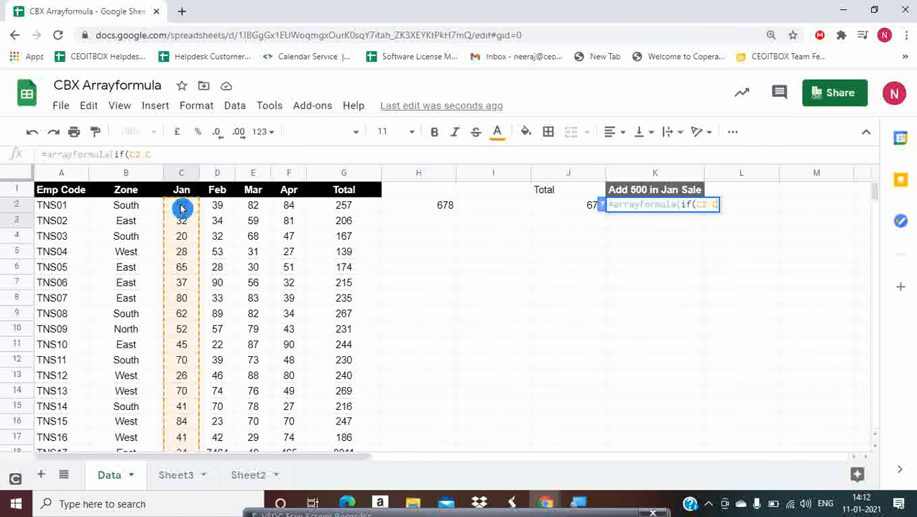
{"action": "type", "text": "<>\""}
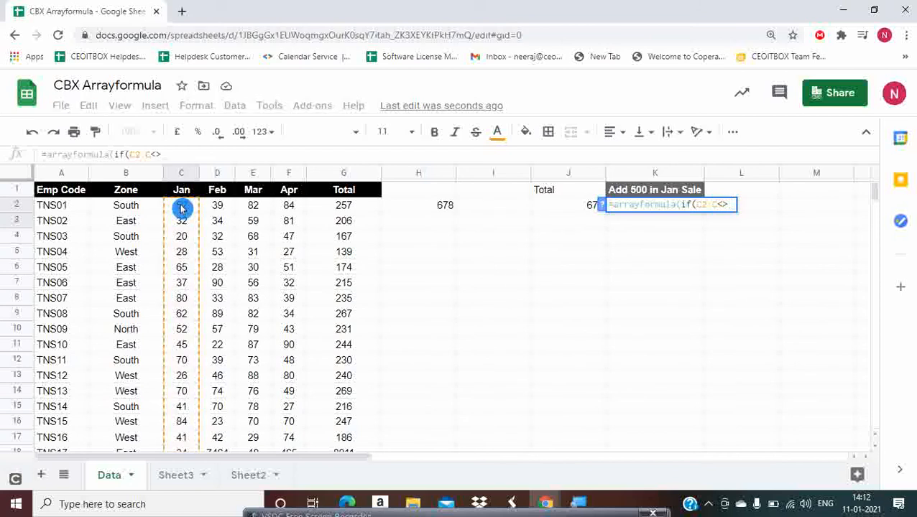
{"action": "type", "text": "\","}
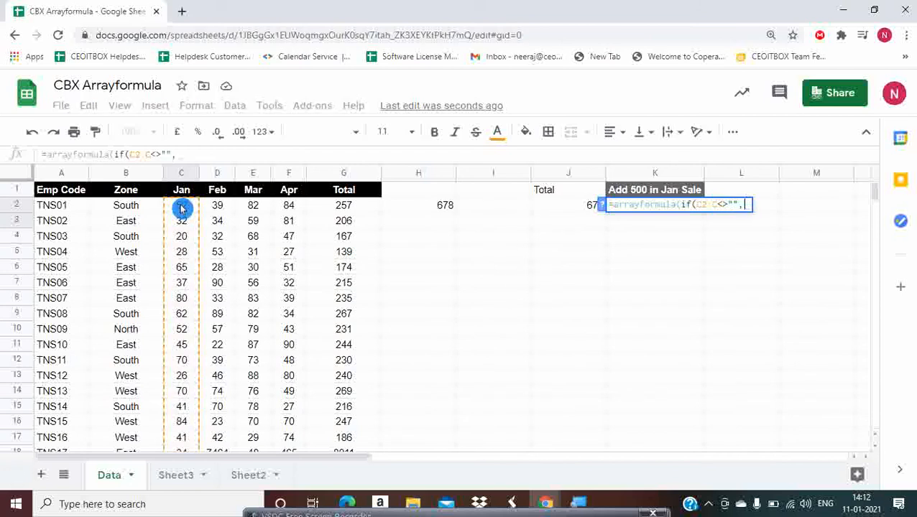
{"action": "type", "text": "C2:C"}
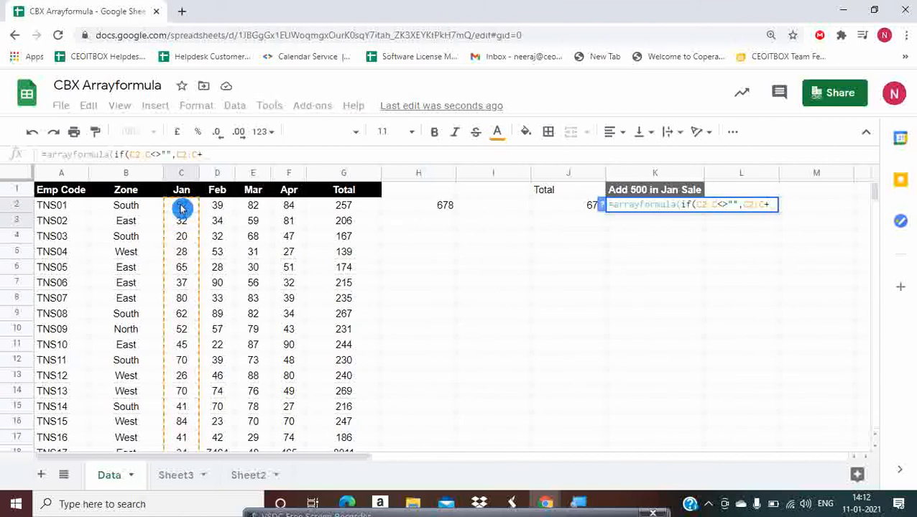
{"action": "type", "text": "+500"}
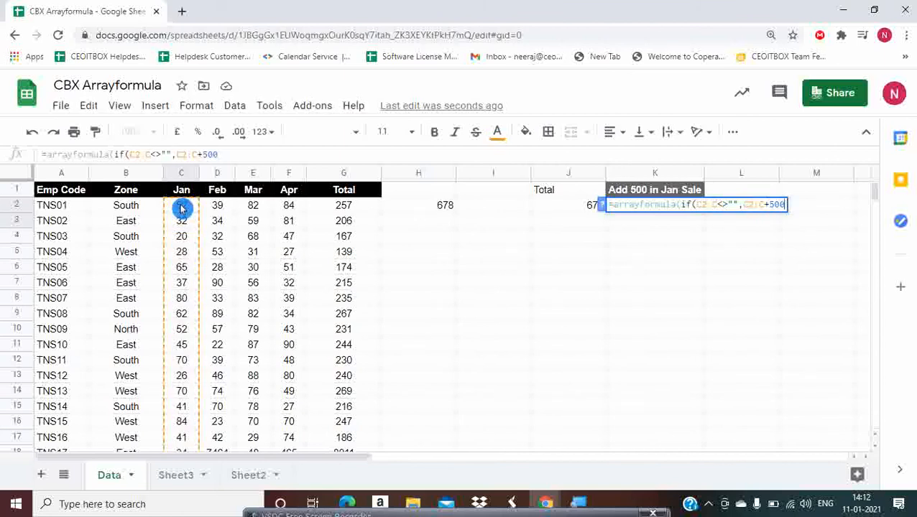
{"action": "type", "text": ","}
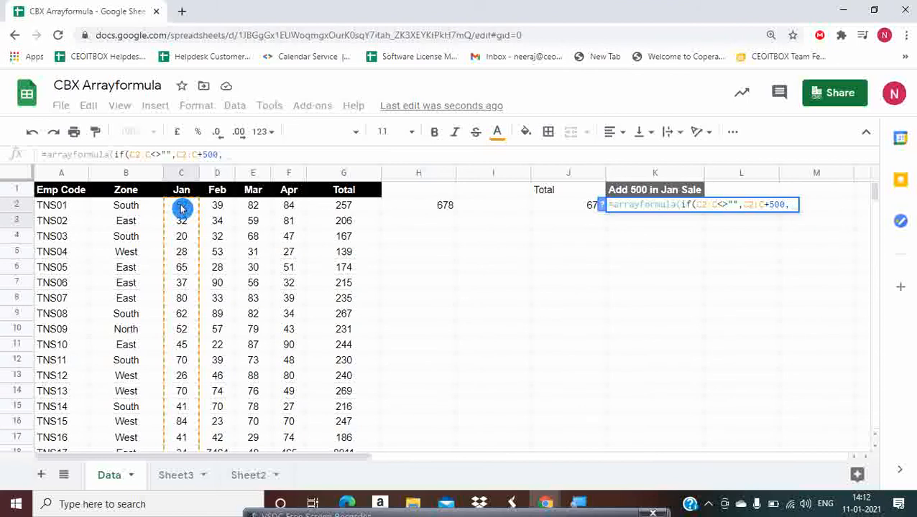
{"action": "type", "text": "\"\""}
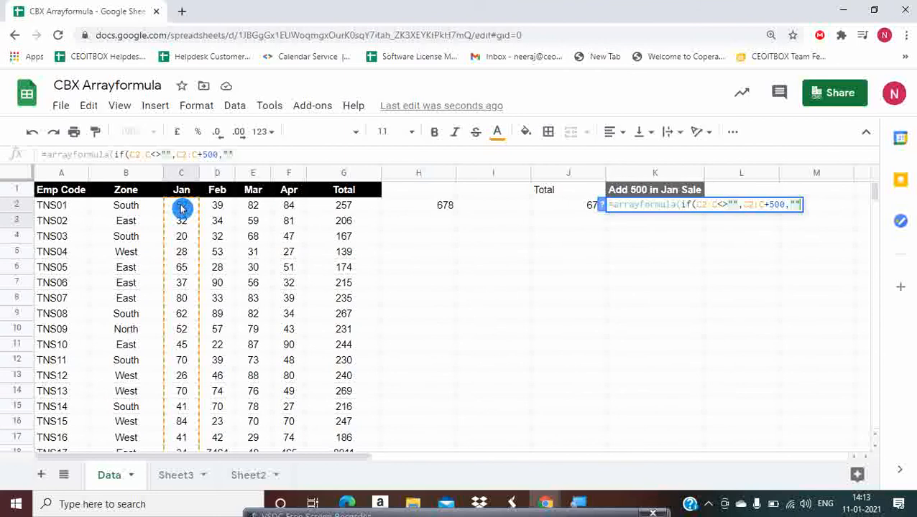
{"action": "key", "text": "Return"}
{"action": "key", "text": "Up"}
{"action": "key", "text": "Down"}
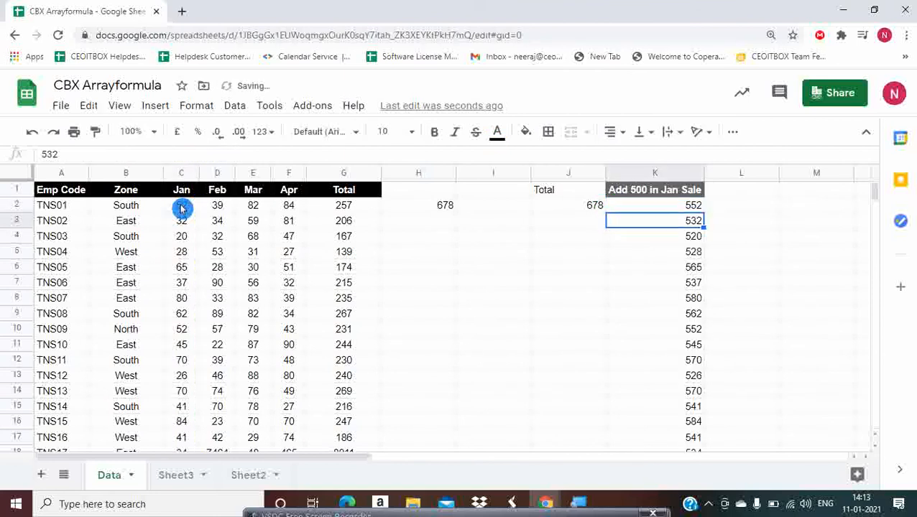
- Compare the last column K result in row 18 with the Jan value in C18, and check K19 beneath it
{"action": "key", "text": "ctrl+Down"}
{"action": "key", "text": "Down"}
{"action": "key", "text": "Up"}
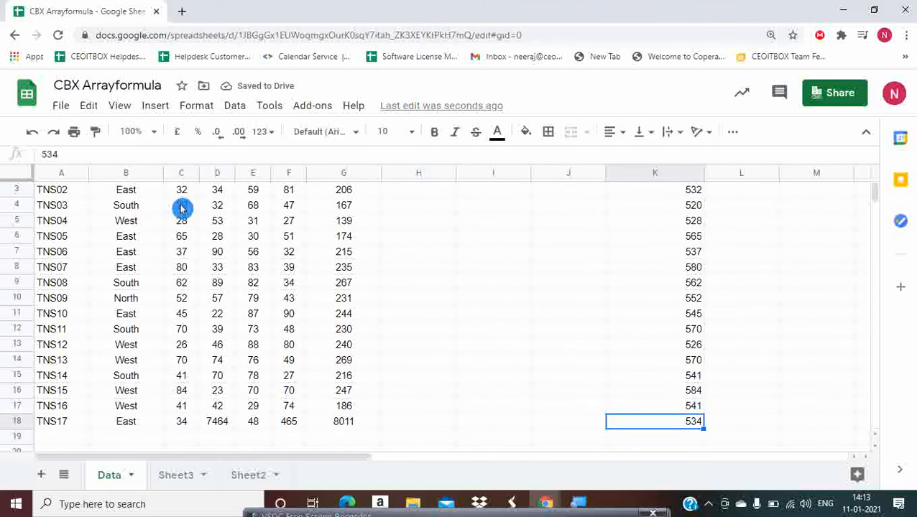
{"action": "key", "text": "Down"}
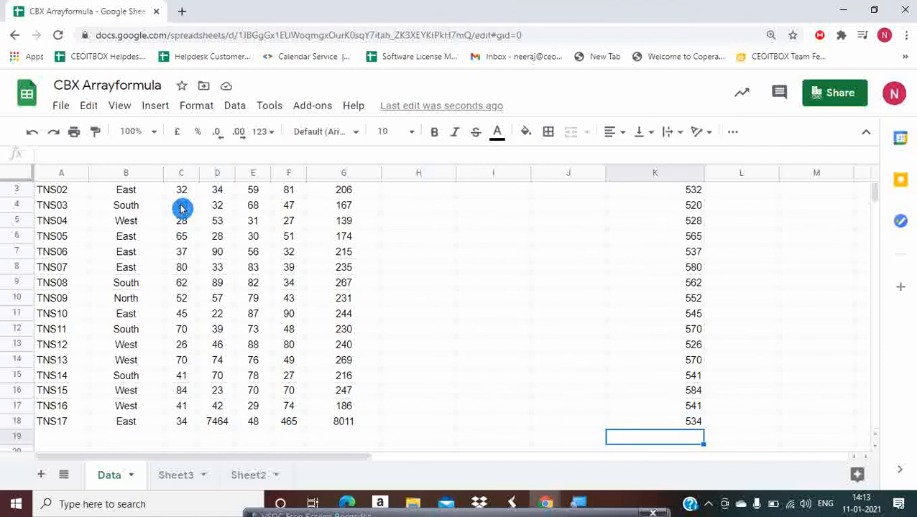
{"action": "key", "text": "Up"}
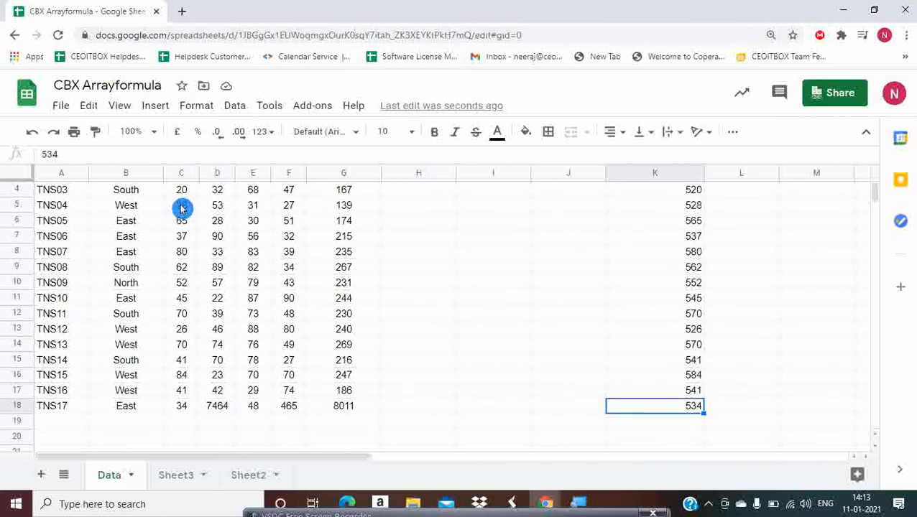
{"action": "key", "text": "Left"}
{"action": "key", "text": "Left"}
{"action": "key", "text": "Left"}
{"action": "key", "text": "Left"}
{"action": "key", "text": "Left"}
{"action": "key", "text": "Left"}
{"action": "key", "text": "Left"}
{"action": "key", "text": "Left"}
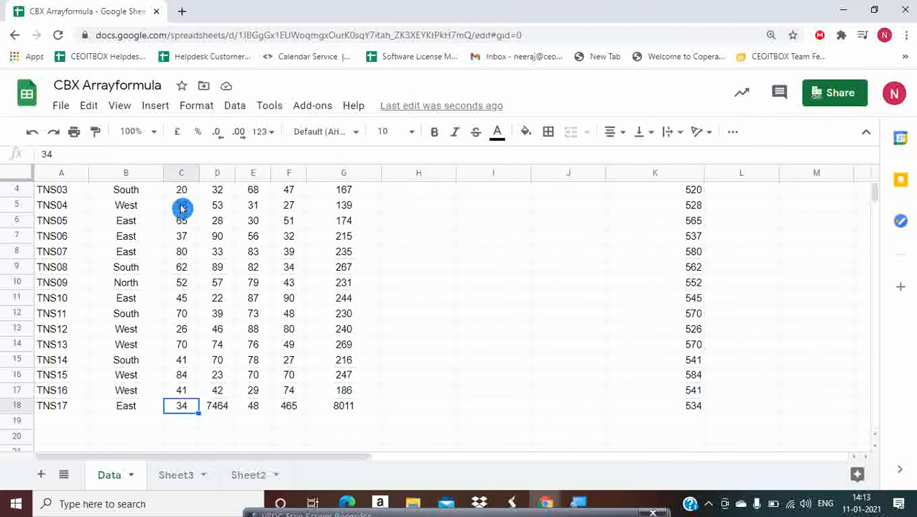
{"action": "key", "text": "Right"}
{"action": "key", "text": "Right"}
{"action": "key", "text": "Right"}
{"action": "key", "text": "Right"}
{"action": "key", "text": "Right"}
{"action": "key", "text": "Right"}
{"action": "key", "text": "Right"}
{"action": "key", "text": "Right"}
{"action": "key", "text": "Right"}
{"action": "key", "text": "Left"}
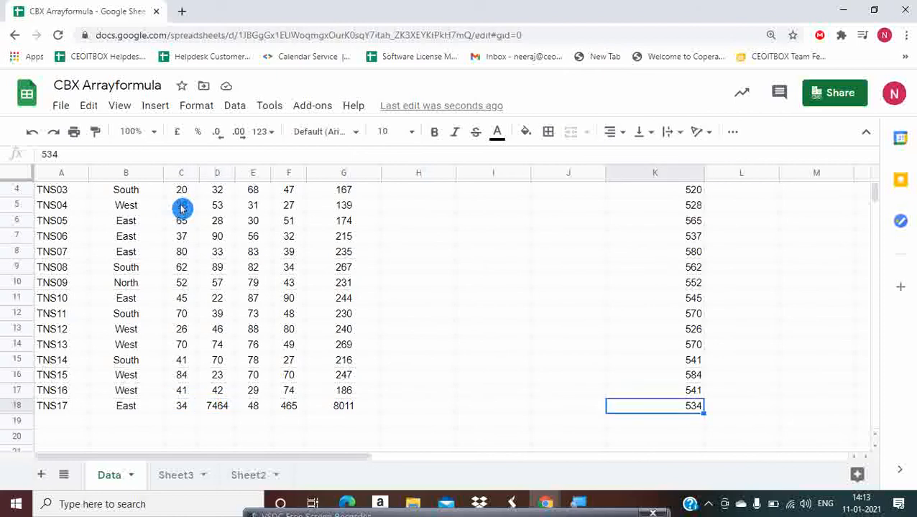
- Check the column K cells in the blank rows below the data, from K19 down
{"action": "key", "text": "Down"}
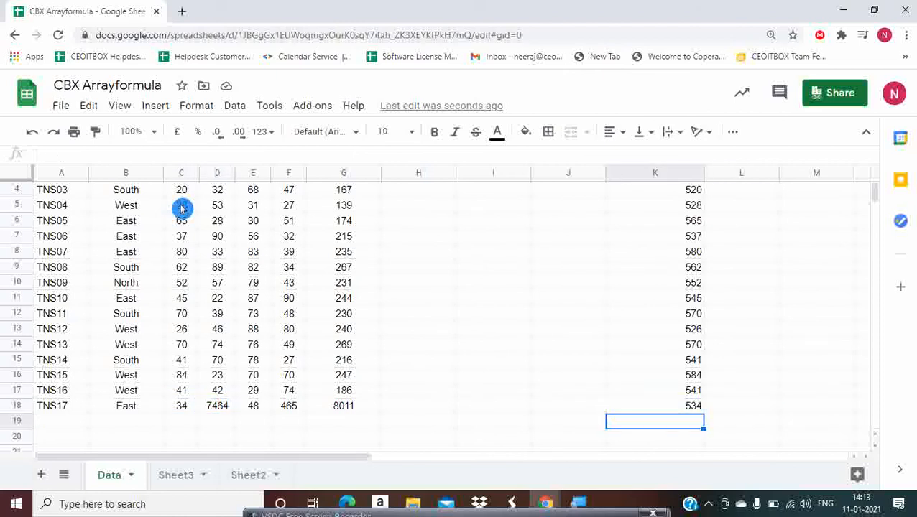
{"action": "scroll", "coordinate": [182, 209], "scroll_direction": "down", "scroll_amount": 1}
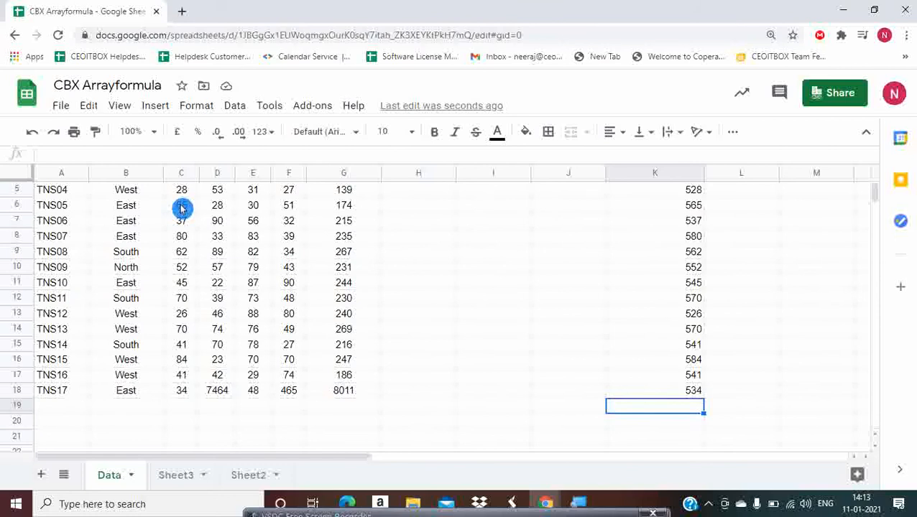
{"action": "key", "text": "Down"}
{"action": "key", "text": "Down"}
{"action": "key", "text": "Down"}
{"action": "key", "text": "Up"}
{"action": "key", "text": "Up"}
{"action": "key", "text": "Up"}
{"action": "key", "text": "Up"}
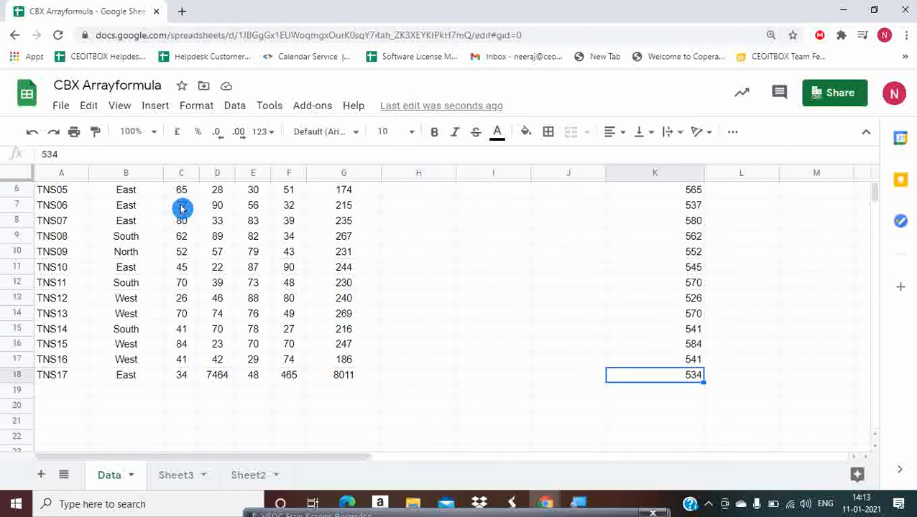
- Review the array formula in K2, including its not-blank test and its empty-text result, without changing it
{"action": "key", "text": "Up"}
{"action": "key", "text": "Up"}
{"action": "key", "text": "Up"}
{"action": "key", "text": "Up"}
{"action": "key", "text": "Up"}
{"action": "key", "text": "Up"}
{"action": "key", "text": "Up"}
{"action": "key", "text": "Up"}
{"action": "key", "text": "Up"}
{"action": "key", "text": "Up"}
{"action": "key", "text": "Up"}
{"action": "key", "text": "Up"}
{"action": "key", "text": "Up"}
{"action": "key", "text": "Up"}
{"action": "key", "text": "Up"}
{"action": "key", "text": "Up"}
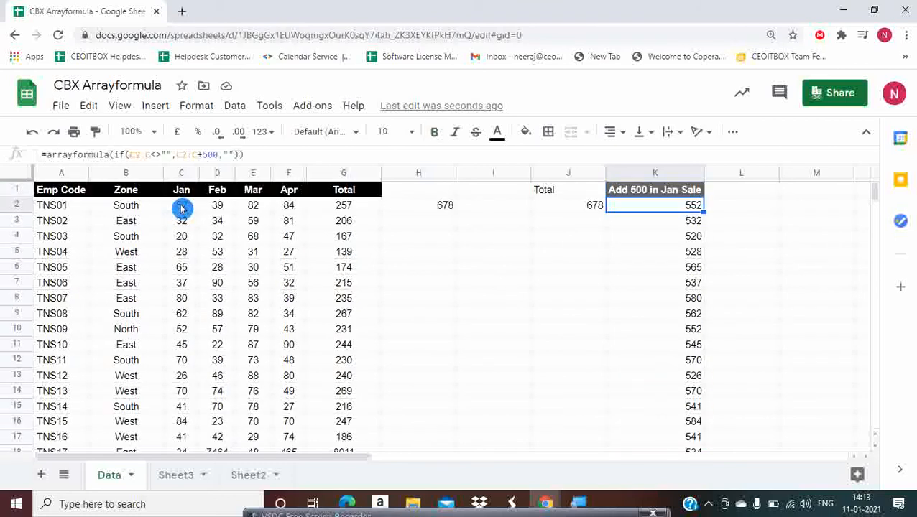
{"action": "key", "text": "F2"}
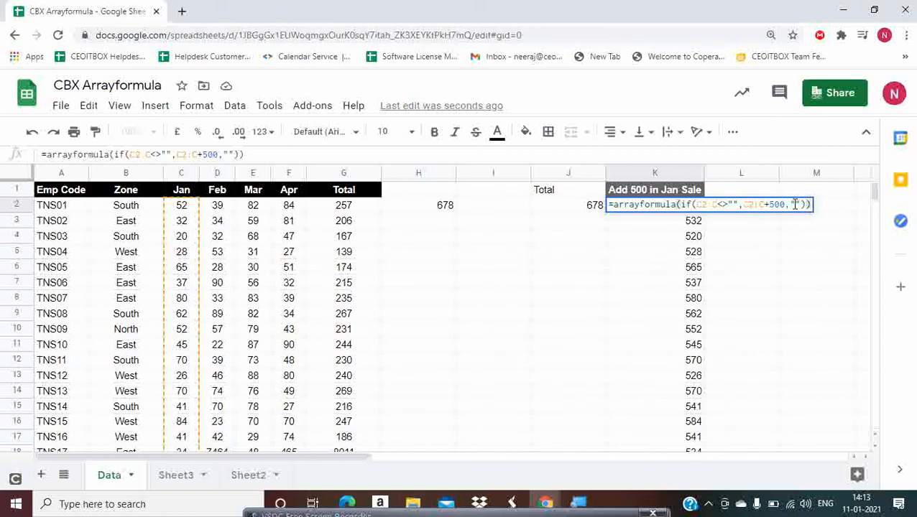
{"action": "key", "text": "ctrl+a"}
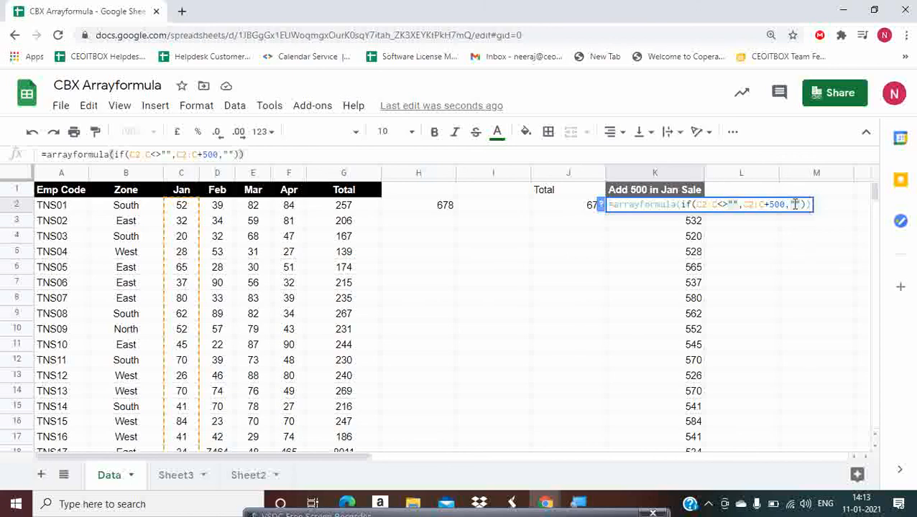
{"action": "key", "text": "Return"}
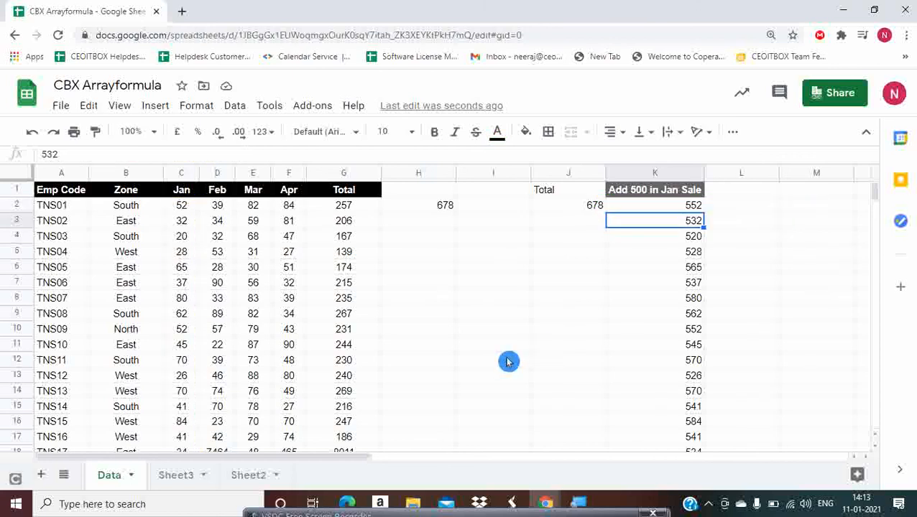
{"action": "scroll", "coordinate": [508, 361], "scroll_direction": "down", "scroll_amount": 5}
{"action": "scroll", "coordinate": [508, 362], "scroll_direction": "up", "scroll_amount": 5}
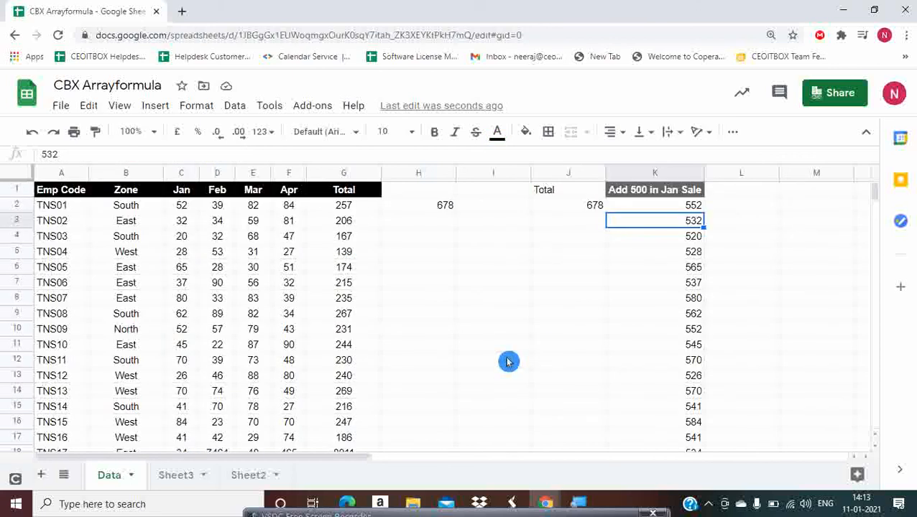
- Wrap the array formula in K2 in AVERAGE, making it =average(arrayformula(if(C2:C<>"",C2:C+500,"")))
{"action": "left_click", "coordinate": [652, 208]}
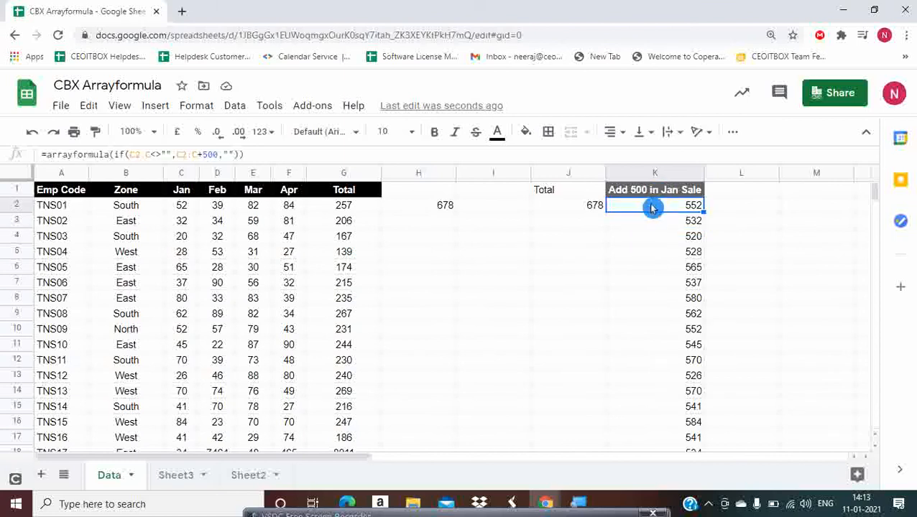
{"action": "double_click", "coordinate": [652, 208]}
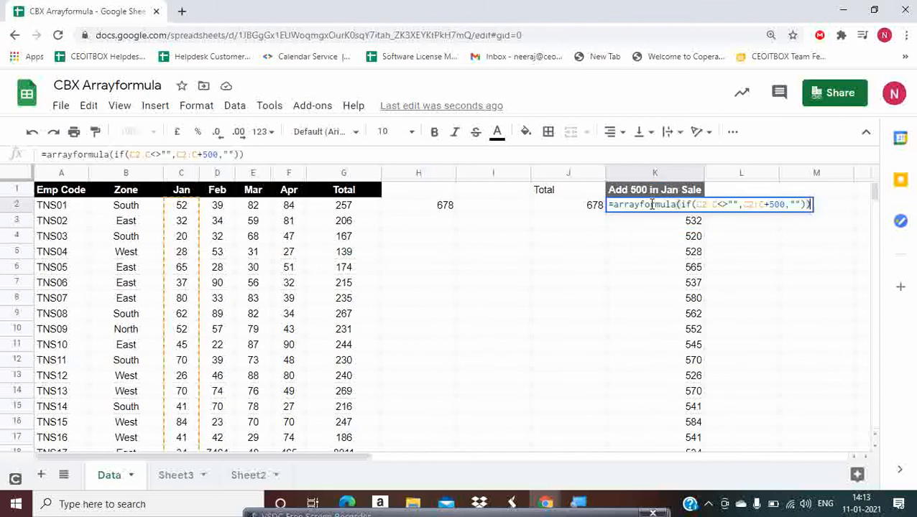
{"action": "key", "text": "Left"}
{"action": "key", "text": "Left"}
{"action": "key", "text": "Left"}
{"action": "key", "text": "Left"}
{"action": "key", "text": "Left"}
{"action": "key", "text": "Left"}
{"action": "key", "text": "Left"}
{"action": "key", "text": "Left"}
{"action": "key", "text": "Left"}
{"action": "key", "text": "Left"}
{"action": "key", "text": "Left"}
{"action": "key", "text": "Left"}
{"action": "key", "text": "Left"}
{"action": "key", "text": "Left"}
{"action": "key", "text": "Left"}
{"action": "key", "text": "Left"}
{"action": "key", "text": "Left"}
{"action": "key", "text": "Left"}
{"action": "key", "text": "Left"}
{"action": "key", "text": "Left"}
{"action": "type", "text": "average"}
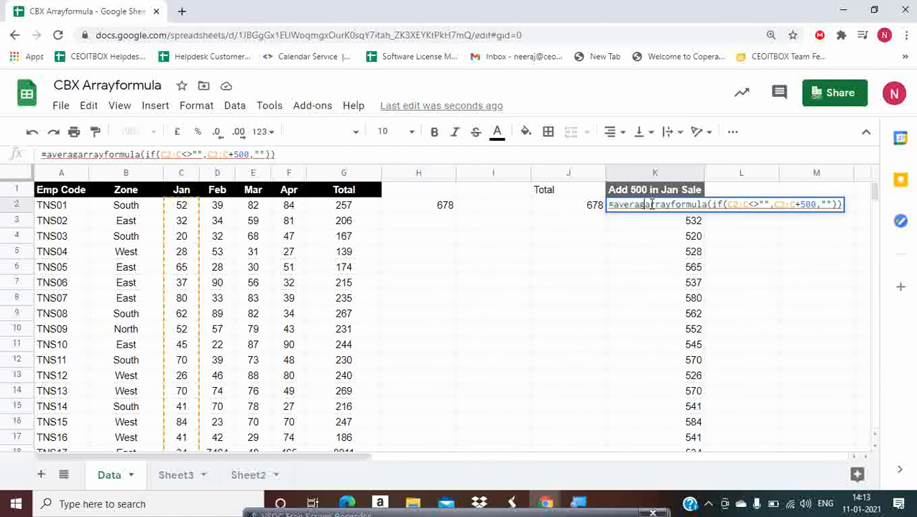
{"action": "left_click", "coordinate": [652, 207]}
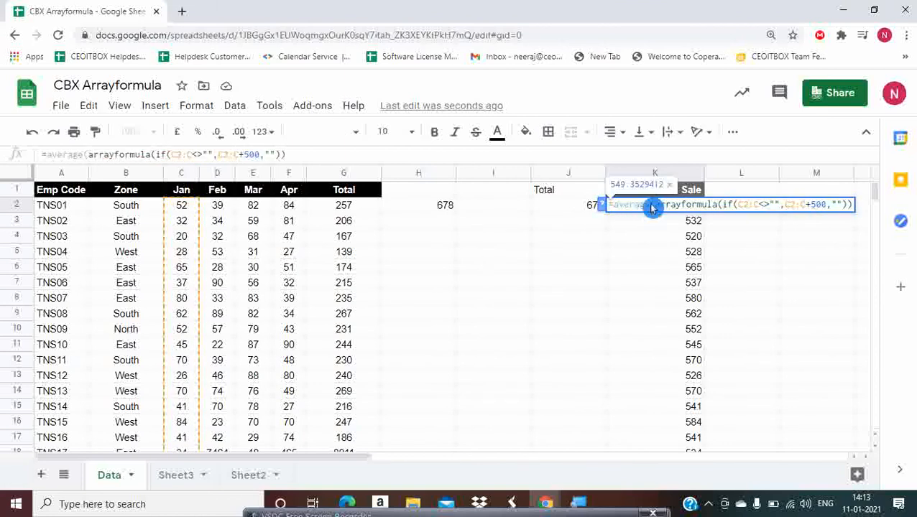
{"action": "key", "text": "Return"}
{"action": "left_click", "coordinate": [652, 207]}
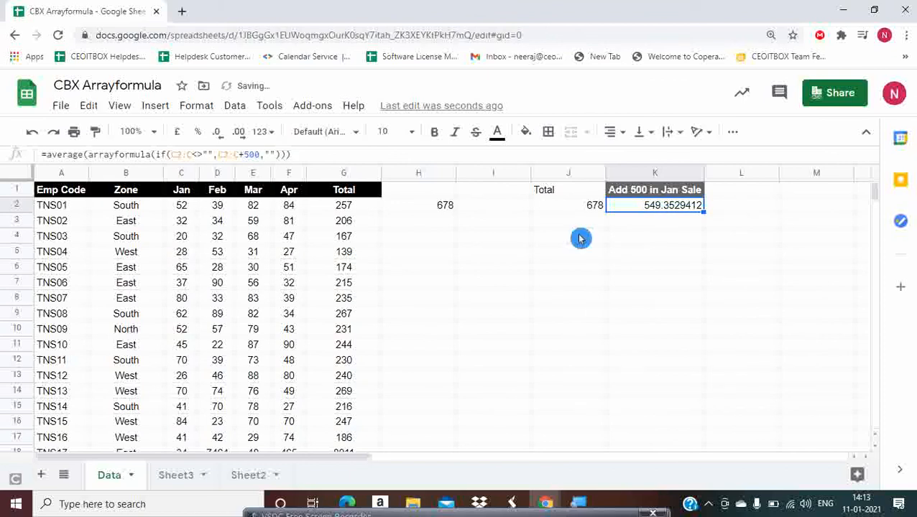
{"action": "key", "text": "F2"}
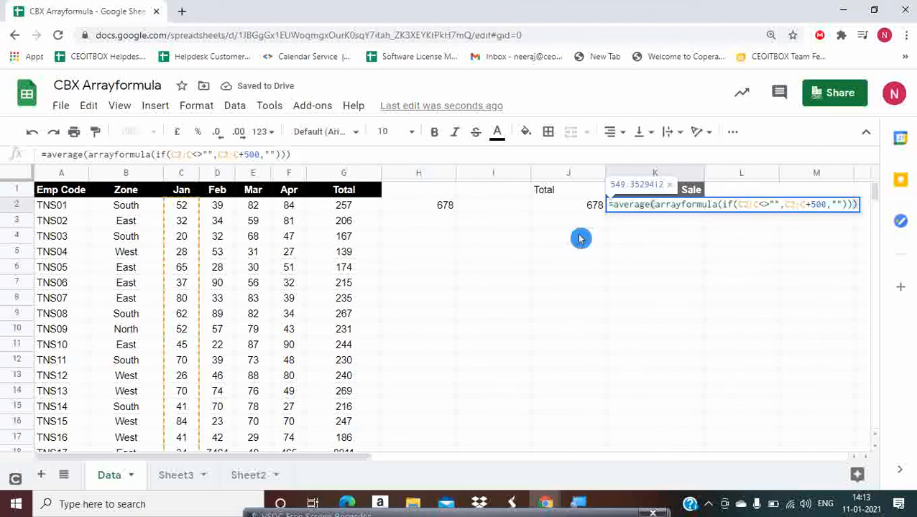
{"action": "key", "text": "Escape"}
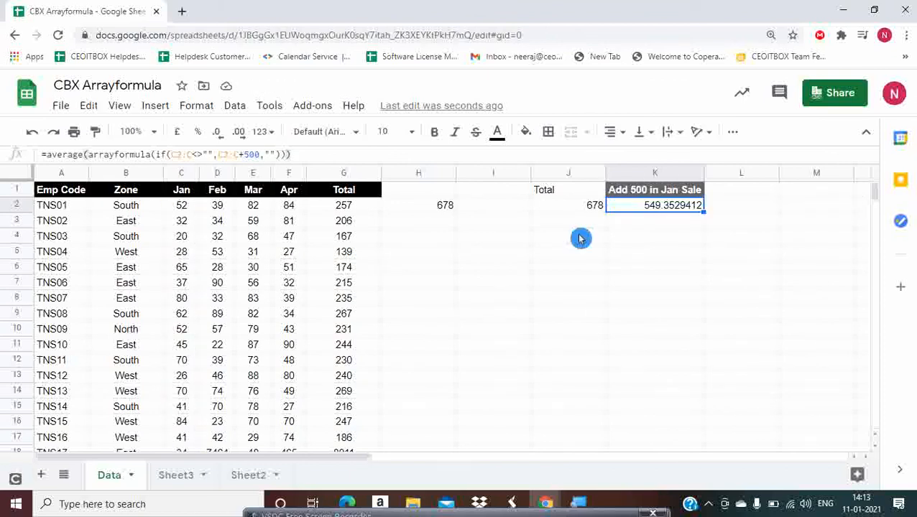
- Clear the contents of cell H2 beside the Total column
{"action": "key", "text": "Left"}
{"action": "key", "text": "Left"}
{"action": "key", "text": "Left"}
{"action": "key", "text": "Left"}
{"action": "key", "text": "Left"}
{"action": "key", "text": "Left"}
{"action": "key", "text": "Left"}
{"action": "key", "text": "Left"}
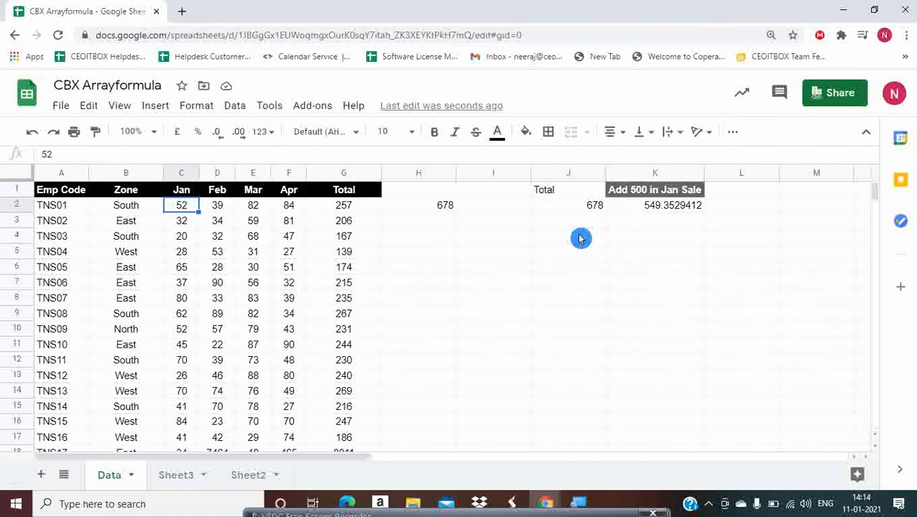
{"action": "key", "text": "ctrl+shift+Down"}
{"action": "key", "text": "ctrl+Up"}
{"action": "key", "text": "Down"}
{"action": "key", "text": "Right"}
{"action": "key", "text": "Right"}
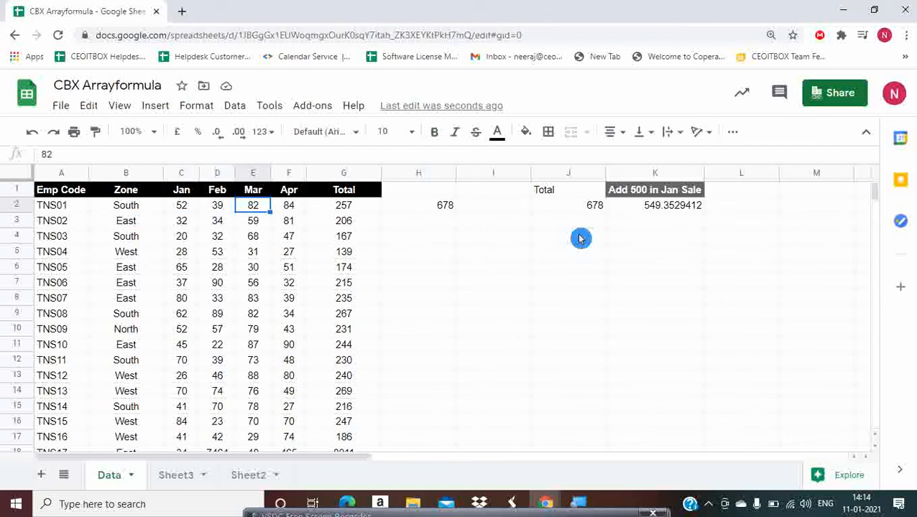
{"action": "key", "text": "Right"}
{"action": "key", "text": "Right"}
{"action": "key", "text": "Right"}
{"action": "key", "text": "Delete"}
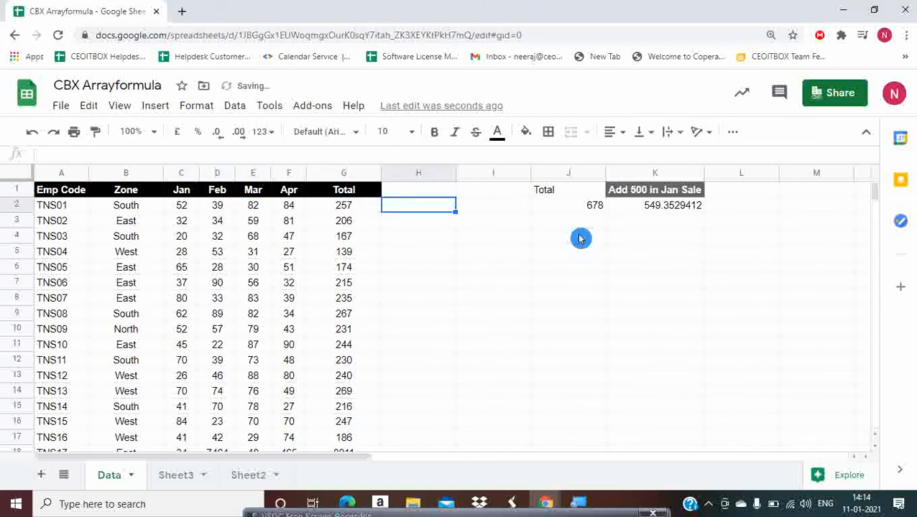
- Enter the formula =C2+500 in H2 to add 500 to the first employee's Jan value
{"action": "key", "text": "Up"}
{"action": "key", "text": "Right"}
{"action": "key", "text": "Right"}
{"action": "key", "text": "Left"}
{"action": "key", "text": "Left"}
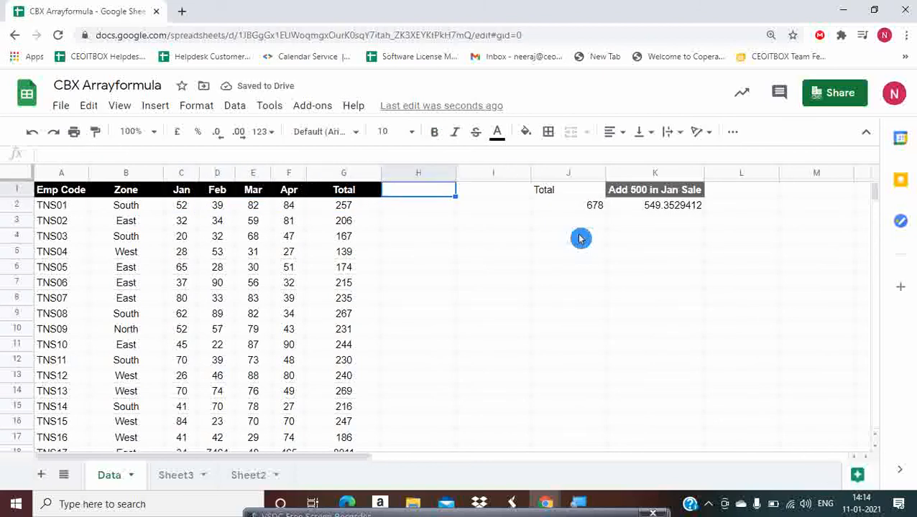
{"action": "key", "text": "Down"}
{"action": "type", "text": "="}
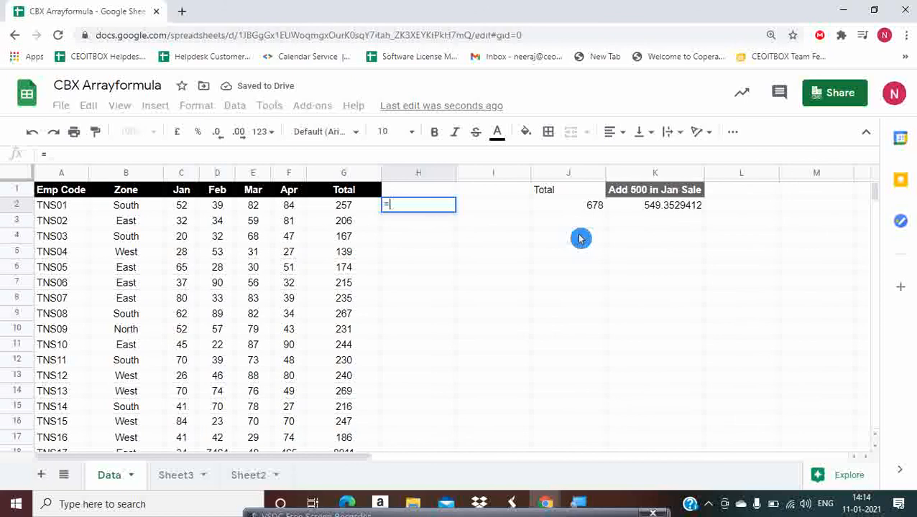
{"action": "key", "text": "Left"}
{"action": "key", "text": "Left"}
{"action": "key", "text": "Left"}
{"action": "key", "text": "Left"}
{"action": "key", "text": "Left"}
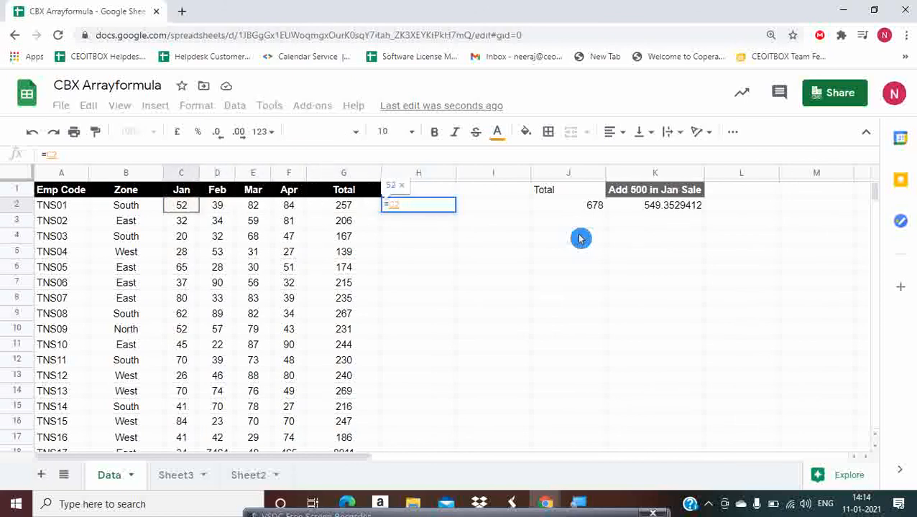
{"action": "type", "text": "+500"}
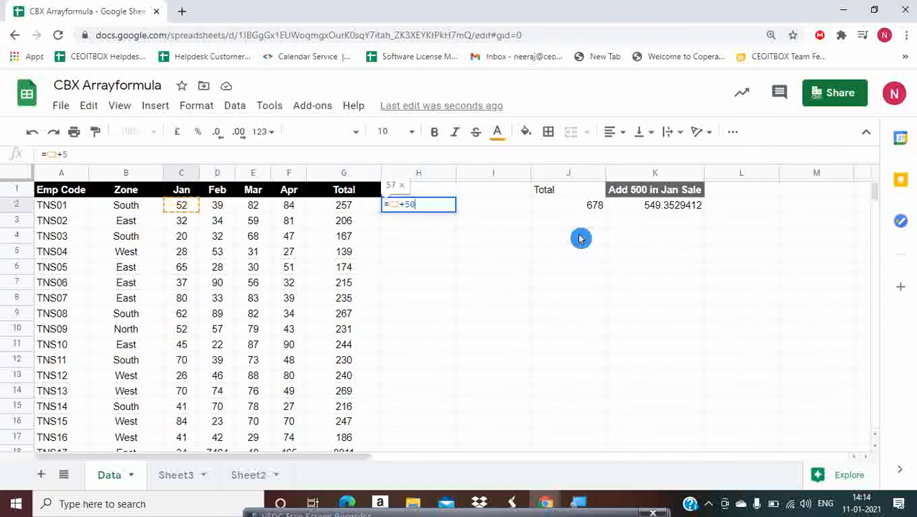
{"action": "key", "text": "Return"}
- Fill the H2 formula down through H18, the last employee row
{"action": "key", "text": "Up"}
{"action": "key", "text": "shift+Down"}
{"action": "key", "text": "shift+Down"}
{"action": "key", "text": "shift+Down"}
{"action": "key", "text": "shift+Down"}
{"action": "key", "text": "shift+Down"}
{"action": "key", "text": "shift+Down"}
{"action": "key", "text": "shift+Down"}
{"action": "key", "text": "shift+Down"}
{"action": "key", "text": "shift+Down"}
{"action": "key", "text": "shift+Down"}
{"action": "key", "text": "shift+Down"}
{"action": "key", "text": "shift+Down"}
{"action": "key", "text": "shift+Down"}
{"action": "key", "text": "shift+Down"}
{"action": "key", "text": "shift+Down"}
{"action": "key", "text": "shift+Down"}
{"action": "key", "text": "shift+Down"}
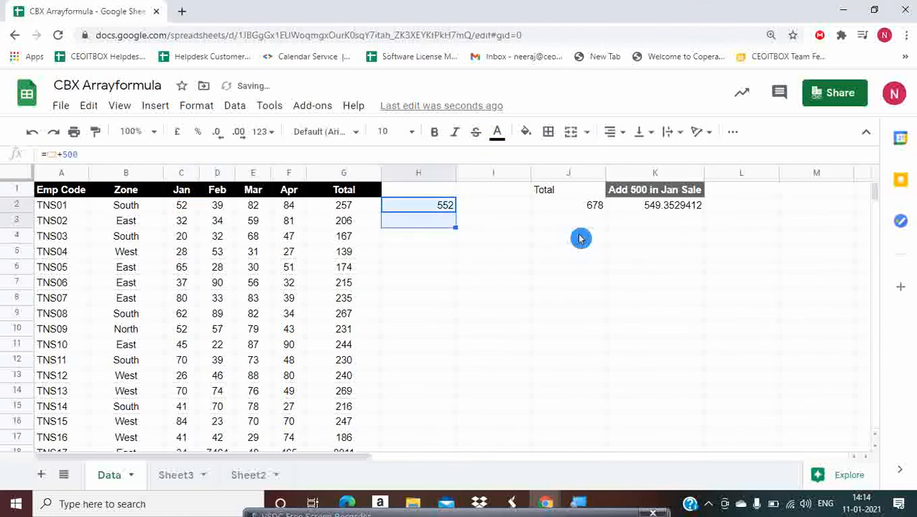
{"action": "key", "text": "shift+Up"}
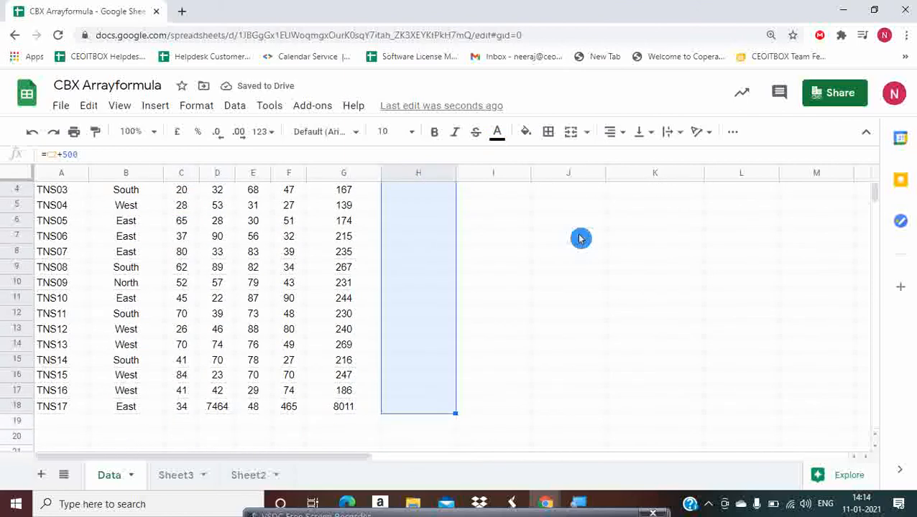
{"action": "key", "text": "ctrl+d"}
{"action": "key", "text": "ctrl+Down"}
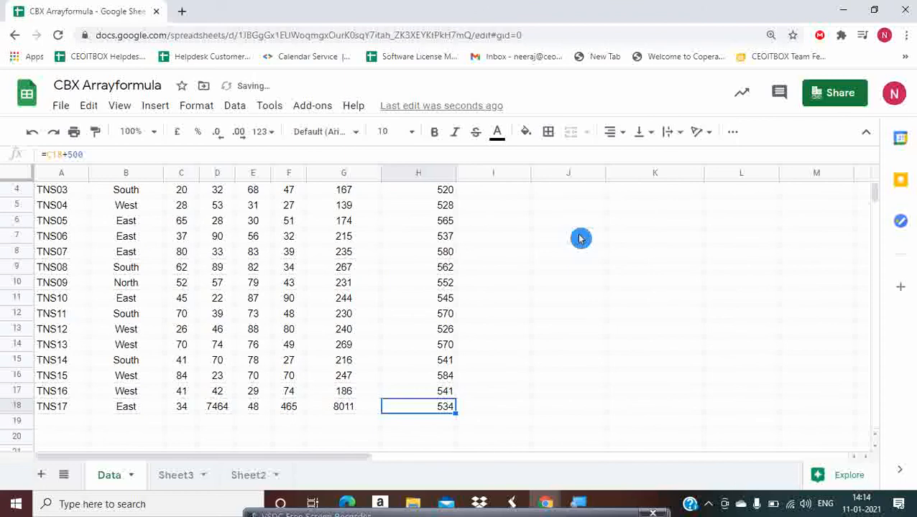
- Enter =AVERAGE(H2:H18) in H19, directly below the helper column values
{"action": "key", "text": "Down"}
{"action": "key", "text": "Down"}
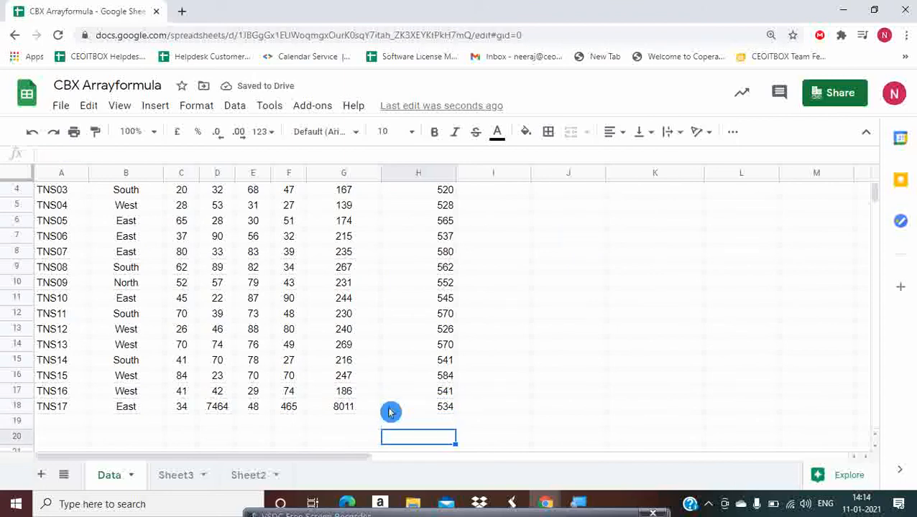
{"action": "left_click", "coordinate": [431, 425]}
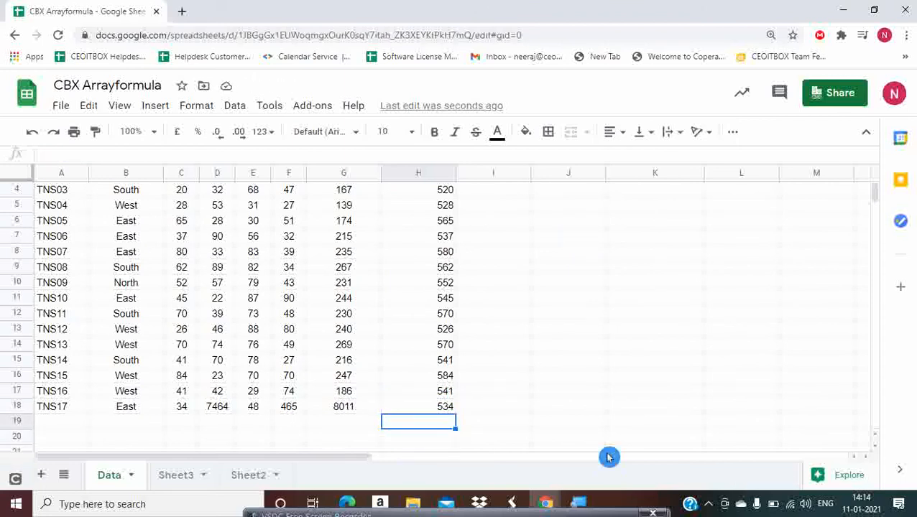
{"action": "type", "text": "="}
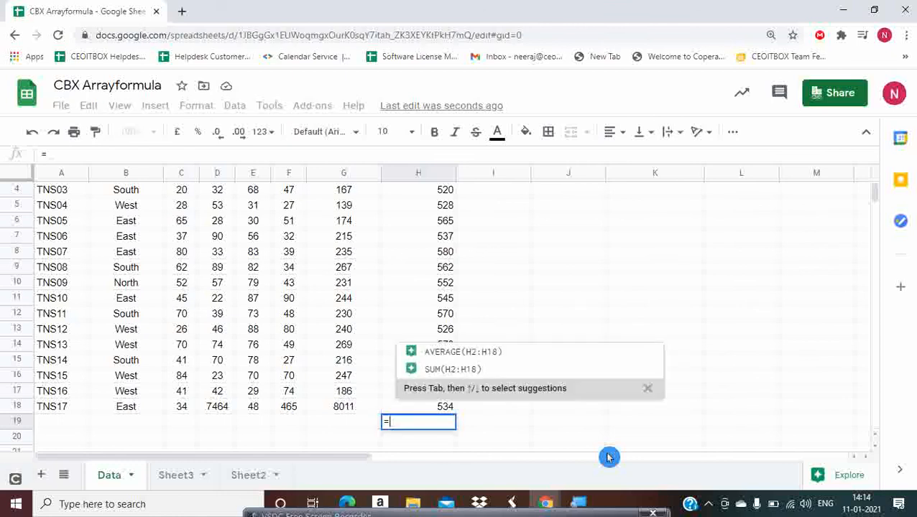
{"action": "type", "text": "ave"}
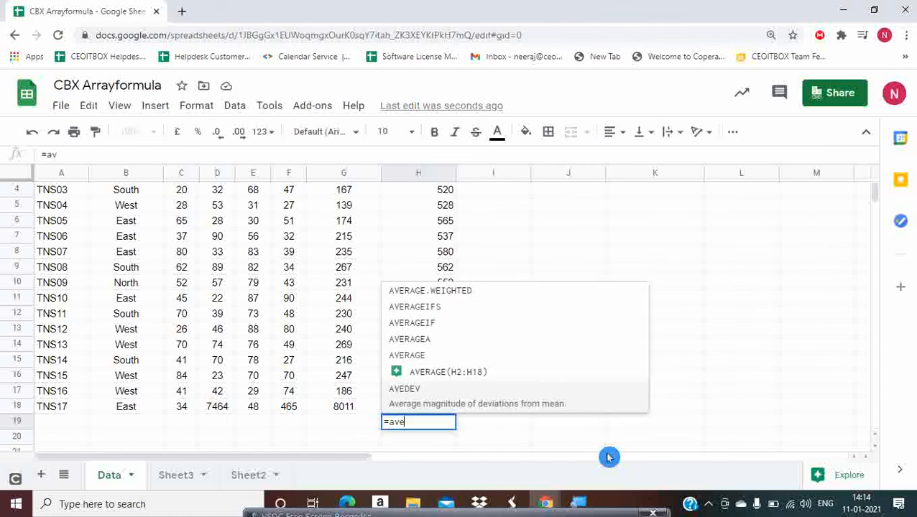
{"action": "key", "text": "Up"}
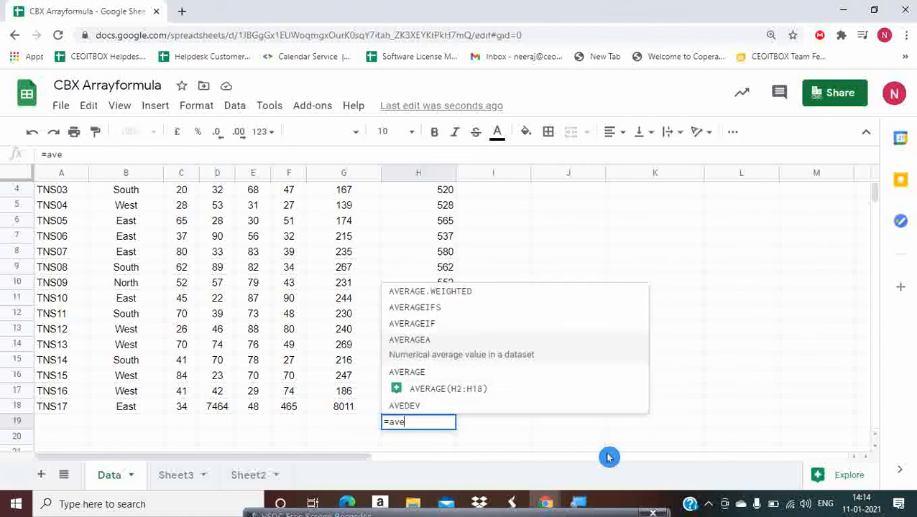
{"action": "key", "text": "Down"}
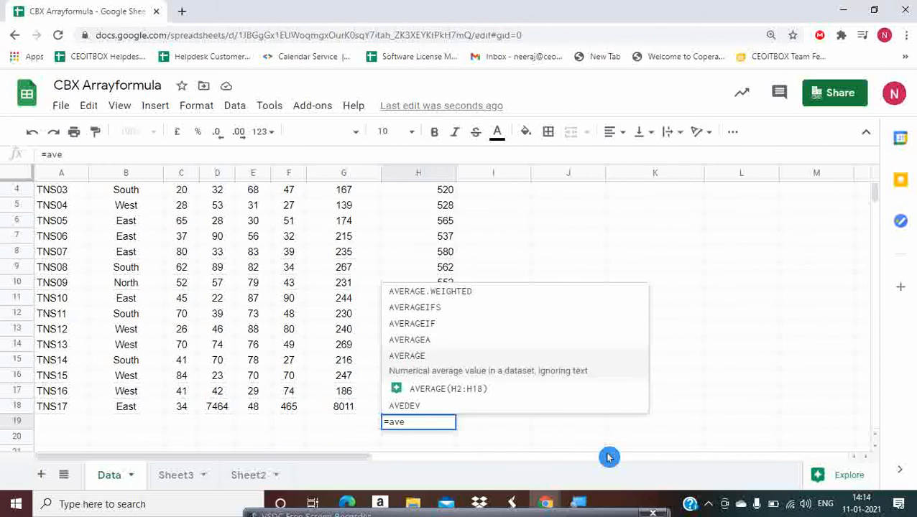
{"action": "key", "text": "Tab"}
{"action": "key", "text": "Tab"}
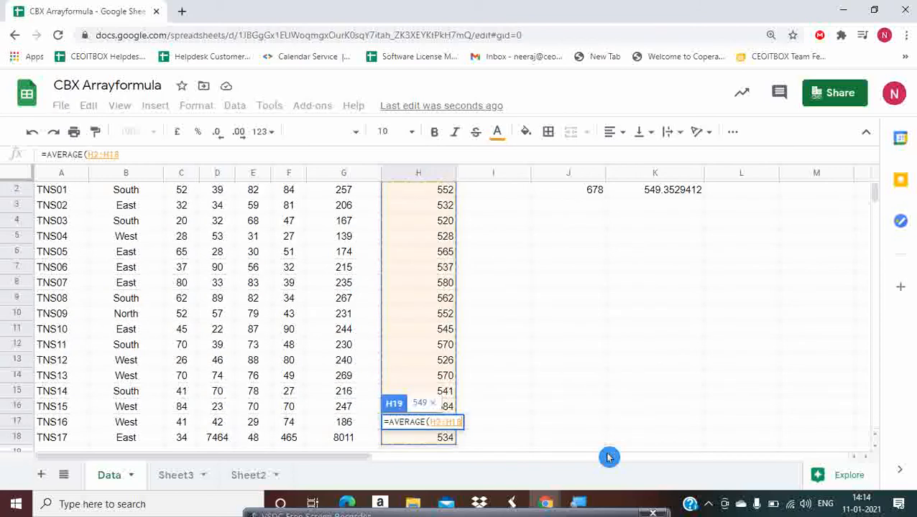
{"action": "key", "text": "Return"}
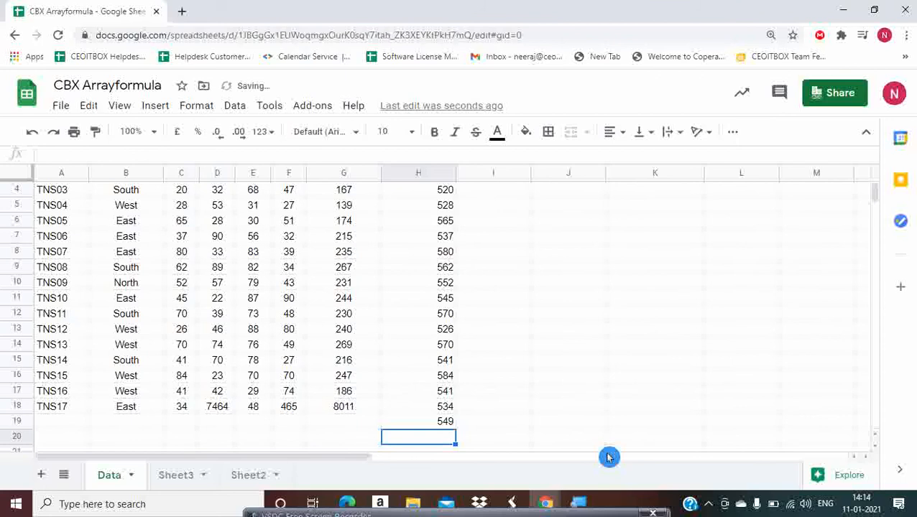
- Shade the average cell H19 with a grey fill
{"action": "key", "text": "Up"}
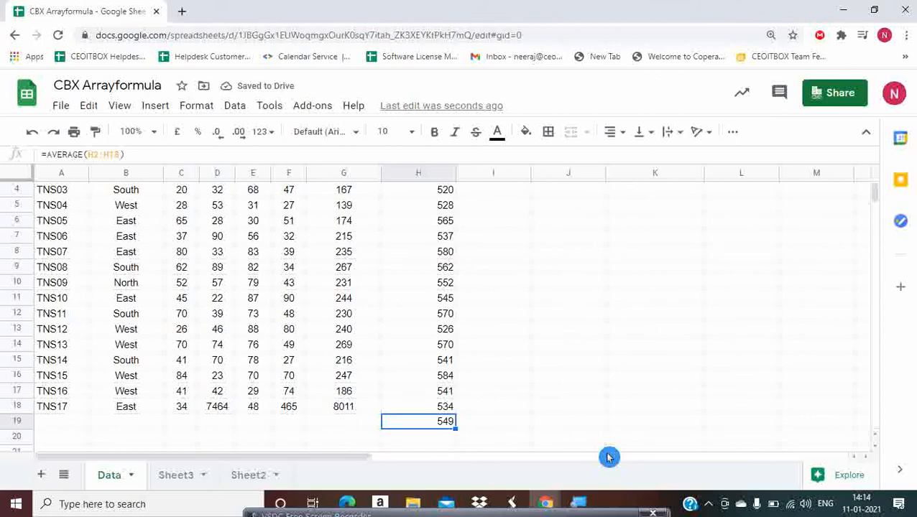
{"action": "key", "text": "Right"}
{"action": "key", "text": "Left"}
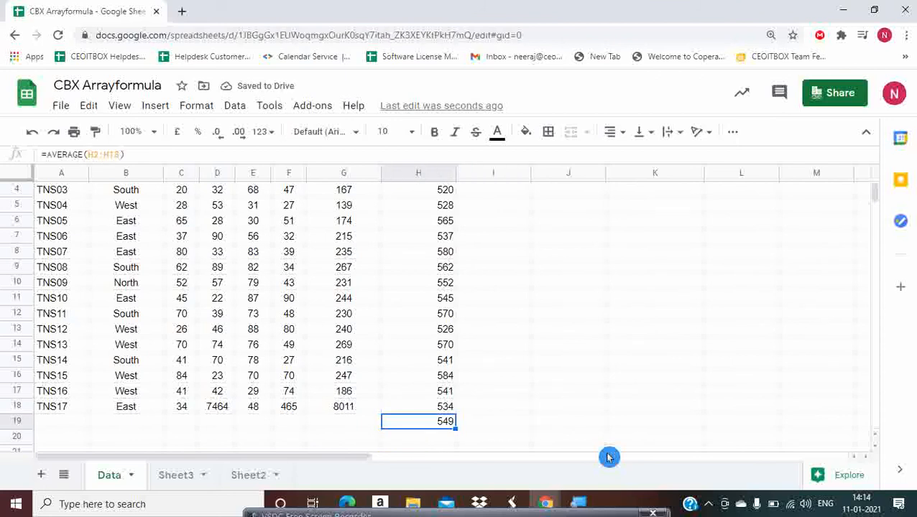
{"action": "left_click", "coordinate": [525, 131]}
{"action": "left_click", "coordinate": [585, 184]}
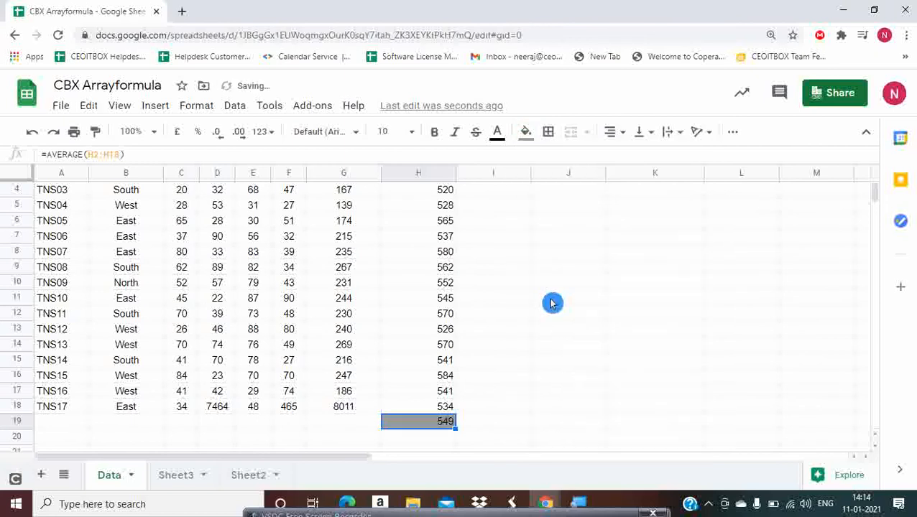
- Bring the whole table into view and compare the array formula average in K2 with the helper column average in H19
{"action": "key", "text": "ctrl+minus"}
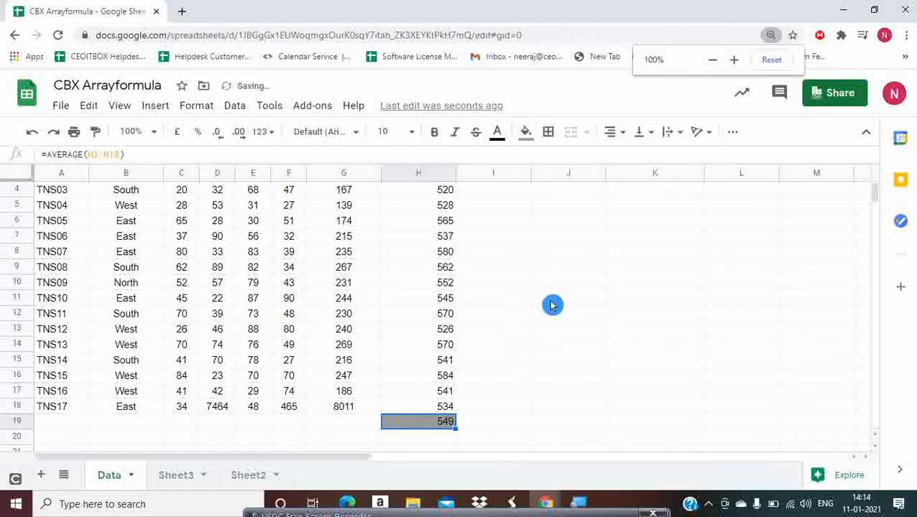
{"action": "scroll", "coordinate": [661, 258], "scroll_direction": "up", "scroll_amount": 2}
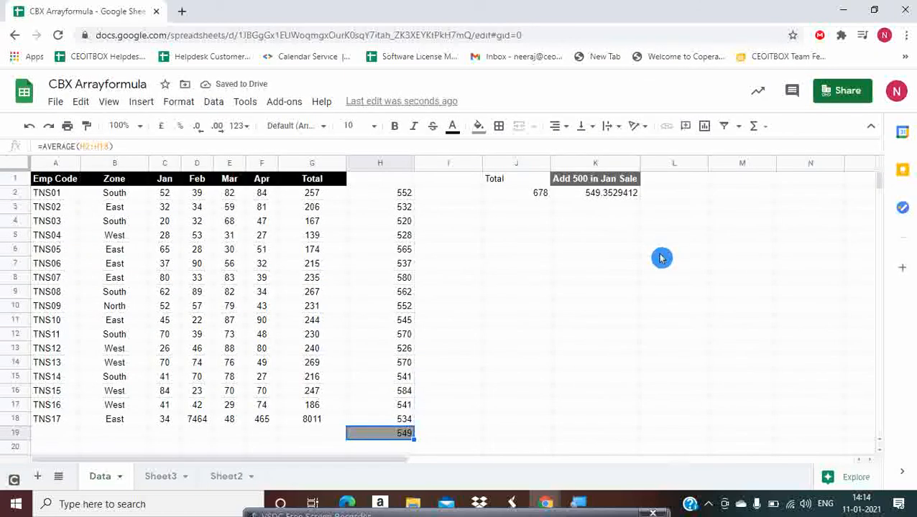
{"action": "left_click", "coordinate": [602, 197]}
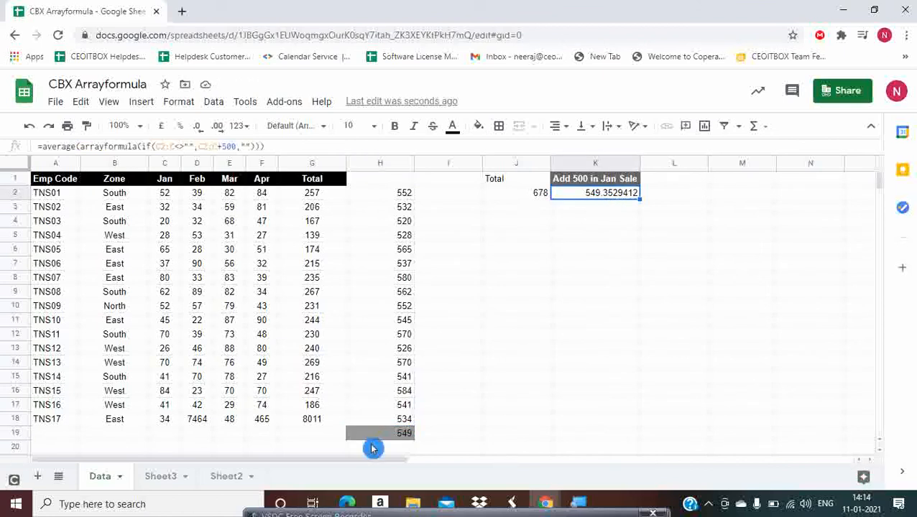
- Clear the average formula from H19, leaving its grey fill in place
{"action": "left_click", "coordinate": [379, 437]}
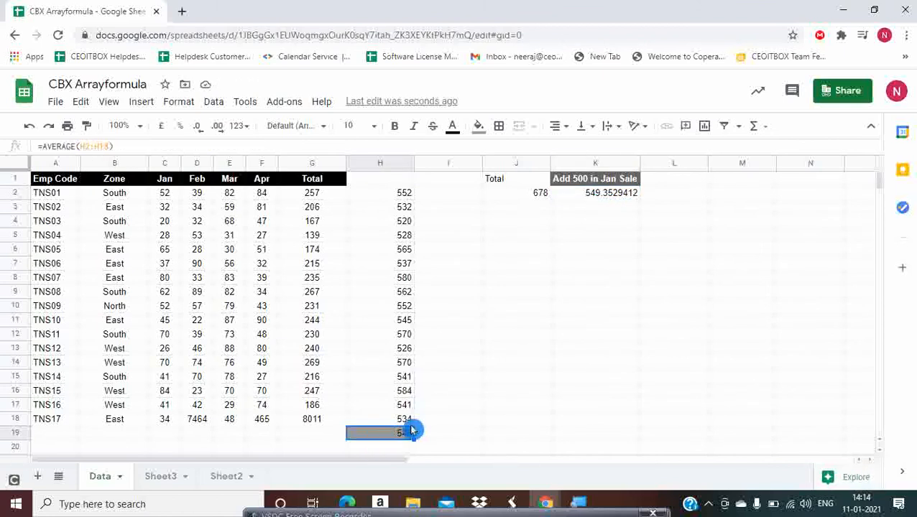
{"action": "key", "text": "Right"}
{"action": "key", "text": "Right"}
{"action": "key", "text": "Right"}
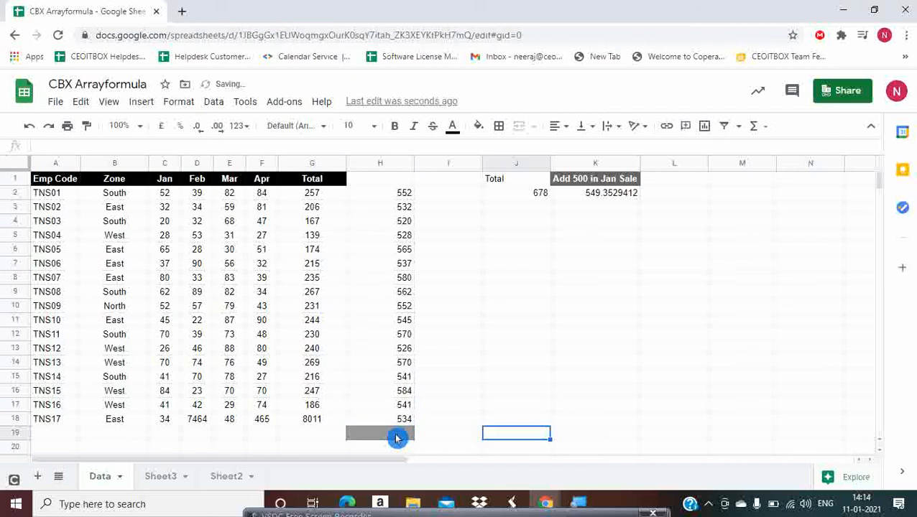
- Compare the row-by-row formula in H2 with the single averaged array formula in K2
{"action": "key", "text": "ctrl+Up"}
{"action": "key", "text": "Left"}
{"action": "key", "text": "Left"}
{"action": "key", "text": "Left"}
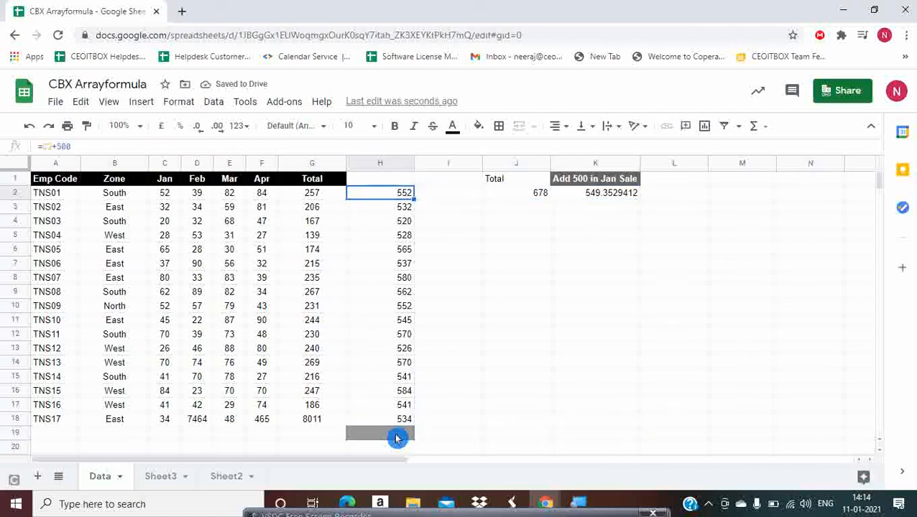
{"action": "key", "text": "Right"}
{"action": "key", "text": "Right"}
{"action": "key", "text": "Right"}
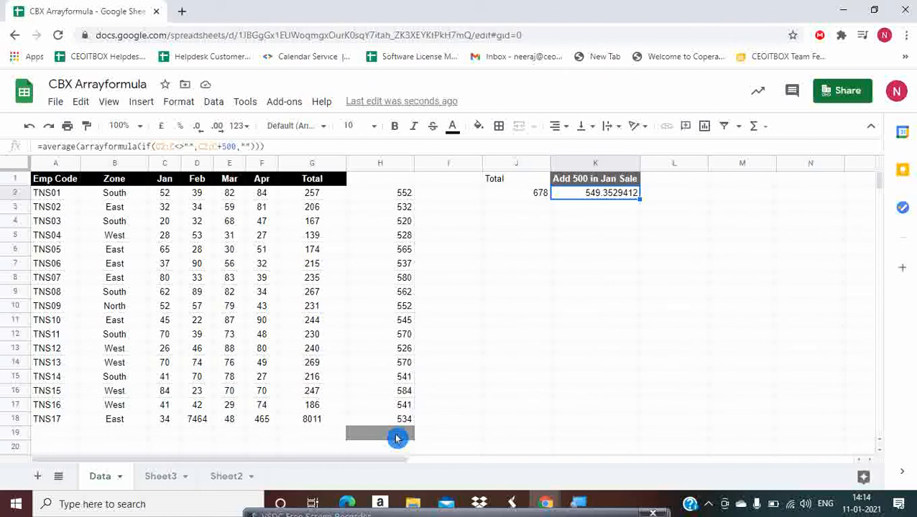
- Examine the row-by-row results in H2:H18 alongside the single averaged array formula in K2
{"action": "key", "text": "Right"}
{"action": "key", "text": "Left"}
{"action": "key", "text": "Left"}
{"action": "key", "text": "Left"}
{"action": "key", "text": "Left"}
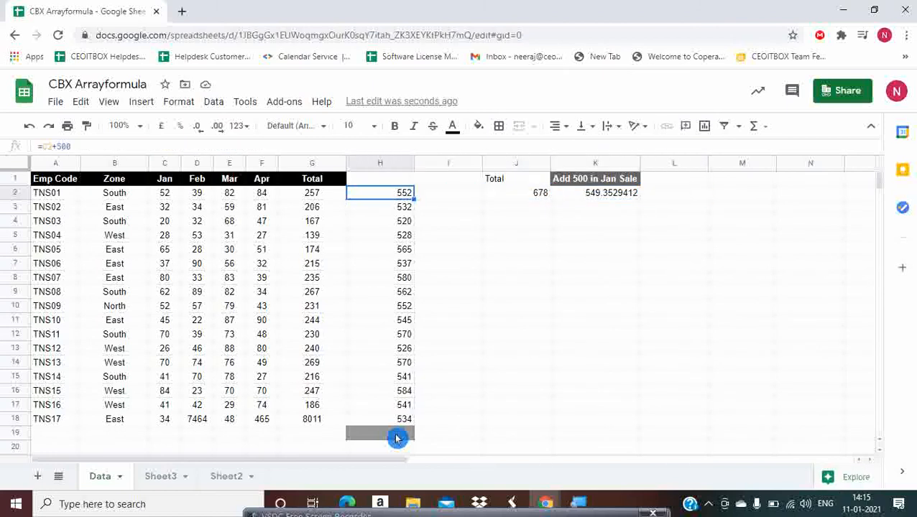
{"action": "key", "text": "ctrl+shift+Down"}
{"action": "key", "text": "shift+Right"}
{"action": "key", "text": "shift+Right"}
{"action": "key", "text": "shift+Right"}
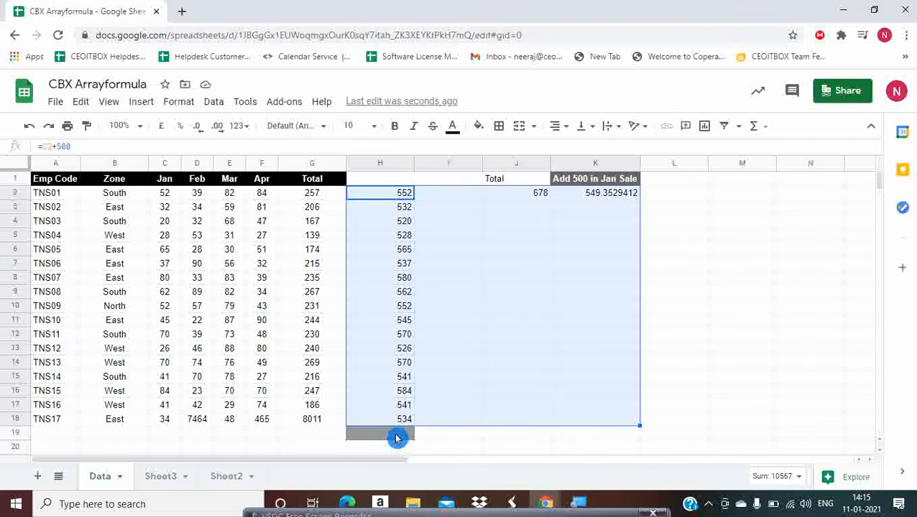
{"action": "key", "text": "Right"}
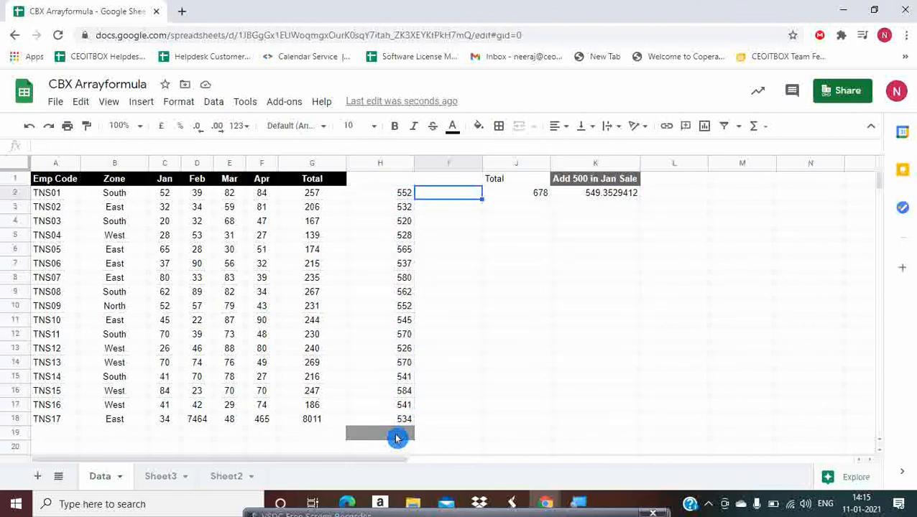
{"action": "key", "text": "Right"}
{"action": "key", "text": "Right"}
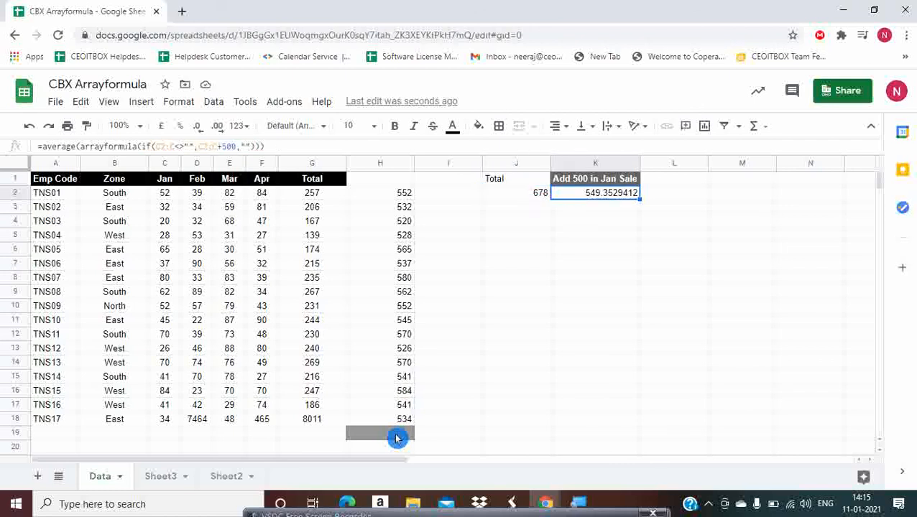
{"action": "key", "text": "Left"}
{"action": "key", "text": "Left"}
{"action": "key", "text": "Left"}
{"action": "key", "text": "Up"}
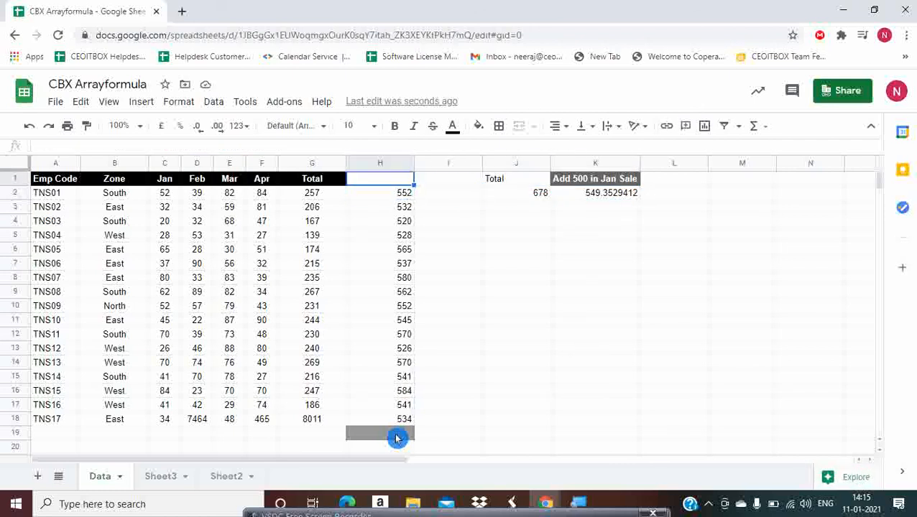
{"action": "key", "text": "Left"}
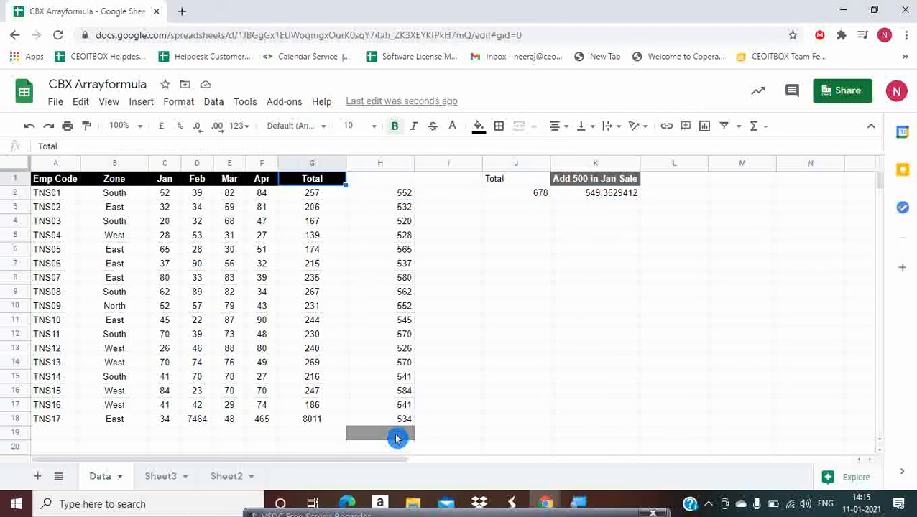
{"action": "key", "text": "Right"}
{"action": "key", "text": "Right"}
{"action": "key", "text": "Right"}
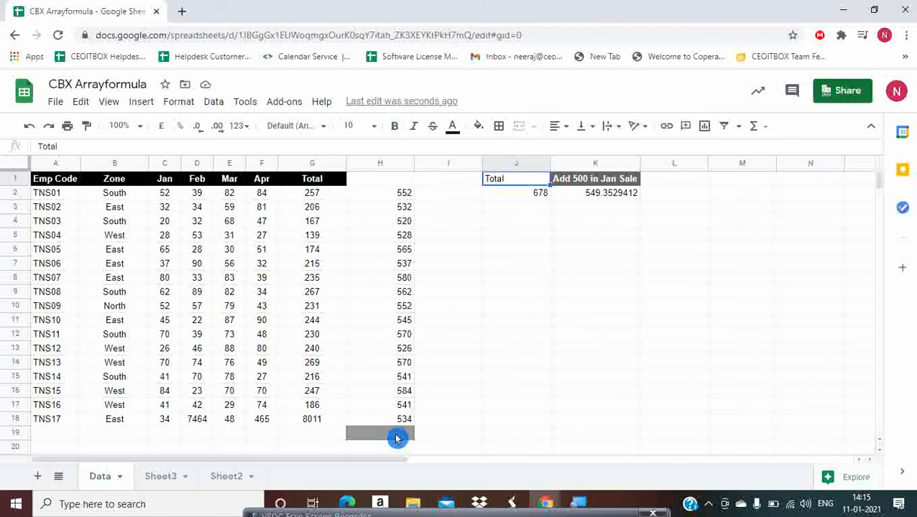
- Clear the contents of H1:K18, including the helper column and both summary formulas
{"action": "key", "text": "Left"}
{"action": "key", "text": "Left"}
{"action": "key", "text": "shift+Down"}
{"action": "key", "text": "ctrl+shift+Down"}
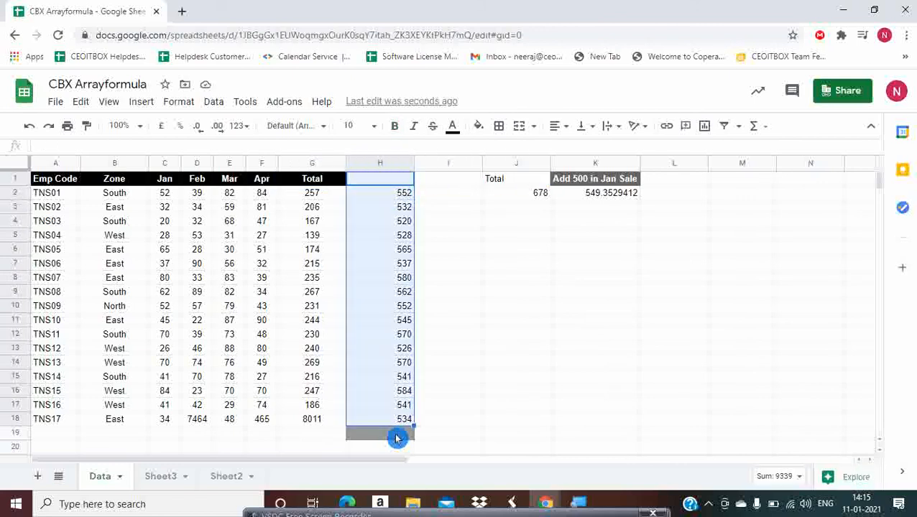
{"action": "key", "text": "shift+Right"}
{"action": "key", "text": "shift+Right"}
{"action": "key", "text": "shift+Right"}
{"action": "key", "text": "Delete"}
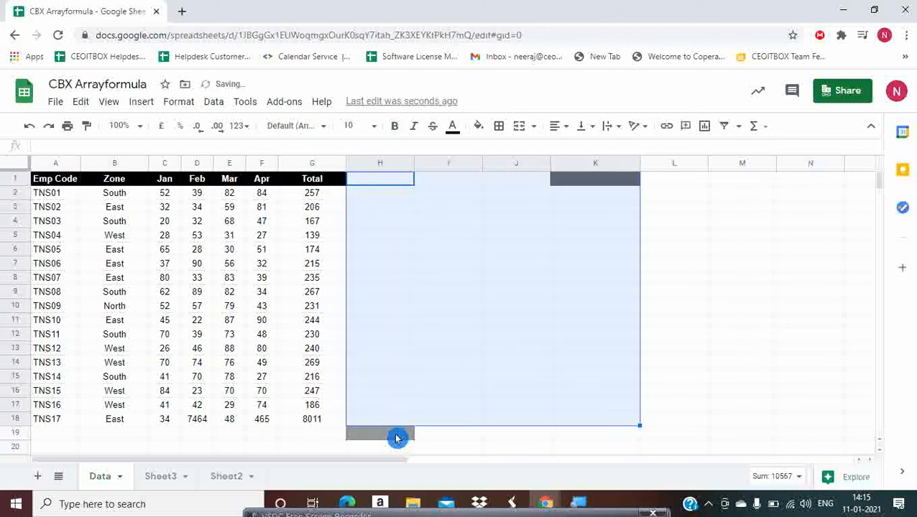
- Copy the blank cell H1 and paste it over H2:K18
{"action": "key", "text": "Up"}
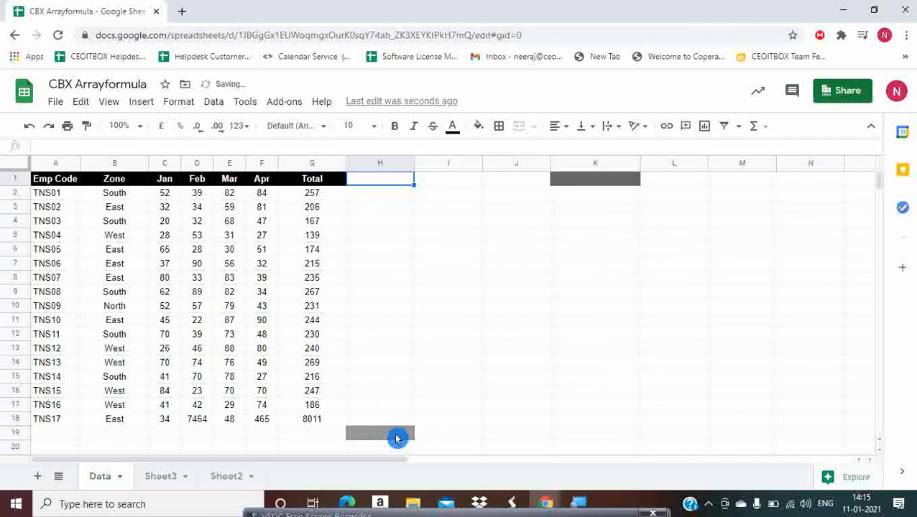
{"action": "key", "text": "ctrl+c"}
{"action": "key", "text": "Down"}
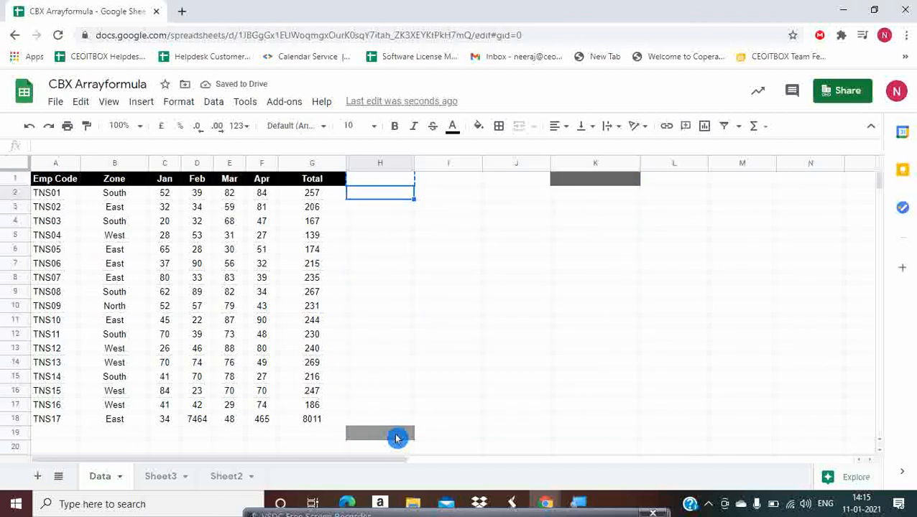
{"action": "key", "text": "shift+Down"}
{"action": "key", "text": "shift+Down"}
{"action": "key", "text": "shift+Down"}
{"action": "key", "text": "shift+Down"}
{"action": "key", "text": "shift+Down"}
{"action": "key", "text": "shift+Down"}
{"action": "key", "text": "shift+Down"}
{"action": "key", "text": "shift+Down"}
{"action": "key", "text": "shift+Down"}
{"action": "key", "text": "shift+Down"}
{"action": "key", "text": "shift+Down"}
{"action": "key", "text": "shift+Down"}
{"action": "key", "text": "shift+Down"}
{"action": "key", "text": "shift+Down"}
{"action": "key", "text": "shift+Down"}
{"action": "key", "text": "shift+Down"}
{"action": "key", "text": "shift+Right"}
{"action": "key", "text": "shift+Right"}
{"action": "key", "text": "shift+Right"}
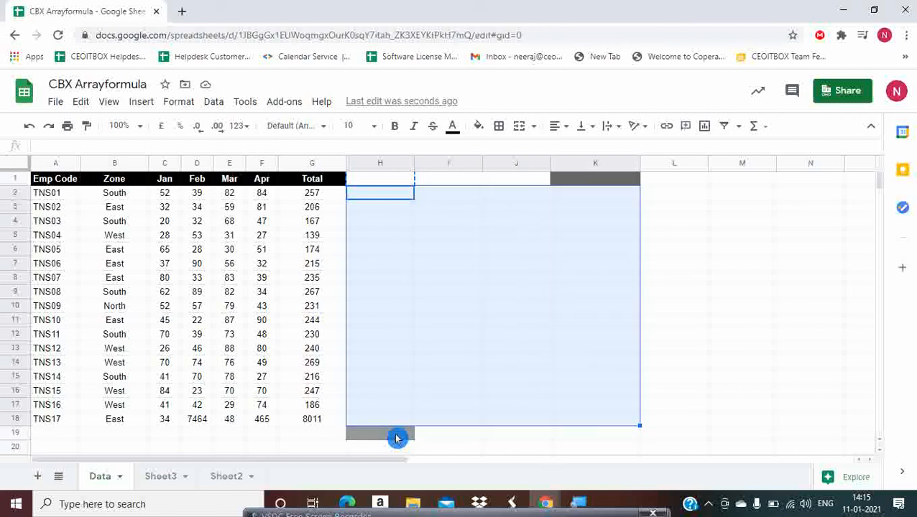
{"action": "key", "text": "ctrl+v"}
- Remove the grey fill from H19 by pasting a copy of the blank cell H16 over it
{"action": "key", "text": "Down"}
{"action": "key", "text": "Down"}
{"action": "key", "text": "Down"}
{"action": "key", "text": "Down"}
{"action": "key", "text": "Down"}
{"action": "key", "text": "Down"}
{"action": "key", "text": "Down"}
{"action": "key", "text": "Down"}
{"action": "key", "text": "Down"}
{"action": "key", "text": "Down"}
{"action": "key", "text": "Down"}
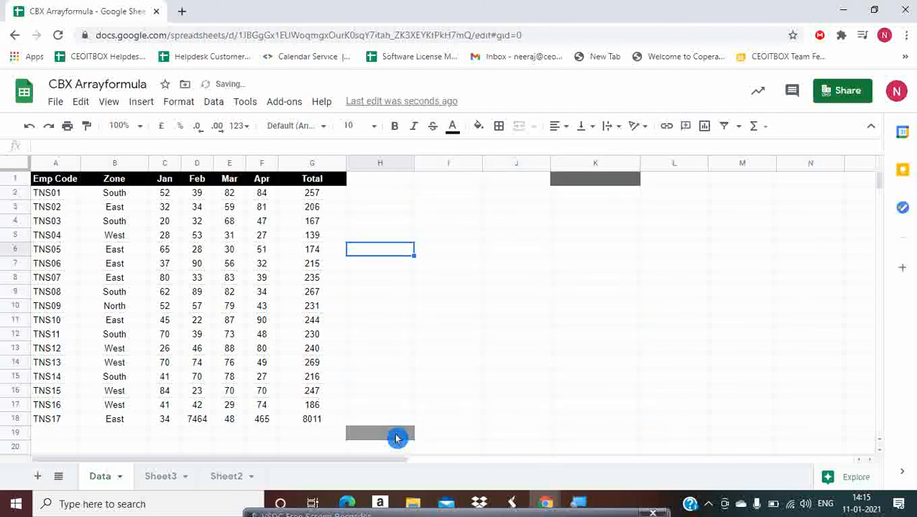
{"action": "key", "text": "Down"}
{"action": "key", "text": "Down"}
{"action": "key", "text": "Down"}
{"action": "key", "text": "ctrl+c"}
{"action": "key", "text": "Down"}
{"action": "key", "text": "Down"}
{"action": "key", "text": "Down"}
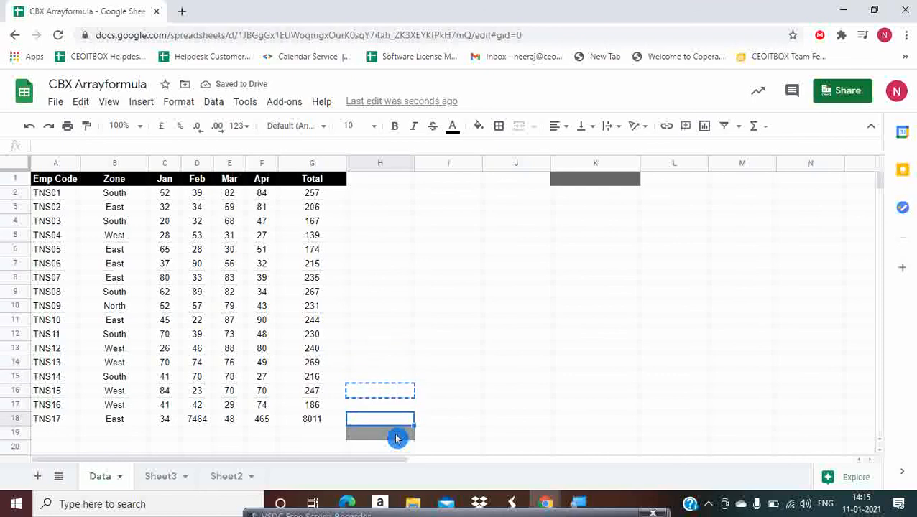
{"action": "key", "text": "ctrl+v"}
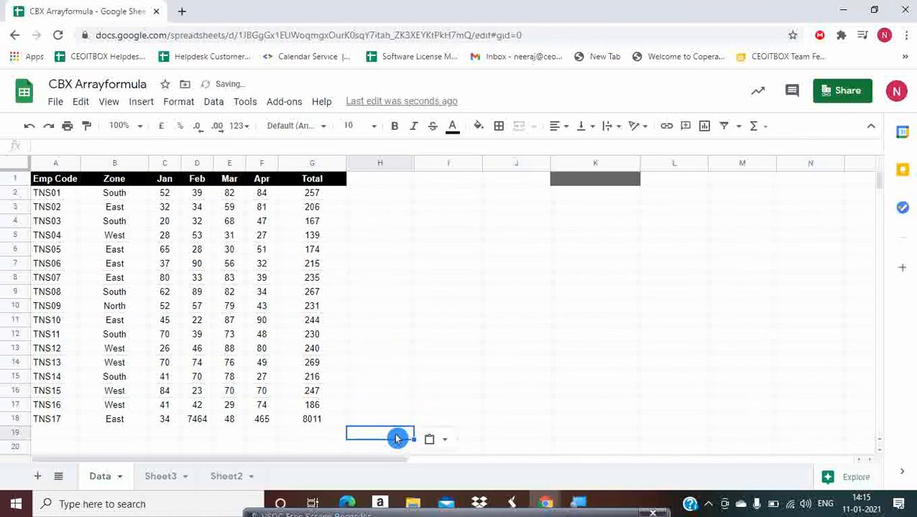
- Inspect the row-by-row sum formulas in the Total column
{"action": "key", "text": "ctrl+Up"}
{"action": "key", "text": "Left"}
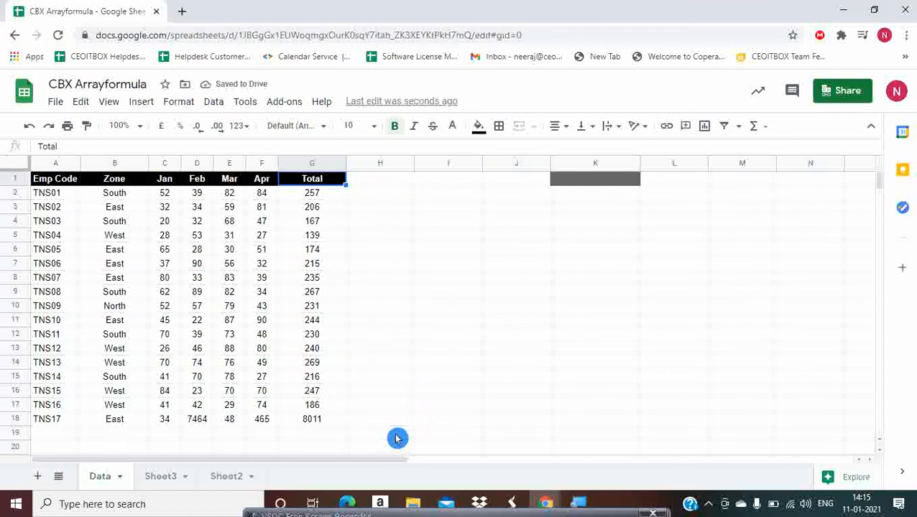
{"action": "key", "text": "Right"}
{"action": "key", "text": "Down"}
{"action": "key", "text": "Left"}
{"action": "key", "text": "Down"}
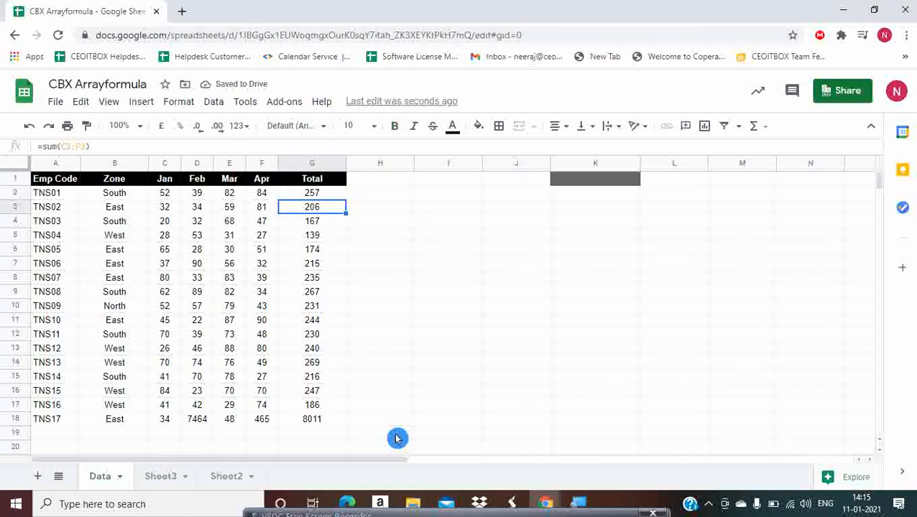
{"action": "key", "text": "Up"}
{"action": "key", "text": "Up"}
{"action": "key", "text": "Right"}
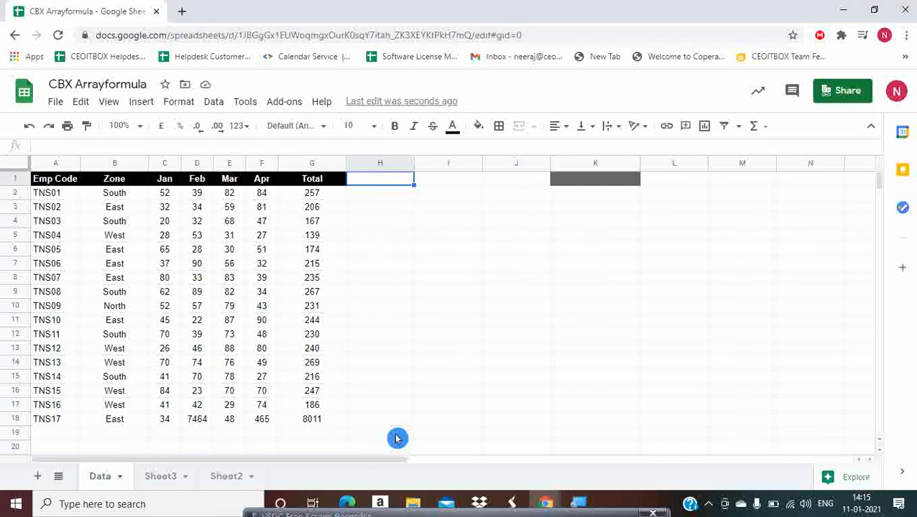
{"action": "type", "text": "=T"}
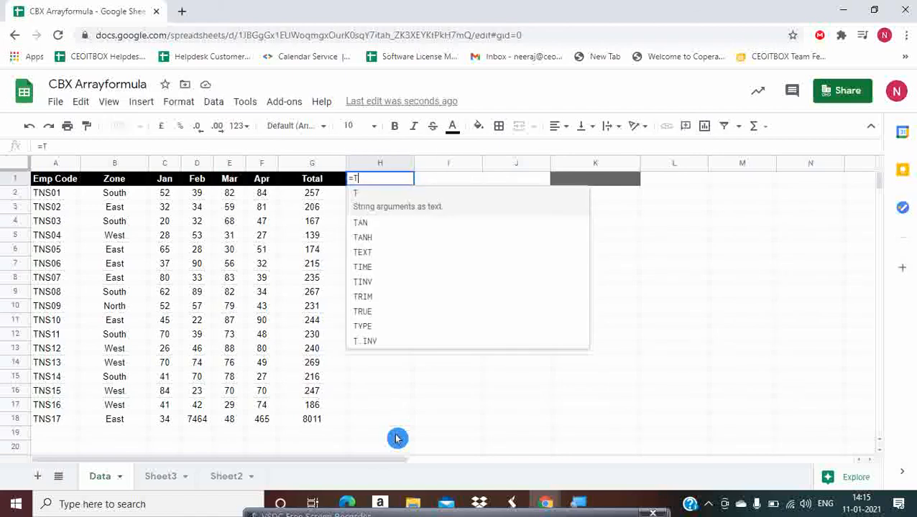
{"action": "key", "text": "Escape"}
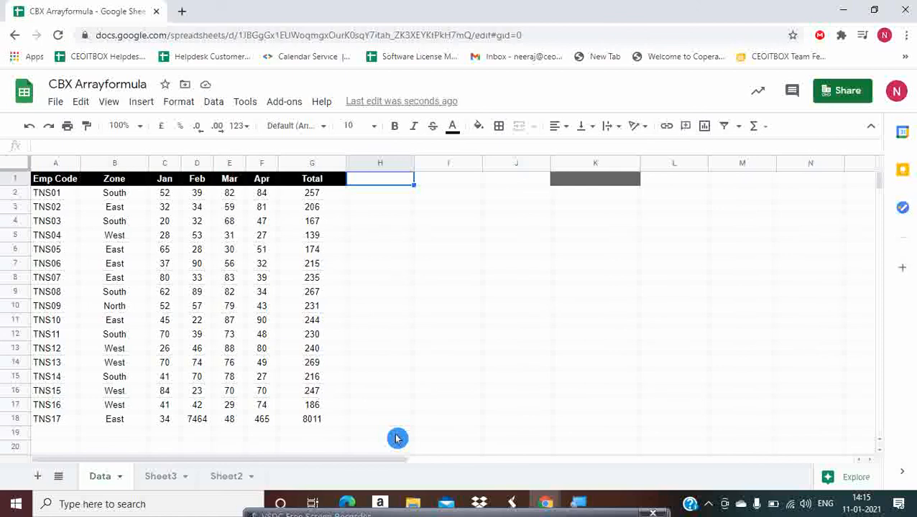
- Enter =ARRAYFORMULA(if(C2<>"",C2+500,"")) in H2
{"action": "key", "text": "Right"}
{"action": "key", "text": "Left"}
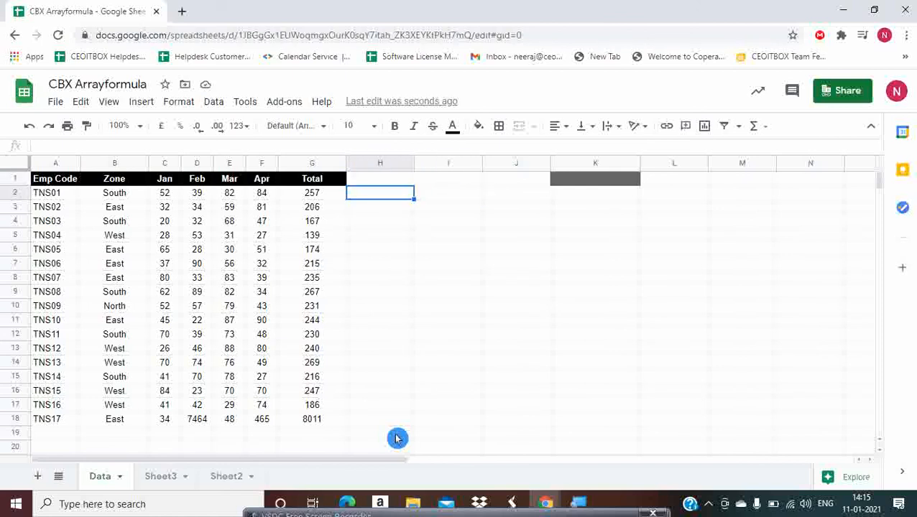
{"action": "type", "text": "=arra"}
{"action": "key", "text": "Tab"}
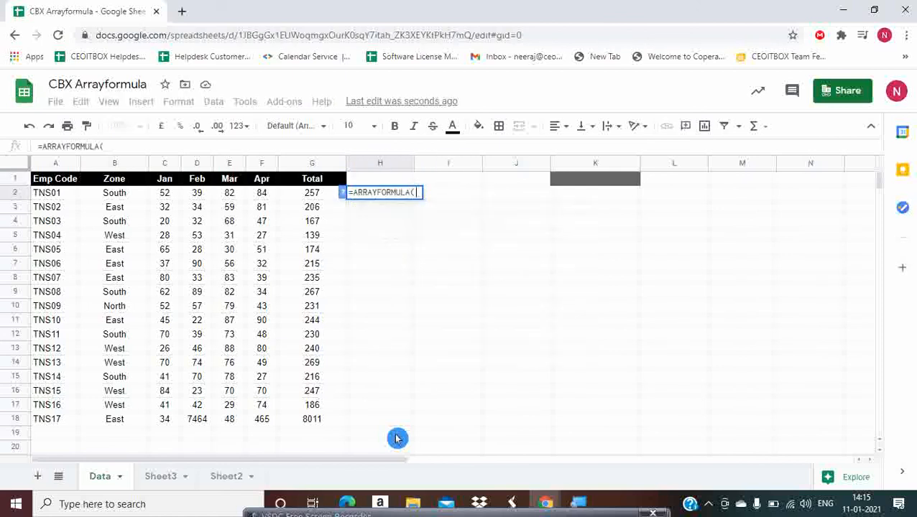
{"action": "type", "text": "if("}
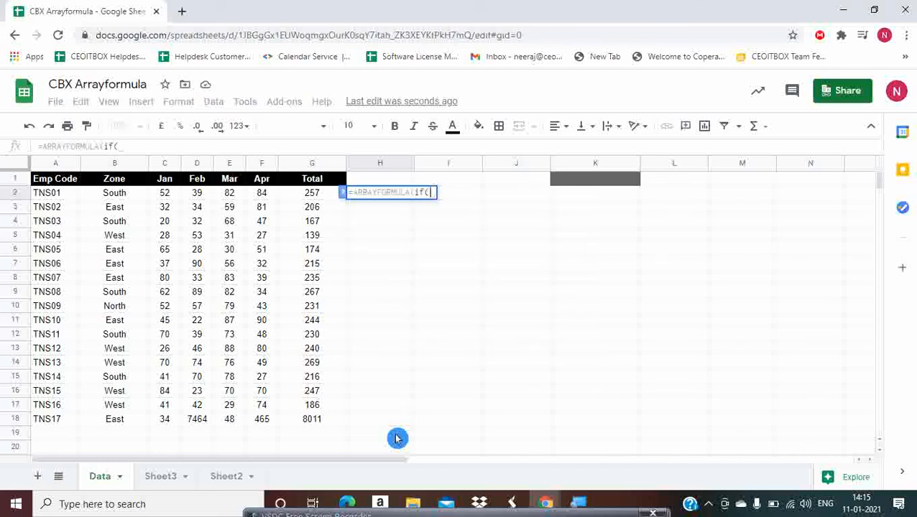
{"action": "key", "text": "Left"}
{"action": "key", "text": "Left"}
{"action": "key", "text": "Left"}
{"action": "key", "text": "Left"}
{"action": "key", "text": "Left"}
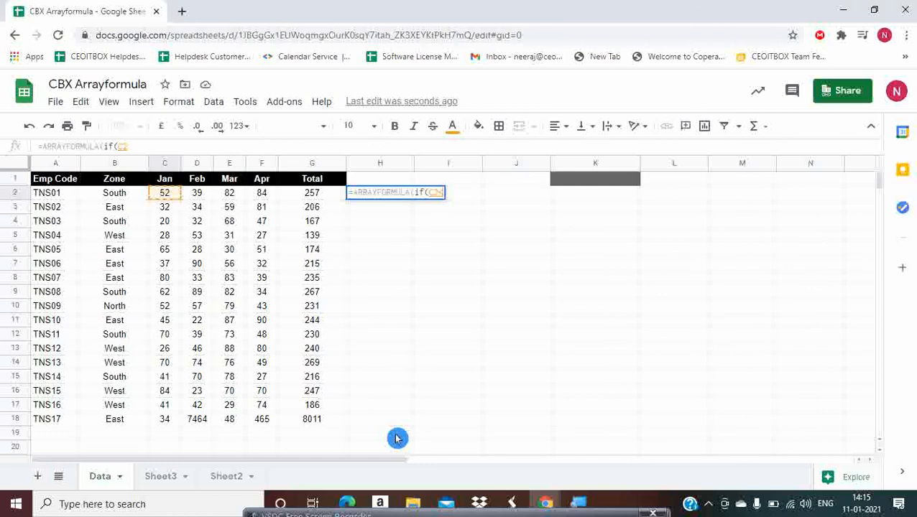
{"action": "type", "text": "<>\"\","}
{"action": "key", "text": "Left"}
{"action": "key", "text": "Left"}
{"action": "key", "text": "Left"}
{"action": "key", "text": "Left"}
{"action": "key", "text": "Left"}
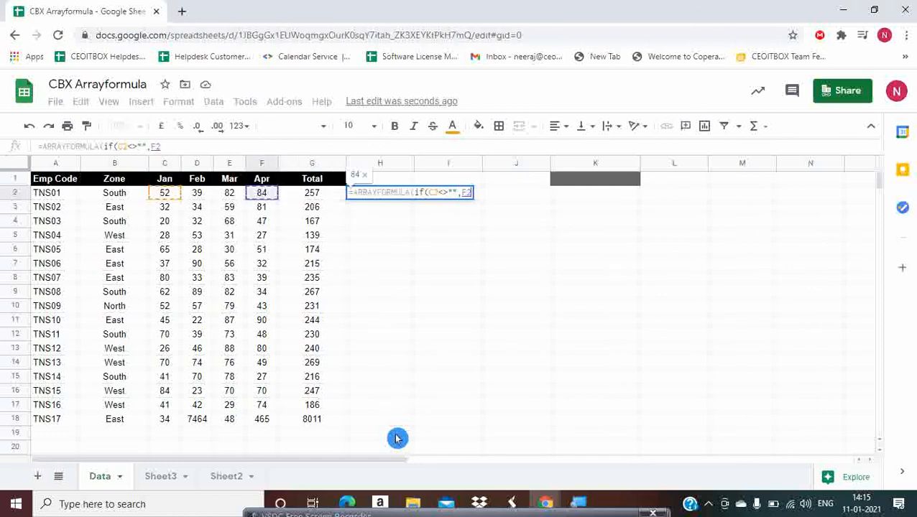
{"action": "type", "text": "+"}
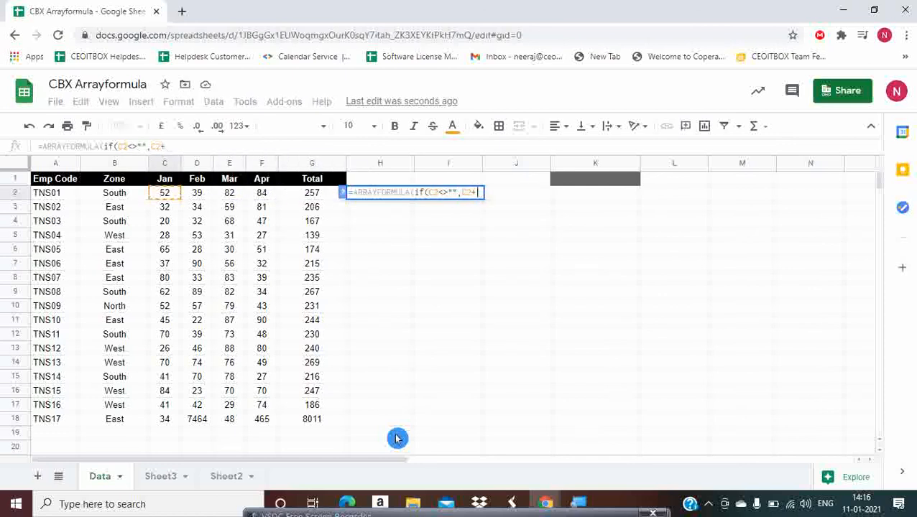
{"action": "type", "text": "500,"}
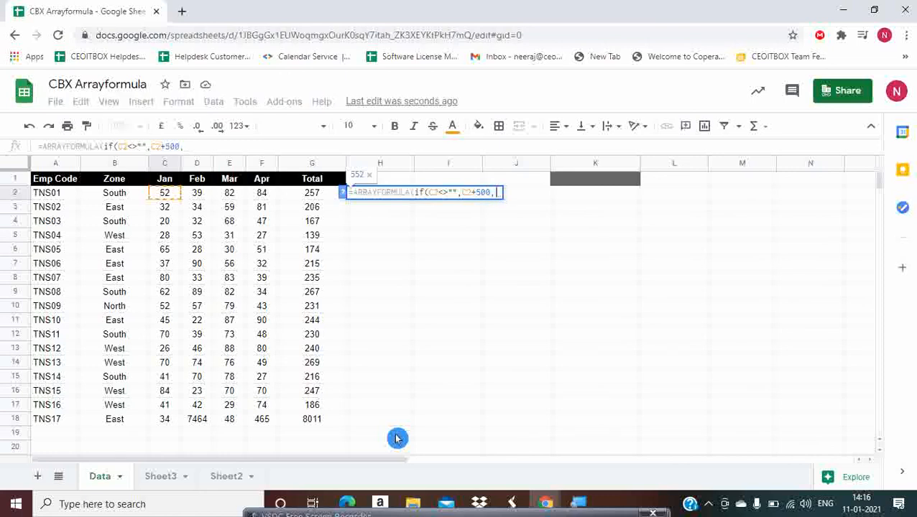
{"action": "type", "text": "\"\""}
{"action": "key", "text": "Return"}
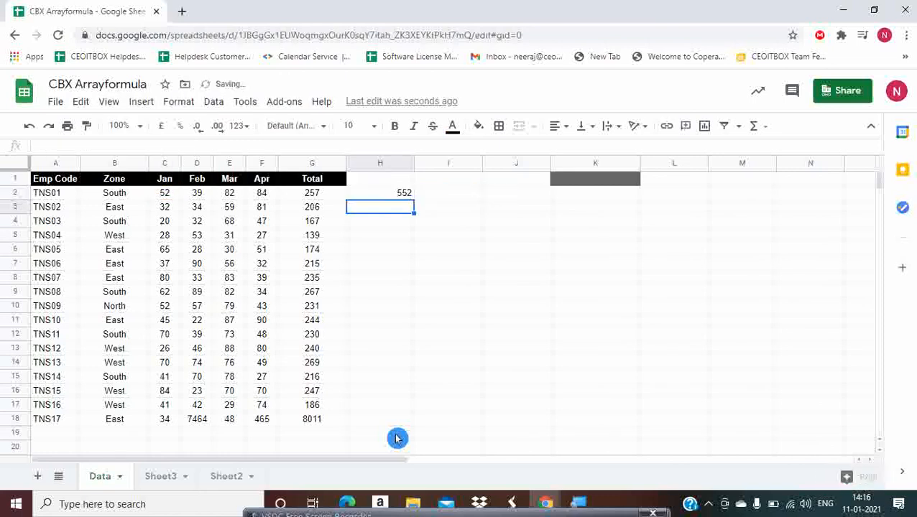
- Check the cells below H2 for results from the array formula
{"action": "key", "text": "Up"}
{"action": "key", "text": "shift+Down"}
{"action": "key", "text": "shift+Down"}
{"action": "key", "text": "shift+Down"}
{"action": "key", "text": "shift+Down"}
{"action": "key", "text": "shift+Down"}
{"action": "key", "text": "shift+Down"}
{"action": "key", "text": "shift+Down"}
{"action": "key", "text": "shift+Down"}
{"action": "key", "text": "shift+Down"}
{"action": "key", "text": "shift+Down"}
{"action": "key", "text": "shift+Down"}
{"action": "key", "text": "shift+Down"}
{"action": "key", "text": "shift+Down"}
{"action": "key", "text": "shift+Down"}
{"action": "key", "text": "shift+Down"}
{"action": "key", "text": "shift+Down"}
{"action": "key", "text": "shift+Up"}
{"action": "key", "text": "shift+Up"}
{"action": "key", "text": "shift+Up"}
{"action": "key", "text": "shift+Up"}
{"action": "key", "text": "shift+Up"}
{"action": "key", "text": "shift+Up"}
{"action": "key", "text": "shift+Up"}
{"action": "key", "text": "shift+Up"}
{"action": "key", "text": "shift+Up"}
{"action": "key", "text": "shift+Up"}
{"action": "key", "text": "shift+Up"}
{"action": "key", "text": "shift+Up"}
{"action": "key", "text": "shift+Up"}
{"action": "key", "text": "shift+Up"}
{"action": "key", "text": "shift+Up"}
{"action": "key", "text": "shift+Up"}
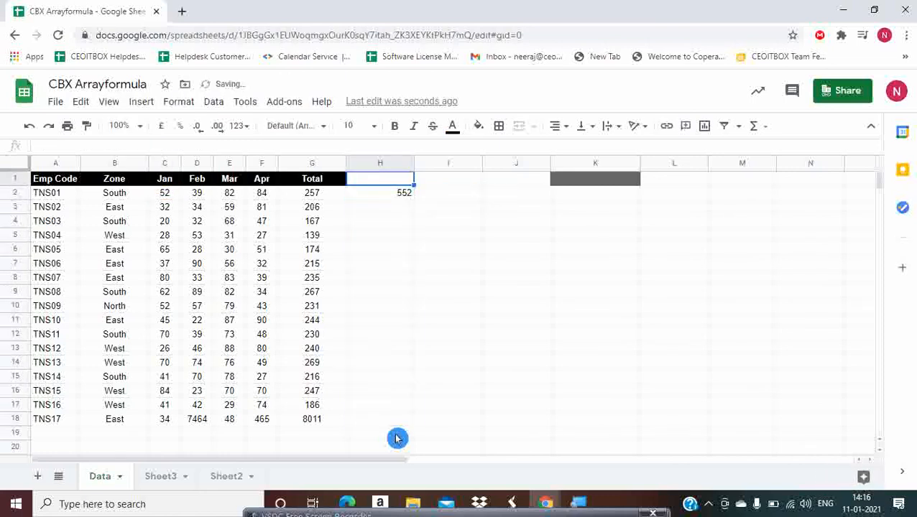
- Extend both C2 references in the H2 array formula to the open-ended range C2:C
{"action": "key", "text": "F2"}
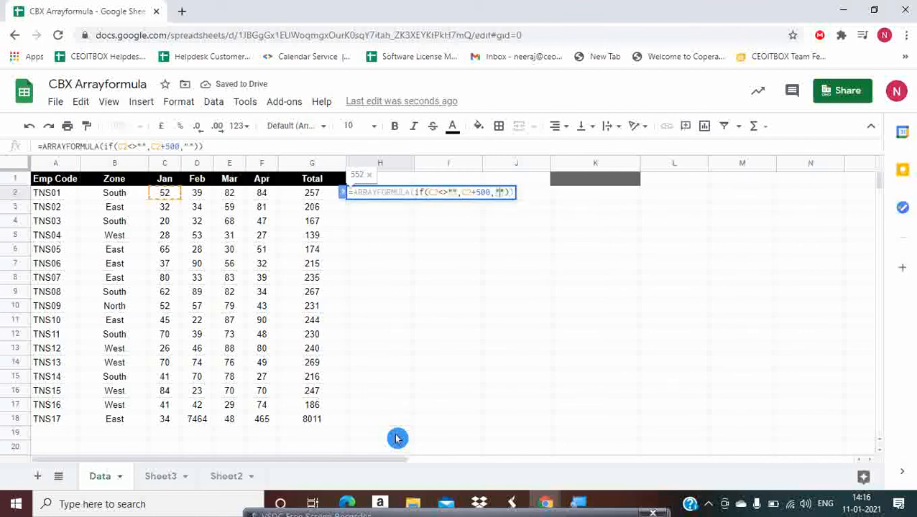
{"action": "key", "text": "Left"}
{"action": "key", "text": "Left"}
{"action": "key", "text": "Left"}
{"action": "key", "text": "Left"}
{"action": "key", "text": "Left"}
{"action": "type", "text": ":C"}
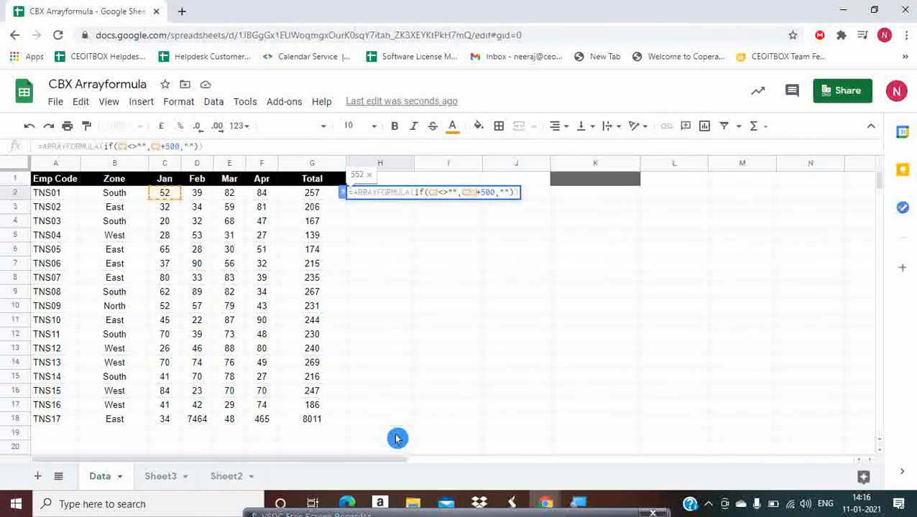
{"action": "key", "text": "Left"}
{"action": "key", "text": "Left"}
{"action": "key", "text": "Left"}
{"action": "key", "text": "Left"}
{"action": "key", "text": "Left"}
{"action": "key", "text": "Left"}
{"action": "key", "text": "Left"}
{"action": "key", "text": "Left"}
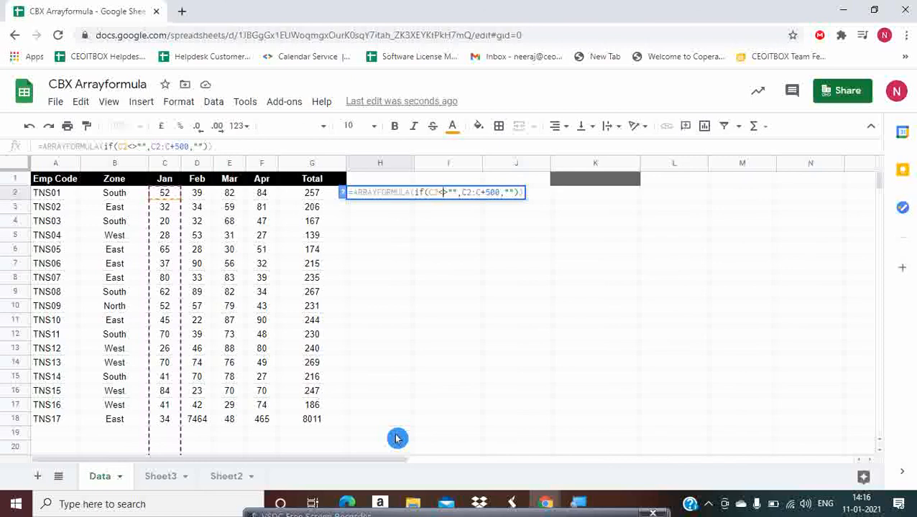
{"action": "type", "text": ":C"}
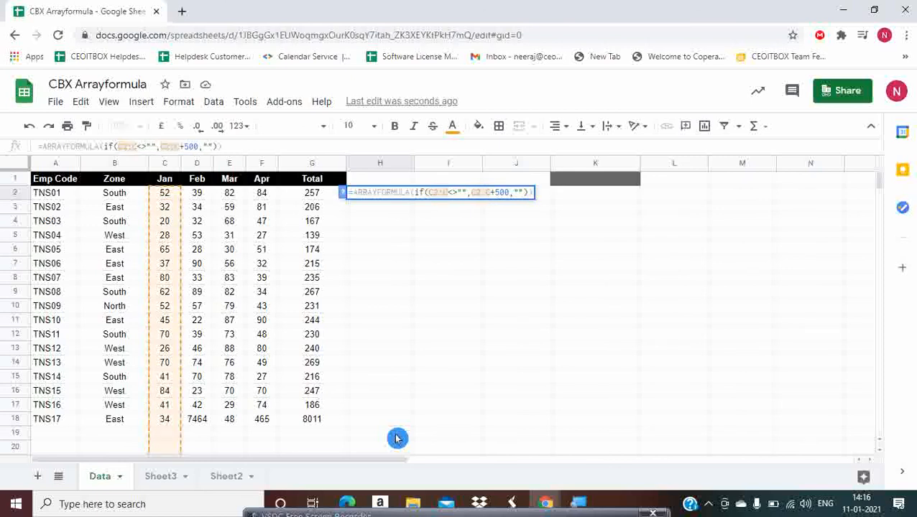
{"action": "key", "text": "Return"}
- Check the array formula results in column H down to the last data row, and return to H2
{"action": "key", "text": "Up"}
{"action": "key", "text": "ctrl+Down"}
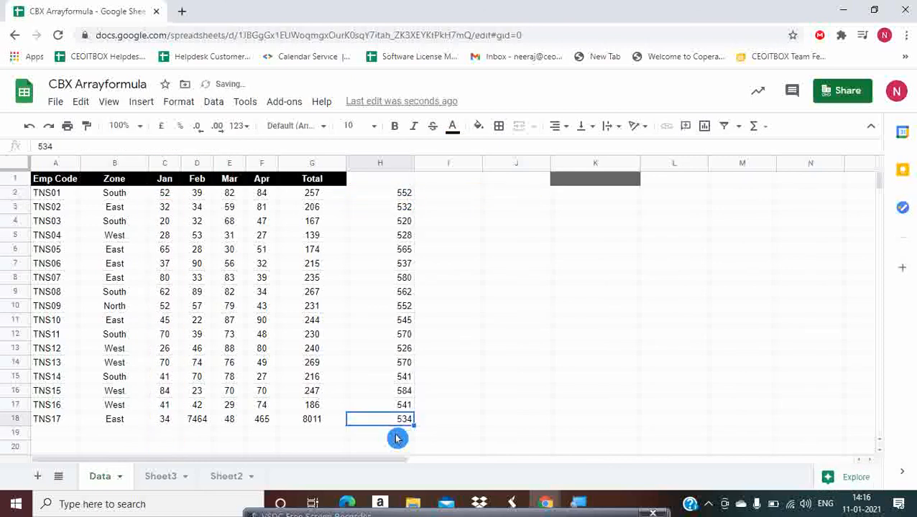
{"action": "key", "text": "Up"}
{"action": "key", "text": "Up"}
{"action": "key", "text": "ctrl+Up"}
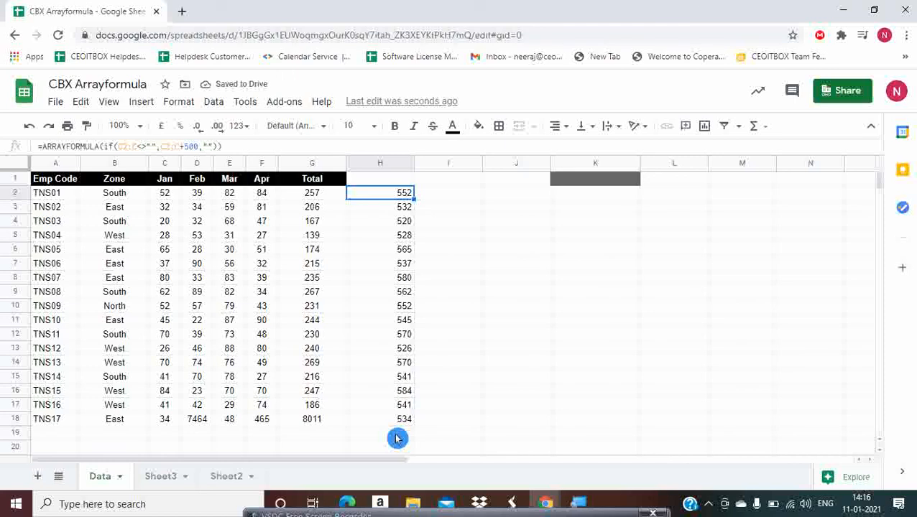
- Try copying the array formula from H2, clearing H2:H18 and pasting the formula into H1
{"action": "key", "text": "F2"}
{"action": "key", "text": "ctrl+a"}
{"action": "key", "text": "ctrl+c"}
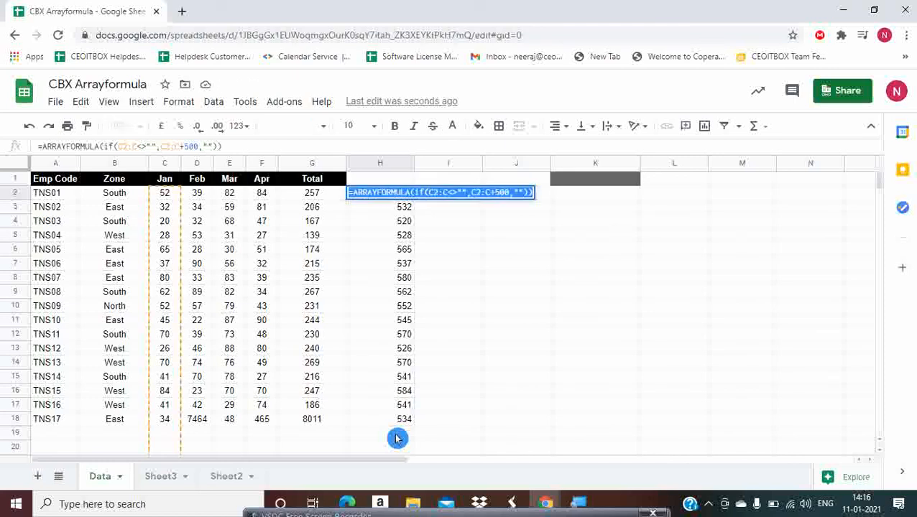
{"action": "key", "text": "Escape"}
{"action": "key", "text": "ctrl+shift+Down"}
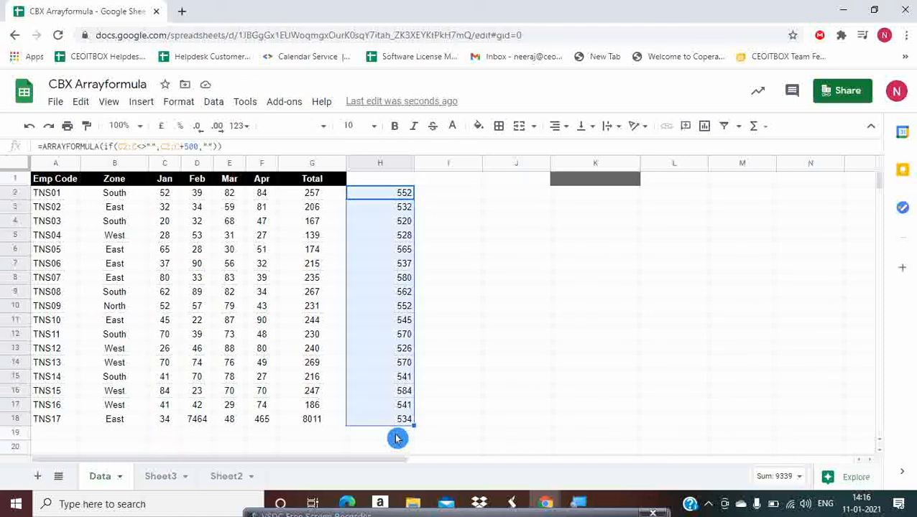
{"action": "key", "text": "Delete"}
{"action": "key", "text": "Up"}
{"action": "key", "text": "ctrl+v"}
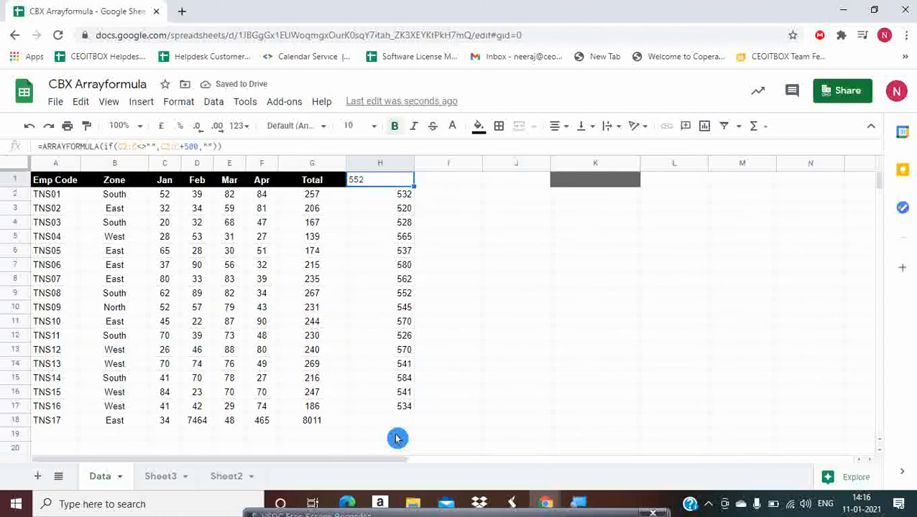
{"action": "key", "text": "F2"}
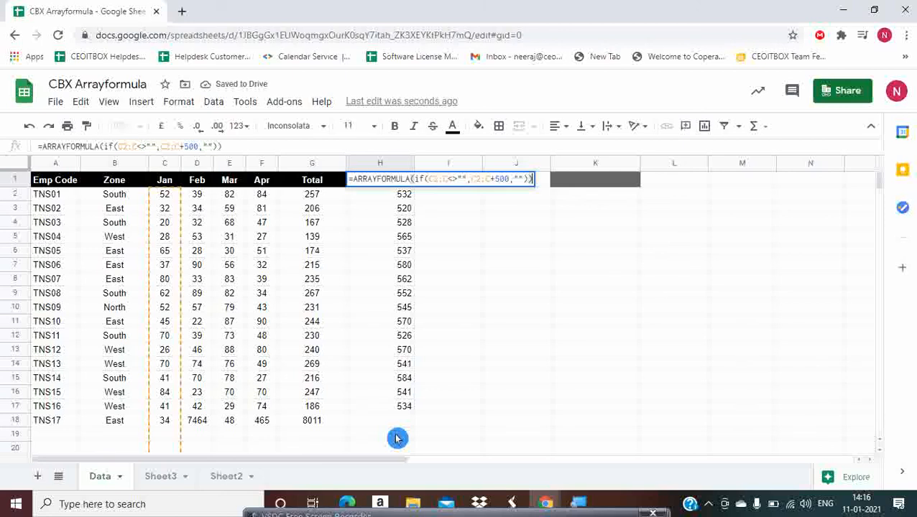
{"action": "key", "text": "Escape"}
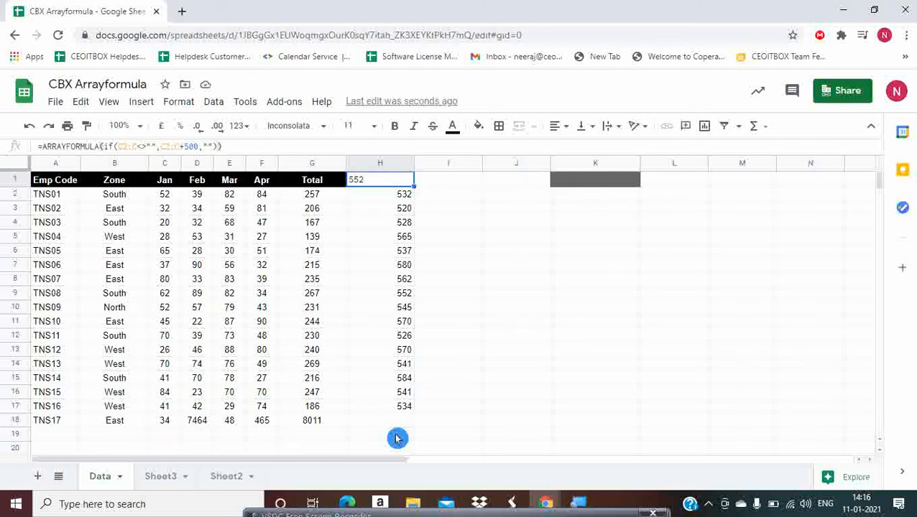
- Clear H1, undo back to the array formula in H2, and reselect H2
{"action": "key", "text": "Delete"}
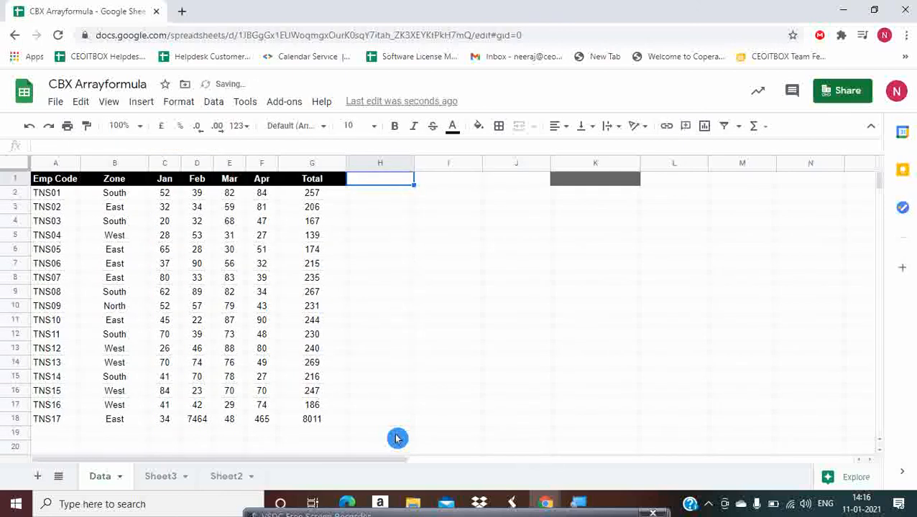
{"action": "key", "text": "Down"}
{"action": "key", "text": "ctrl+z"}
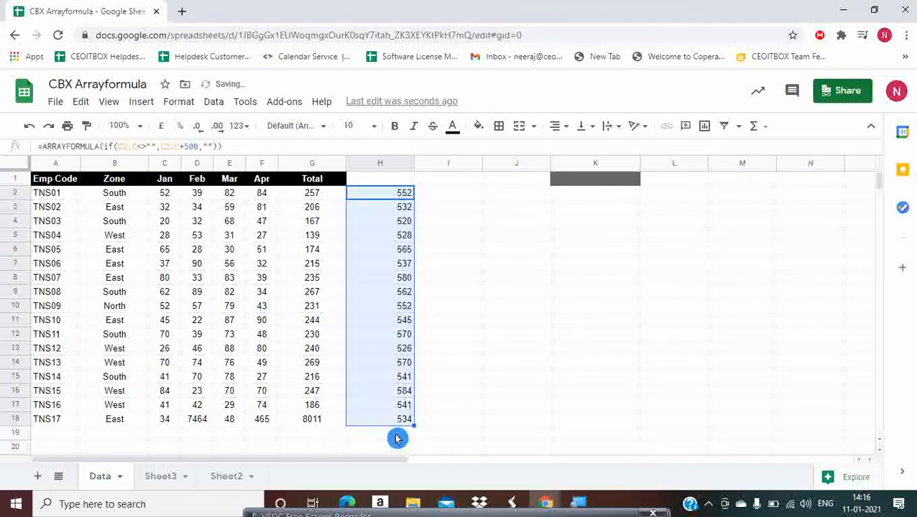
{"action": "key", "text": "Down"}
{"action": "key", "text": "Up"}
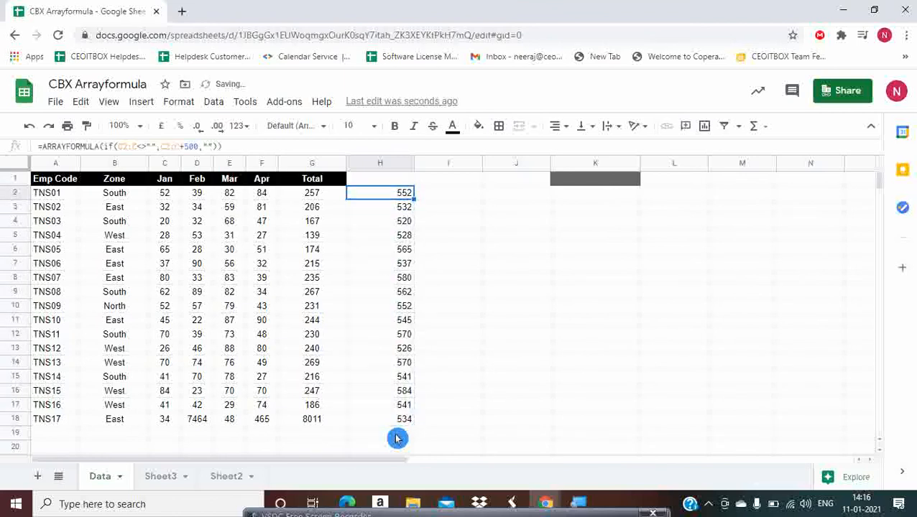
- Place the H2 array formula in H1 and clear the range H2:H18
{"action": "key", "text": "ctrl+x"}
{"action": "key", "text": "Up"}
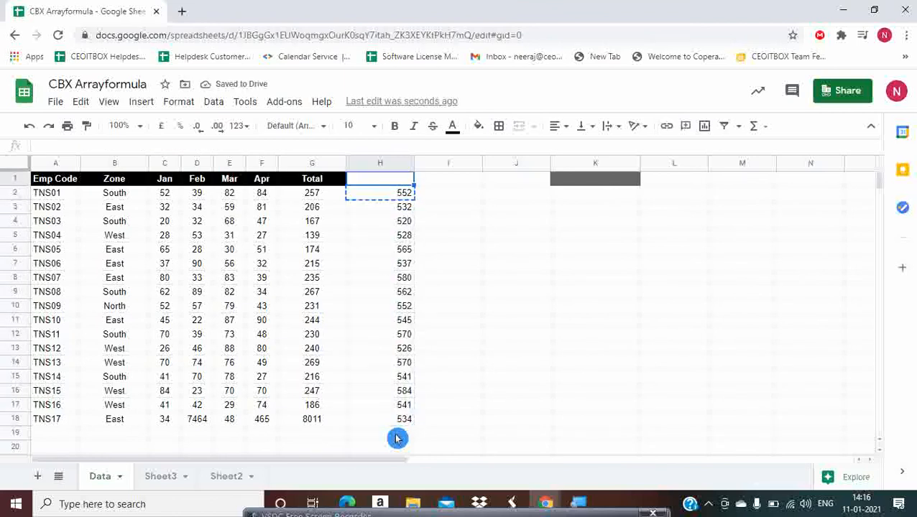
{"action": "key", "text": "ctrl+v"}
{"action": "key", "text": "Down"}
{"action": "key", "text": "ctrl+shift+Down"}
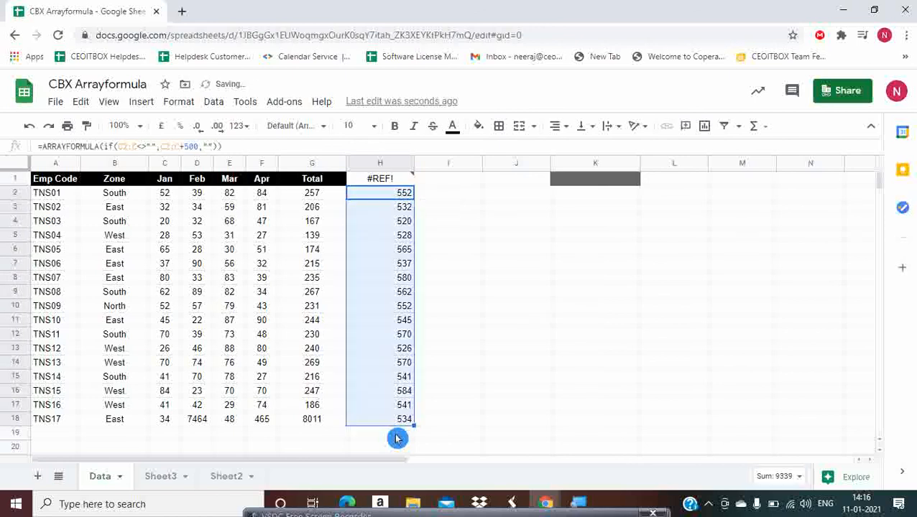
{"action": "key", "text": "Delete"}
{"action": "key", "text": "Up"}
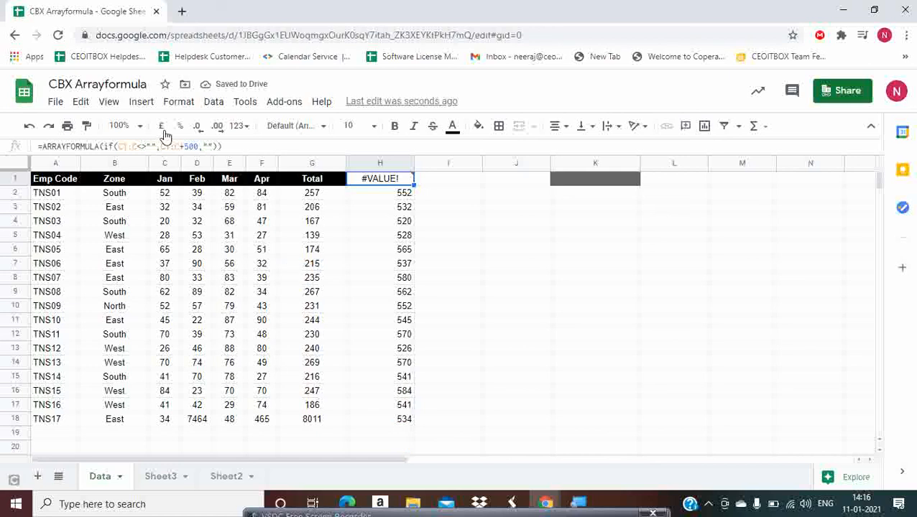
- Check the Jan header in C1 against the array formula in H1 and read the error note on H1
{"action": "left_click", "coordinate": [160, 181]}
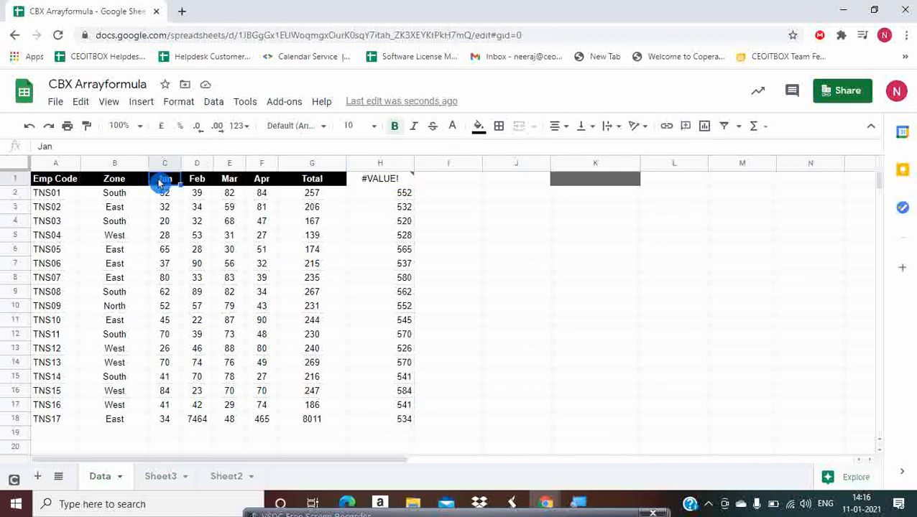
{"action": "left_click", "coordinate": [371, 186]}
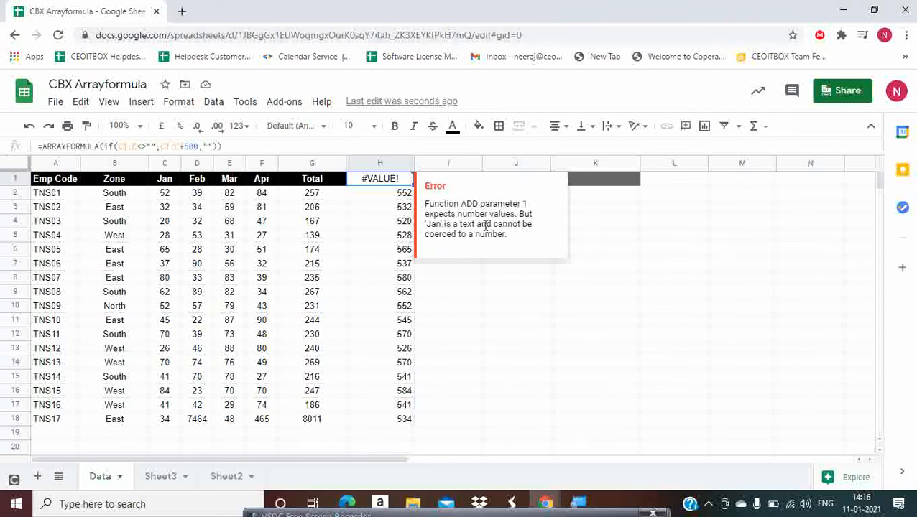
{"action": "left_click", "coordinate": [391, 241]}
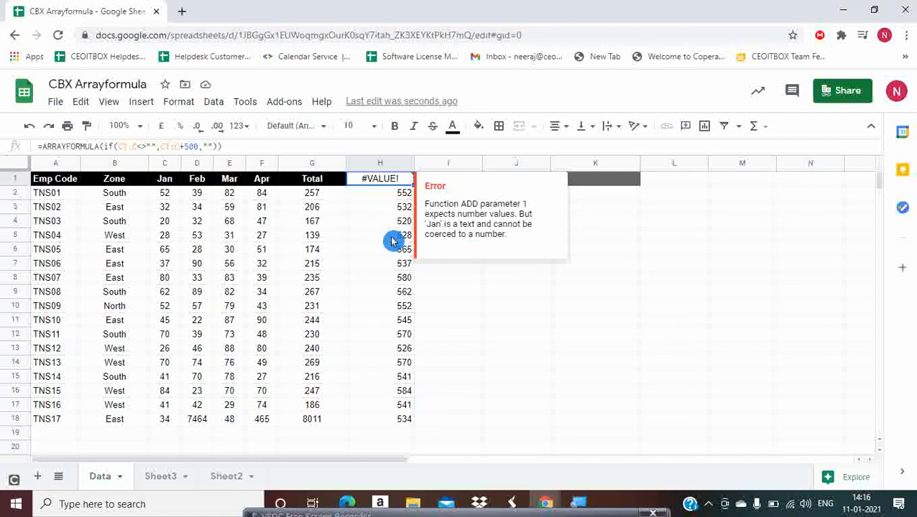
- Remove the grey fill from K1 by copying the blank cell J1 onto it
{"action": "left_click", "coordinate": [400, 195]}
{"action": "key", "text": "Up"}
{"action": "key", "text": "Right"}
{"action": "key", "text": "Right"}
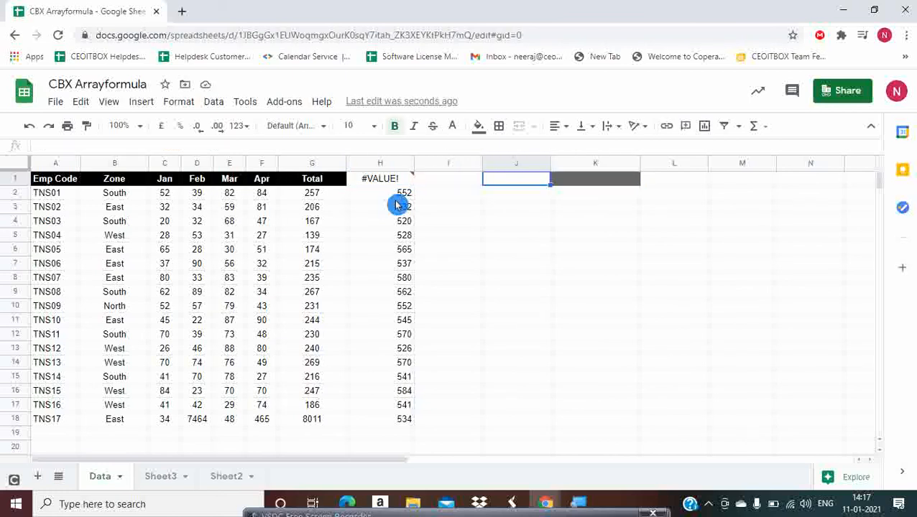
{"action": "key", "text": "ctrl+c"}
{"action": "key", "text": "Right"}
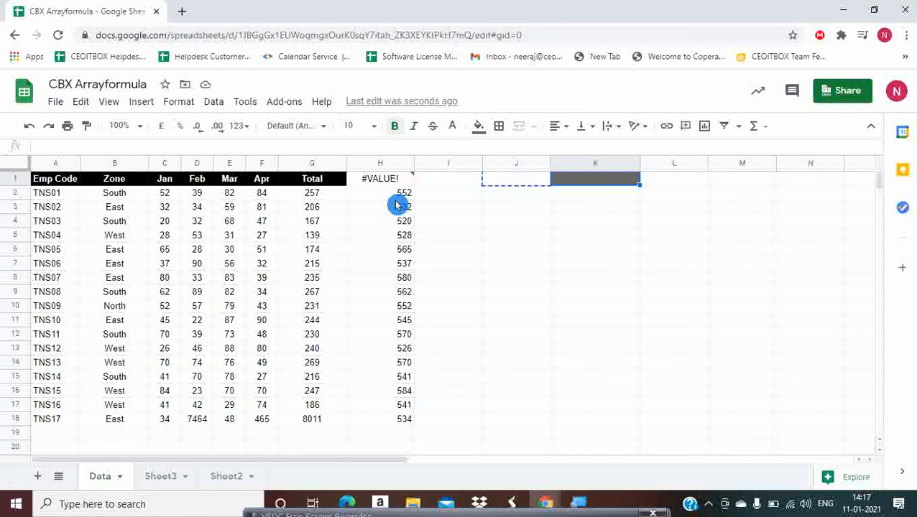
{"action": "key", "text": "ctrl+v"}
- Return to the column headers and select the whole of row 1 to show the header row
{"action": "key", "text": "Left"}
{"action": "key", "text": "Left"}
{"action": "key", "text": "Left"}
{"action": "key", "text": "Left"}
{"action": "key", "text": "Left"}
{"action": "key", "text": "Left"}
{"action": "key", "text": "Left"}
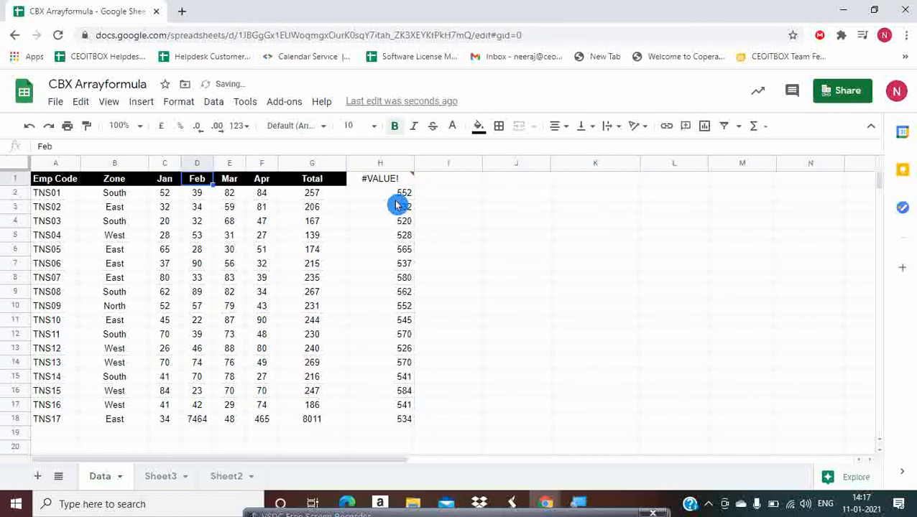
{"action": "left_click", "coordinate": [5, 178]}
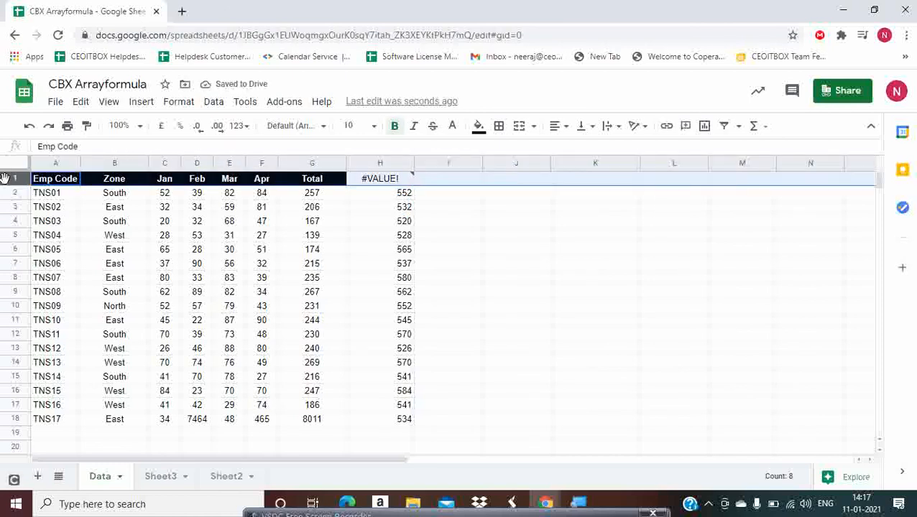
- Start a formula in J1 with =if(row(A1)=1,"Total", to produce the header text in row 1
{"action": "left_click", "coordinate": [534, 184]}
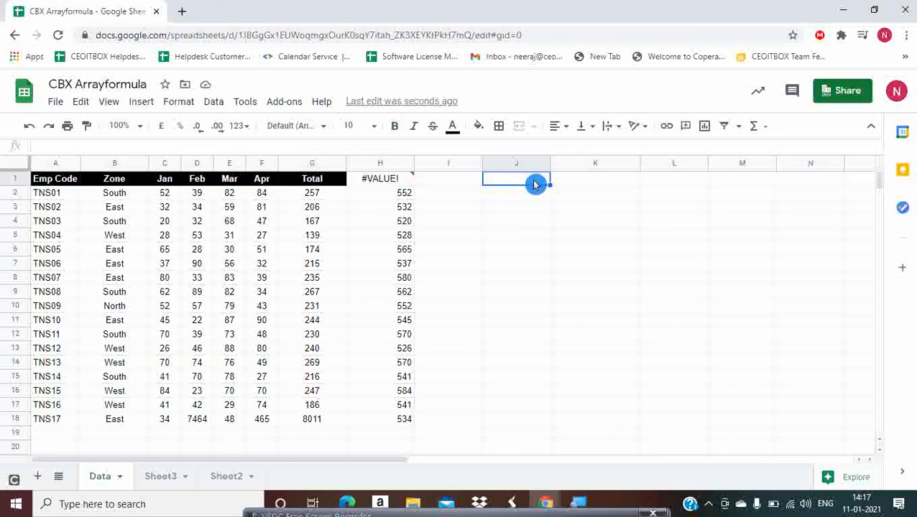
{"action": "type", "text": "="}
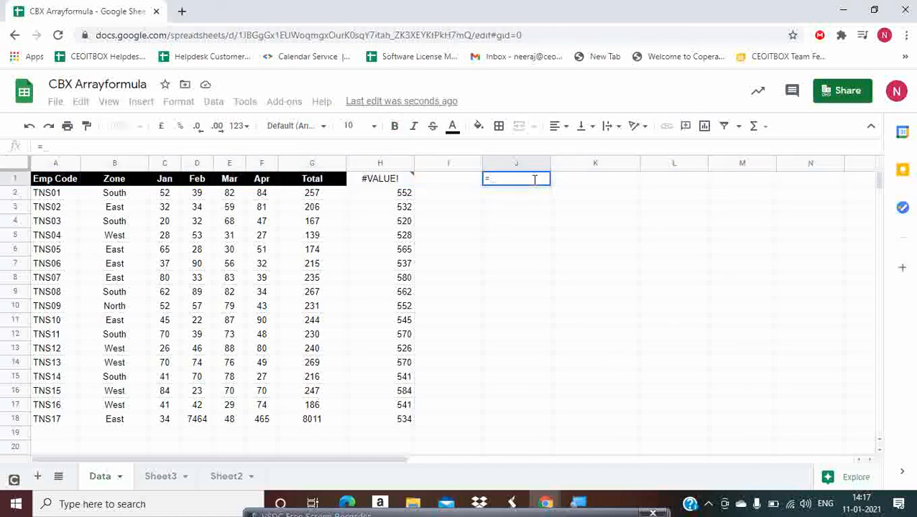
{"action": "type", "text": "if(row("}
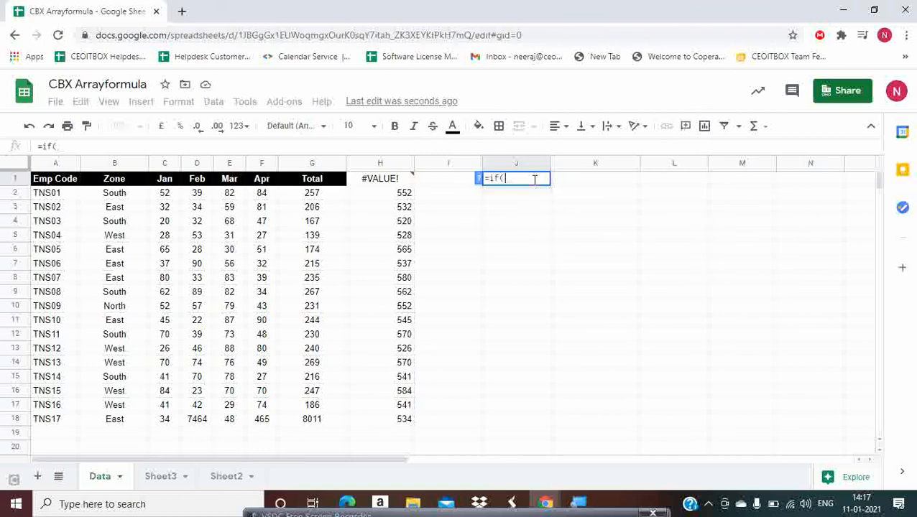
{"action": "key", "text": "Left"}
{"action": "key", "text": "Left"}
{"action": "key", "text": "Left"}
{"action": "key", "text": "Left"}
{"action": "key", "text": "Left"}
{"action": "key", "text": "Left"}
{"action": "key", "text": "Left"}
{"action": "key", "text": "Left"}
{"action": "key", "text": "Left"}
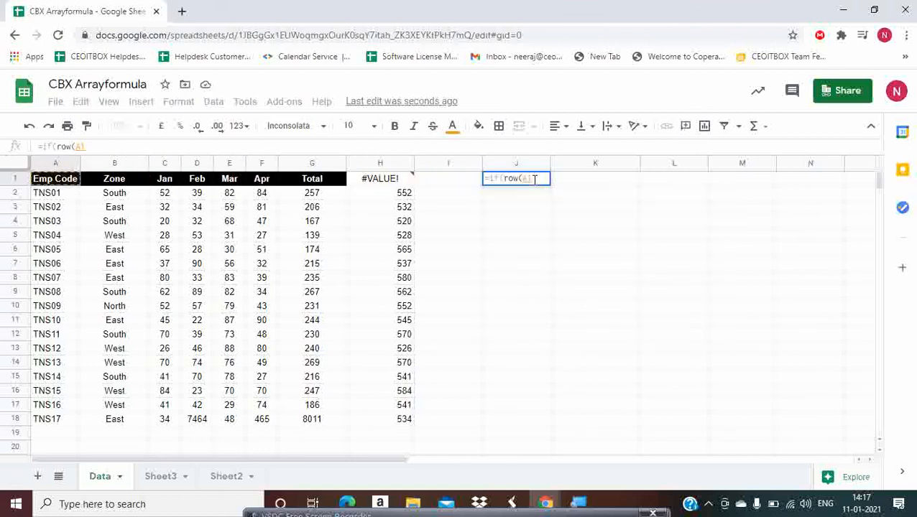
{"action": "key", "text": "Right"}
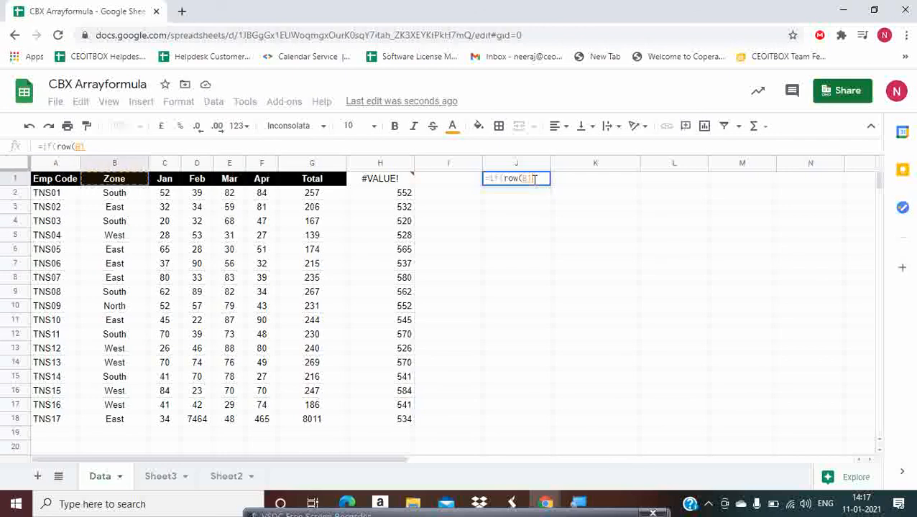
{"action": "key", "text": "Left"}
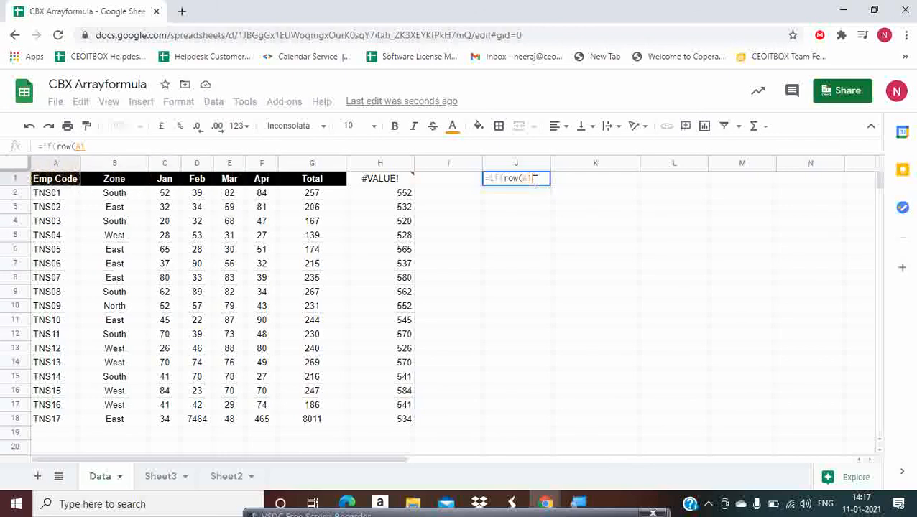
{"action": "type", "text": ")"}
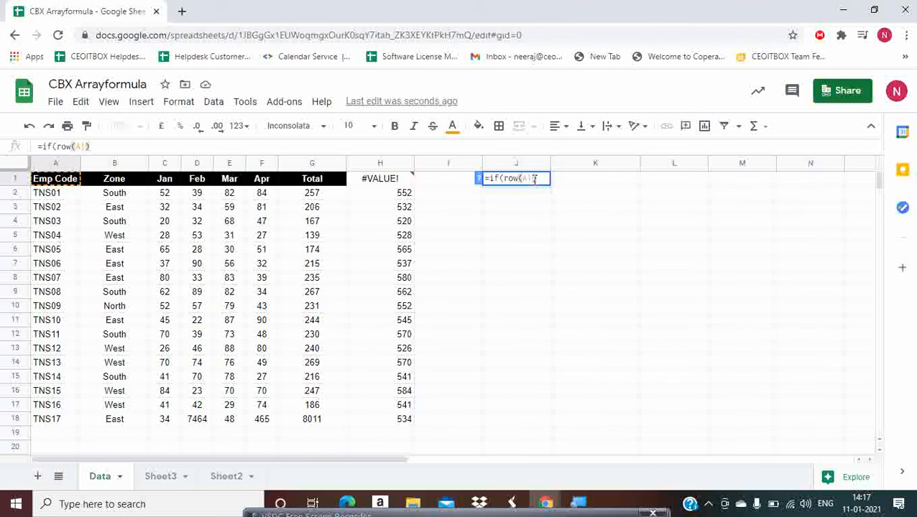
{"action": "type", "text": "=1,"}
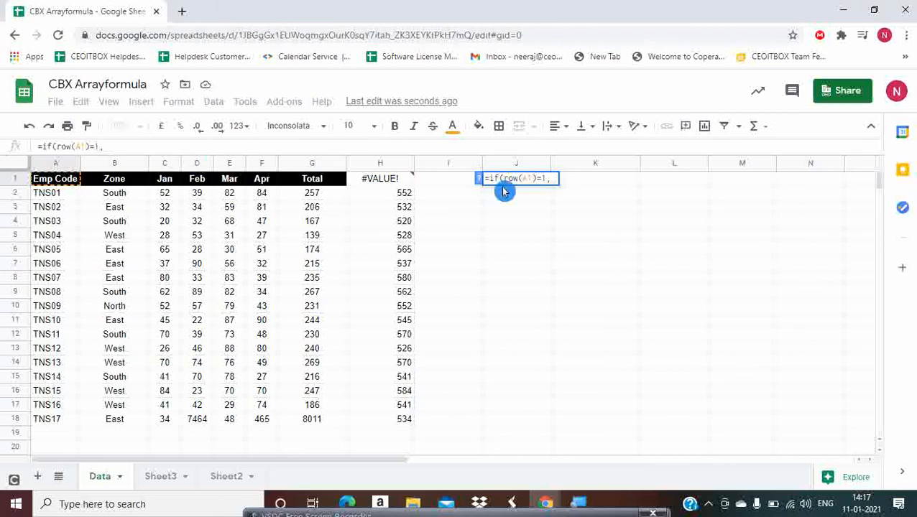
{"action": "type", "text": "\""}
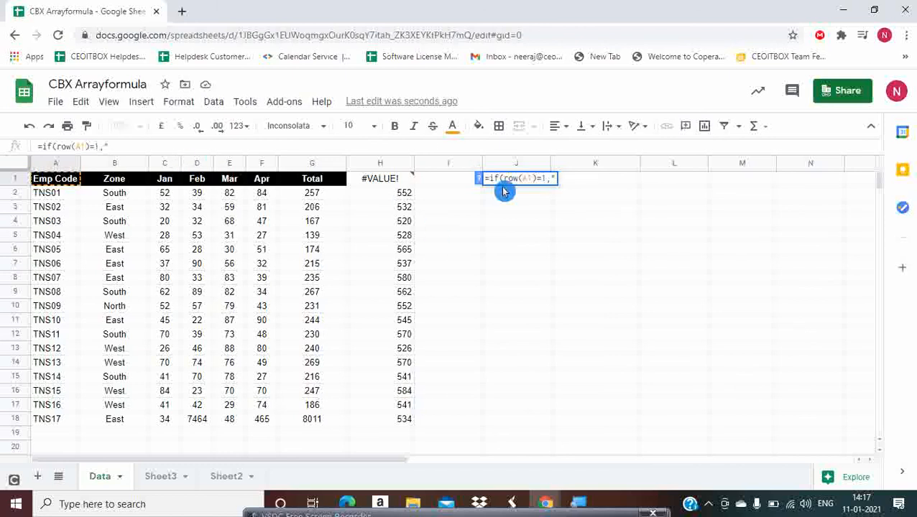
{"action": "type", "text": "Total"}
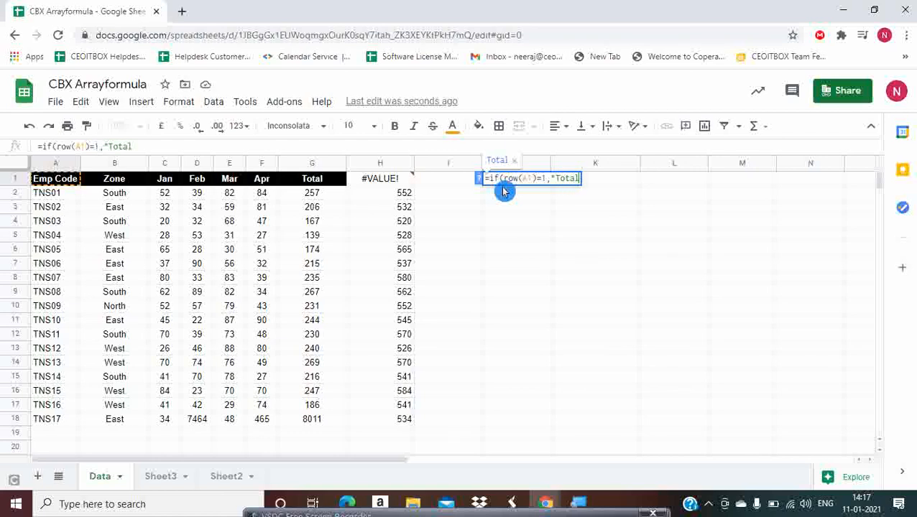
{"action": "type", "text": "\","}
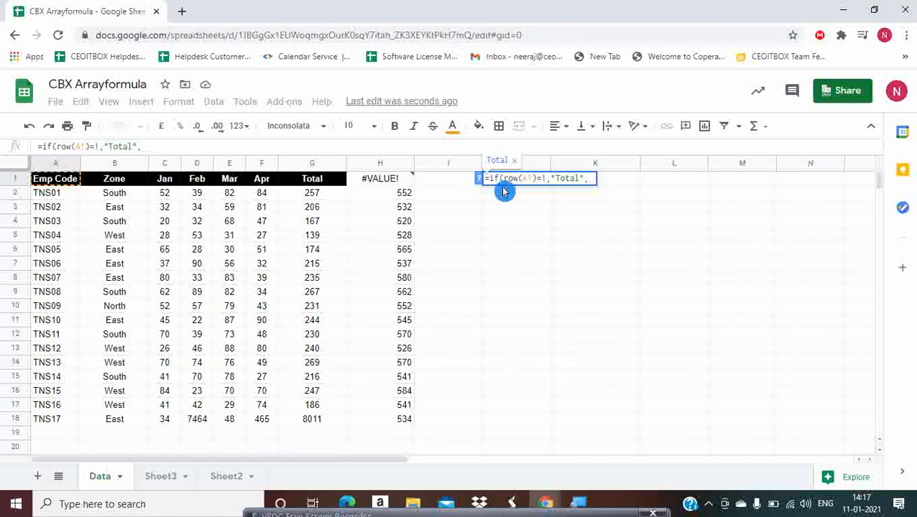
- Extend the J1 formula with a nested IF that tests C1="" and returns an empty string when true
{"action": "type", "text": "if"}
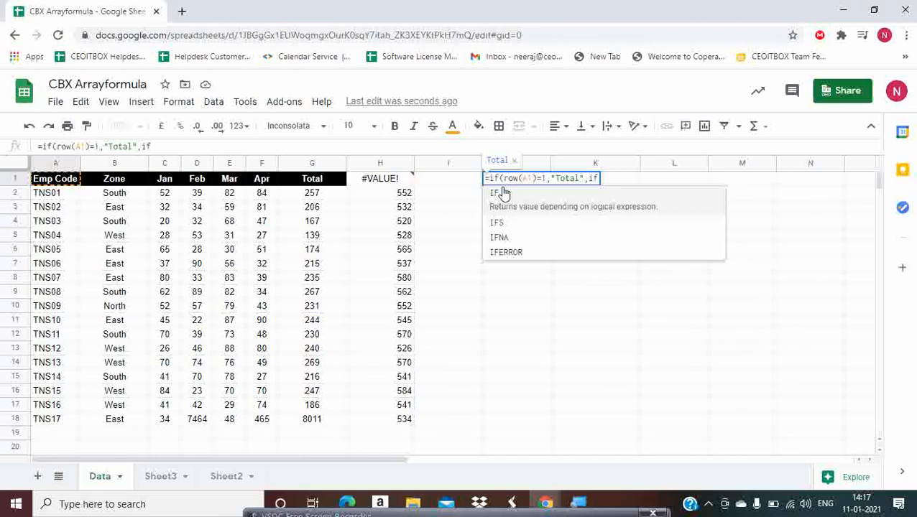
{"action": "left_click", "coordinate": [502, 193]}
{"action": "key", "text": "Left"}
{"action": "key", "text": "Left"}
{"action": "key", "text": "Left"}
{"action": "key", "text": "Left"}
{"action": "key", "text": "Left"}
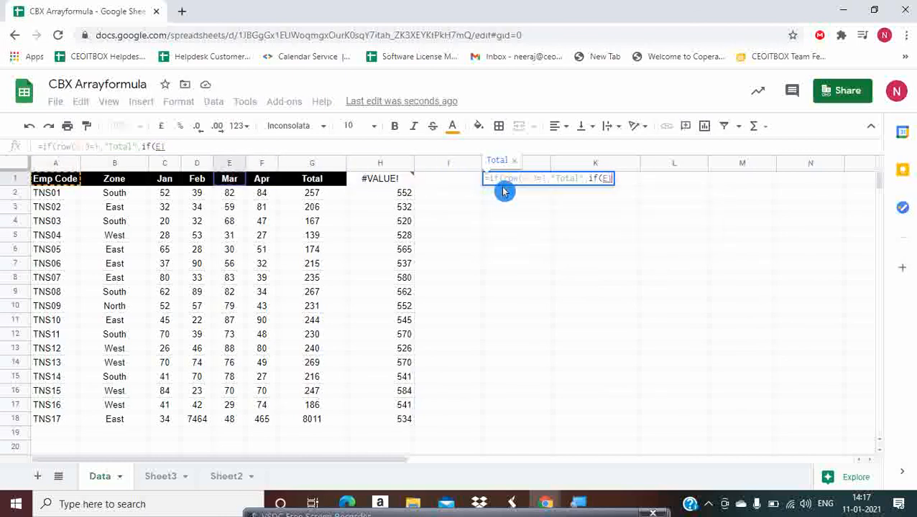
{"action": "key", "text": "Left"}
{"action": "key", "text": "Left"}
{"action": "type", "text": "="}
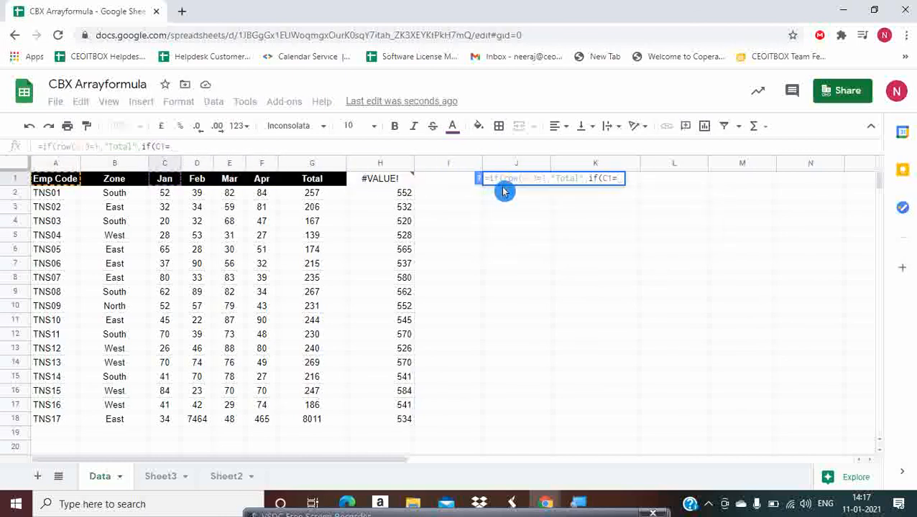
{"action": "type", "text": "\"\""}
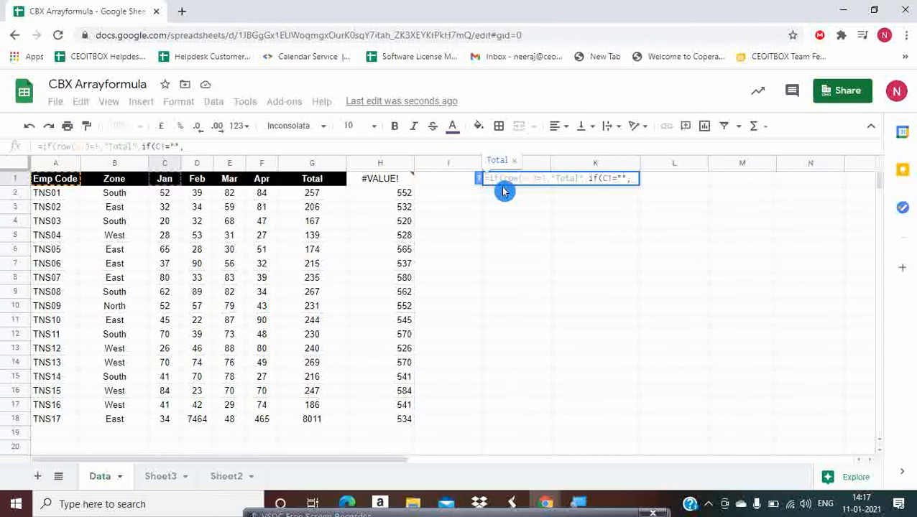
{"action": "type", "text": ",\"\""}
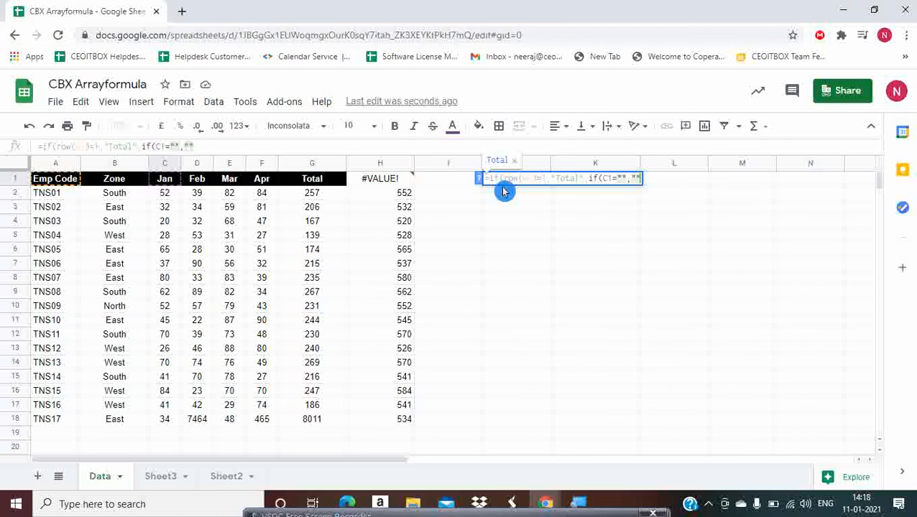
{"action": "type", "text": ","}
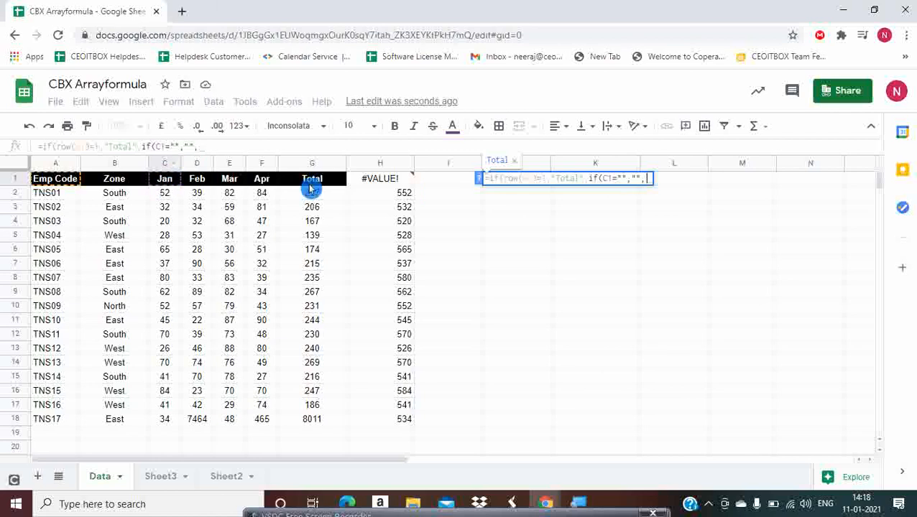
- Complete the J1 formula with C1+500 as the nested IF's false result, close both IFs and enter it
{"action": "left_click", "coordinate": [169, 179]}
{"action": "type", "text": "+"}
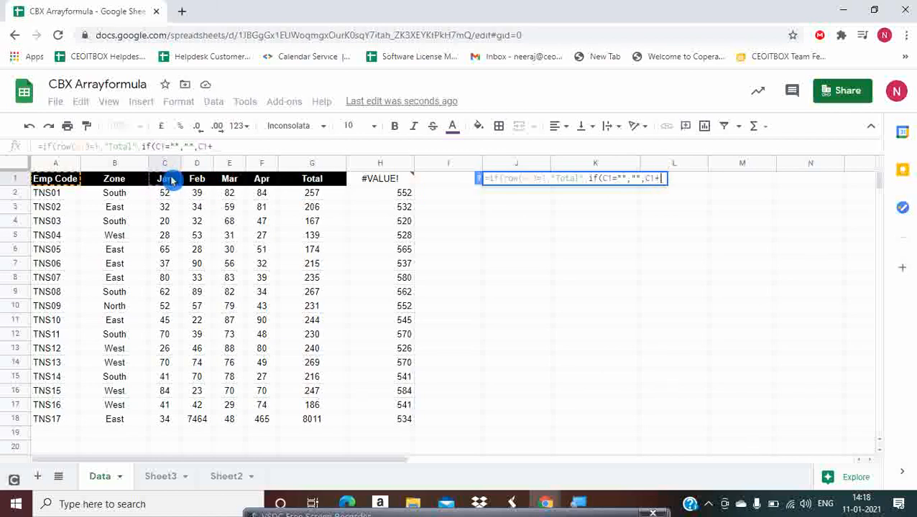
{"action": "type", "text": "500"}
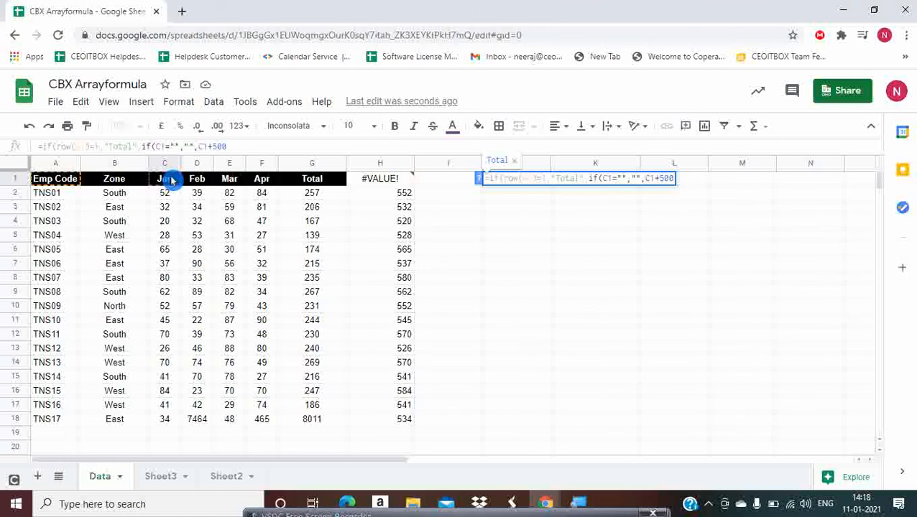
{"action": "type", "text": "))"}
{"action": "key", "text": "Return"}
{"action": "key", "text": "Up"}
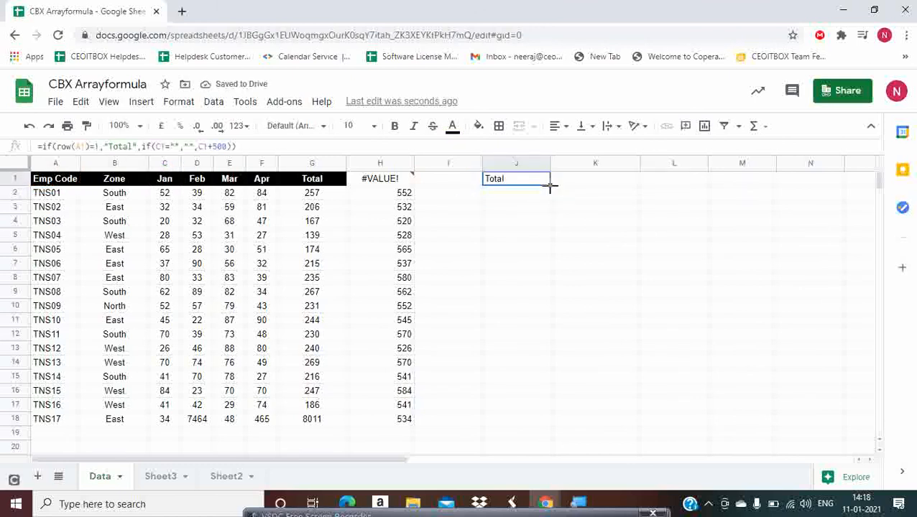
- Fill the J1 formula down column J through row 19, one row past the data
{"action": "left_click_drag", "start_coordinate": [550, 185], "coordinate": [555, 423]}
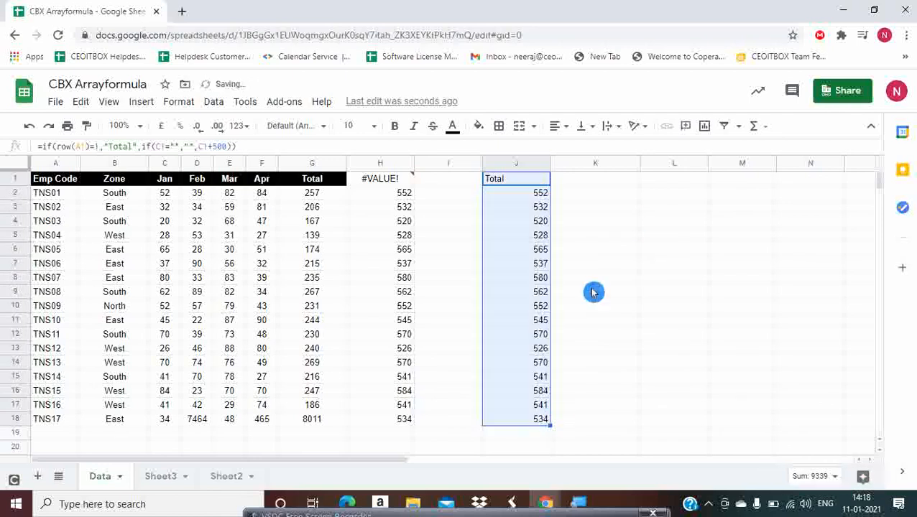
{"action": "key", "text": "shift+Down"}
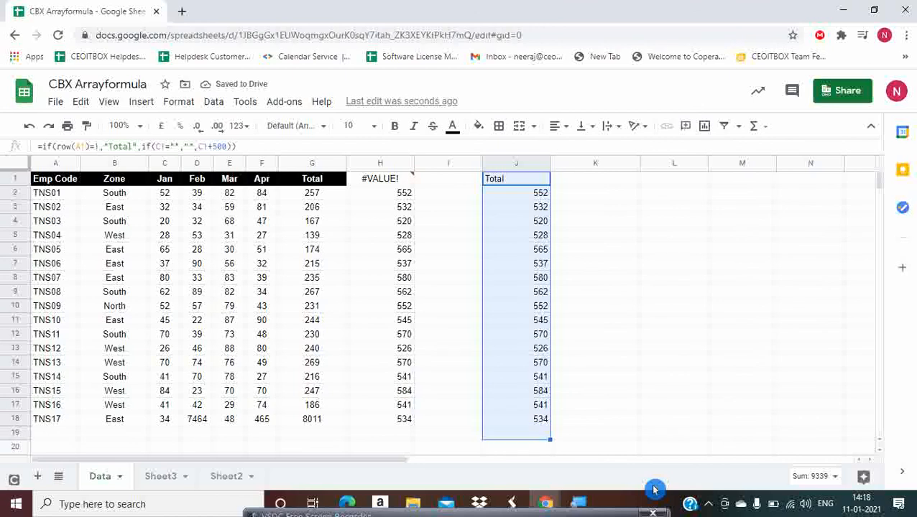
{"action": "key", "text": "ctrl+d"}
{"action": "key", "text": "Down"}
{"action": "key", "text": "ctrl+Down"}
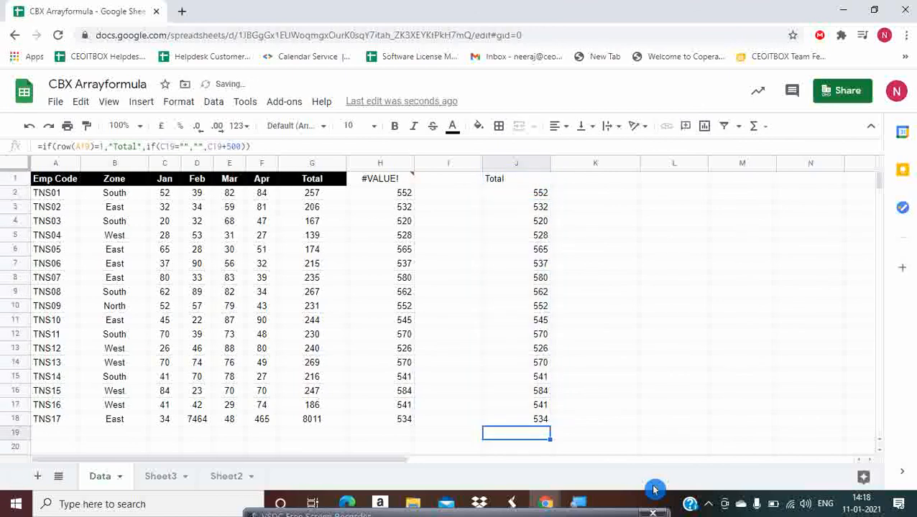
- Compare the normal IF formula in J1 with the array formula in H1
{"action": "key", "text": "Up"}
{"action": "key", "text": "Up"}
{"action": "key", "text": "ctrl+Up"}
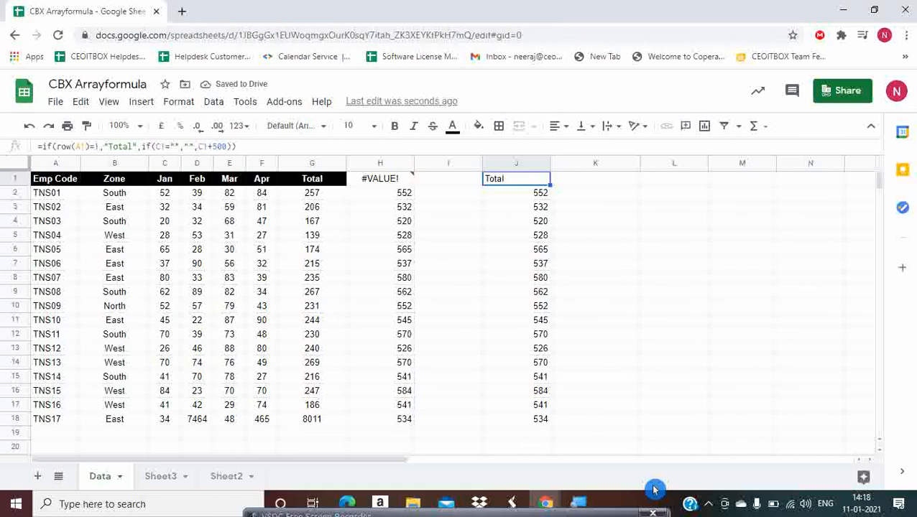
{"action": "key", "text": "Left"}
{"action": "key", "text": "Left"}
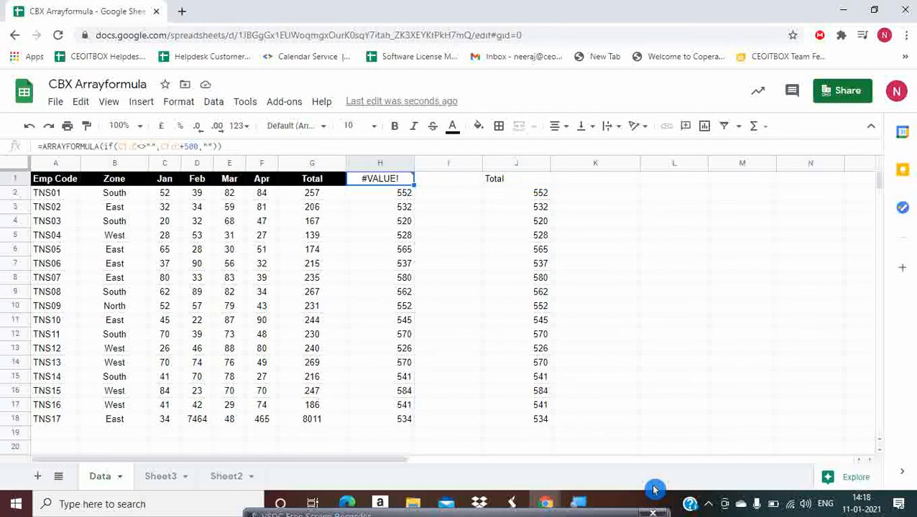
{"action": "key", "text": "Right"}
{"action": "key", "text": "Right"}
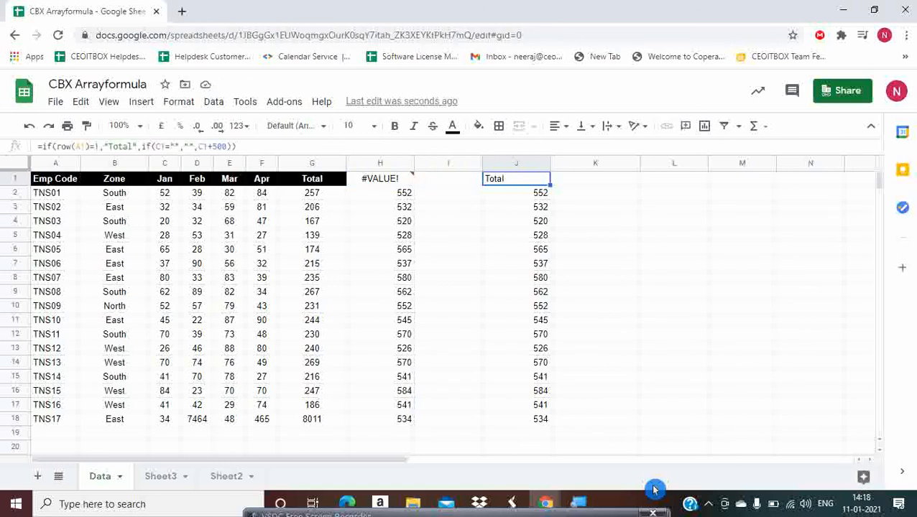
- Review the parts of the J1 formula, from the blank test on C1 to the C1+500 calculation, without changing it
{"action": "key", "text": "F2"}
{"action": "key", "text": "Left"}
{"action": "key", "text": "Left"}
{"action": "key", "text": "Left"}
{"action": "key", "text": "Left"}
{"action": "key", "text": "Left"}
{"action": "key", "text": "Left"}
{"action": "key", "text": "Left"}
{"action": "key", "text": "Left"}
{"action": "key", "text": "Left"}
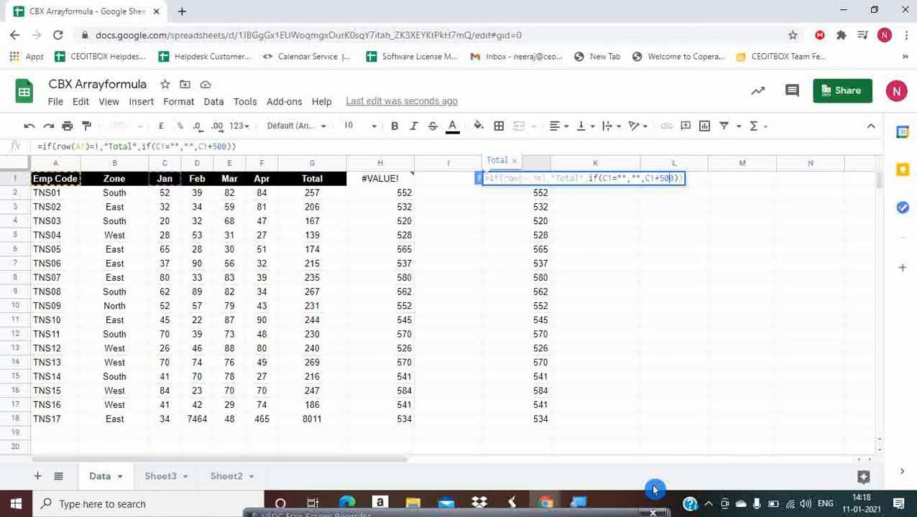
{"action": "key", "text": "Left"}
{"action": "key", "text": "Left"}
{"action": "key", "text": "Left"}
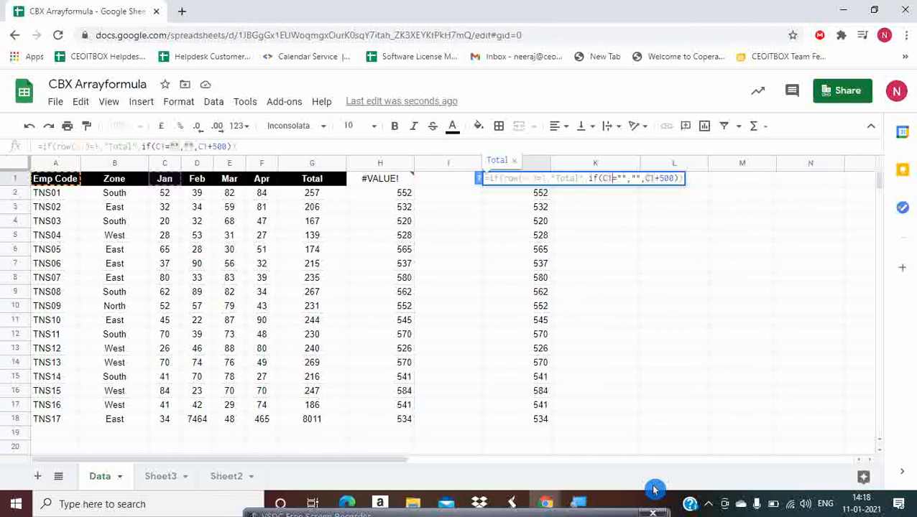
{"action": "key", "text": "Right"}
{"action": "key", "text": "Right"}
{"action": "key", "text": "Right"}
{"action": "key", "text": "Right"}
{"action": "key", "text": "Right"}
{"action": "key", "text": "shift+Right"}
{"action": "key", "text": "shift+Right"}
{"action": "key", "text": "shift+Right"}
{"action": "key", "text": "shift+Right"}
{"action": "key", "text": "shift+Right"}
{"action": "key", "text": "shift+Right"}
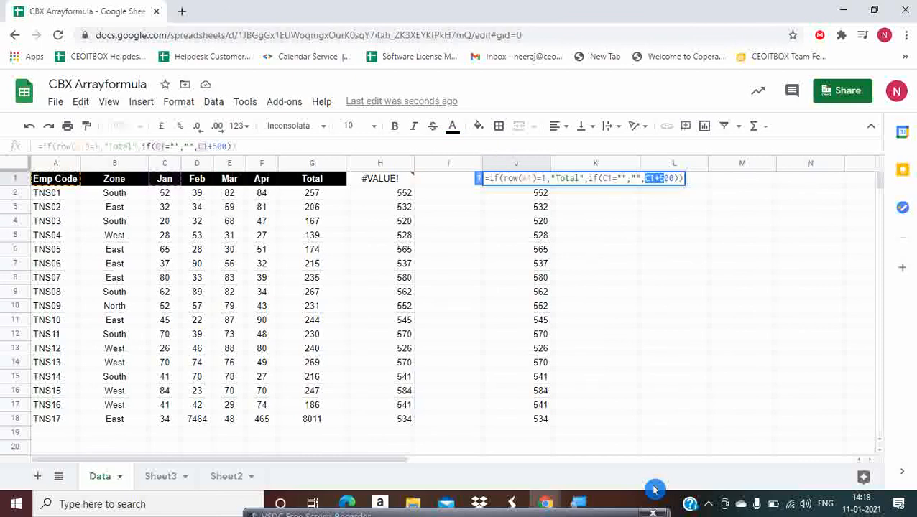
{"action": "key", "text": "Escape"}
{"action": "key", "text": "Left"}
{"action": "key", "text": "Left"}
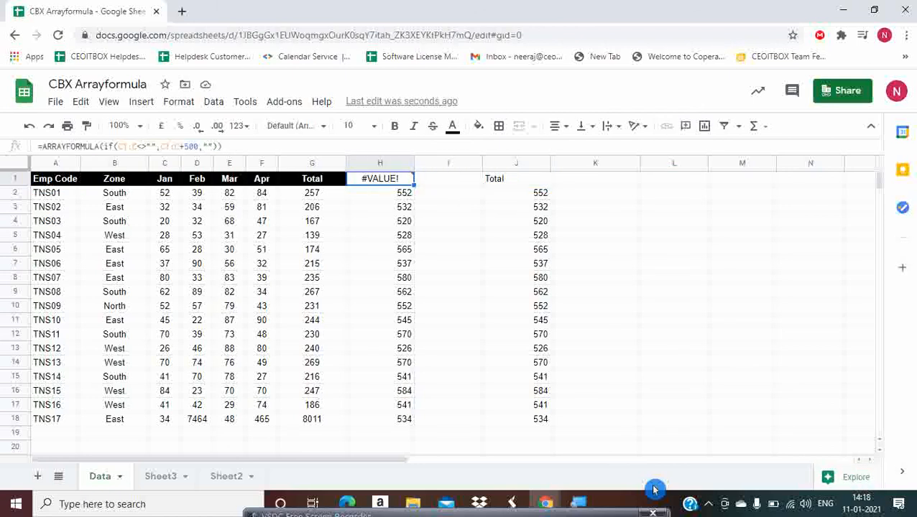
{"action": "key", "text": "F2"}
{"action": "key", "text": "Left"}
{"action": "key", "text": "Left"}
{"action": "key", "text": "Left"}
{"action": "key", "text": "Left"}
{"action": "key", "text": "Left"}
{"action": "key", "text": "Left"}
{"action": "key", "text": "Left"}
{"action": "key", "text": "Left"}
{"action": "key", "text": "Left"}
{"action": "key", "text": "Left"}
{"action": "key", "text": "Left"}
{"action": "key", "text": "Left"}
{"action": "key", "text": "Left"}
{"action": "key", "text": "Left"}
{"action": "key", "text": "Left"}
{"action": "key", "text": "Left"}
{"action": "key", "text": "Left"}
{"action": "key", "text": "Left"}
{"action": "key", "text": "Left"}
{"action": "key", "text": "Left"}
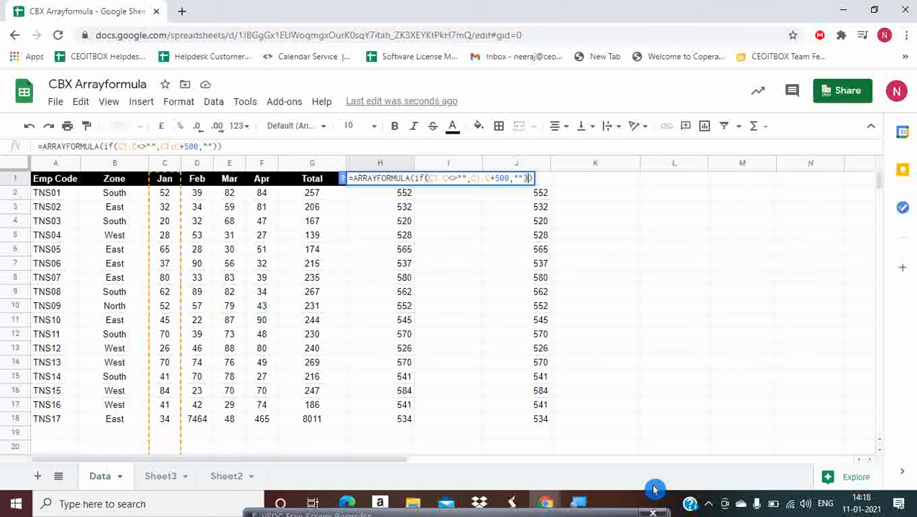
{"action": "key", "text": "Right"}
{"action": "key", "text": "Right"}
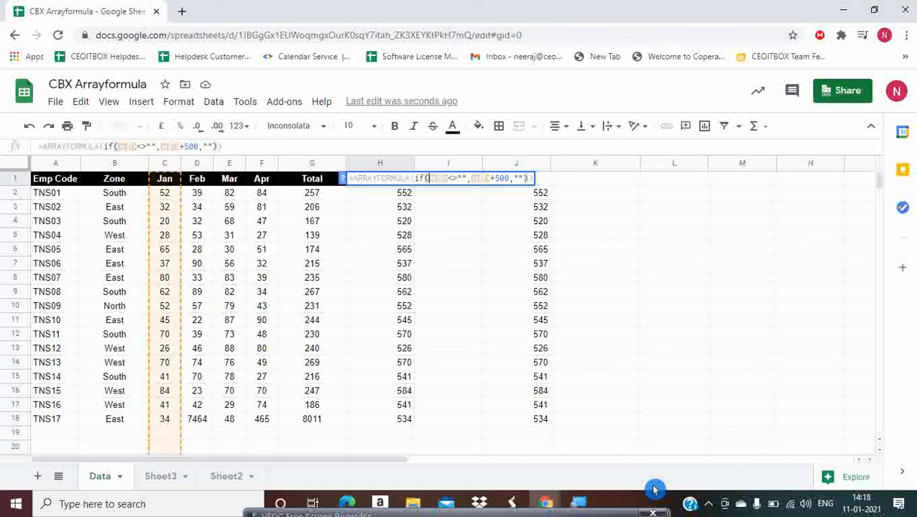
{"action": "key", "text": "Escape"}
- Clear the formula in H1 and start a new one with =ARRAYFORMULA(if(row(a1:A)=1,"Total",
{"action": "key", "text": "Delete"}
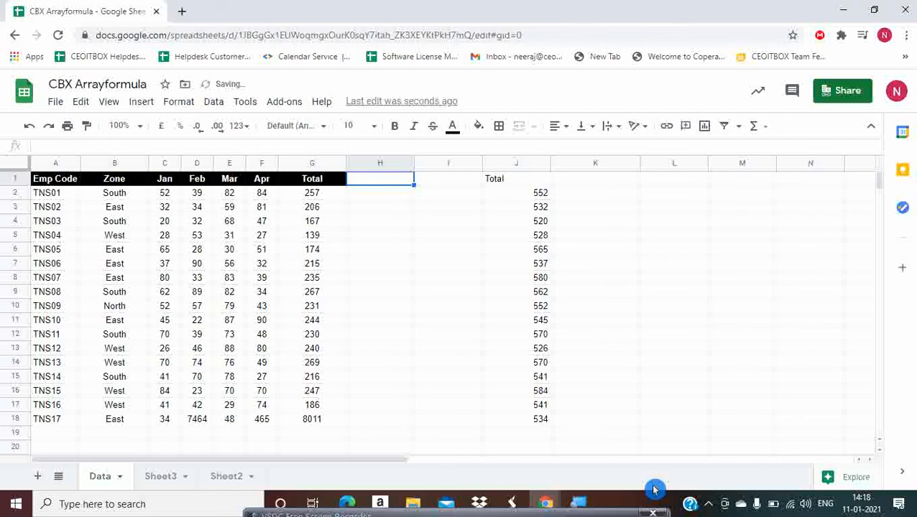
{"action": "type", "text": "=arr"}
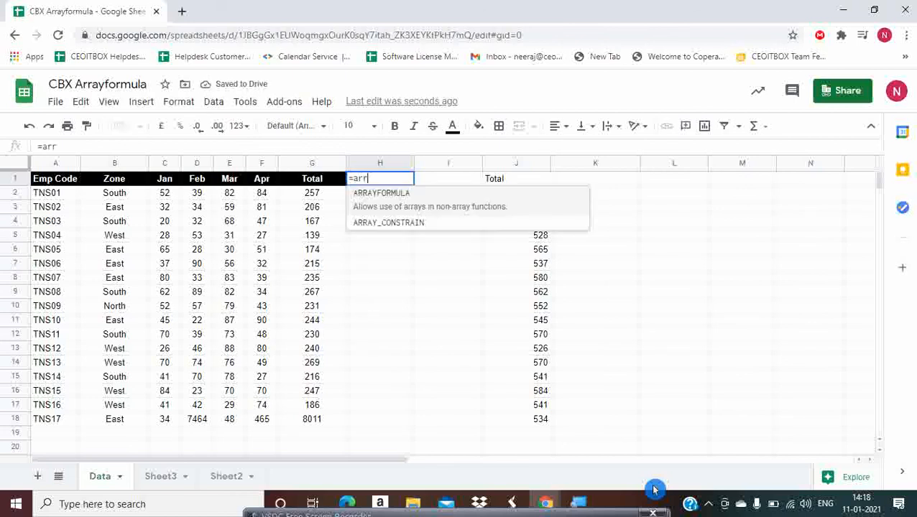
{"action": "key", "text": "Tab"}
{"action": "type", "text": "if"}
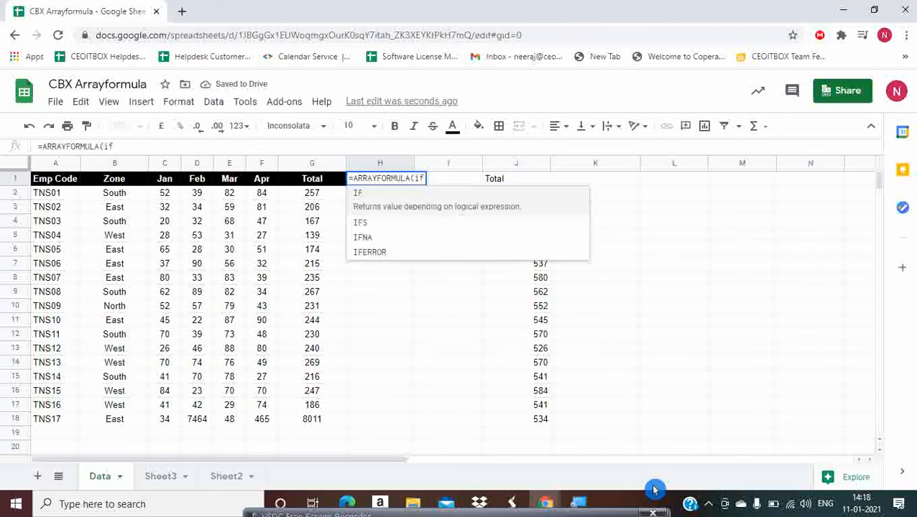
{"action": "type", "text": "(r"}
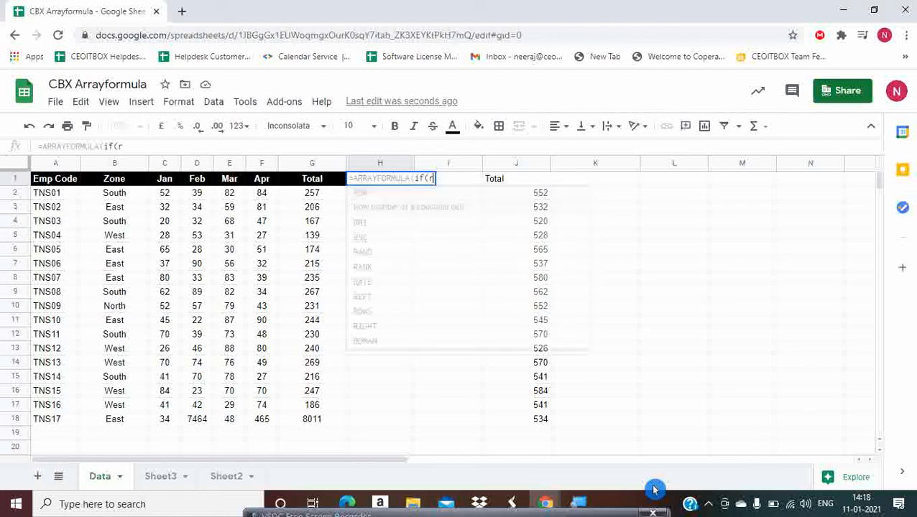
{"action": "type", "text": "ow("}
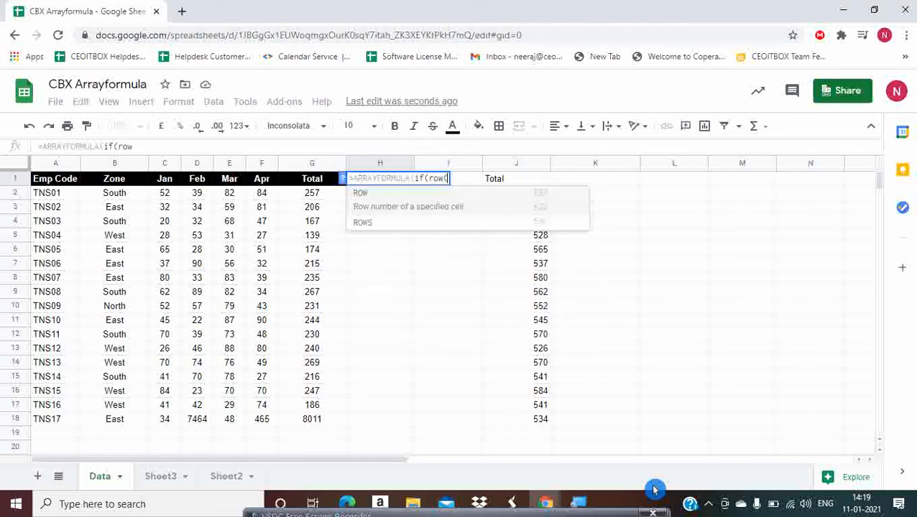
{"action": "type", "text": "a"}
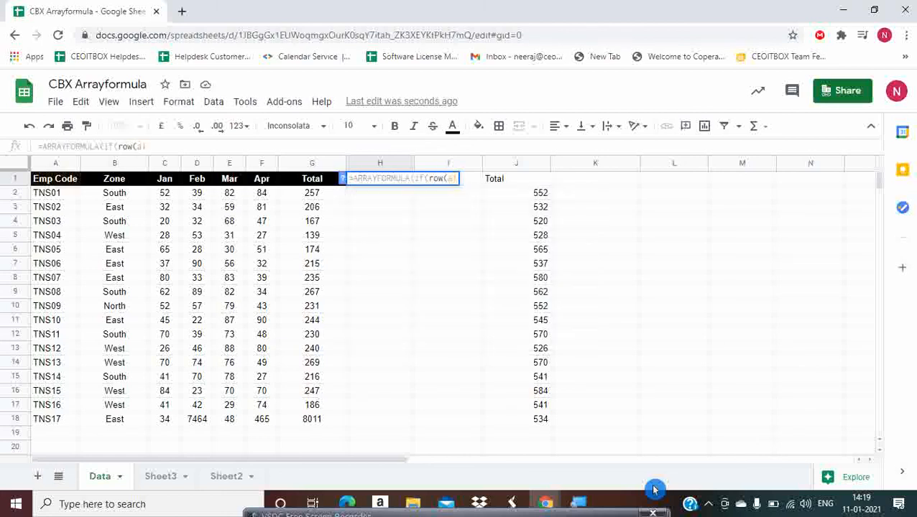
{"action": "type", "text": "1:A)"}
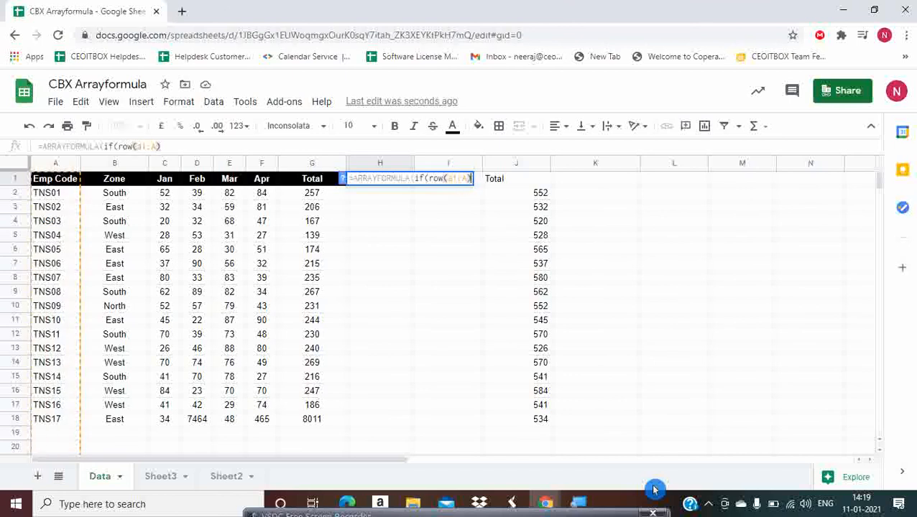
{"action": "type", "text": "=1,"}
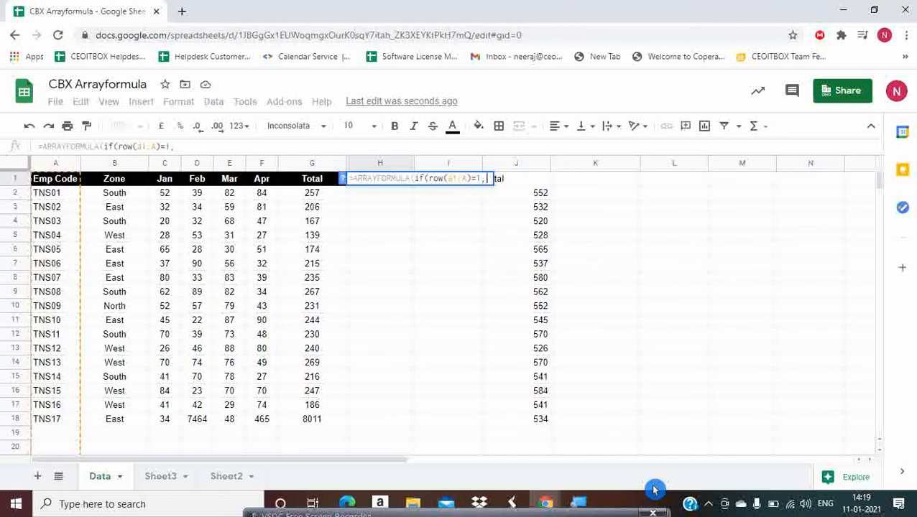
{"action": "type", "text": "\"Total"}
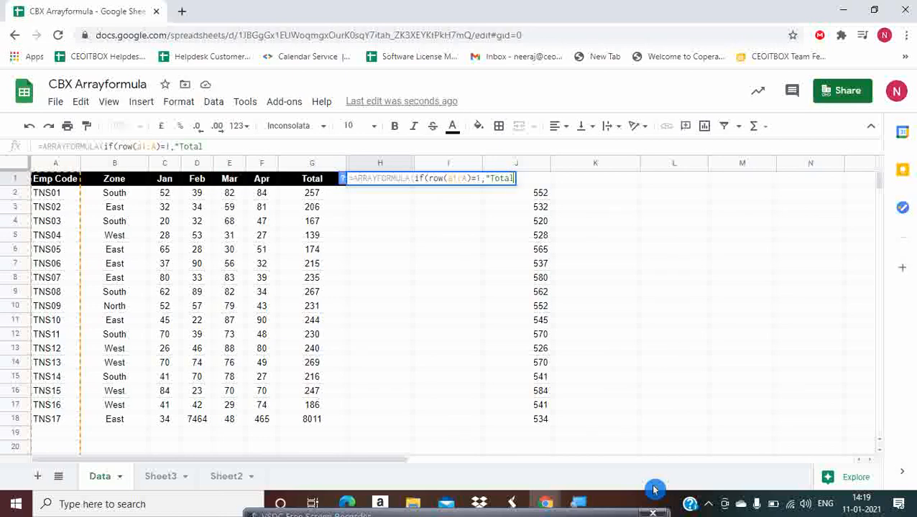
{"action": "type", "text": "\","}
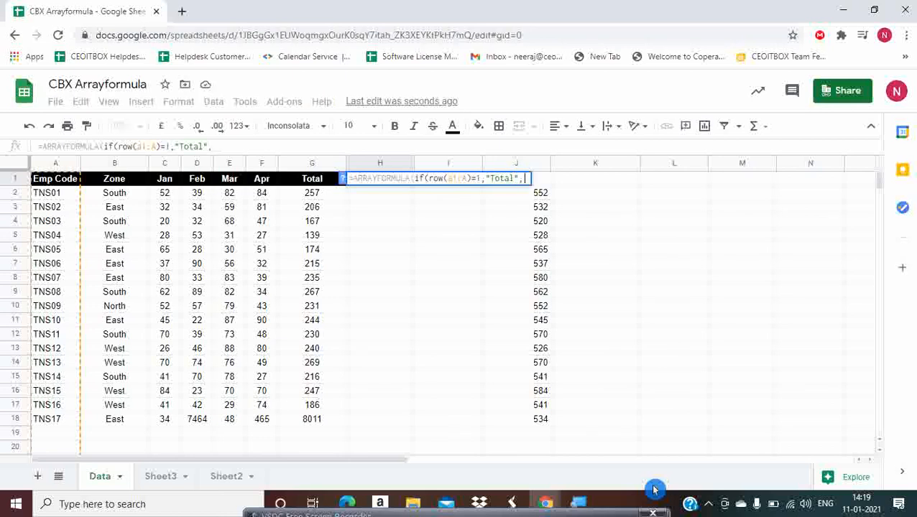
- Extend the H1 formula with a nested IF that tests the Jan range for blanks: if(C1:C=""
{"action": "type", "text": "if"}
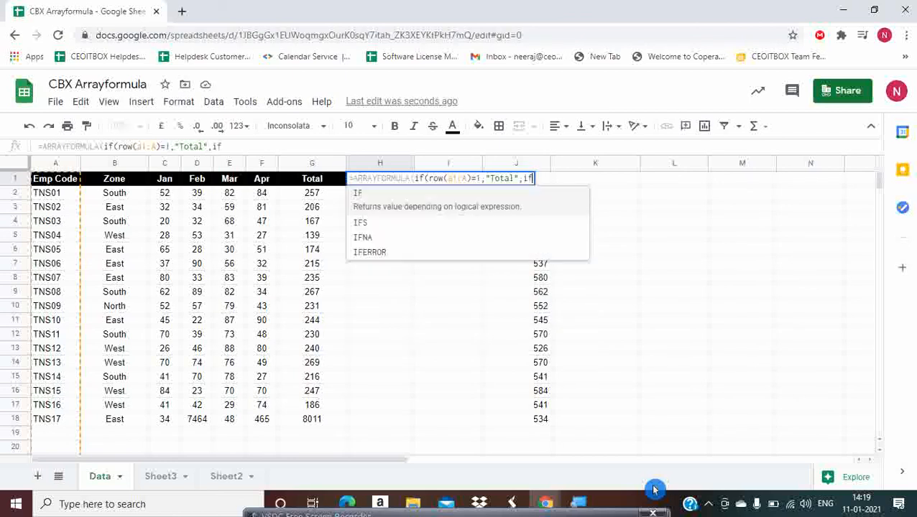
{"action": "type", "text": "("}
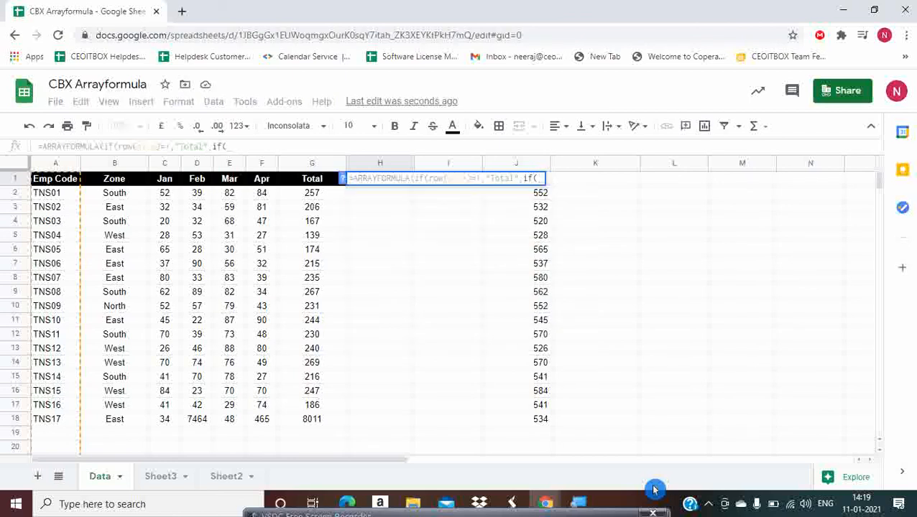
{"action": "key", "text": "Left"}
{"action": "key", "text": "Left"}
{"action": "key", "text": "Left"}
{"action": "key", "text": "Left"}
{"action": "key", "text": "Left"}
{"action": "key", "text": "Left"}
{"action": "key", "text": "Left"}
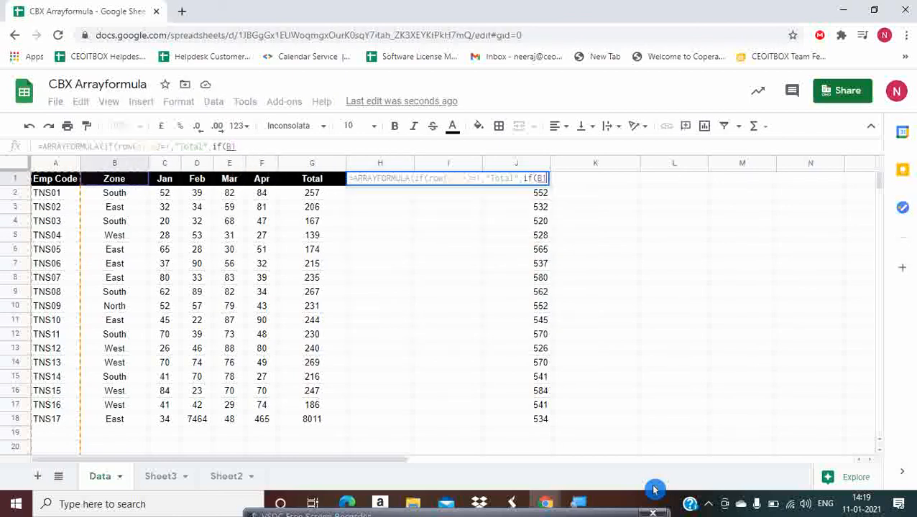
{"action": "key", "text": "Right"}
{"action": "key", "text": "Right"}
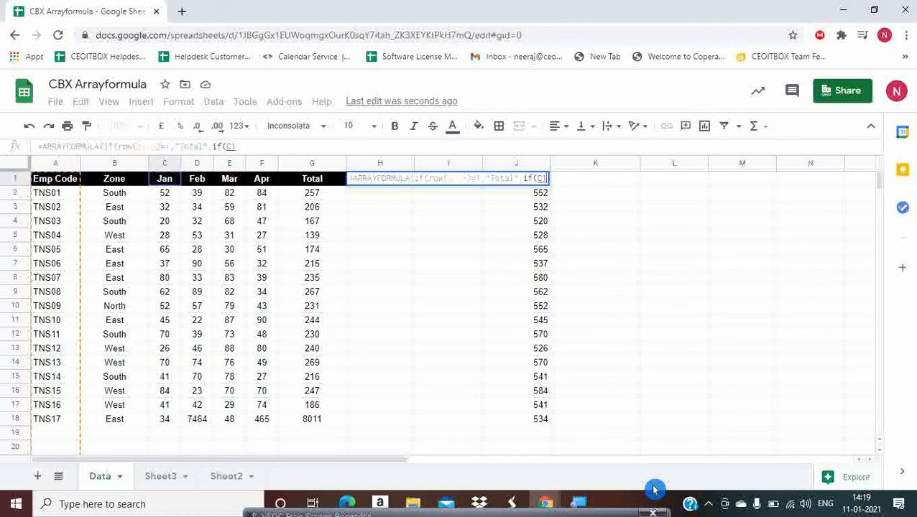
{"action": "type", "text": "="}
{"action": "type", "text": "C"}
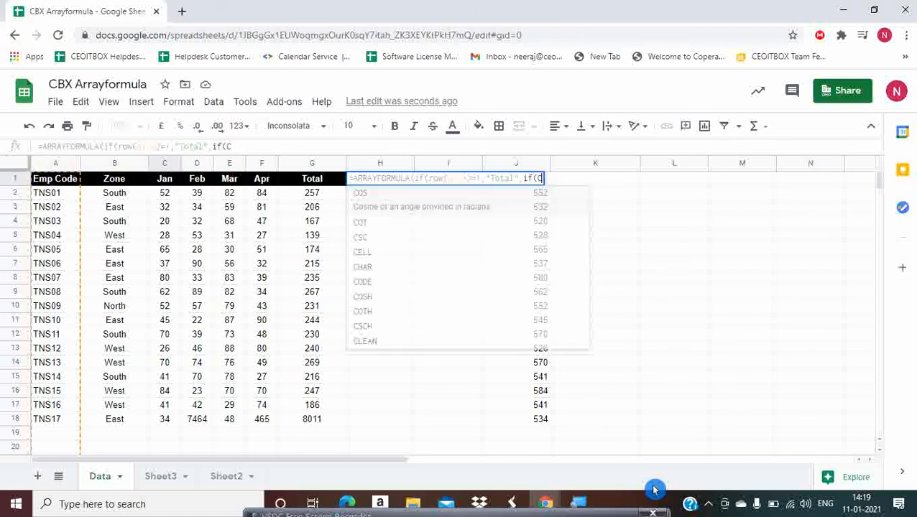
{"action": "key", "text": "BackSpace"}
{"action": "key", "text": "BackSpace"}
{"action": "type", "text": ":C"}
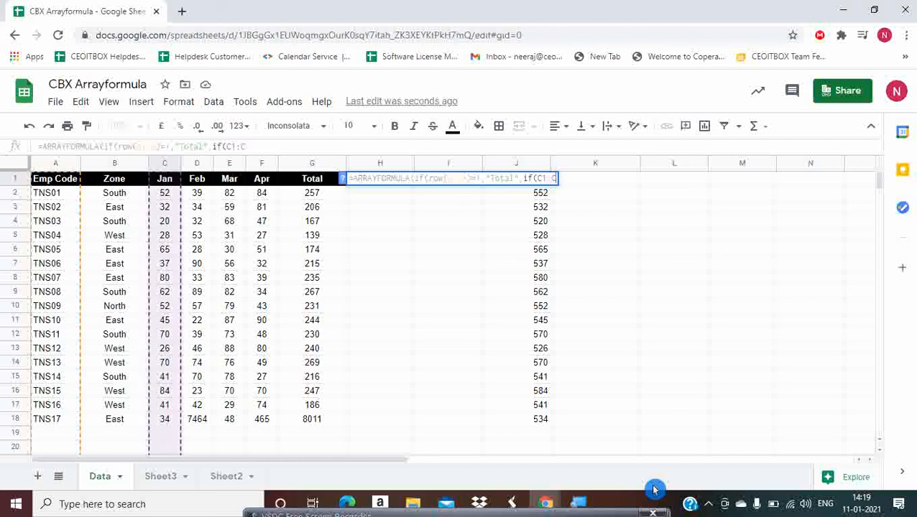
{"action": "type", "text": "=\"\""}
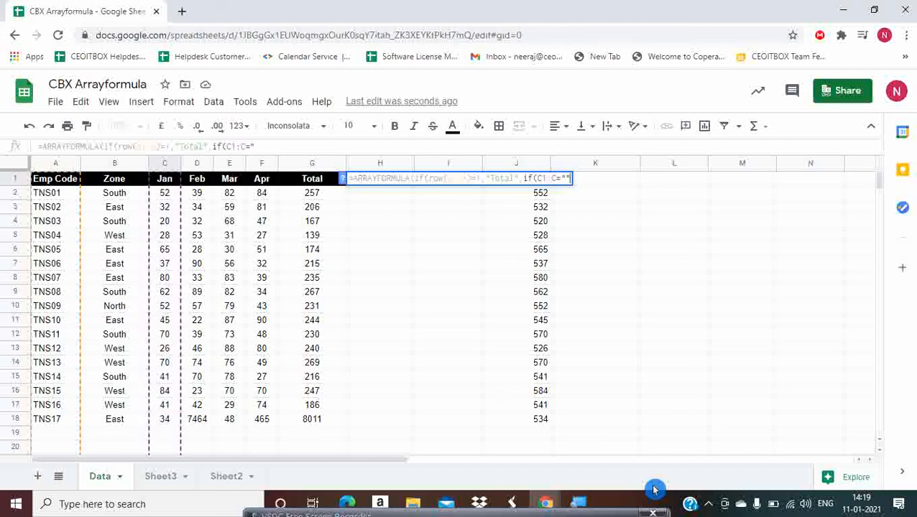
- Complete the nested IF with an empty string for blank rows and C1:C+500 otherwise, and commit the H1 formula
{"action": "type", "text": ","}
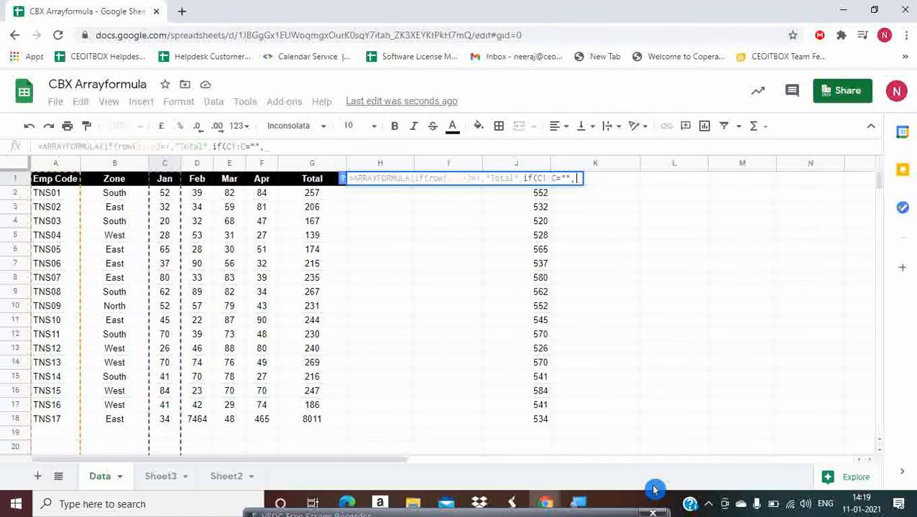
{"action": "type", "text": "\"\""}
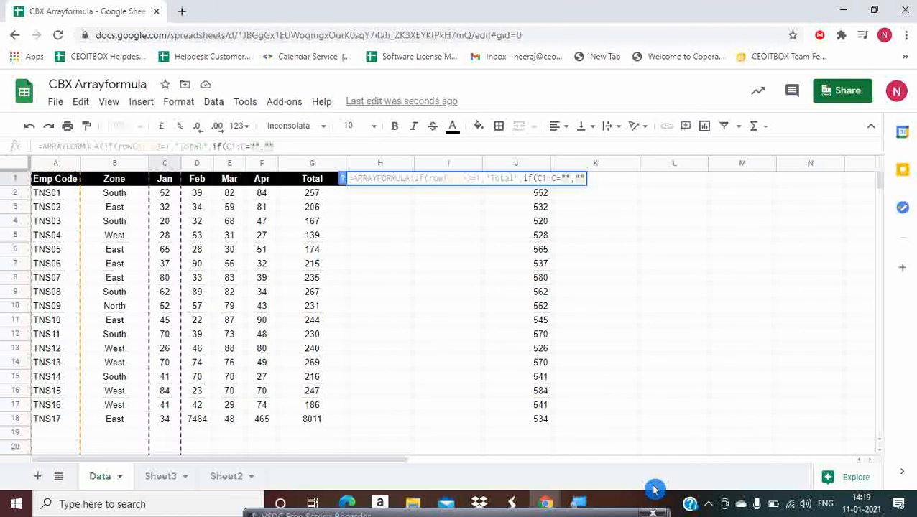
{"action": "type", "text": ","}
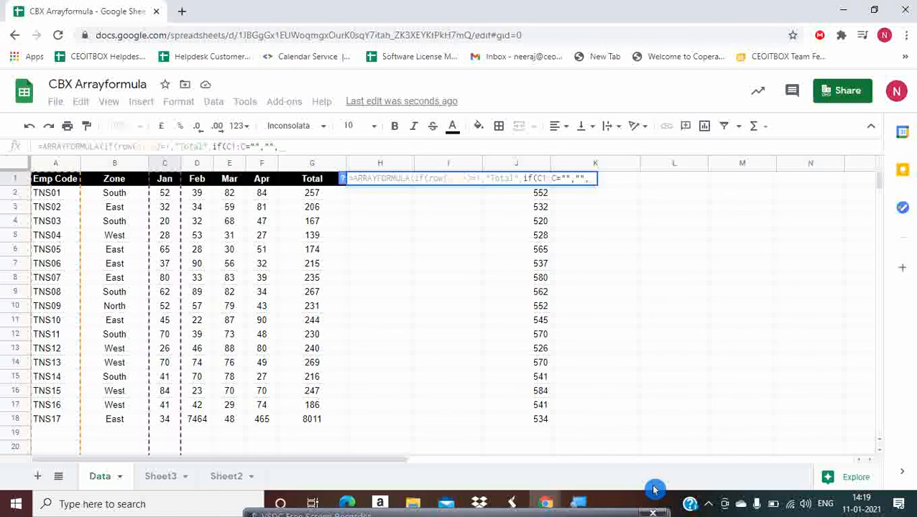
{"action": "key", "text": "Left"}
{"action": "key", "text": "Left"}
{"action": "key", "text": "Left"}
{"action": "key", "text": "Left"}
{"action": "key", "text": "Left"}
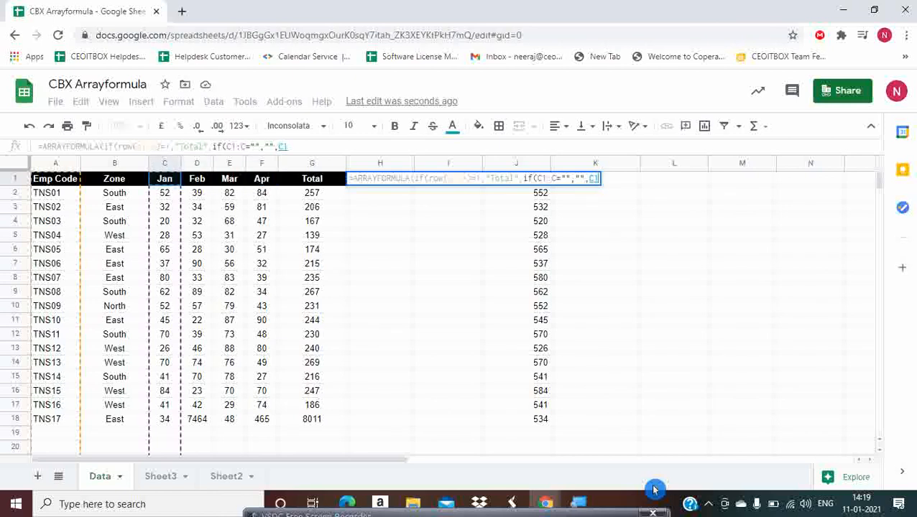
{"action": "key", "text": "shift+Down"}
{"action": "key", "text": "BackSpace"}
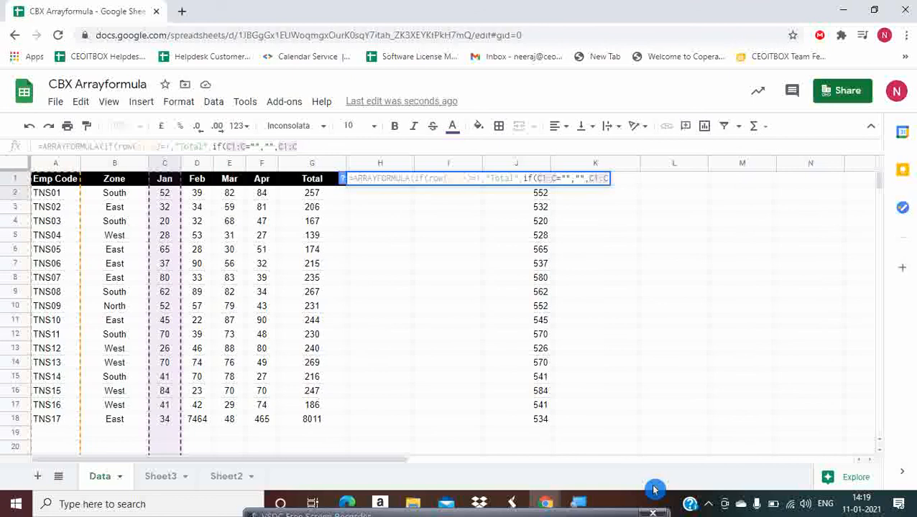
{"action": "type", "text": "+500"}
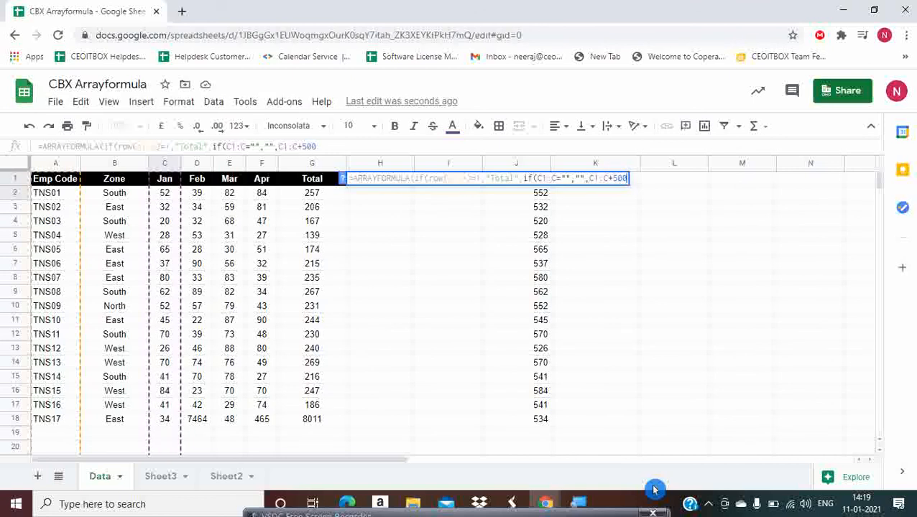
{"action": "type", "text": ")"}
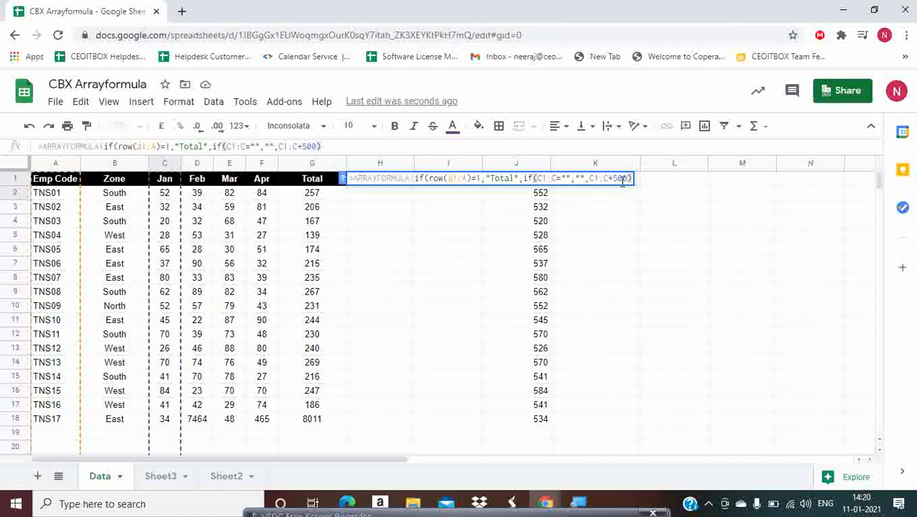
{"action": "left_click_drag", "start_coordinate": [623, 179], "coordinate": [413, 178]}
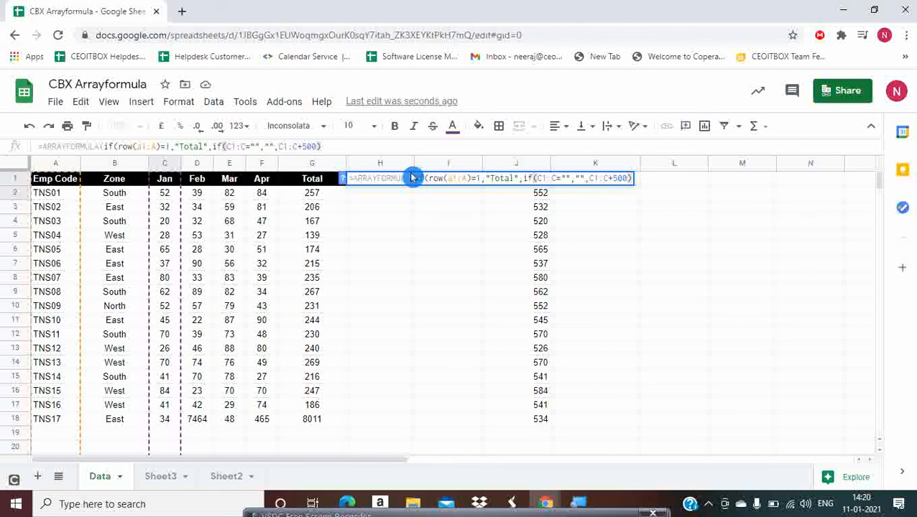
{"action": "key", "text": "Return"}
- Examine the row 1 headers from H1 back to Emp Code, the column used in the formula's row test
{"action": "key", "text": "Up"}
{"action": "key", "text": "Left"}
{"action": "key", "text": "Left"}
{"action": "key", "text": "Left"}
{"action": "key", "text": "Left"}
{"action": "key", "text": "Left"}
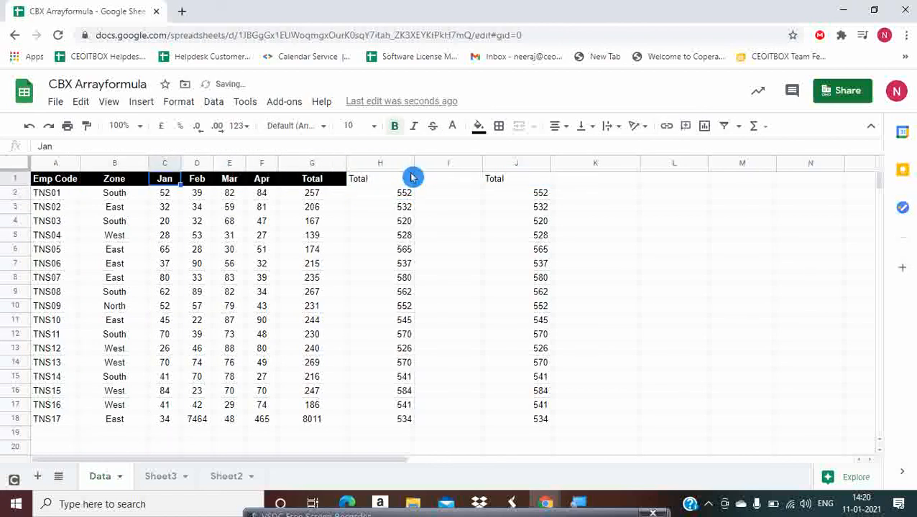
{"action": "key", "text": "Left"}
{"action": "key", "text": "Left"}
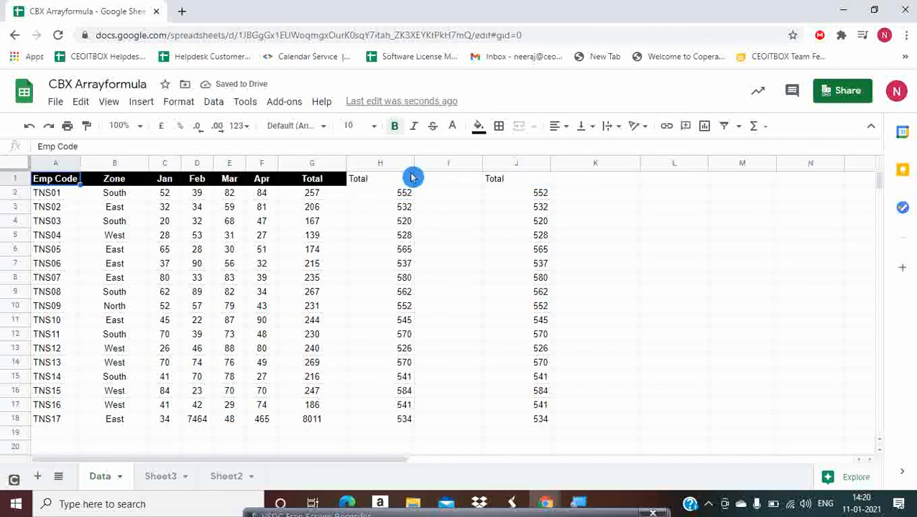
{"action": "key", "text": "Right"}
{"action": "key", "text": "Left"}
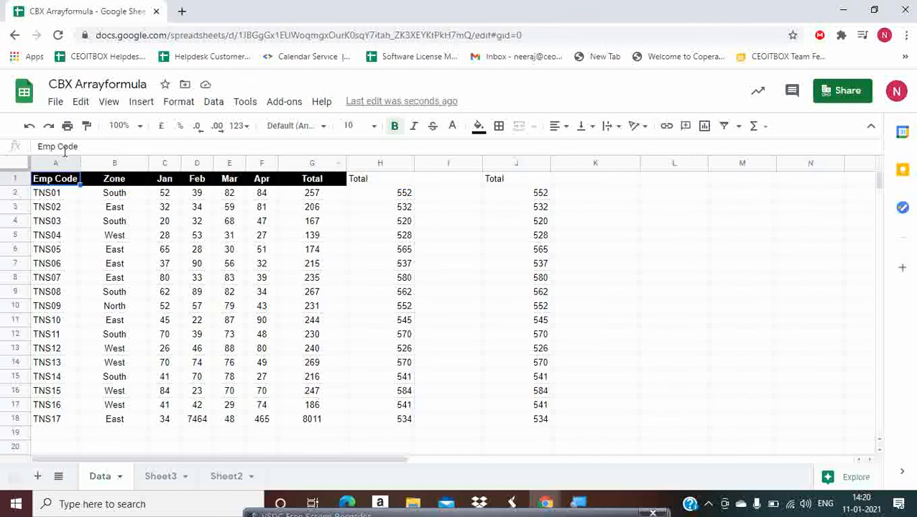
- Compare the array formula in H1 with the Jan header cell that its C1:C reference starts from
{"action": "left_click", "coordinate": [388, 181]}
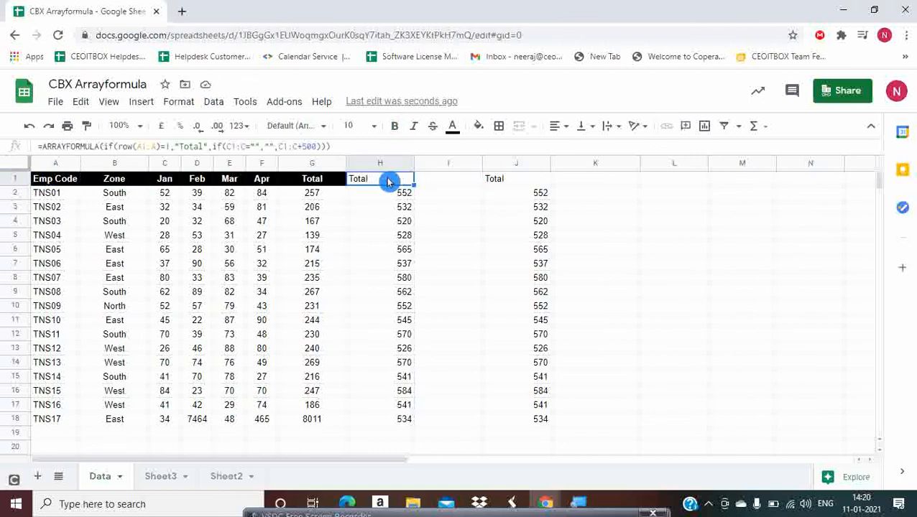
{"action": "key", "text": "Left"}
{"action": "key", "text": "Left"}
{"action": "key", "text": "Left"}
{"action": "key", "text": "Left"}
{"action": "key", "text": "Left"}
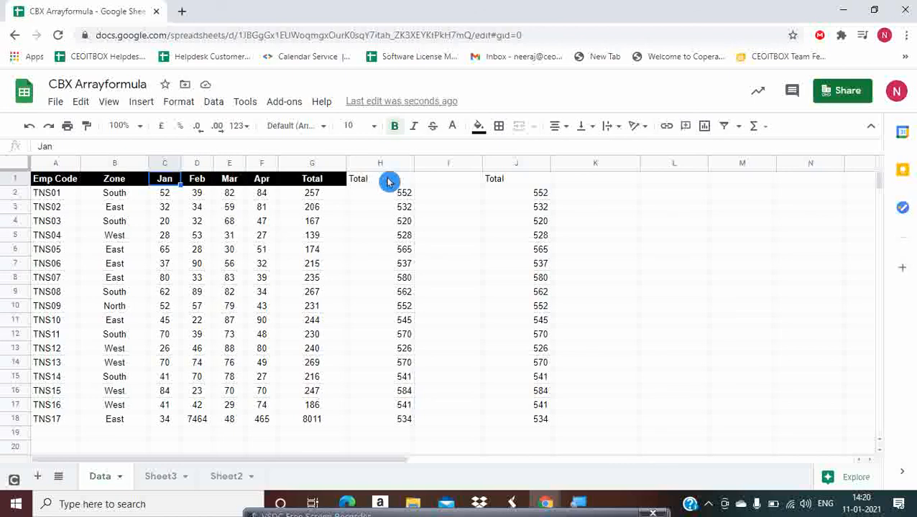
{"action": "key", "text": "Right"}
{"action": "key", "text": "Right"}
{"action": "key", "text": "Right"}
{"action": "key", "text": "Right"}
{"action": "key", "text": "Right"}
{"action": "key", "text": "Left"}
{"action": "key", "text": "Left"}
{"action": "key", "text": "Left"}
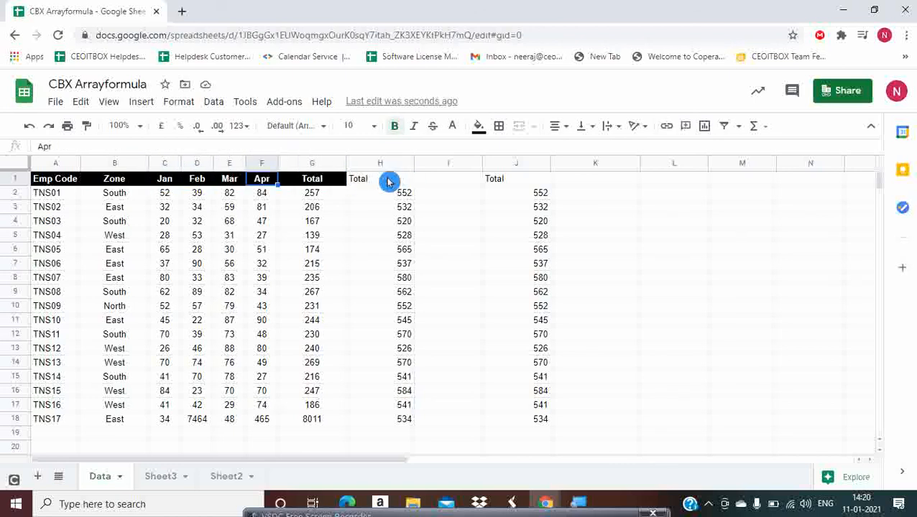
{"action": "key", "text": "Left"}
{"action": "key", "text": "Left"}
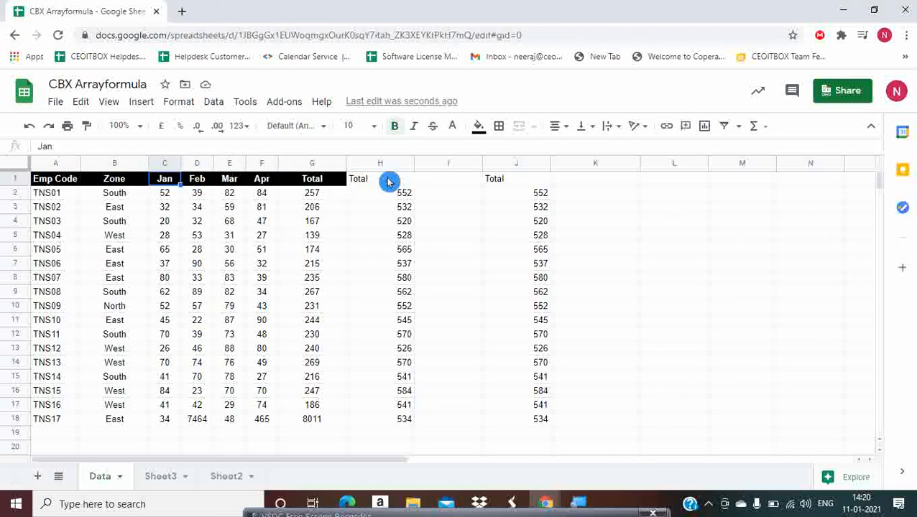
{"action": "key", "text": "Right"}
{"action": "key", "text": "Right"}
{"action": "key", "text": "Right"}
{"action": "key", "text": "Right"}
{"action": "key", "text": "Right"}
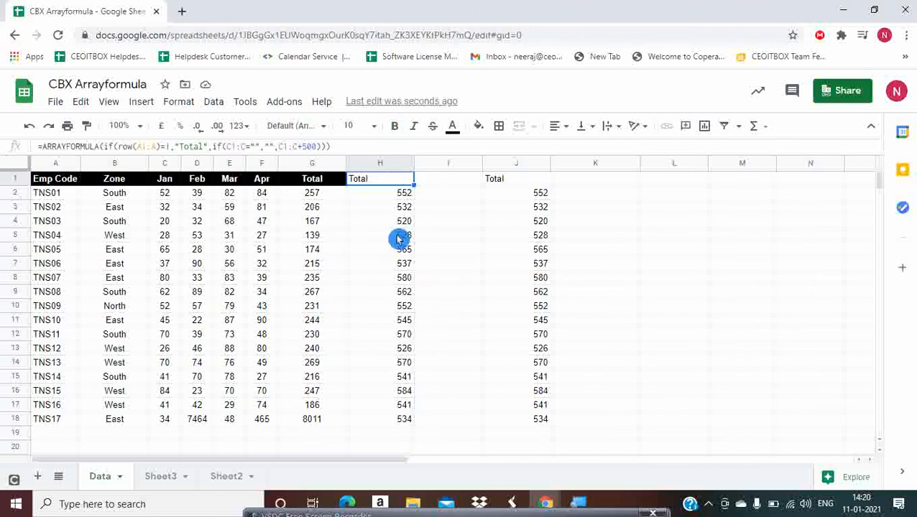
- Delete the normal IF formulas from column J, starting with J1
{"action": "left_click", "coordinate": [512, 184]}
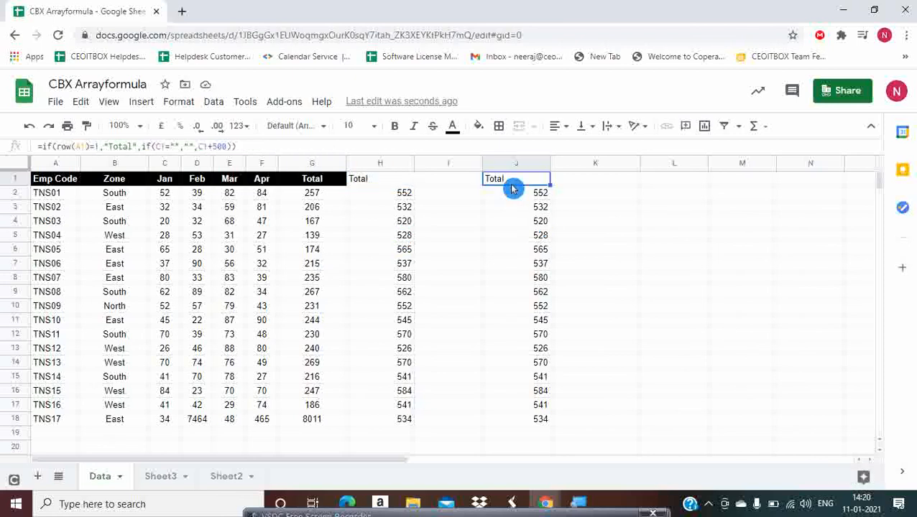
{"action": "key", "text": "Delete"}
{"action": "key", "text": "Down"}
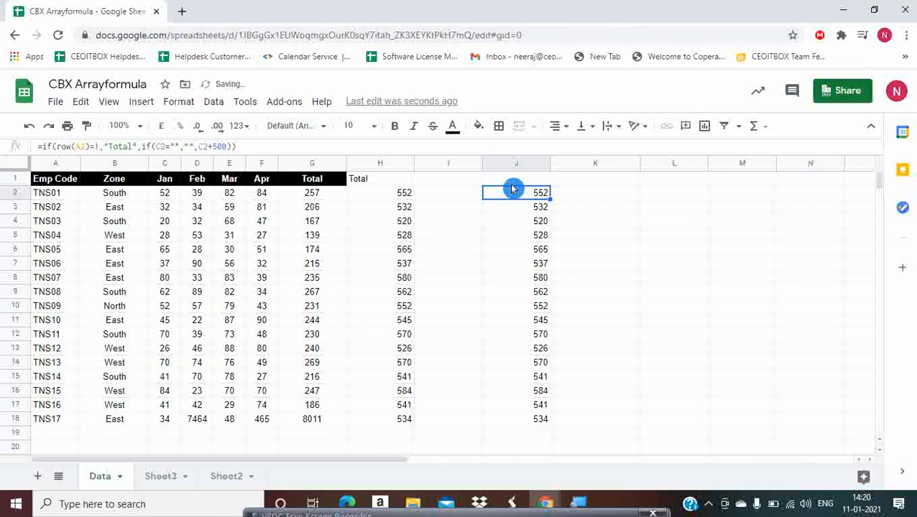
{"action": "key", "text": "ctrl+shift+Down"}
{"action": "key", "text": "Delete"}
- Copy the Emp Code header and the first six codes (A1:A7) to column K, starting at K1
{"action": "key", "text": "Left"}
{"action": "key", "text": "Left"}
{"action": "key", "text": "Left"}
{"action": "key", "text": "Left"}
{"action": "key", "text": "Left"}
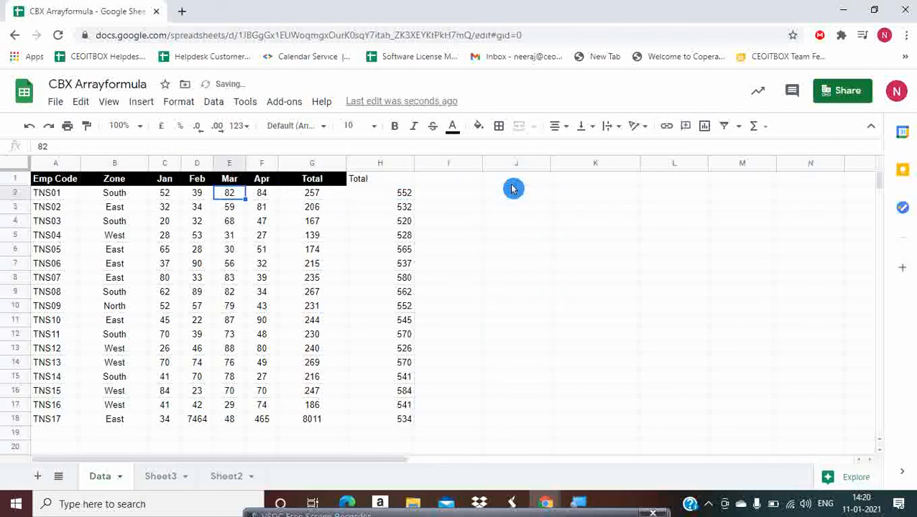
{"action": "key", "text": "Left"}
{"action": "key", "text": "Left"}
{"action": "key", "text": "Left"}
{"action": "key", "text": "Left"}
{"action": "key", "text": "Up"}
{"action": "key", "text": "shift+Down"}
{"action": "key", "text": "shift+Down"}
{"action": "key", "text": "shift+Down"}
{"action": "key", "text": "shift+Down"}
{"action": "key", "text": "shift+Down"}
{"action": "key", "text": "shift+Down"}
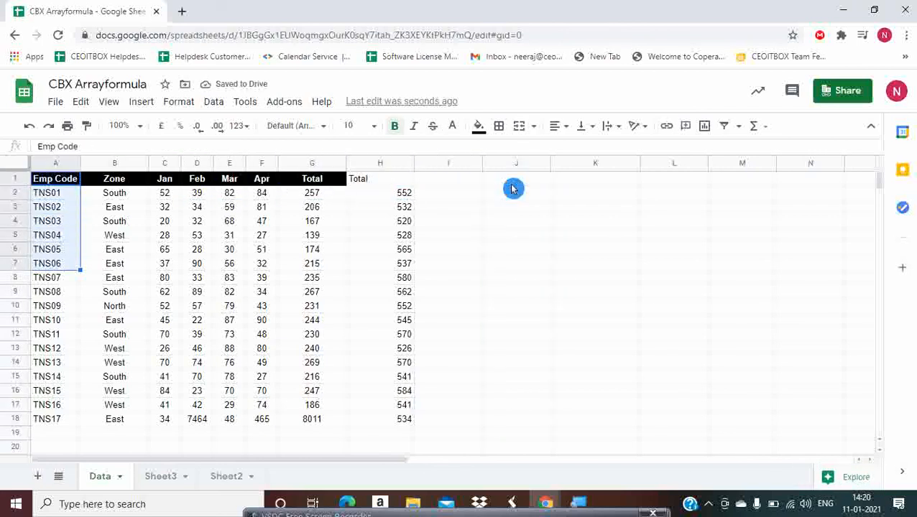
{"action": "key", "text": "ctrl+c"}
{"action": "key", "text": "Right"}
{"action": "key", "text": "Right"}
{"action": "key", "text": "Right"}
{"action": "key", "text": "Right"}
{"action": "key", "text": "Right"}
{"action": "key", "text": "Right"}
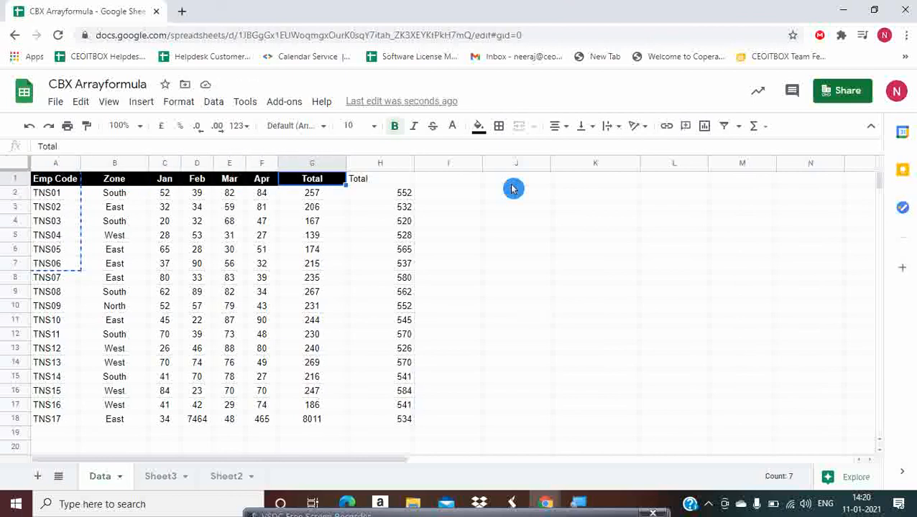
{"action": "key", "text": "Right"}
{"action": "key", "text": "Right"}
{"action": "key", "text": "Right"}
{"action": "key", "text": "Right"}
{"action": "key", "text": "ctrl+v"}
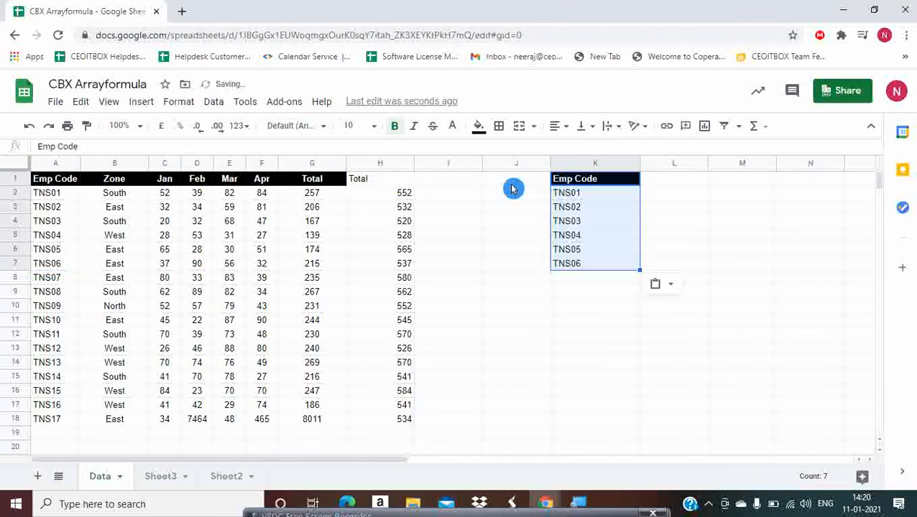
- Copy the Apr header from F1 to L1, beside the copied Emp Code header
{"action": "key", "text": "Right"}
{"action": "key", "text": "Right"}
{"action": "key", "text": "Left"}
{"action": "key", "text": "Left"}
{"action": "key", "text": "Left"}
{"action": "key", "text": "Left"}
{"action": "key", "text": "Left"}
{"action": "key", "text": "Left"}
{"action": "key", "text": "Left"}
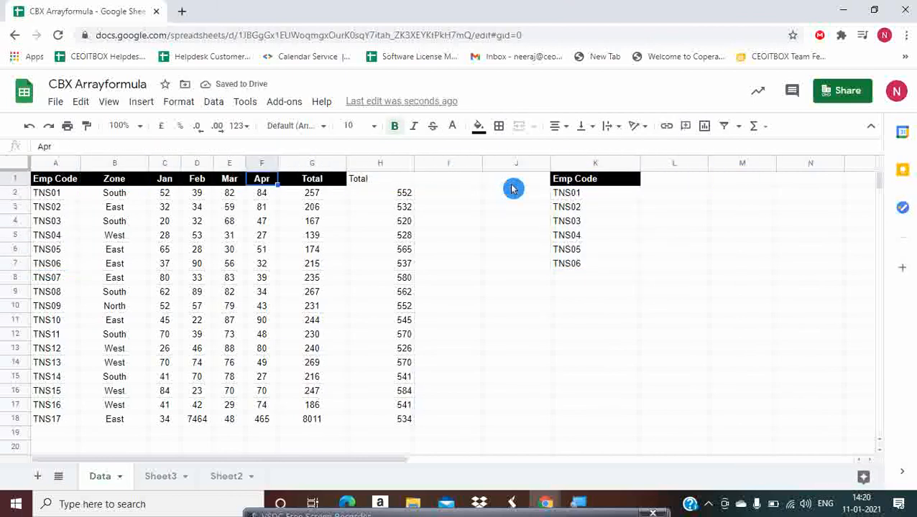
{"action": "key", "text": "Left"}
{"action": "key", "text": "Left"}
{"action": "key", "text": "Left"}
{"action": "key", "text": "Right"}
{"action": "key", "text": "Right"}
{"action": "key", "text": "Right"}
{"action": "key", "text": "Right"}
{"action": "key", "text": "Right"}
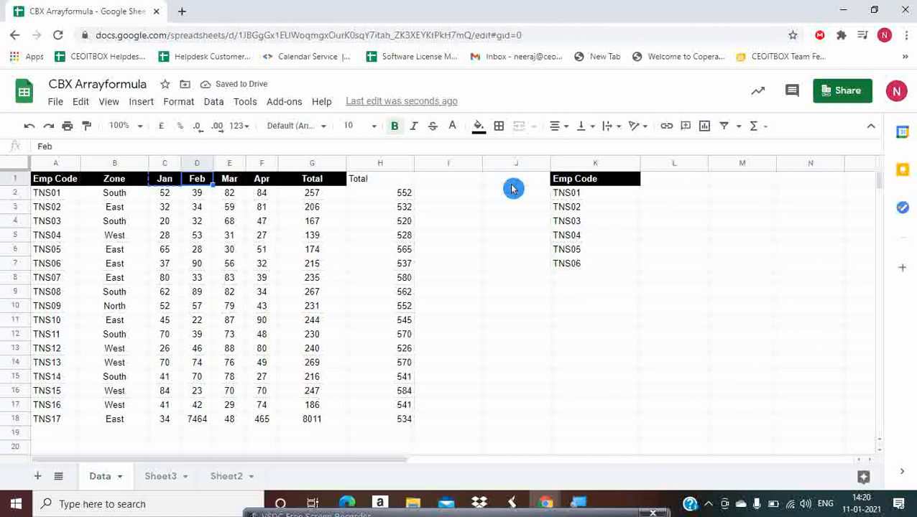
{"action": "key", "text": "Left"}
{"action": "key", "text": "Left"}
{"action": "key", "text": "ctrl+c"}
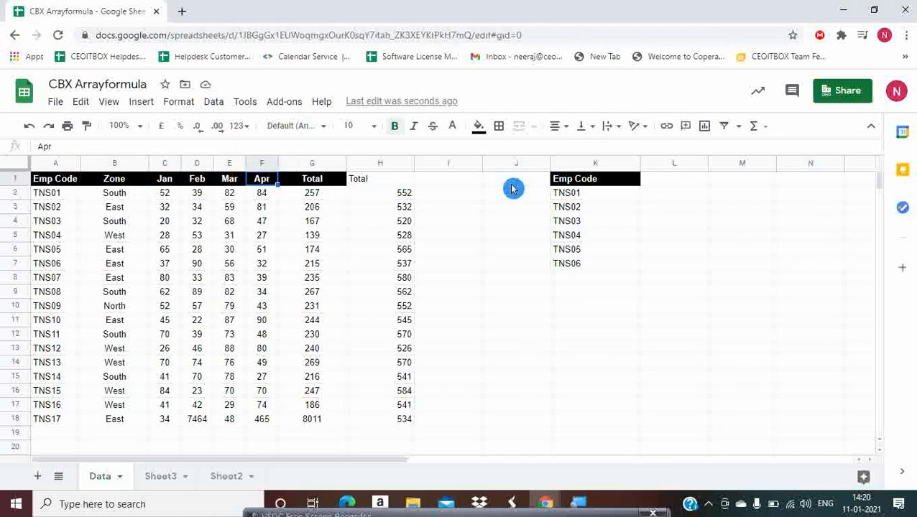
{"action": "key", "text": "Right"}
{"action": "key", "text": "Right"}
{"action": "key", "text": "Right"}
{"action": "key", "text": "Right"}
{"action": "key", "text": "Right"}
{"action": "key", "text": "Right"}
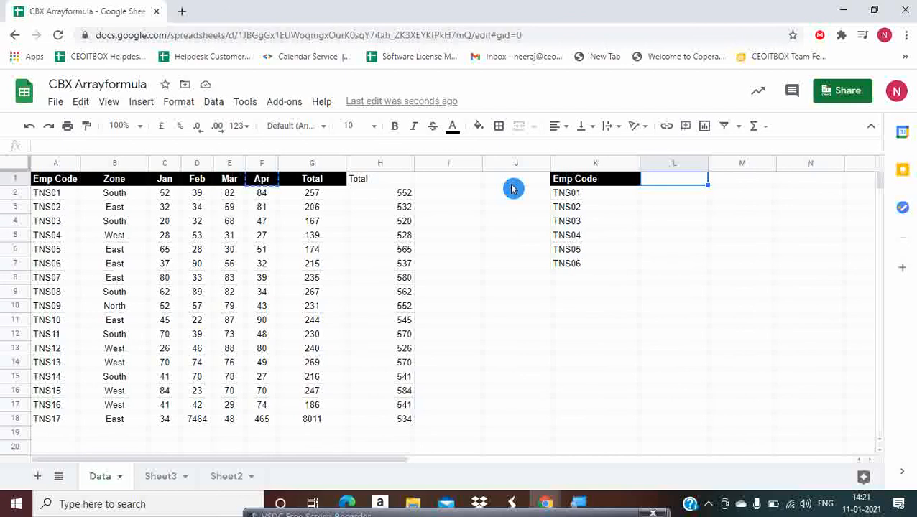
{"action": "key", "text": "ctrl+v"}
- Start a VLOOKUP formula in L2 with the employee code in K2 as the search key
{"action": "key", "text": "Down"}
{"action": "key", "text": "Down"}
{"action": "key", "text": "Left"}
{"action": "key", "text": "Up"}
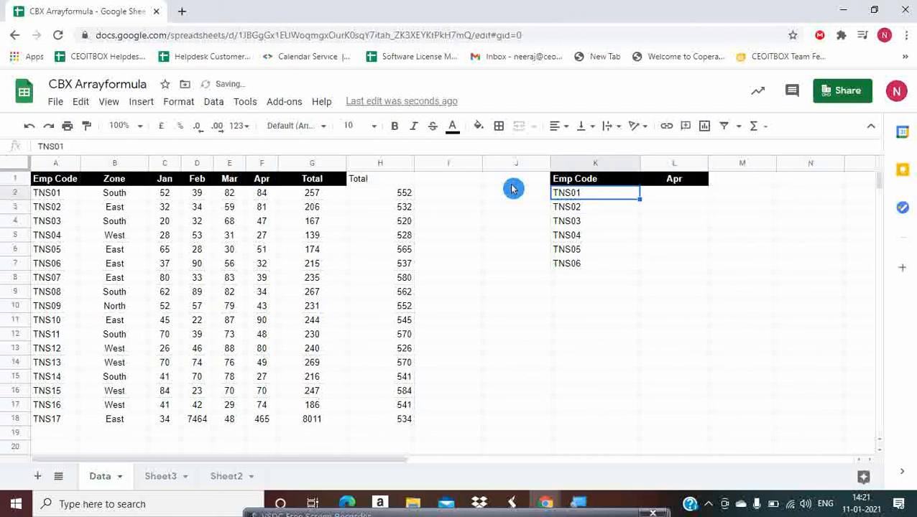
{"action": "key", "text": "Right"}
{"action": "type", "text": "=v"}
{"action": "key", "text": "Tab"}
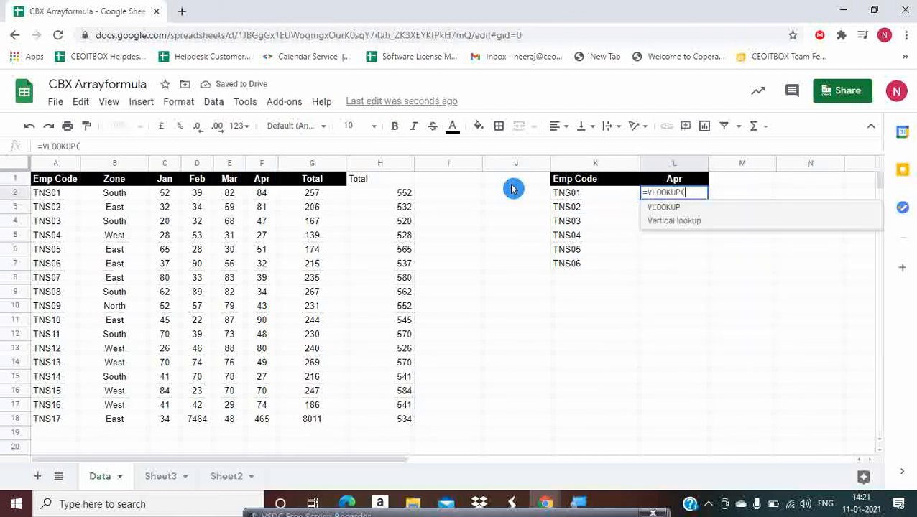
{"action": "key", "text": "Left"}
{"action": "type", "text": ","}
- Complete the L2 VLOOKUP with range A2:F18, column index 6 and exact match 0
{"action": "key", "text": "Left"}
{"action": "key", "text": "Left"}
{"action": "key", "text": "Left"}
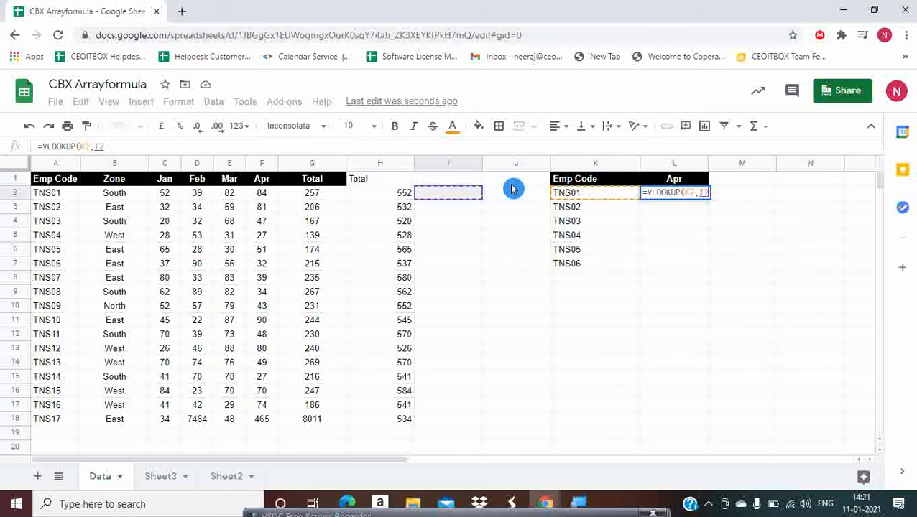
{"action": "key", "text": "ctrl+Left"}
{"action": "key", "text": "ctrl+Left"}
{"action": "key", "text": "ctrl+shift+Down"}
{"action": "key", "text": "shift+Right"}
{"action": "key", "text": "shift+Right"}
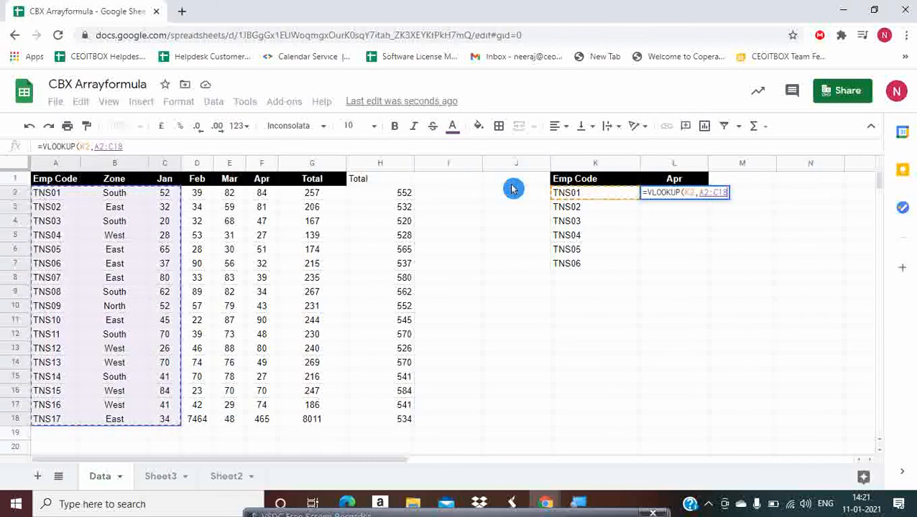
{"action": "key", "text": "shift+Right"}
{"action": "key", "text": "shift+Right"}
{"action": "key", "text": "shift+Right"}
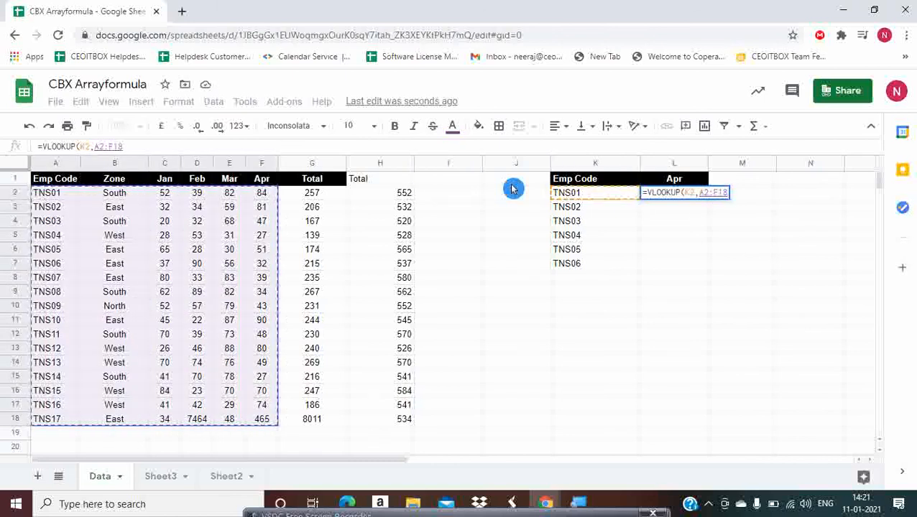
{"action": "type", "text": ","}
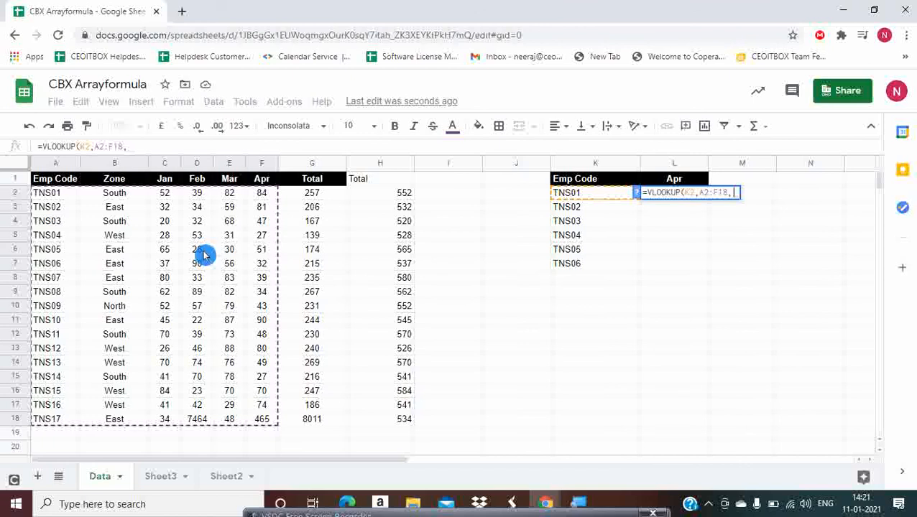
{"action": "type", "text": "6,0)"}
{"action": "key", "text": "Return"}
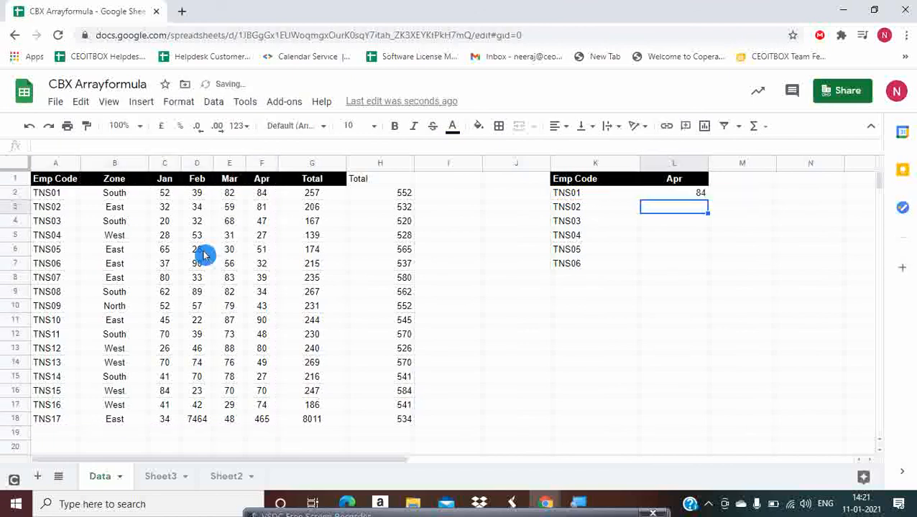
- Make the lookup range in the L2 formula absolute as $A$2:$F$18
{"action": "key", "text": "Up"}
{"action": "key", "text": "shift+Down"}
{"action": "key", "text": "shift+Down"}
{"action": "key", "text": "shift+Down"}
{"action": "key", "text": "shift+Down"}
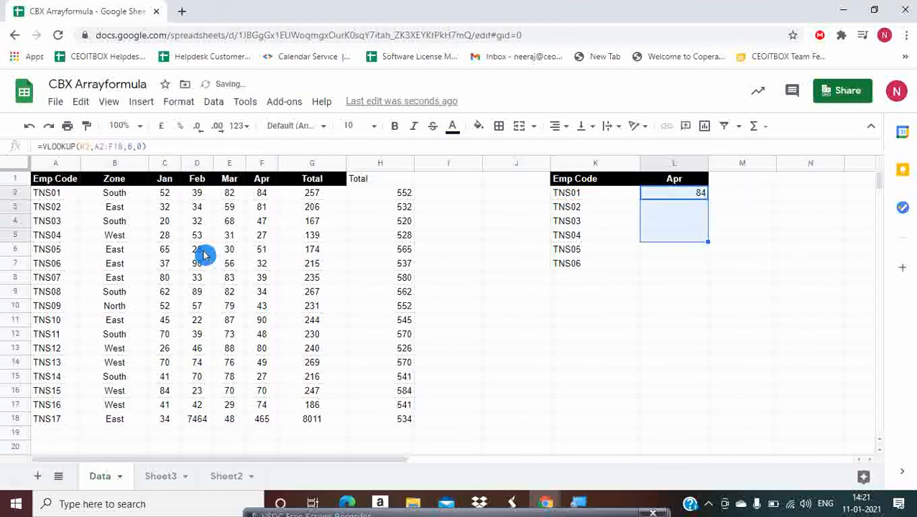
{"action": "key", "text": "Up"}
{"action": "key", "text": "Down"}
{"action": "key", "text": "F2"}
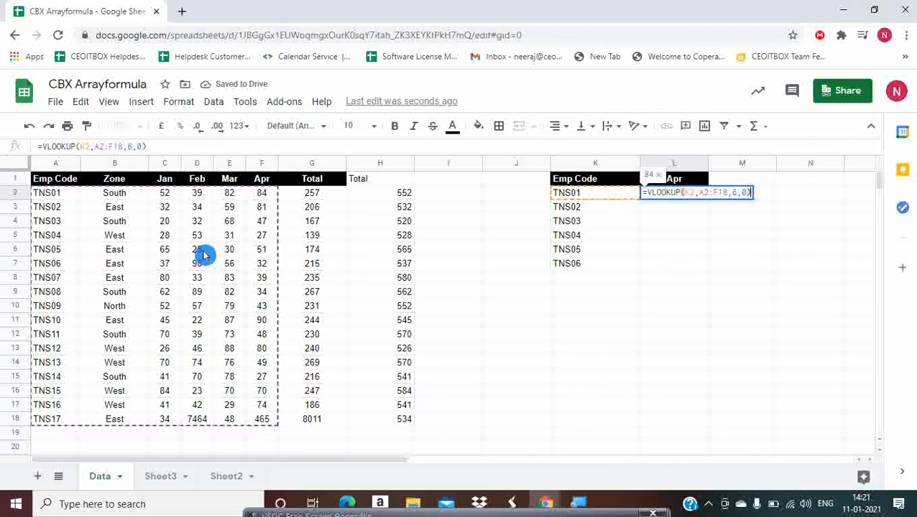
{"action": "left_click", "coordinate": [713, 193]}
{"action": "key", "text": "F4"}
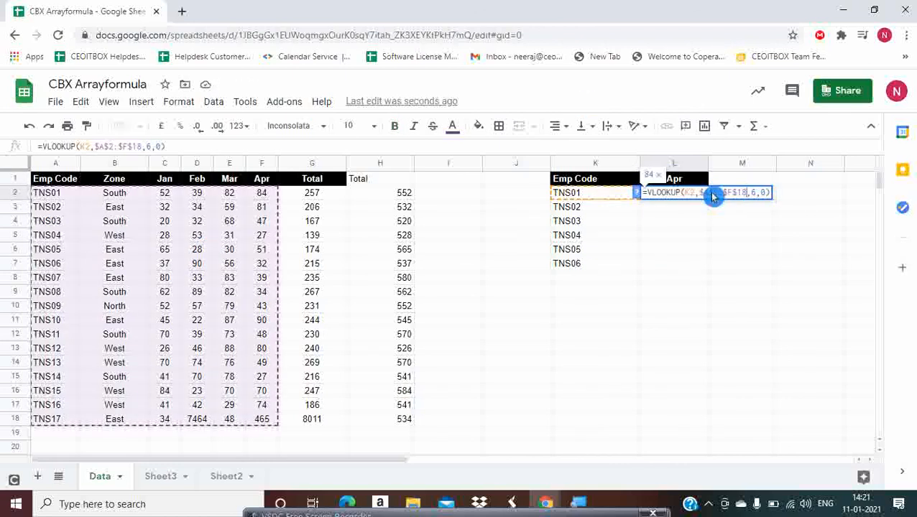
{"action": "key", "text": "Return"}
- Fill the VLOOKUP formula from L2 down to L7 for all six copied employee codes
{"action": "key", "text": "shift+Down"}
{"action": "key", "text": "shift+Down"}
{"action": "key", "text": "shift+Down"}
{"action": "key", "text": "shift+Down"}
{"action": "key", "text": "shift+Down"}
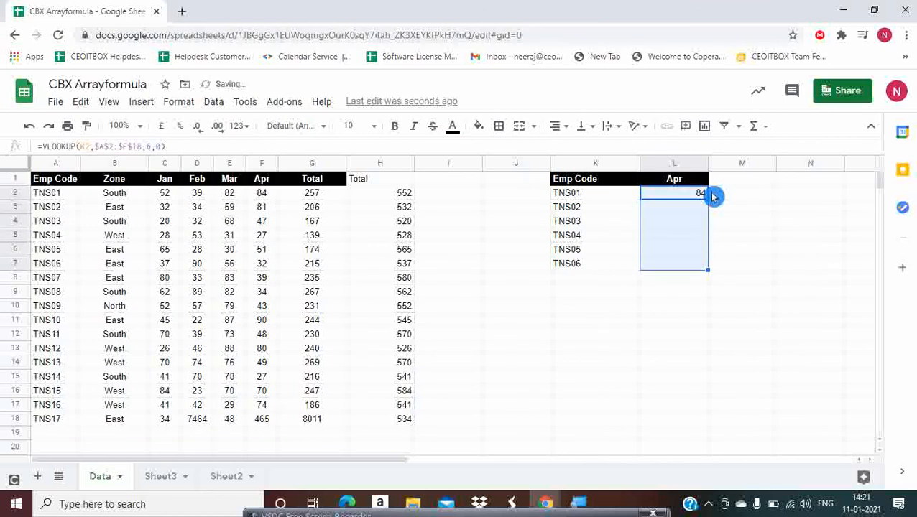
{"action": "type", "text": "d"}
{"action": "key", "text": "Return"}
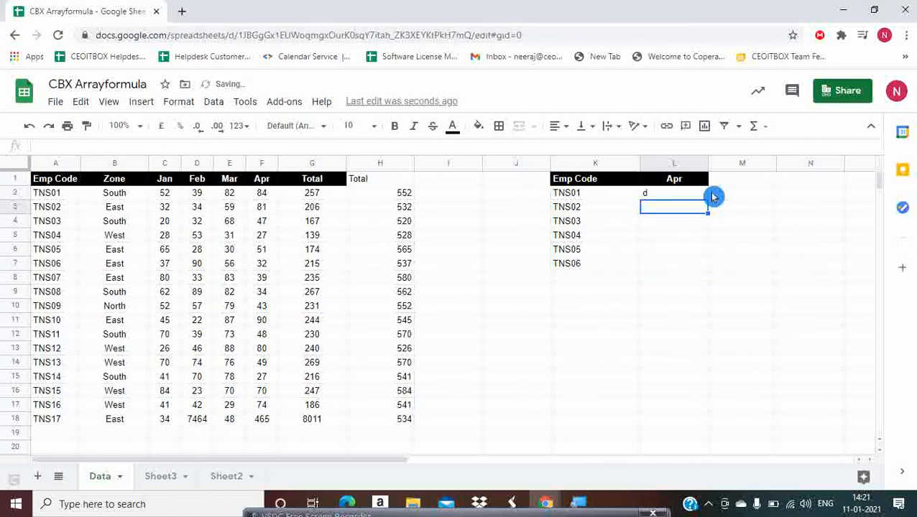
{"action": "key", "text": "ctrl+z"}
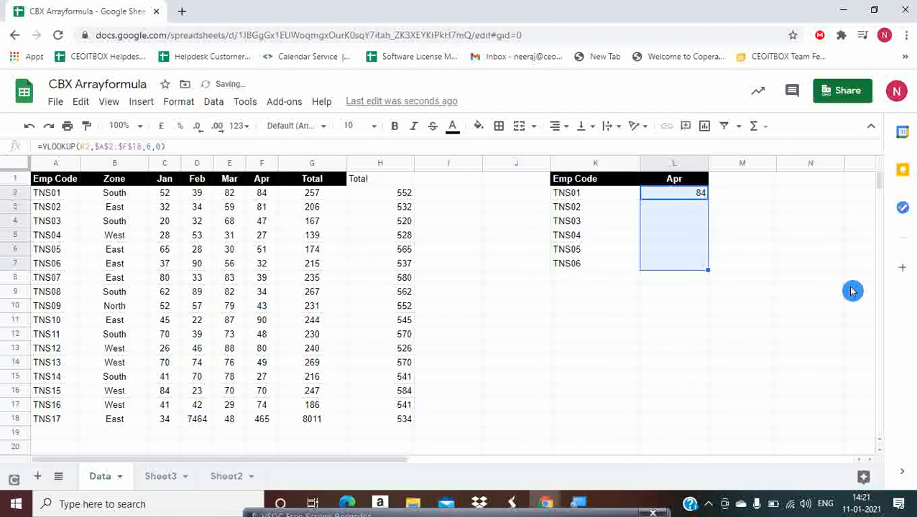
{"action": "key", "text": "ctrl+d"}
{"action": "key", "text": "Down"}
{"action": "key", "text": "Up"}
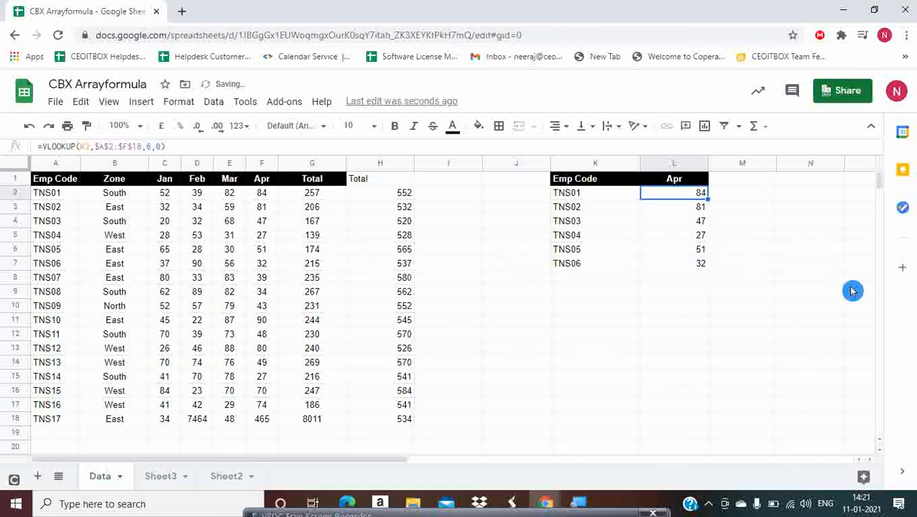
{"action": "key", "text": "F2"}
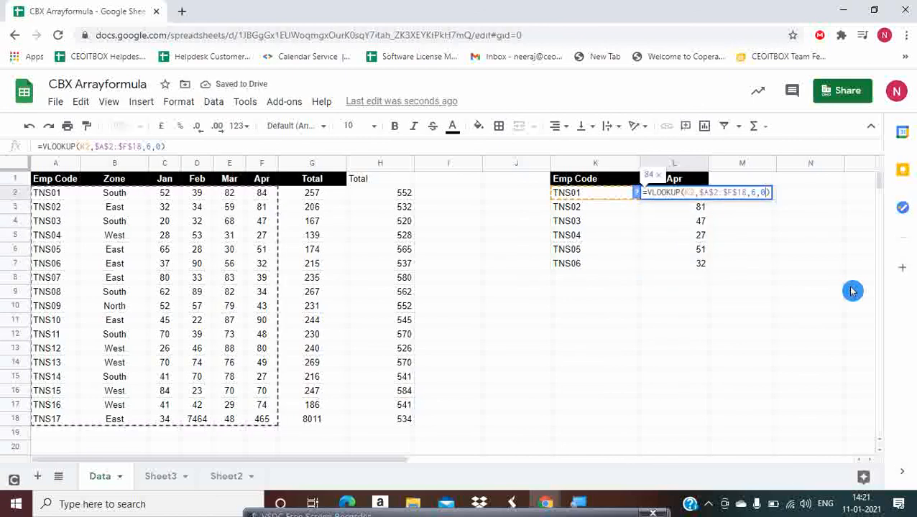
{"action": "key", "text": "Home"}
{"action": "key", "text": "Right"}
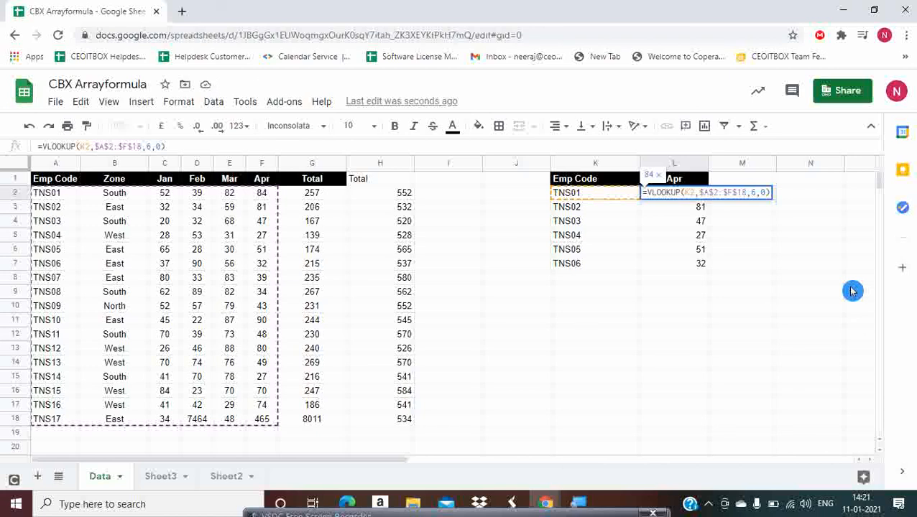
{"action": "key", "text": "Escape"}
- Delete the filled-down VLOOKUP formulas in L3:L7, keeping only the one in L2
{"action": "key", "text": "Down"}
{"action": "key", "text": "Down"}
{"action": "key", "text": "Up"}
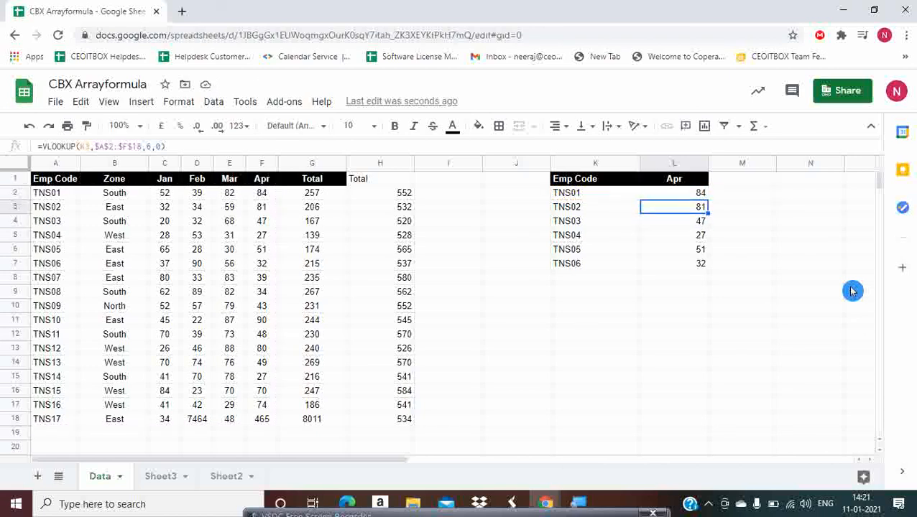
{"action": "key", "text": "Up"}
{"action": "key", "text": "Down"}
{"action": "key", "text": "ctrl+shift+Down"}
{"action": "key", "text": "Delete"}
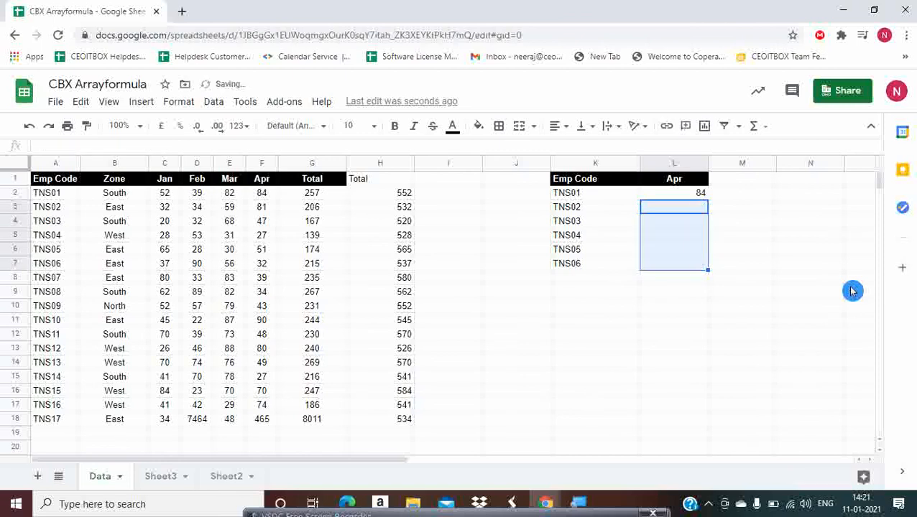
- Insert ARRAYFORMULA( ahead of the VLOOKUP in L2 so that it encloses the lookup
{"action": "key", "text": "shift+Up"}
{"action": "key", "text": "shift+Up"}
{"action": "key", "text": "shift+Up"}
{"action": "key", "text": "shift+Up"}
{"action": "key", "text": "Up"}
{"action": "key", "text": "F2"}
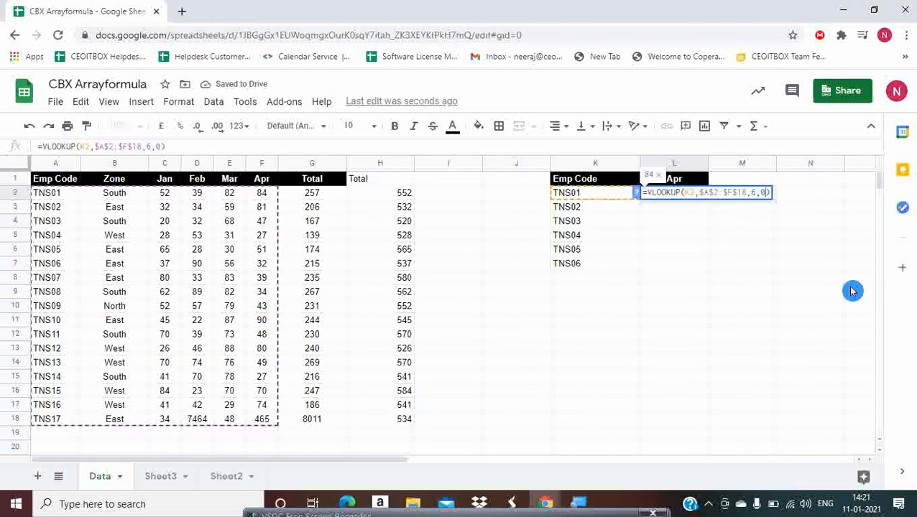
{"action": "key", "text": "Left"}
{"action": "key", "text": "Left"}
{"action": "key", "text": "Left"}
{"action": "key", "text": "Left"}
{"action": "key", "text": "Left"}
{"action": "key", "text": "Left"}
{"action": "key", "text": "Left"}
{"action": "key", "text": "Left"}
{"action": "key", "text": "Left"}
{"action": "key", "text": "Left"}
{"action": "key", "text": "Left"}
{"action": "key", "text": "Left"}
{"action": "type", "text": "arr"}
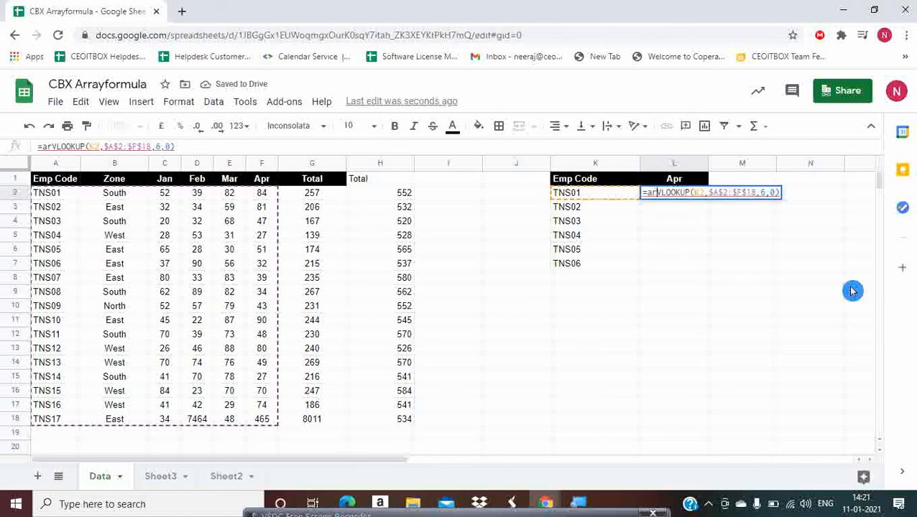
{"action": "key", "text": "BackSpace"}
{"action": "key", "text": "BackSpace"}
{"action": "key", "text": "BackSpace"}
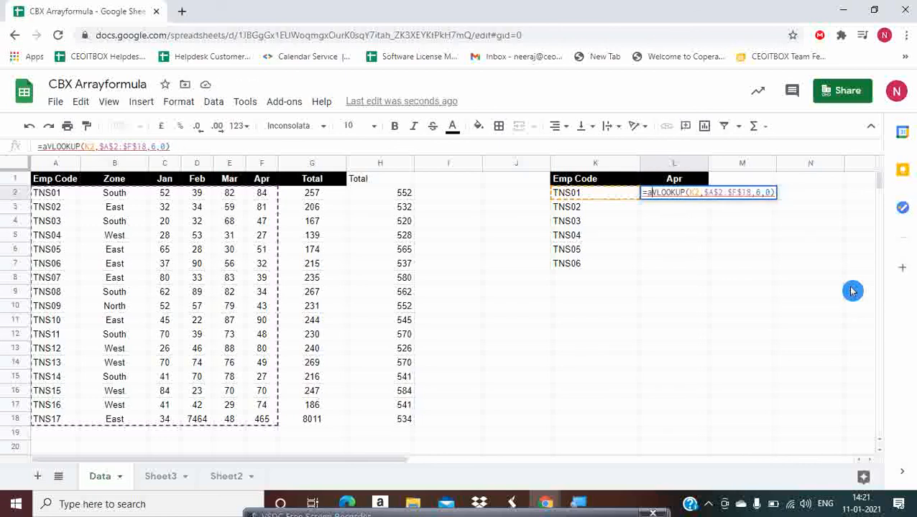
{"action": "type", "text": "arr"}
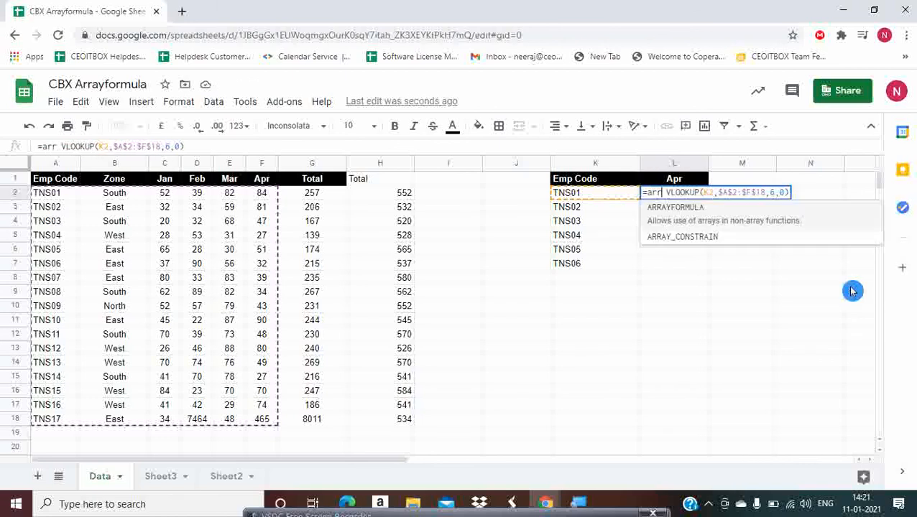
{"action": "key", "text": "Tab"}
{"action": "key", "text": "Right"}
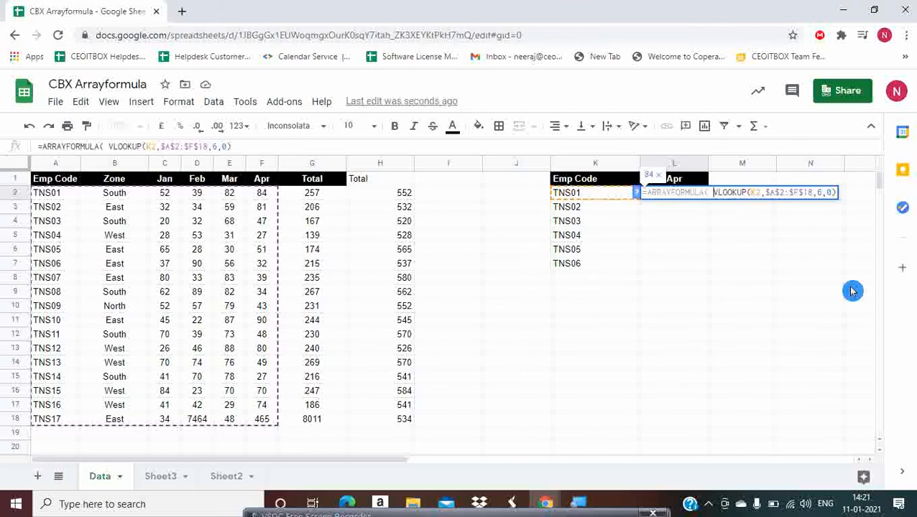
- Extend the VLOOKUP search key to K2:K and complete the array formula in L2
{"action": "key", "text": "Right"}
{"action": "key", "text": "Right"}
{"action": "key", "text": "Right"}
{"action": "key", "text": "Right"}
{"action": "key", "text": "Right"}
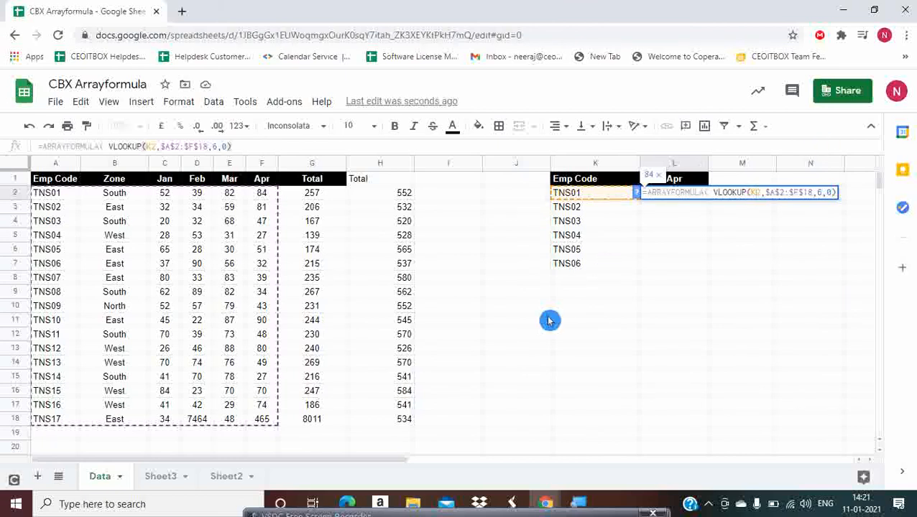
{"action": "key", "text": "Right"}
{"action": "key", "text": "Right"}
{"action": "type", "text": ":K"}
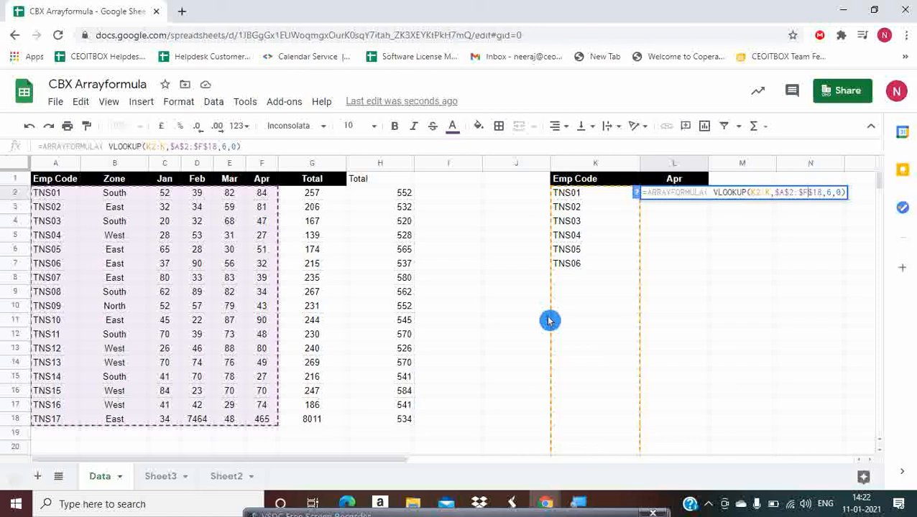
{"action": "key", "text": "End"}
{"action": "key", "text": "Return"}
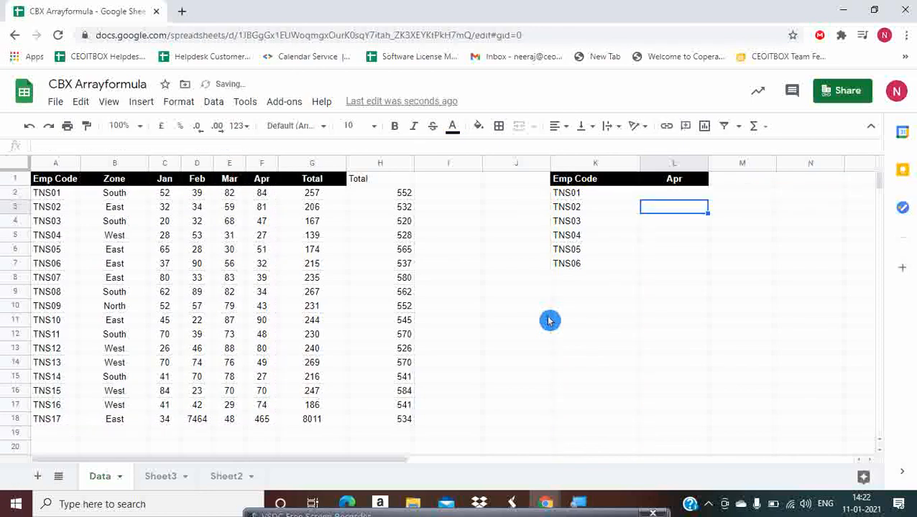
- Examine the array formula's results down column L and compare L8 with the code cell beside it in K8
{"action": "key", "text": "Up"}
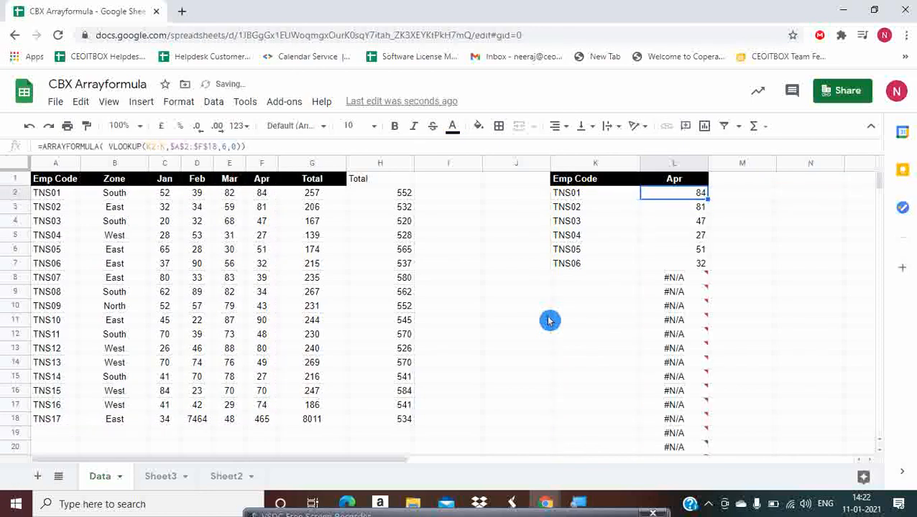
{"action": "key", "text": "Down"}
{"action": "key", "text": "Down"}
{"action": "key", "text": "Down"}
{"action": "key", "text": "Down"}
{"action": "key", "text": "Down"}
{"action": "key", "text": "Down"}
{"action": "key", "text": "Left"}
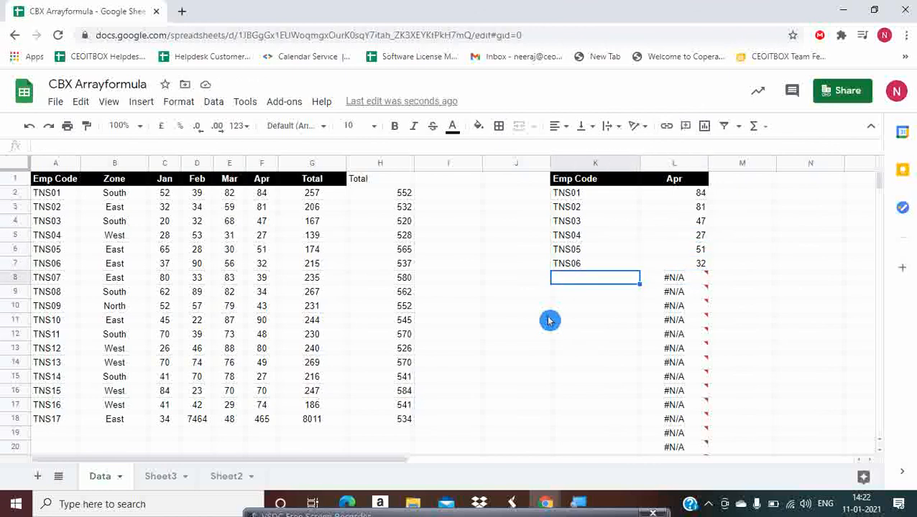
{"action": "key", "text": "Right"}
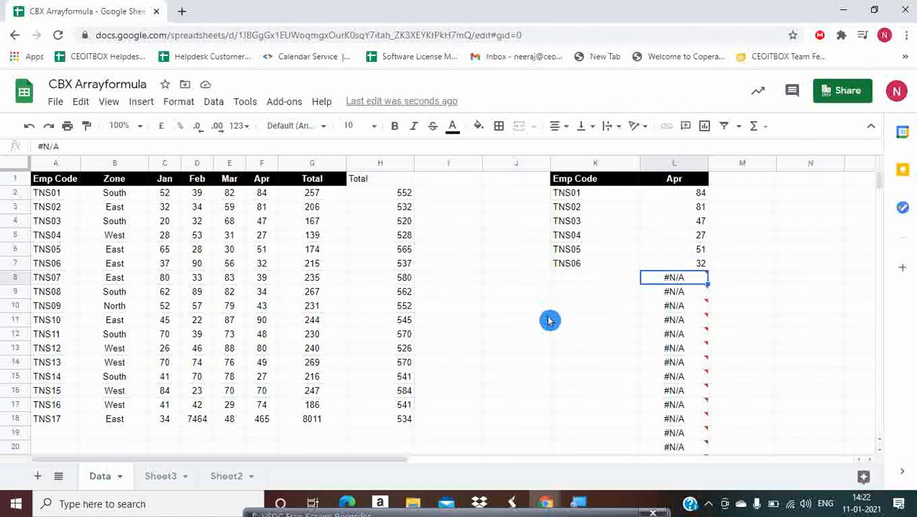
- Insert IF( with the range K2:K ahead of the VLOOKUP inside the ARRAYFORMULA in L2
{"action": "key", "text": "Up"}
{"action": "key", "text": "ctrl+Up"}
{"action": "key", "text": "Down"}
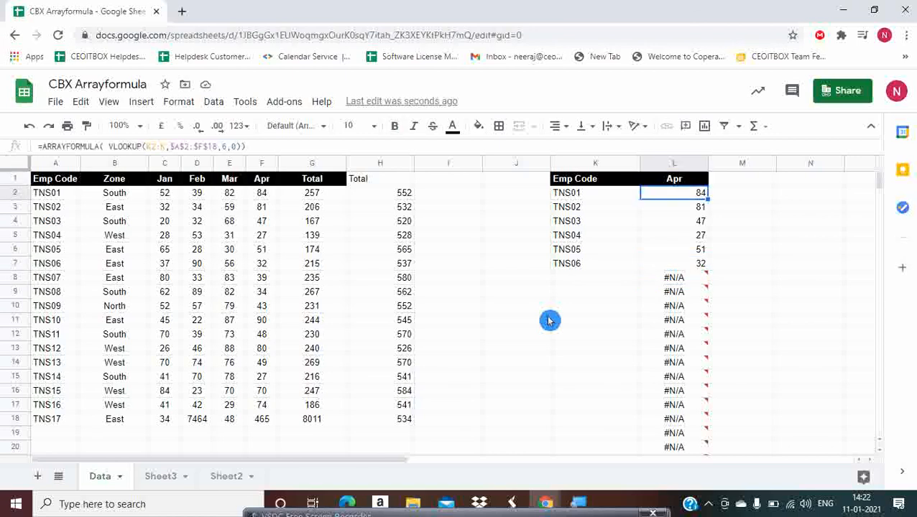
{"action": "key", "text": "F2"}
{"action": "key", "text": "Left"}
{"action": "key", "text": "Left"}
{"action": "key", "text": "Left"}
{"action": "key", "text": "Left"}
{"action": "key", "text": "Left"}
{"action": "key", "text": "Left"}
{"action": "key", "text": "Left"}
{"action": "key", "text": "Left"}
{"action": "key", "text": "Left"}
{"action": "key", "text": "Left"}
{"action": "key", "text": "Left"}
{"action": "key", "text": "Left"}
{"action": "key", "text": "Left"}
{"action": "key", "text": "Left"}
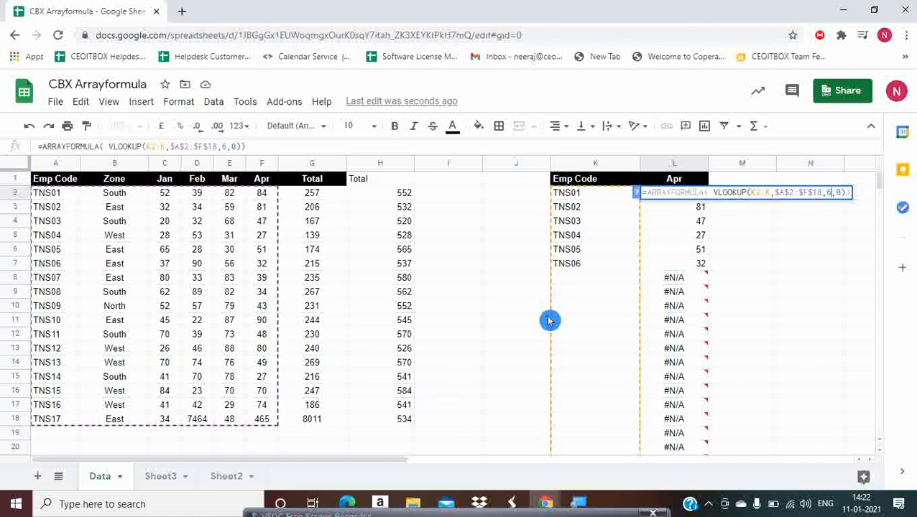
{"action": "key", "text": "Left"}
{"action": "key", "text": "Left"}
{"action": "key", "text": "Left"}
{"action": "key", "text": "Left"}
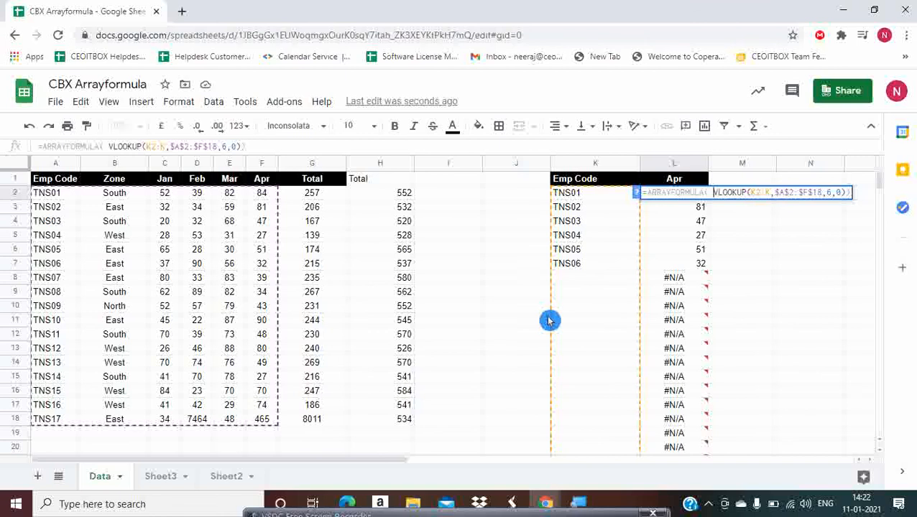
{"action": "type", "text": "if "}
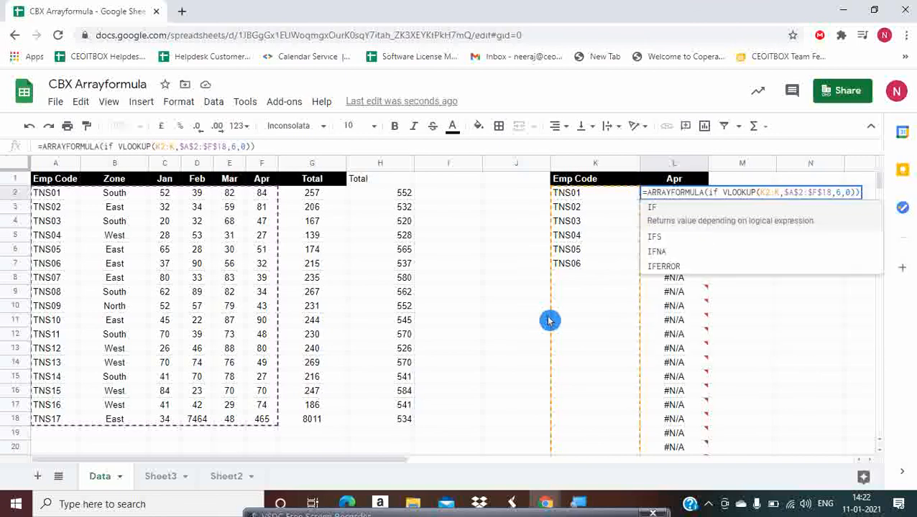
{"action": "type", "text": "(K2"}
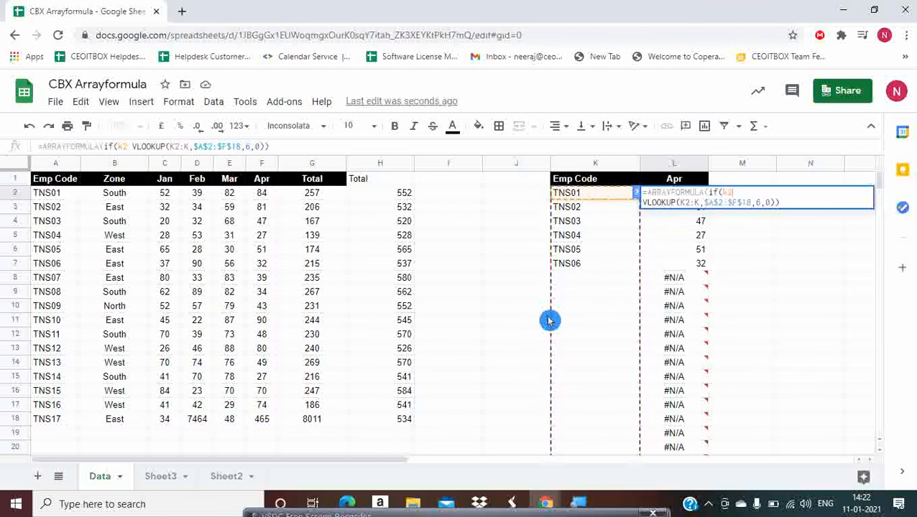
{"action": "type", "text": ":K"}
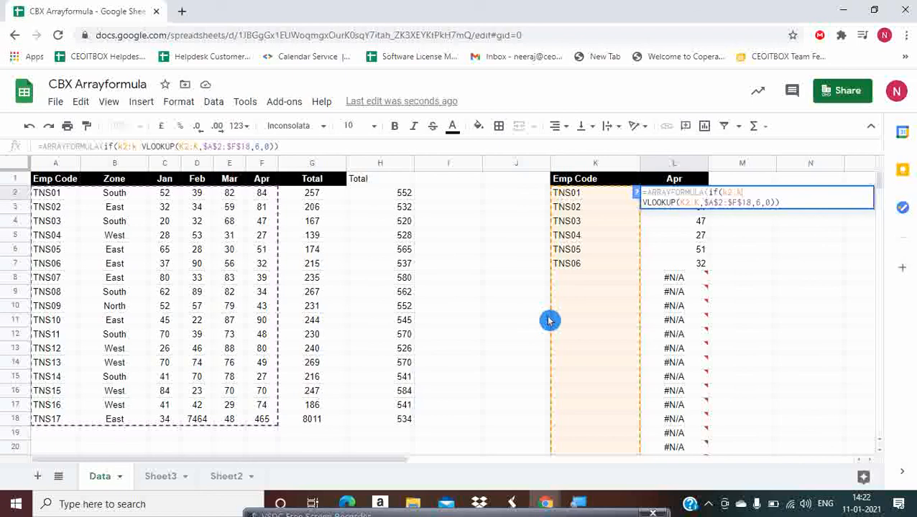
- Complete the IF in L2 with the condition ="" and an empty string as its true result, keeping the VLOOKUP as the alternative
{"action": "type", "text": "="}
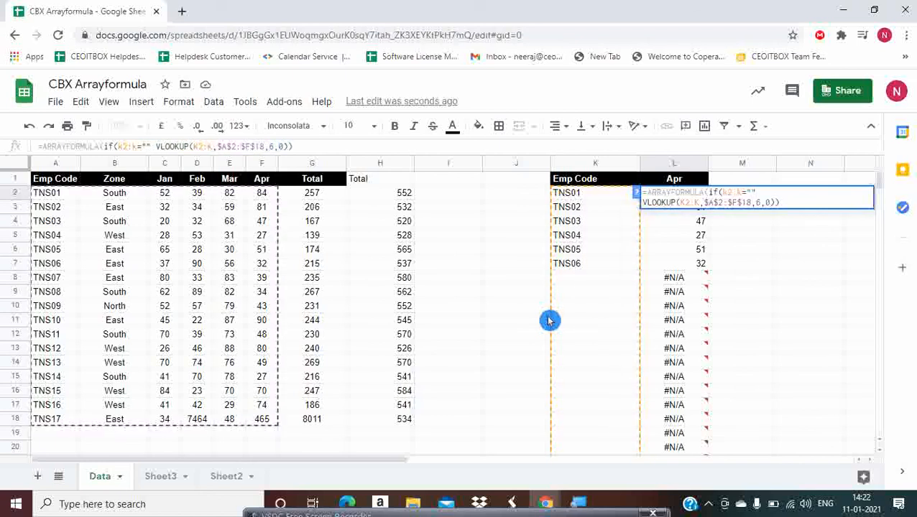
{"action": "type", "text": ",\"\""}
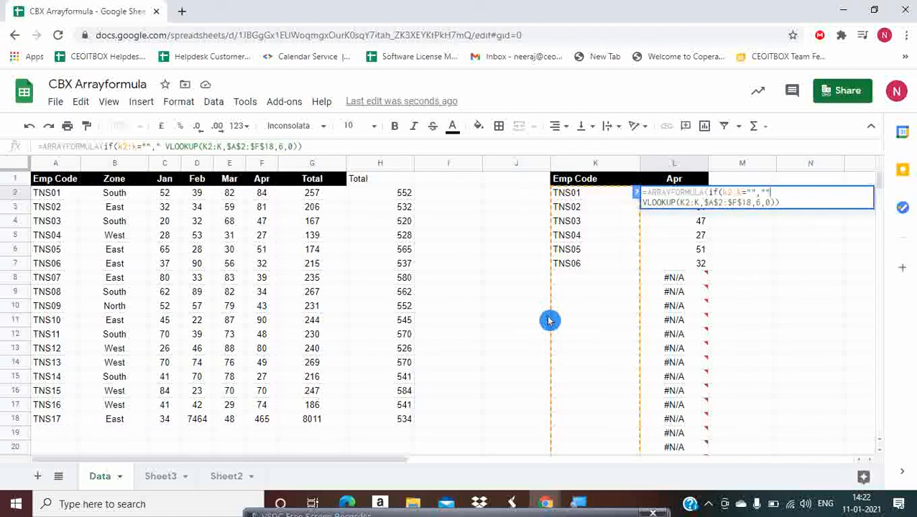
{"action": "type", "text": ","}
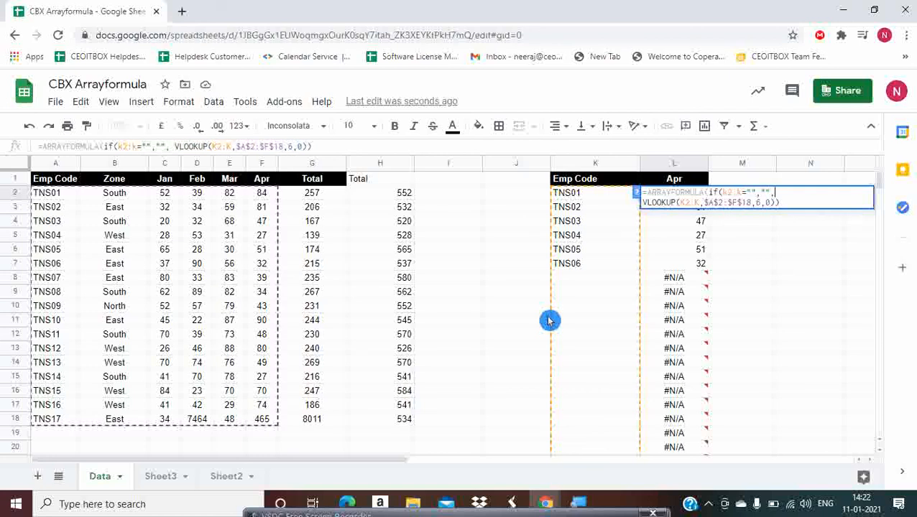
{"action": "key", "text": "Return"}
{"action": "key", "text": "Up"}
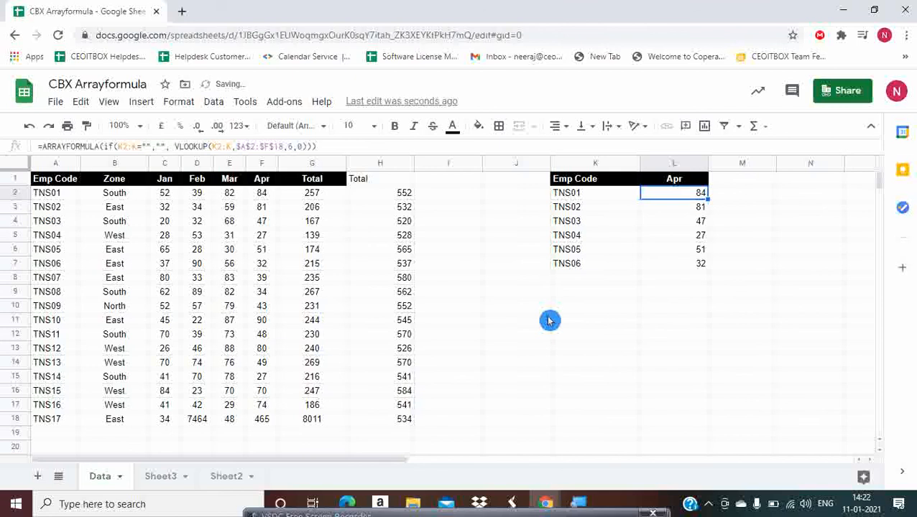
- Examine the Apr results in column L, including the rows without employee codes
{"action": "key", "text": "Down"}
{"action": "key", "text": "Down"}
{"action": "key", "text": "Down"}
{"action": "key", "text": "Down"}
{"action": "key", "text": "Down"}
{"action": "key", "text": "Down"}
{"action": "key", "text": "Down"}
{"action": "key", "text": "Down"}
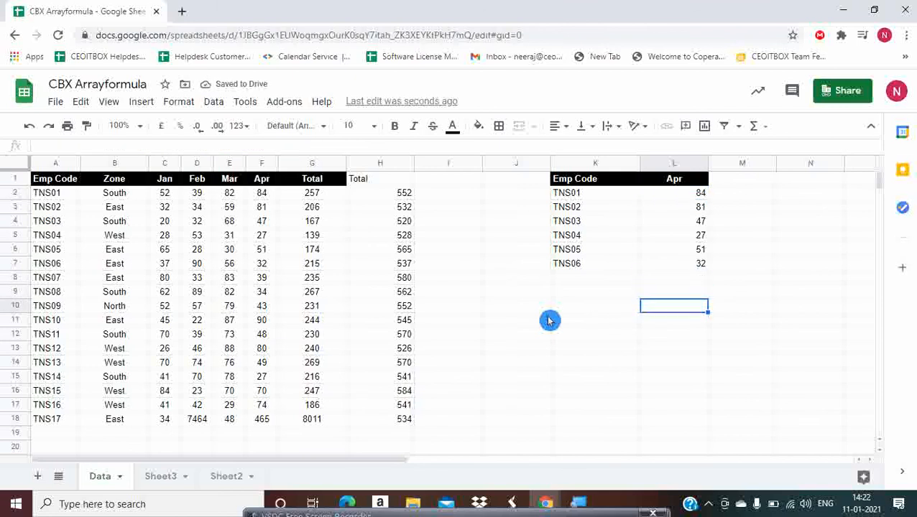
{"action": "key", "text": "Up"}
{"action": "key", "text": "Up"}
{"action": "key", "text": "Up"}
{"action": "key", "text": "Up"}
{"action": "key", "text": "Up"}
{"action": "key", "text": "Up"}
{"action": "key", "text": "Up"}
{"action": "key", "text": "Up"}
{"action": "key", "text": "Up"}
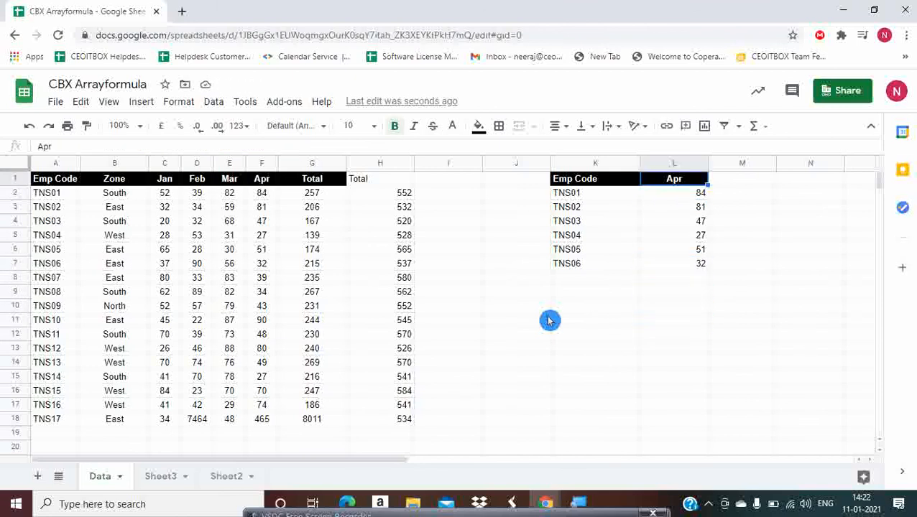
{"action": "key", "text": "Down"}
{"action": "key", "text": "Down"}
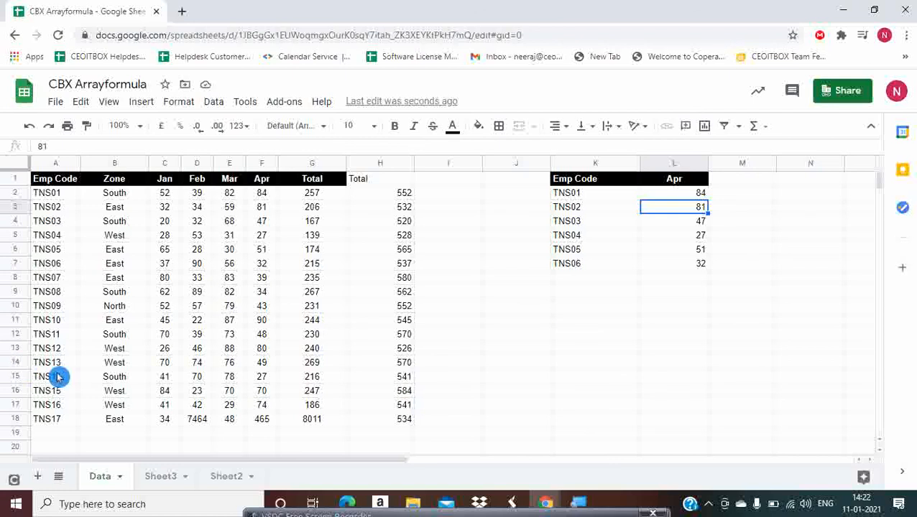
- Copy employee code TNS14 from A15 into K8, below the last code in the lookup table
{"action": "left_click", "coordinate": [61, 376]}
{"action": "key", "text": "ctrl+c"}
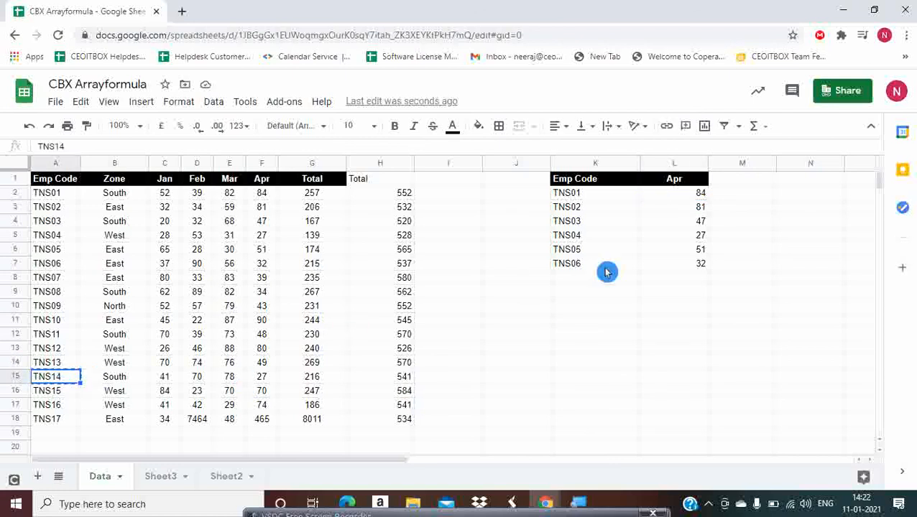
{"action": "left_click", "coordinate": [585, 281]}
{"action": "key", "text": "ctrl+v"}
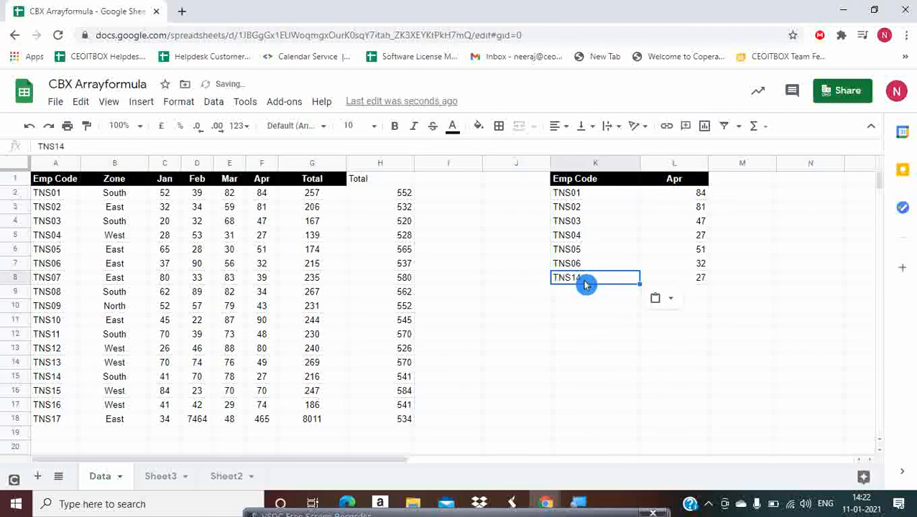
- Compare the Apr value in L8 with the array formula in L2
{"action": "left_click", "coordinate": [681, 278]}
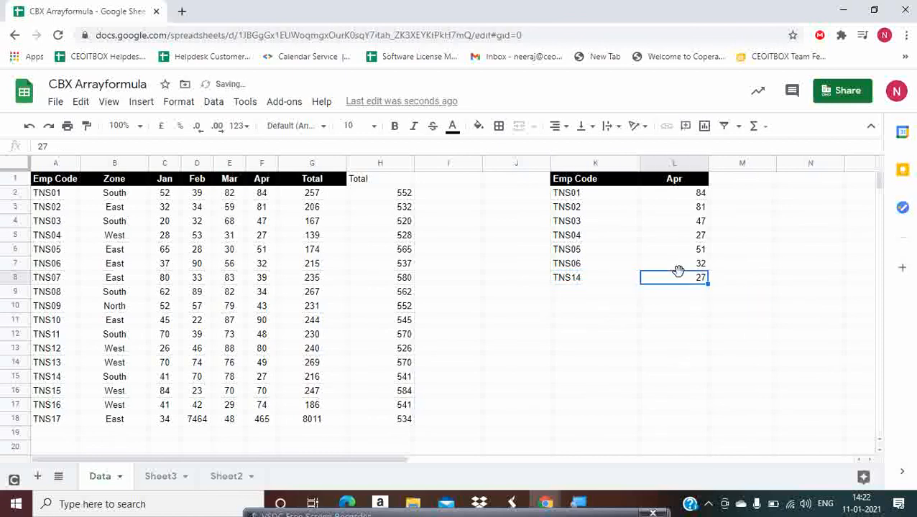
{"action": "key", "text": "ctrl+Up"}
{"action": "key", "text": "Down"}
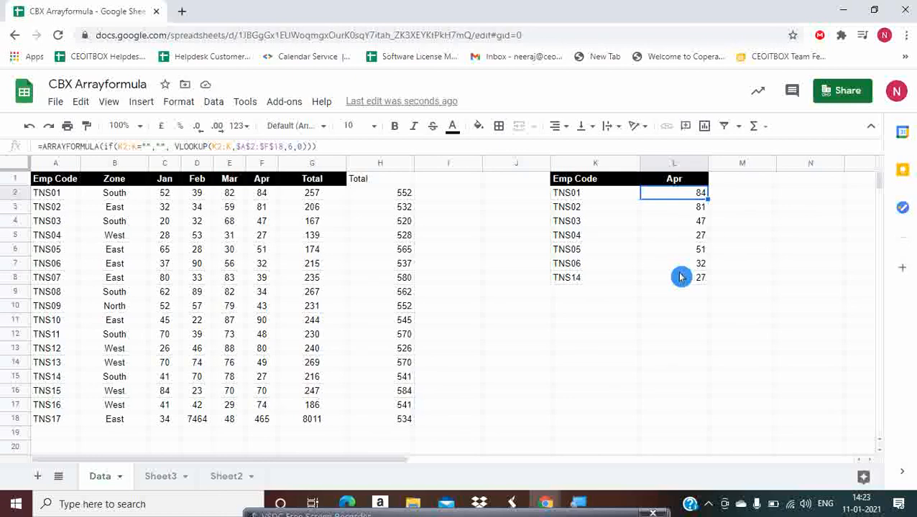
{"action": "key", "text": "Right"}
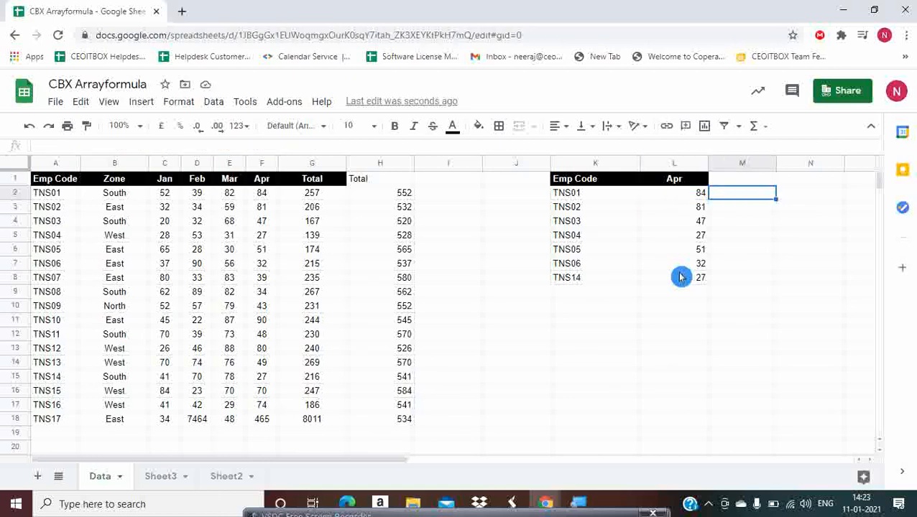
{"action": "key", "text": "Left"}
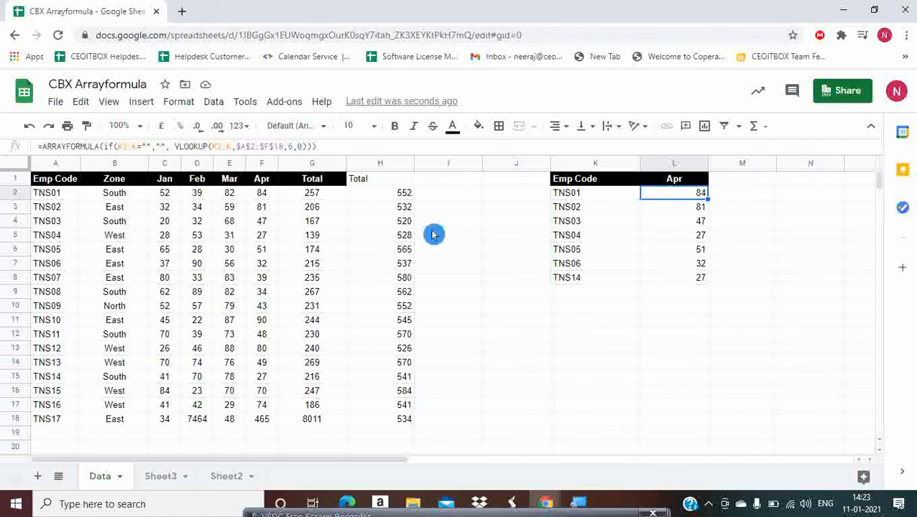
- Compare the value in H2 with the array formula in the Total header cell H1
{"action": "left_click", "coordinate": [383, 195]}
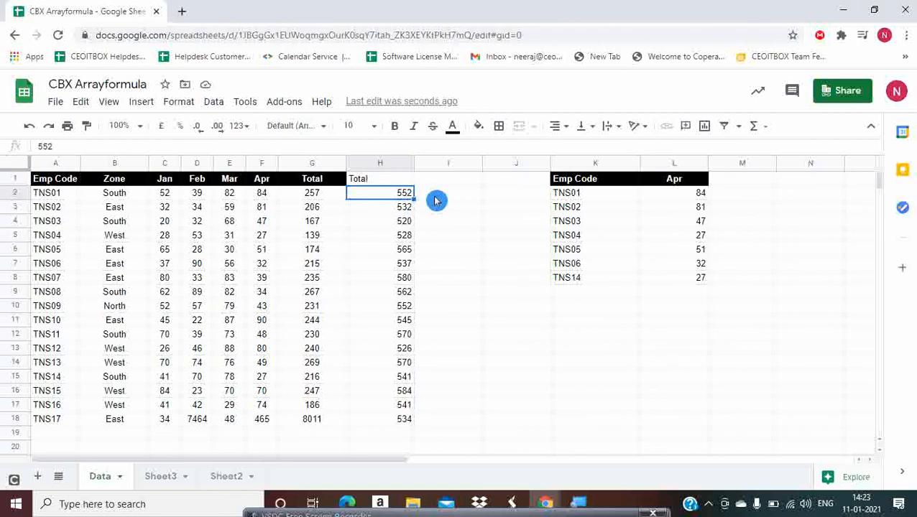
{"action": "left_click", "coordinate": [393, 183]}
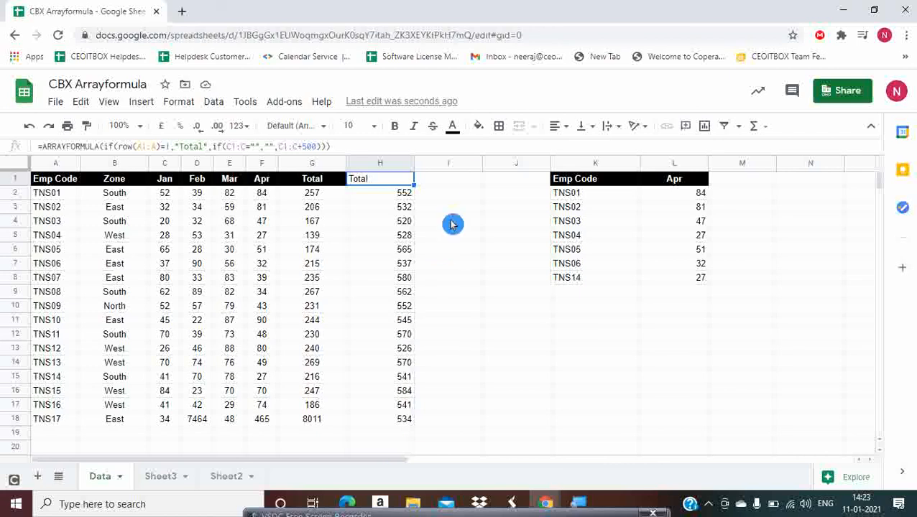
{"action": "left_click", "coordinate": [448, 194]}
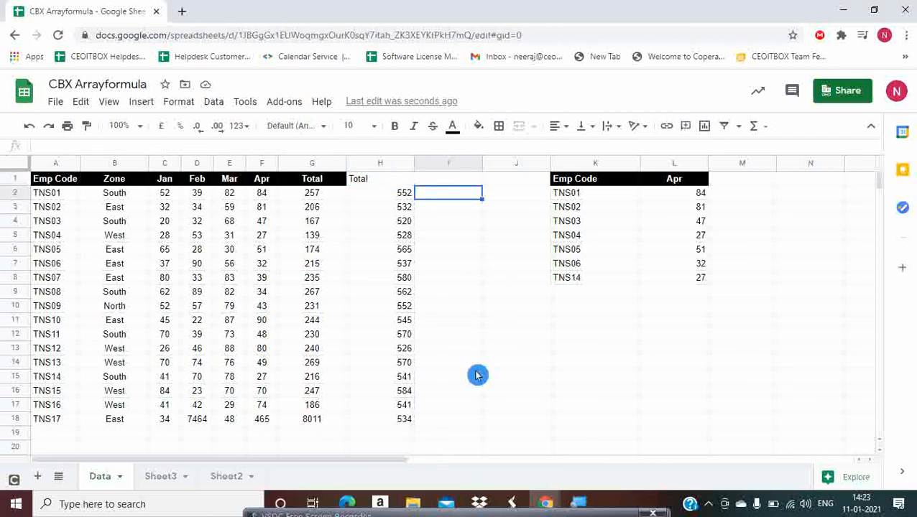
{"action": "scroll", "coordinate": [477, 375], "scroll_direction": "down", "scroll_amount": 1}
{"action": "scroll", "coordinate": [477, 375], "scroll_direction": "up", "scroll_amount": 1}
{"action": "left_click", "coordinate": [374, 180]}
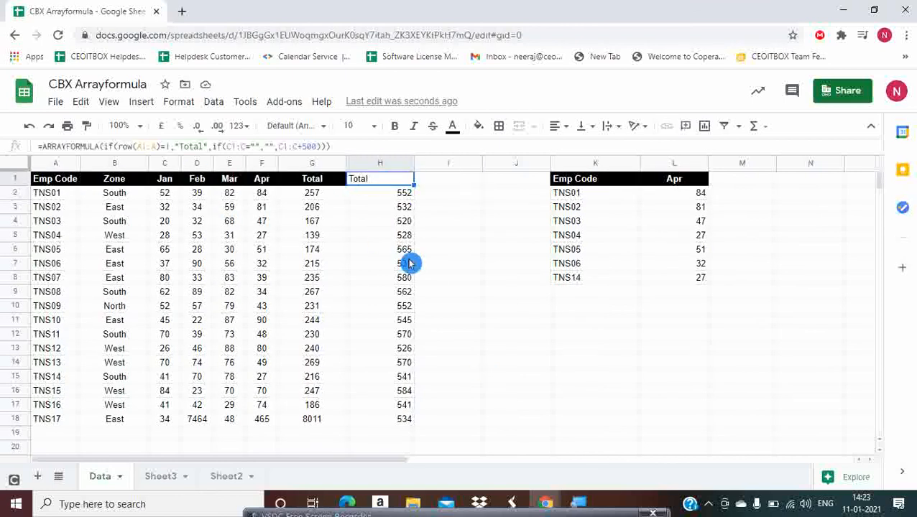
- Enter 56 in H21, below the array formula's results in column H
{"action": "key", "text": "ctrl+Down"}
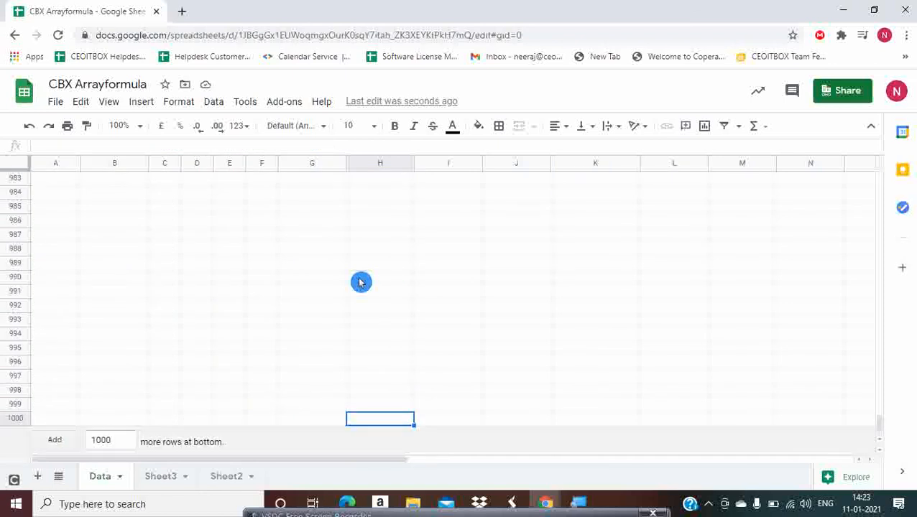
{"action": "key", "text": "ctrl+Up"}
{"action": "key", "text": "ctrl+Up"}
{"action": "key", "text": "Down"}
{"action": "key", "text": "Down"}
{"action": "key", "text": "Down"}
{"action": "key", "text": "Down"}
{"action": "key", "text": "Down"}
{"action": "key", "text": "Down"}
{"action": "key", "text": "Down"}
{"action": "key", "text": "Down"}
{"action": "key", "text": "Down"}
{"action": "key", "text": "Down"}
{"action": "key", "text": "Down"}
{"action": "key", "text": "Down"}
{"action": "key", "text": "Down"}
{"action": "key", "text": "Down"}
{"action": "key", "text": "Down"}
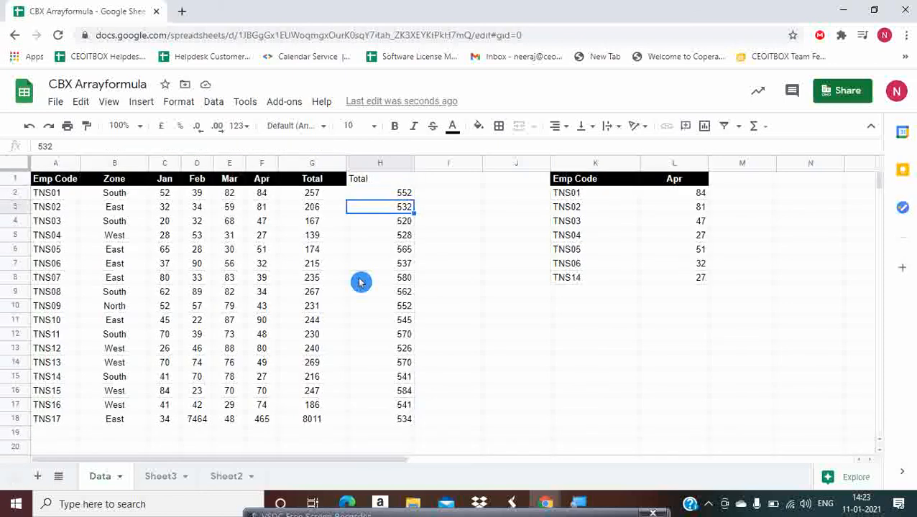
{"action": "key", "text": "Down"}
{"action": "key", "text": "Down"}
{"action": "key", "text": "Down"}
{"action": "key", "text": "Down"}
{"action": "key", "text": "Down"}
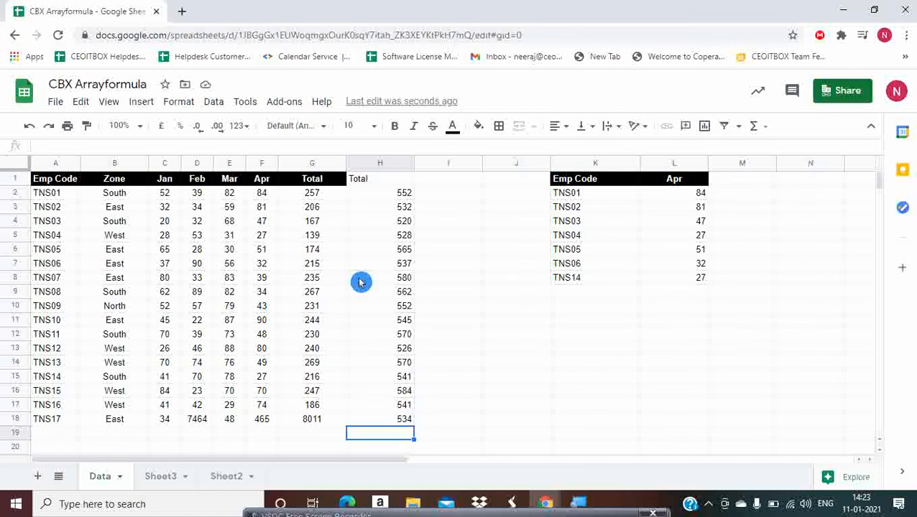
{"action": "type", "text": "56"}
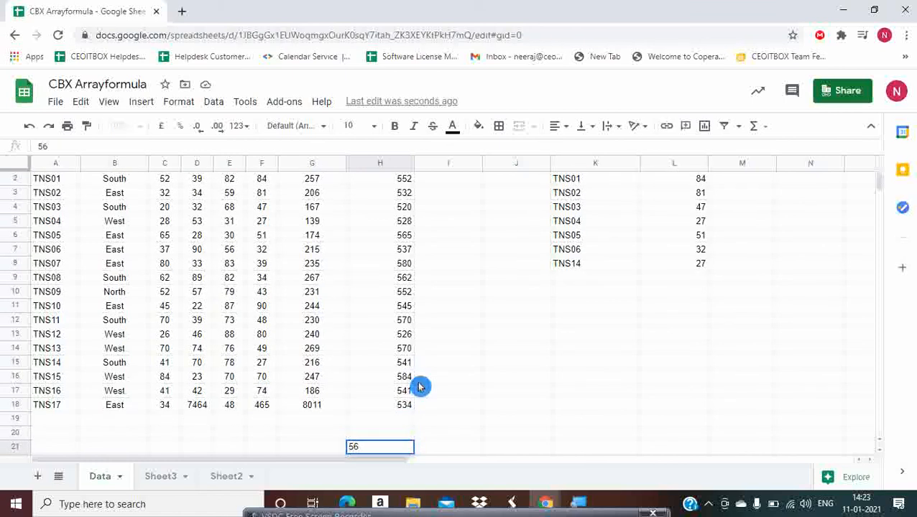
{"action": "key", "text": "Return"}
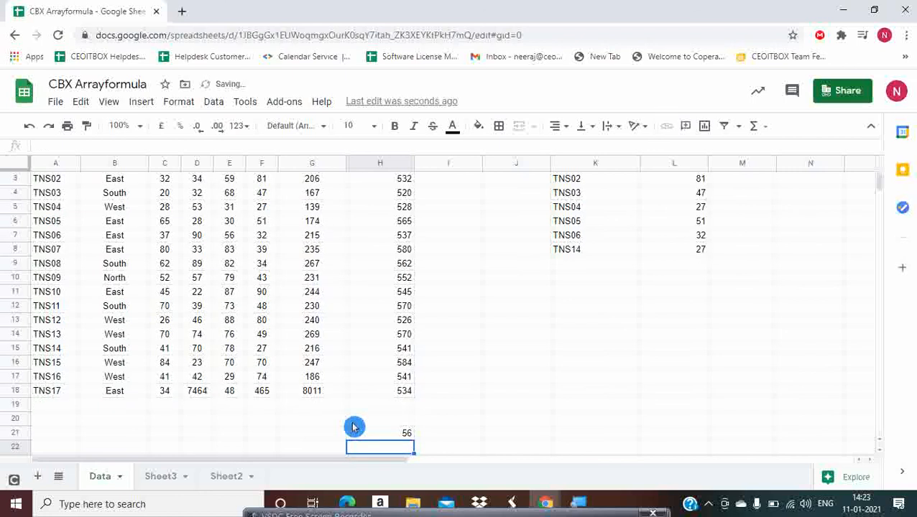
- Read the error details on the array formula in H1 and bring the manual entry in H21 into the same view
{"action": "left_click", "coordinate": [353, 429]}
{"action": "key", "text": "ctrl+Up"}
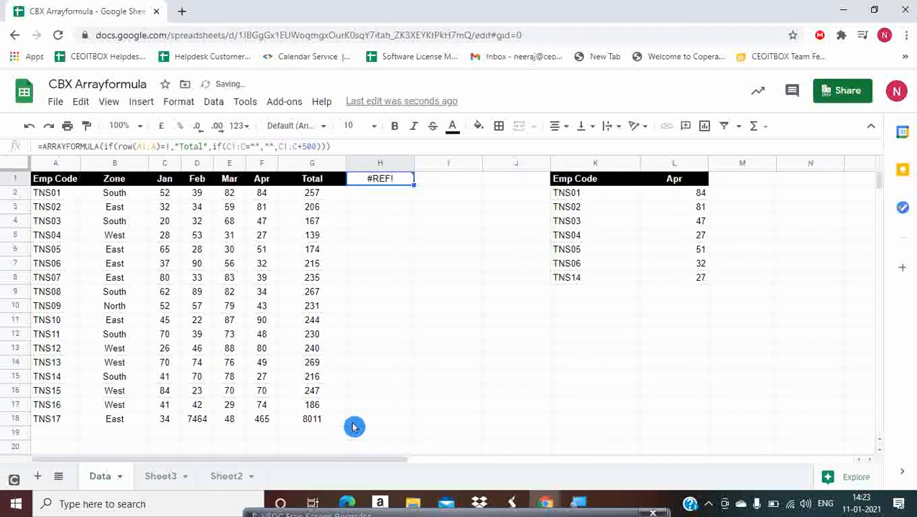
{"action": "mouse_move", "coordinate": [400, 183]}
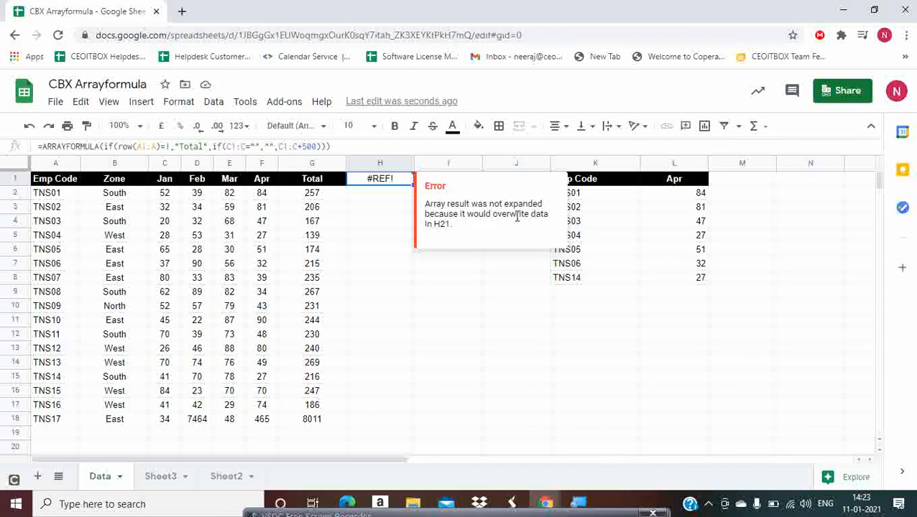
{"action": "key", "text": "ctrl+minus"}
{"action": "key", "text": "ctrl+minus"}
{"action": "key", "text": "ctrl+minus"}
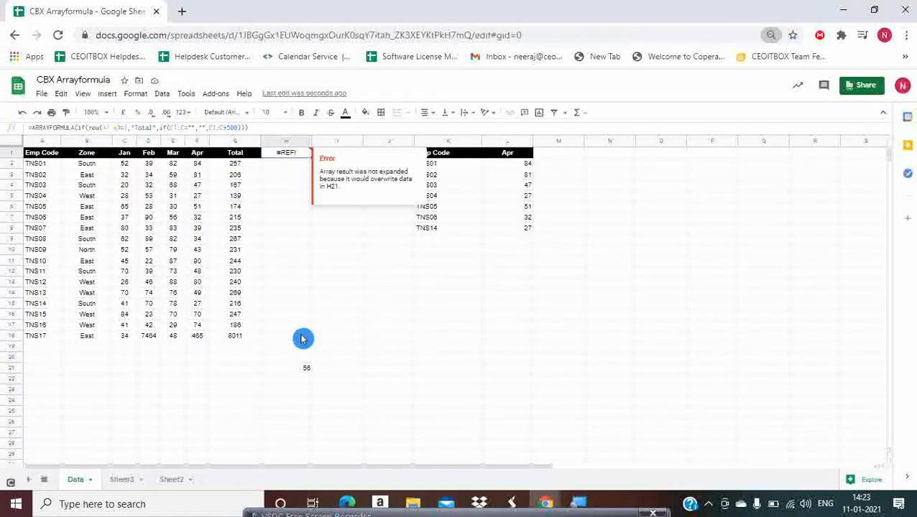
{"action": "key", "text": "ctrl+plus"}
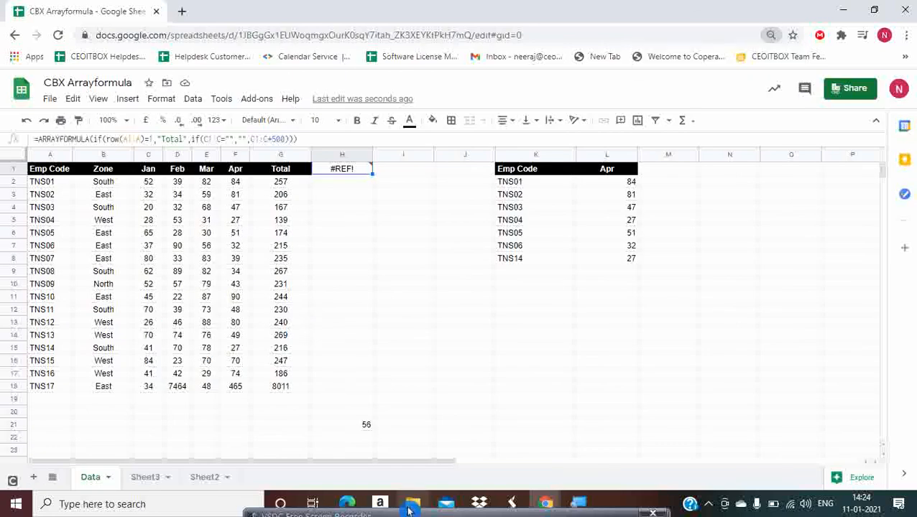
- Delete the manual entry in H21
{"action": "left_click", "coordinate": [350, 427]}
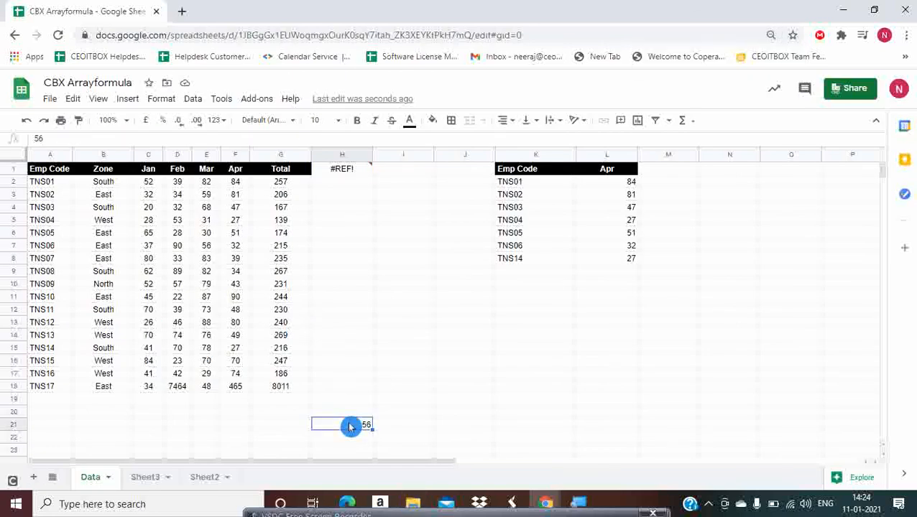
{"action": "key", "text": "ctrl+plus"}
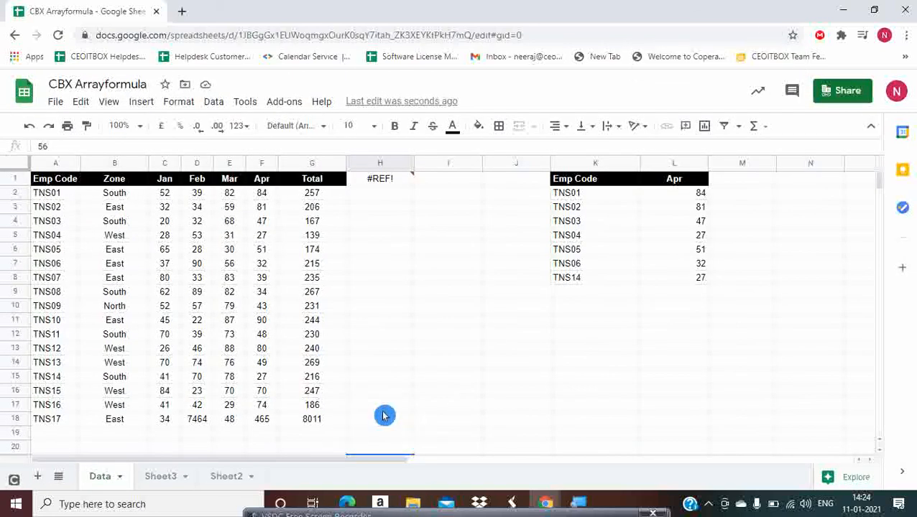
{"action": "key", "text": "Delete"}
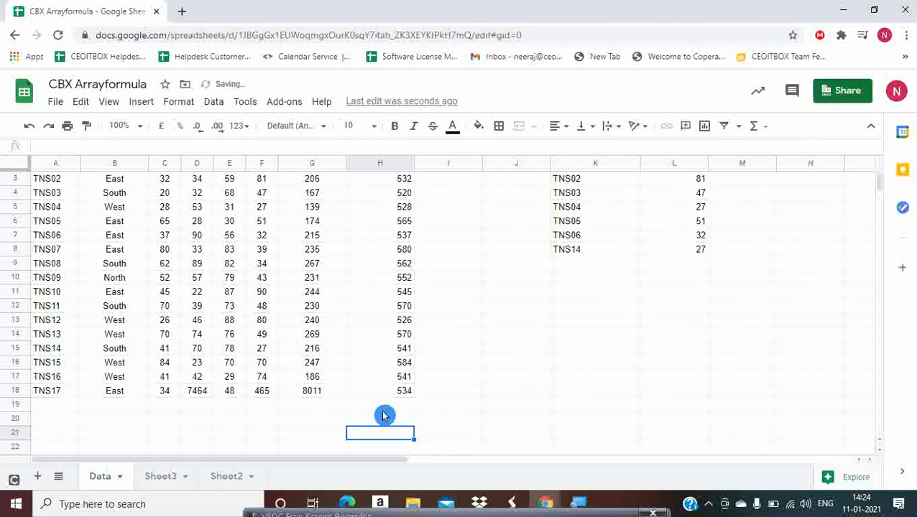
- Check the array formula in H1 and the blank cell H25 below its results
{"action": "key", "text": "ctrl+Up"}
{"action": "key", "text": "ctrl+Up"}
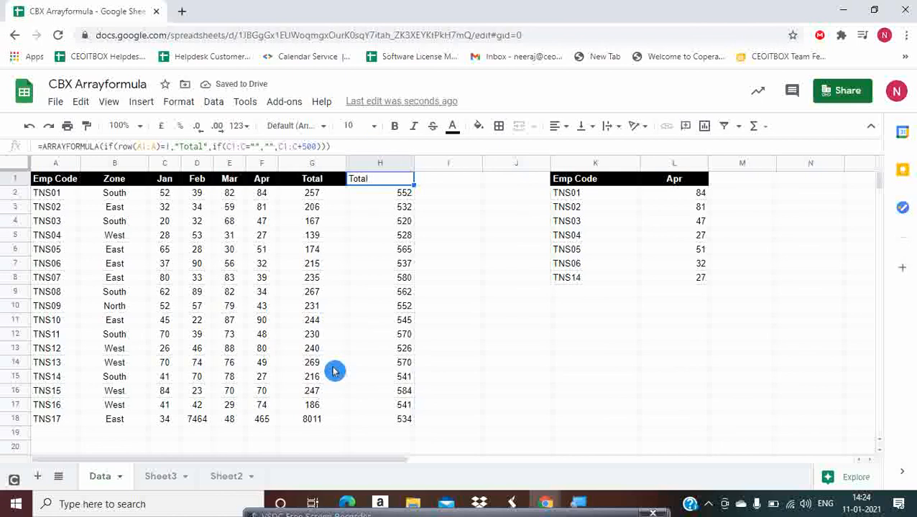
{"action": "scroll", "coordinate": [395, 353], "scroll_direction": "down", "scroll_amount": 4}
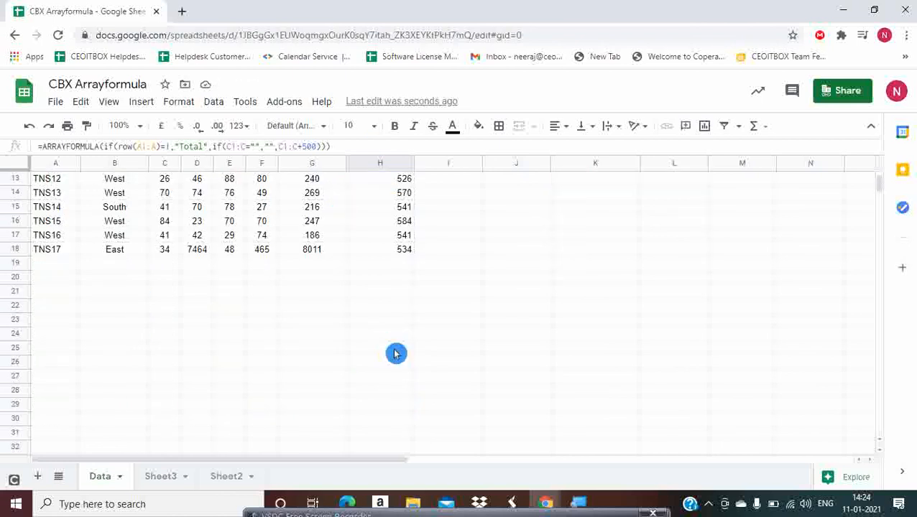
{"action": "left_click", "coordinate": [395, 353]}
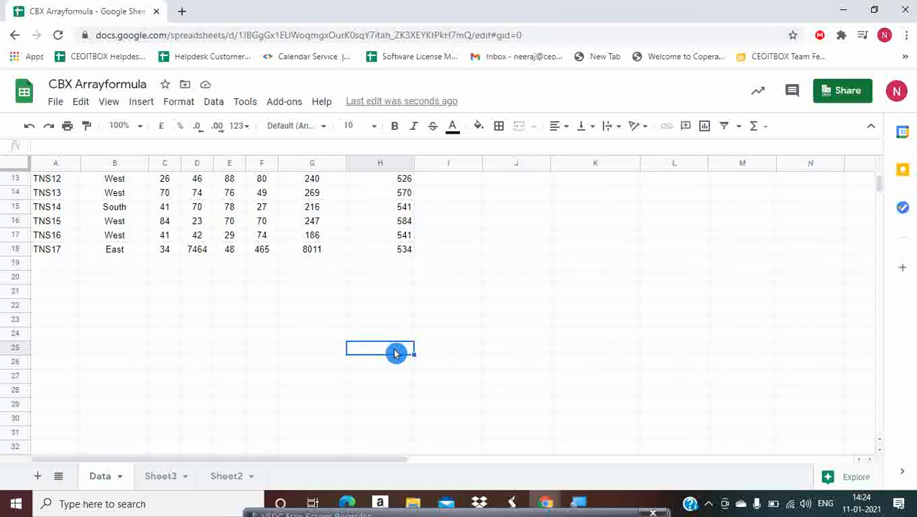
{"action": "scroll", "coordinate": [395, 353], "scroll_direction": "up", "scroll_amount": 4}
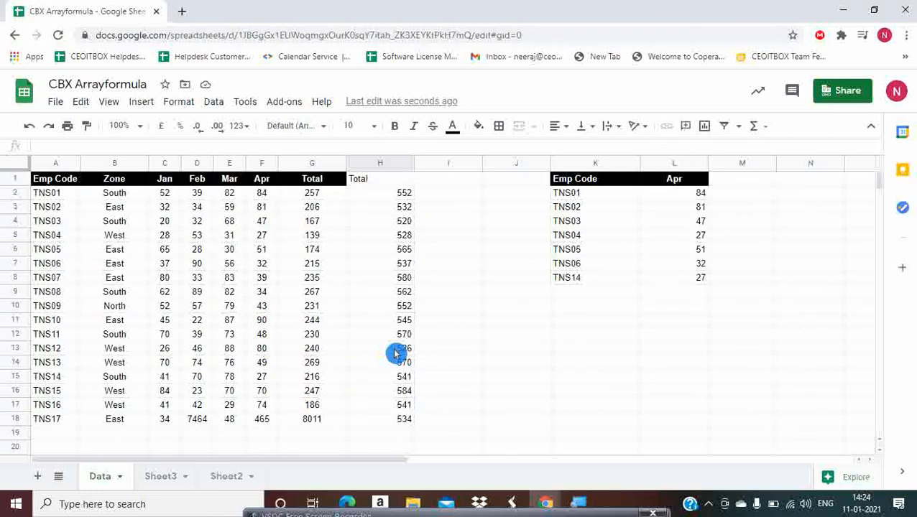